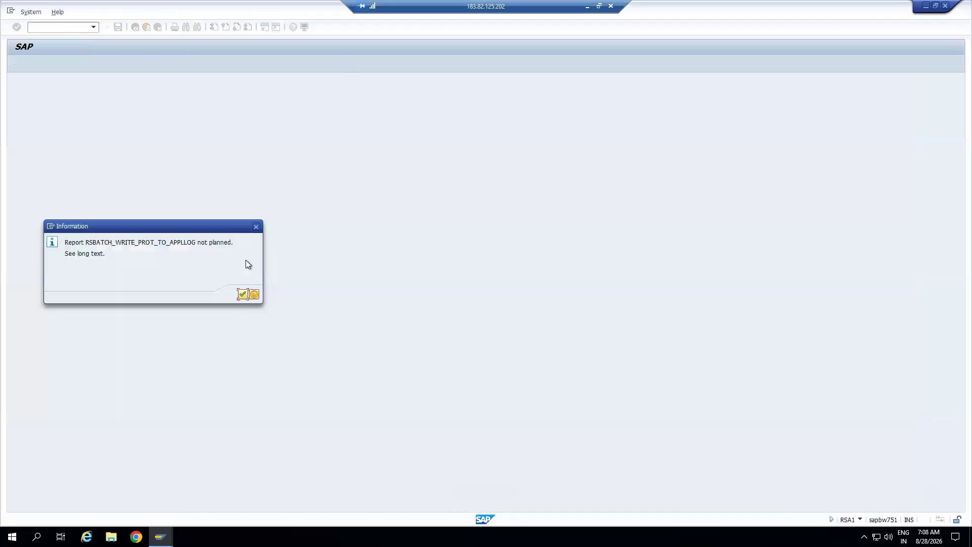
# Step: Dismiss the information message about the unplanned report and show the InfoProvider tree of the Modeling area
pyautogui.click(243, 295)
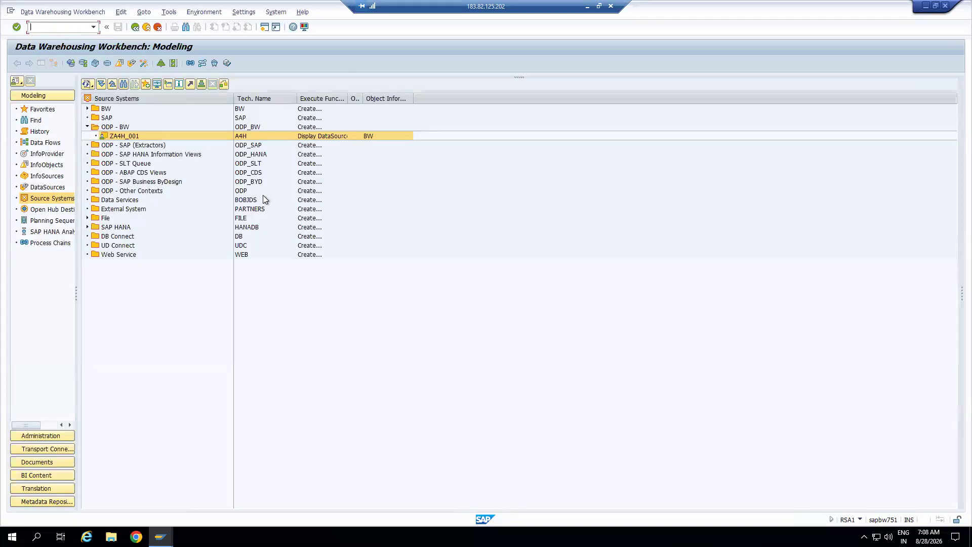
pyautogui.moveTo(77, 160); pyautogui.dragTo(110, 161)
pyautogui.click(47, 153)
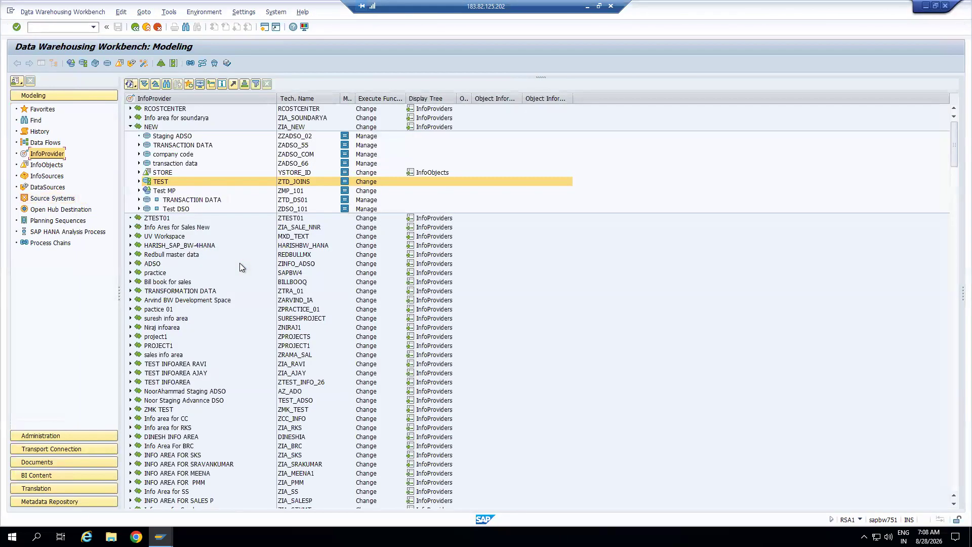
# Step: Switch to the SAP BW Course sheet in Excel and review the topics Info Cube, DSO and Infosource
pyautogui.click(588, 7)
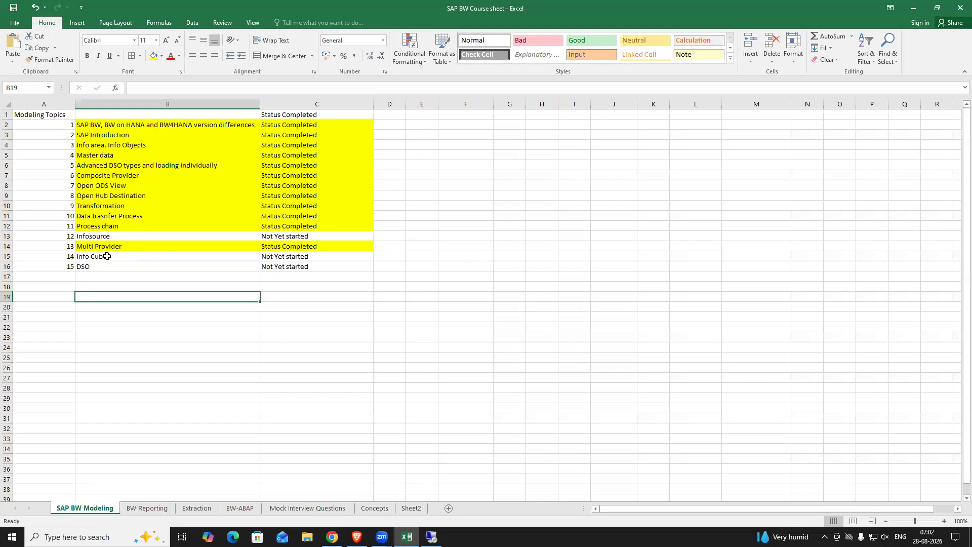
pyautogui.click(107, 256)
pyautogui.click(101, 268)
pyautogui.click(111, 258)
pyautogui.click(117, 237)
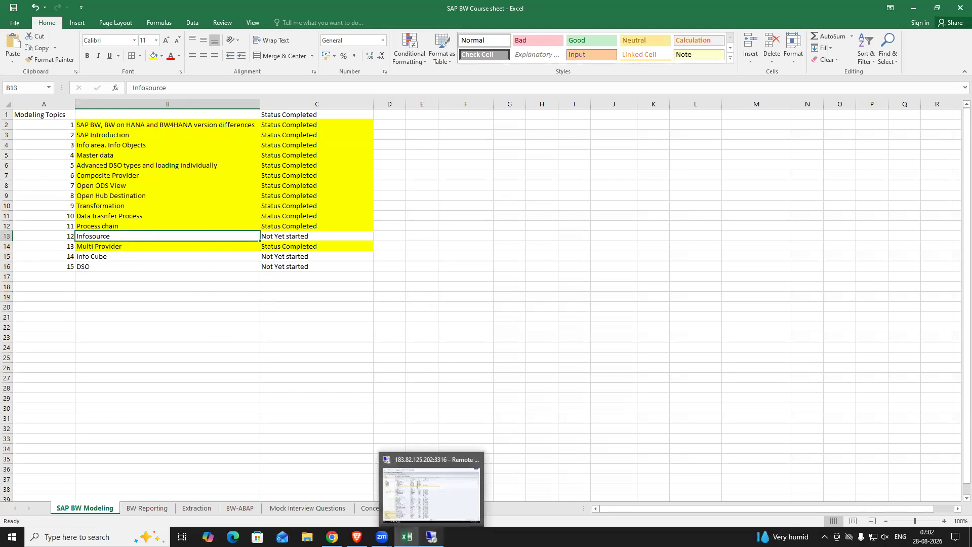
# Step: Switch to the SAP remote session, select the NEW InfoArea, and return to the Excel course sheet
pyautogui.click(431, 537)
pyautogui.click(151, 128)
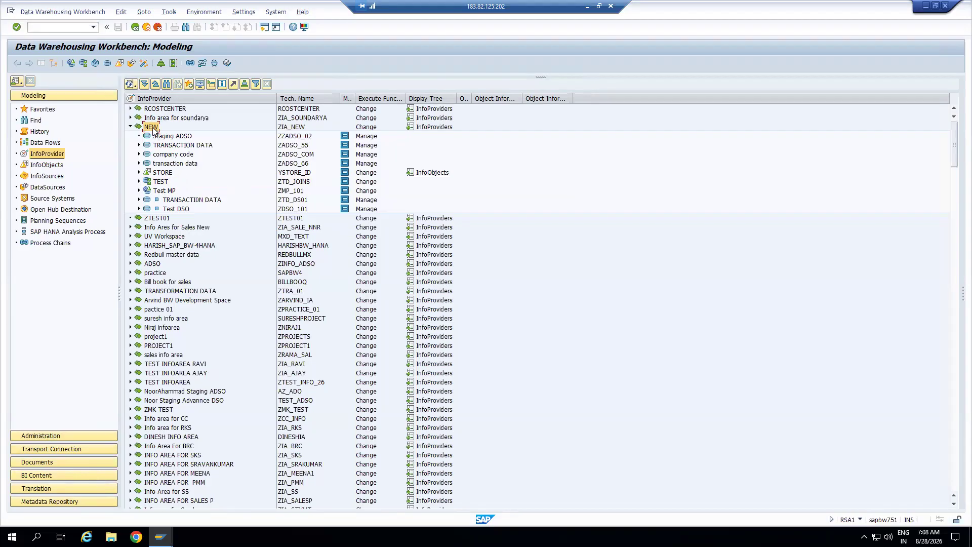
pyautogui.click(587, 6)
# Step: Enter "Classic Infocube" in D15 beside Info Cube and "Classic DSO" in D16 beside DSO
pyautogui.click(394, 257)
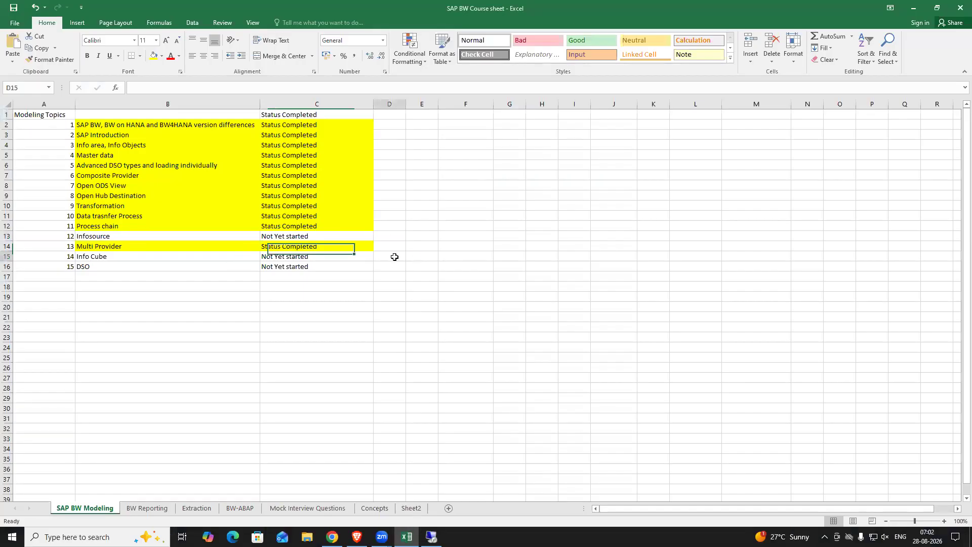
pyautogui.write('Cla')
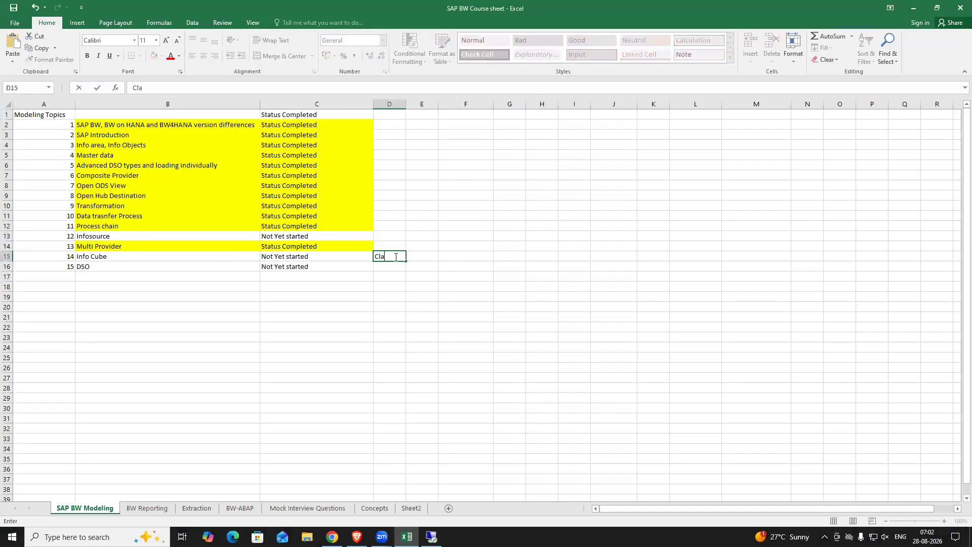
pyautogui.write('ssic Infocuybe')
pyautogui.press('BackSpace')
pyautogui.press('BackSpace')
pyautogui.write('be')
pyautogui.click(388, 267)
pyautogui.write('Classic')
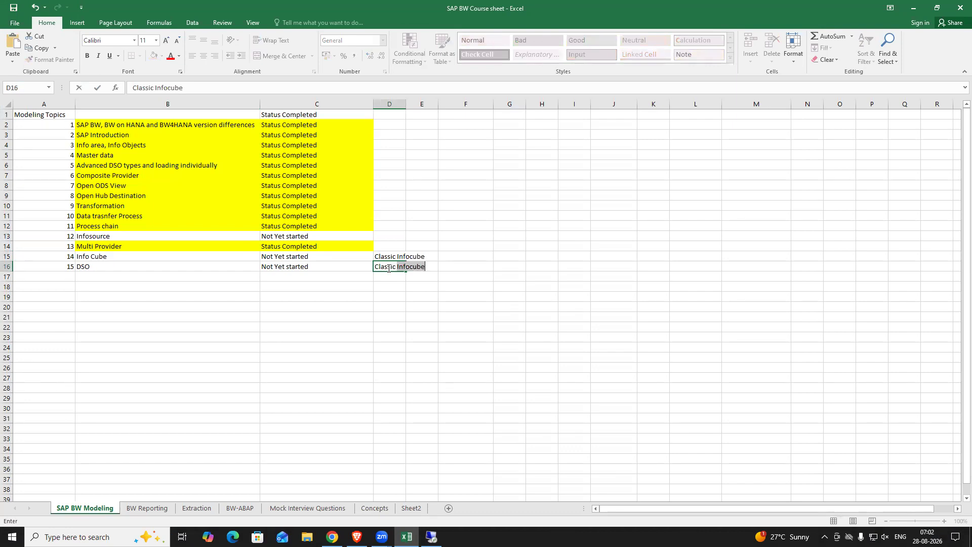
pyautogui.write('DSO')
pyautogui.click(386, 307)
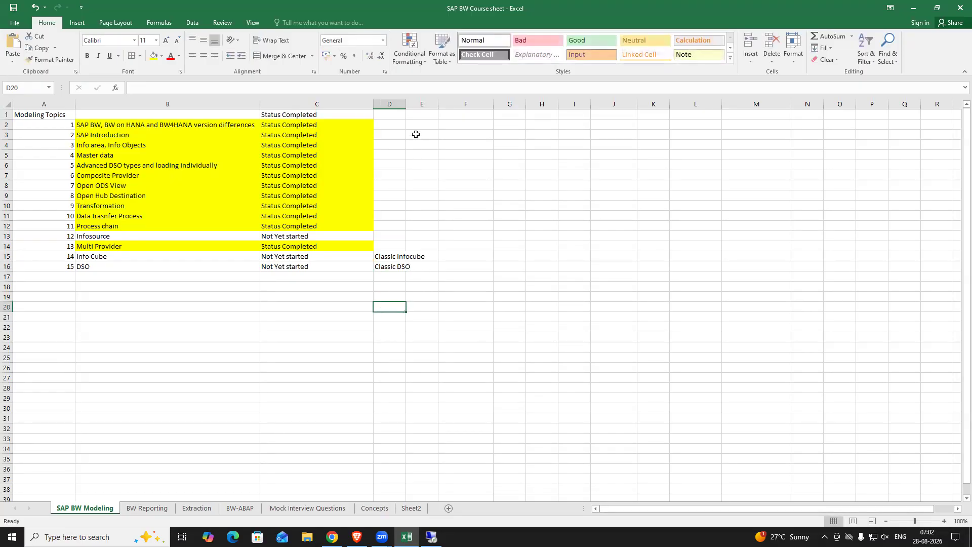
# Step: Widen column D so that the Classic Infocube and Classic DSO entries fit inside it
pyautogui.moveTo(406, 103); pyautogui.dragTo(462, 103)
pyautogui.click(403, 256)
pyautogui.click(404, 269)
pyautogui.click(426, 256)
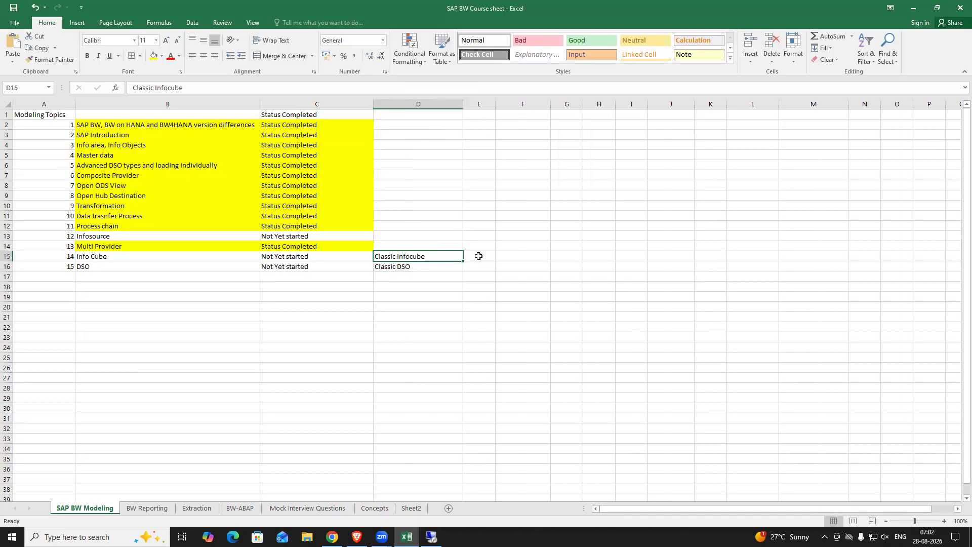
# Step: Enter "ADSO" in E15 and E16, next to the Classic Infocube and Classic DSO entries
pyautogui.click(481, 255)
pyautogui.write('ADSO')
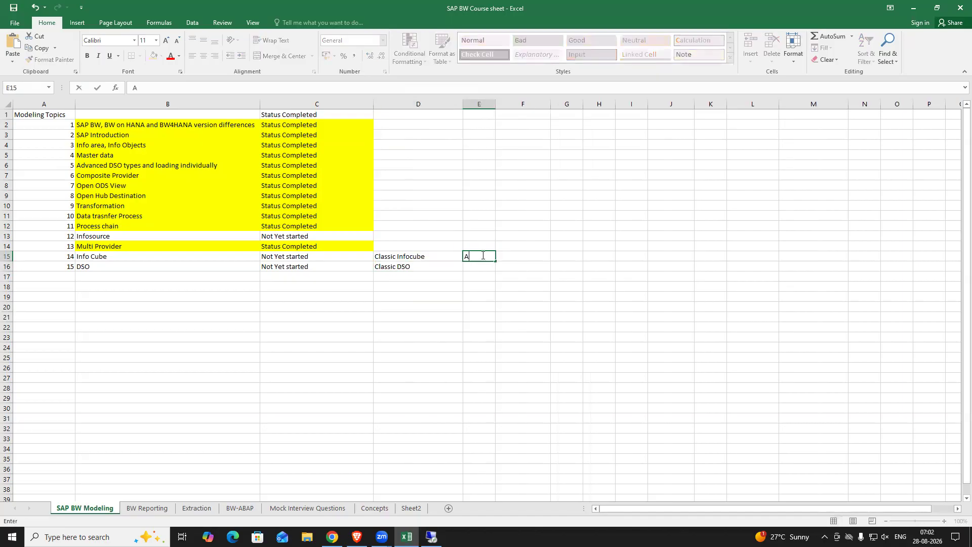
pyautogui.click(482, 267)
pyautogui.write('ADSO')
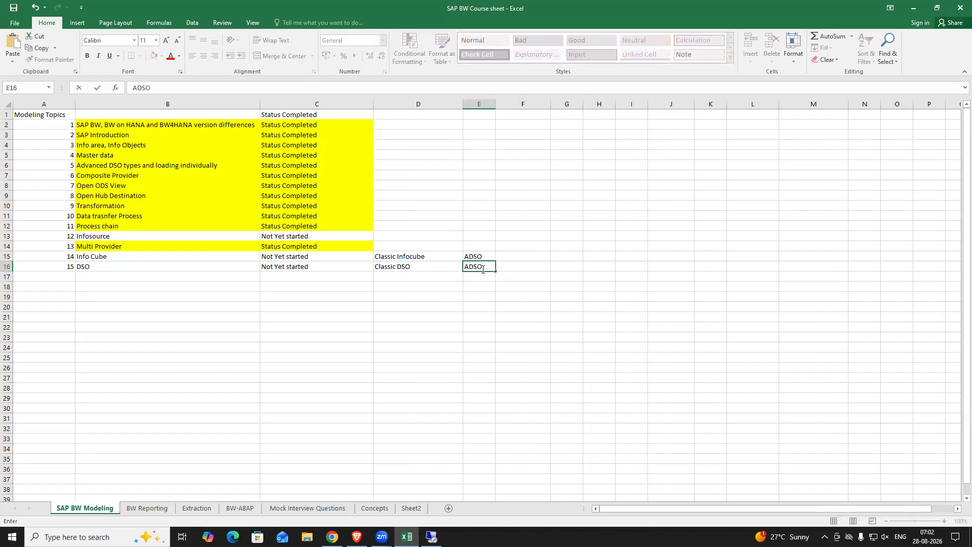
pyautogui.click(423, 321)
# Step: Enter "Data Mart ADSO" in F15 and "Standard ADSO" in F16
pyautogui.click(506, 255)
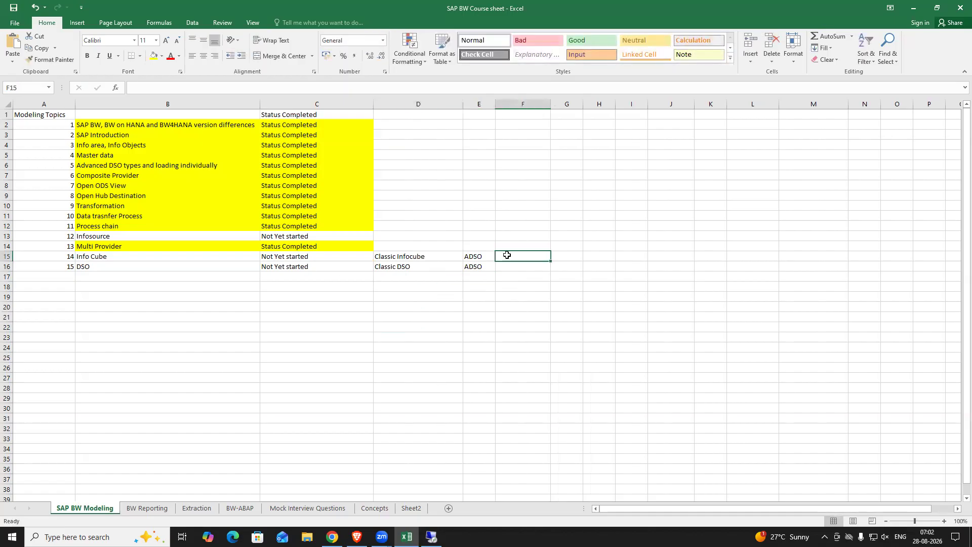
pyautogui.write('Data M')
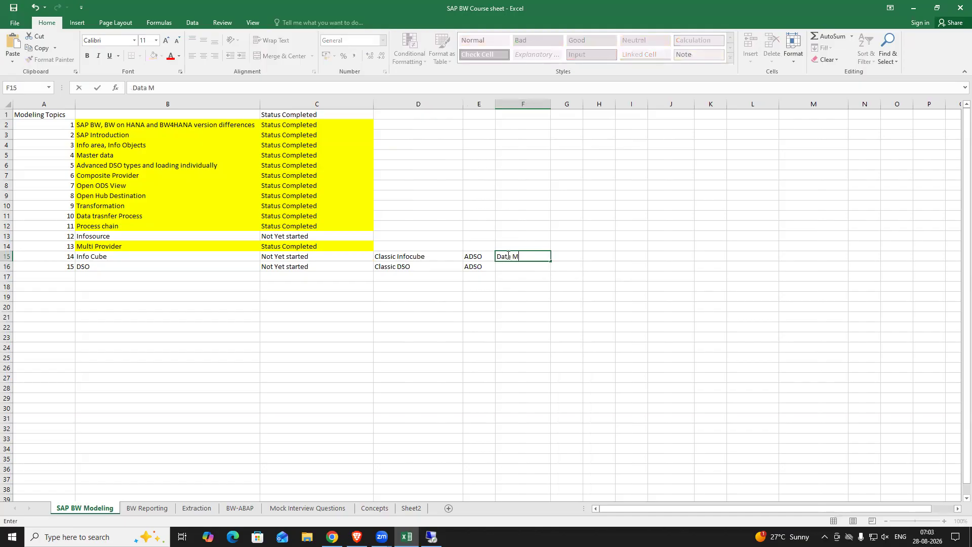
pyautogui.write('art ADSO')
pyautogui.click(510, 269)
pyautogui.write('Sta')
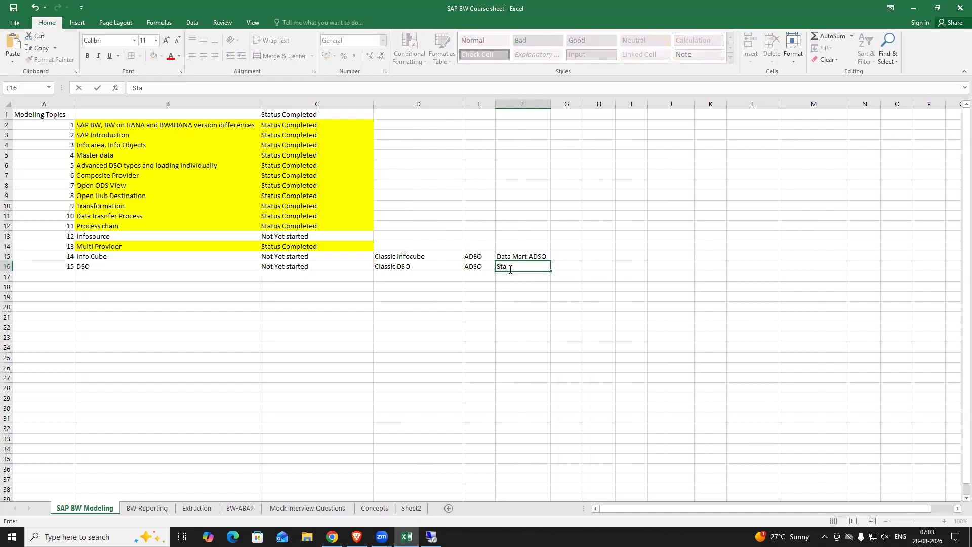
pyautogui.write('ndard ADSO')
pyautogui.press('Return')
# Step: Add the headings "BW4HANA" in F14 and "BW on HANA" in D14 above the object types
pyautogui.click(510, 246)
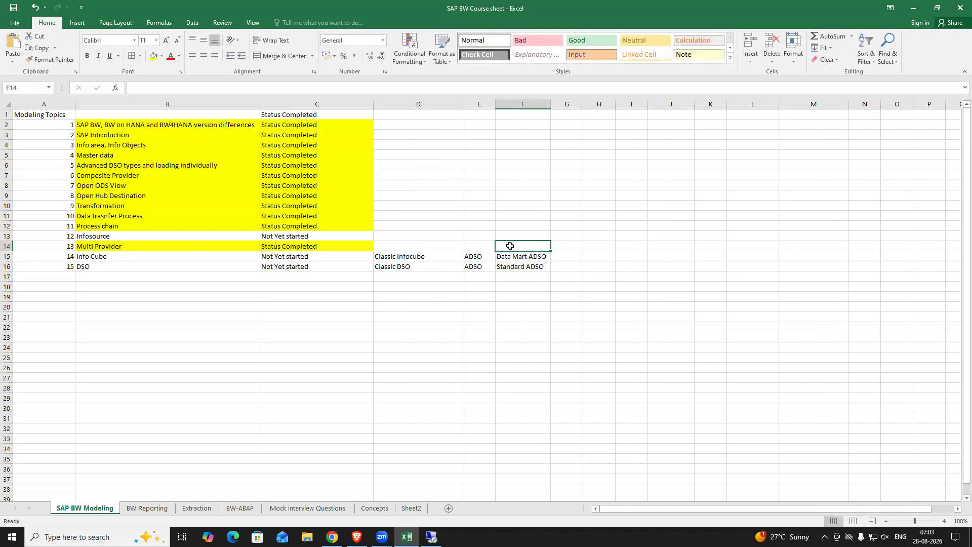
pyautogui.write('BW4HANA')
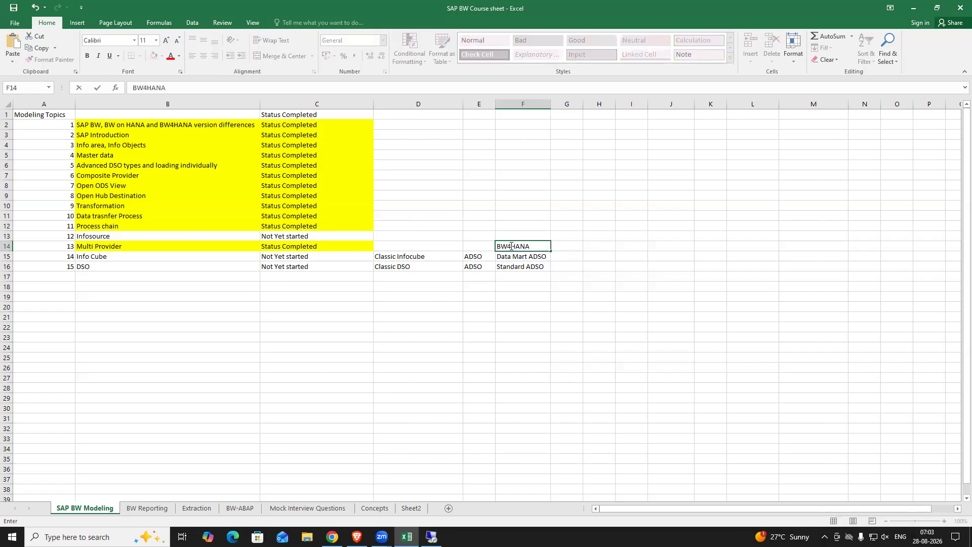
pyautogui.click(408, 246)
pyautogui.write('BW on HANA')
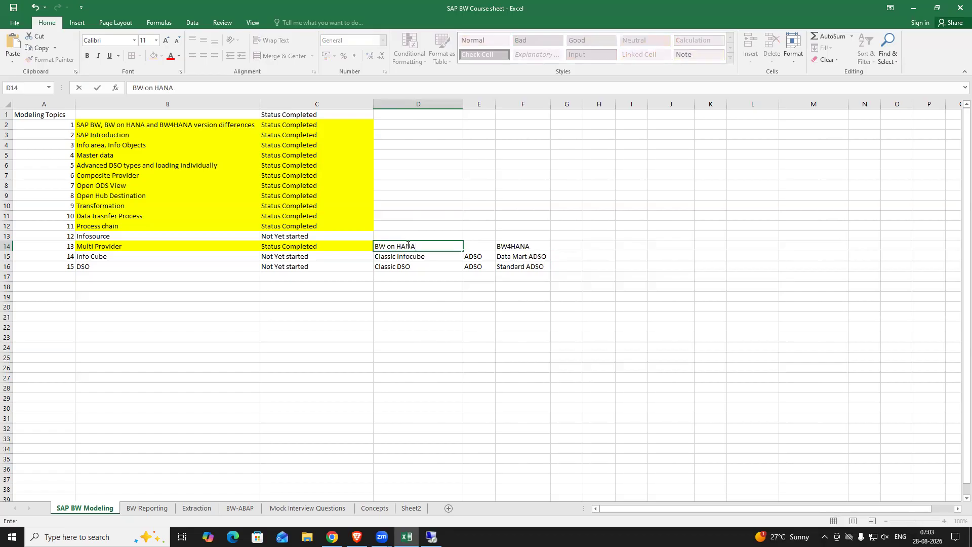
pyautogui.click(405, 296)
# Step: Compare the classic BW on HANA objects in column D with their BW4HANA ADSO equivalents in columns E and F
pyautogui.moveTo(400, 255); pyautogui.dragTo(398, 260)
pyautogui.click(513, 246)
pyautogui.moveTo(512, 256); pyautogui.dragTo(513, 267)
pyautogui.click(480, 260)
pyautogui.click(521, 265)
pyautogui.click(575, 245)
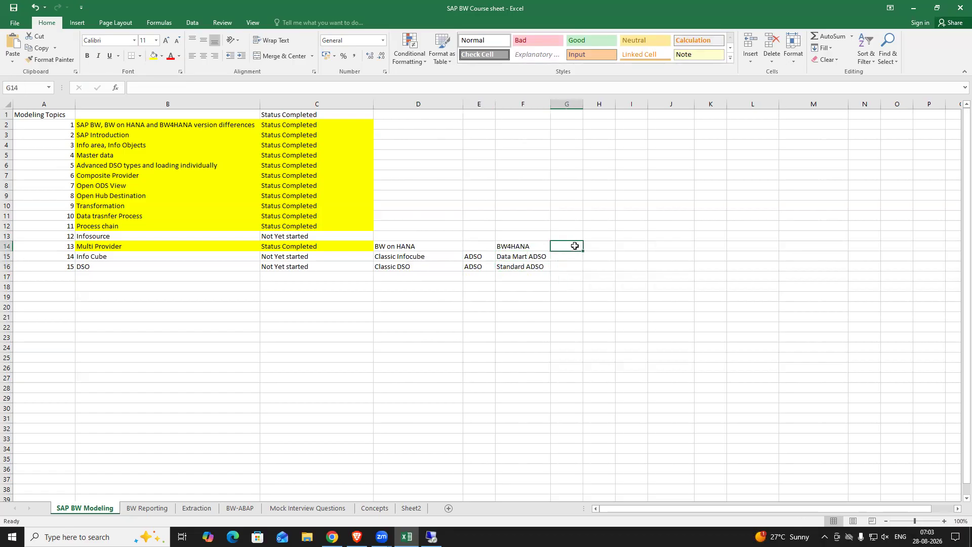
pyautogui.moveTo(506, 258); pyautogui.dragTo(510, 262)
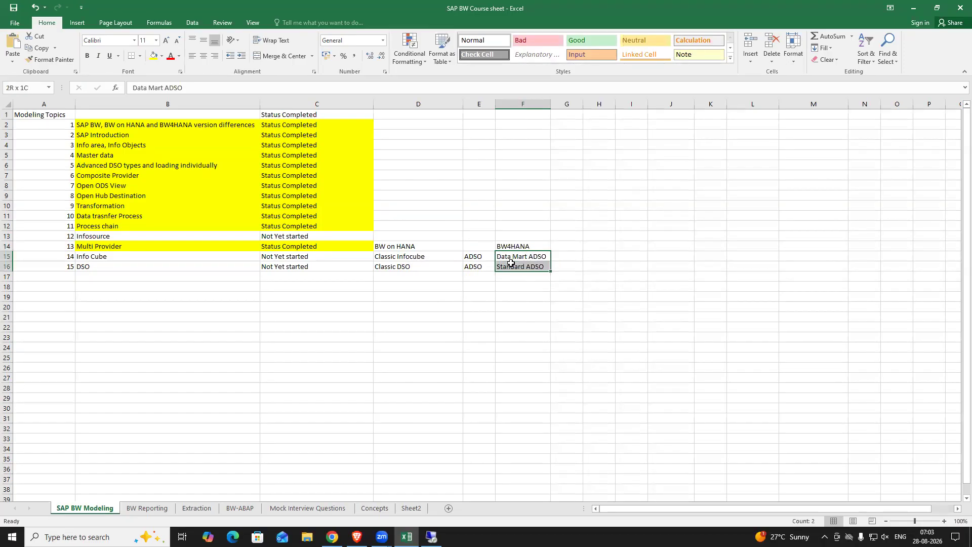
pyautogui.click(412, 278)
pyautogui.moveTo(405, 257); pyautogui.dragTo(404, 269)
pyautogui.click(339, 306)
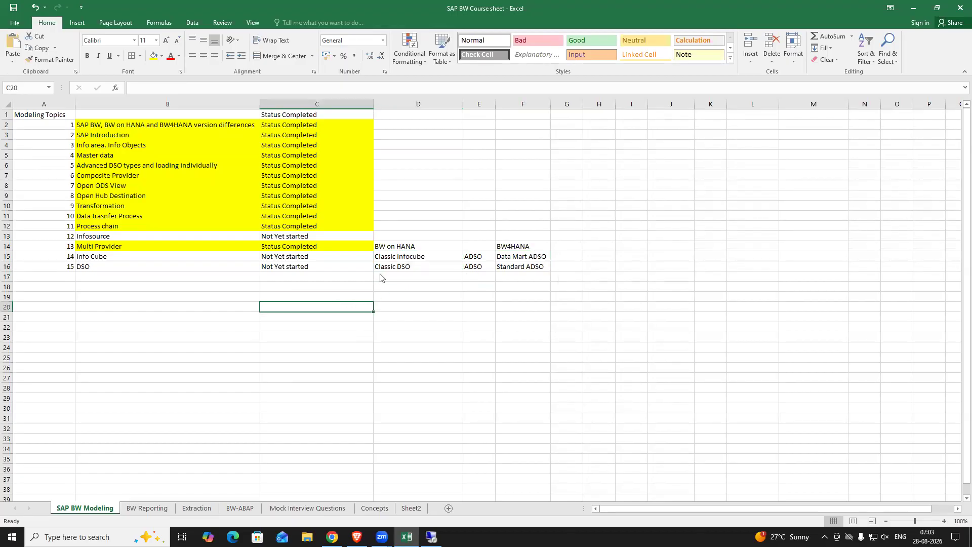
# Step: Switch to the SAP workbench and examine the creation options for the NEW InfoArea and the InfoProvider tree root
pyautogui.hotkey('alt', 'Tab')
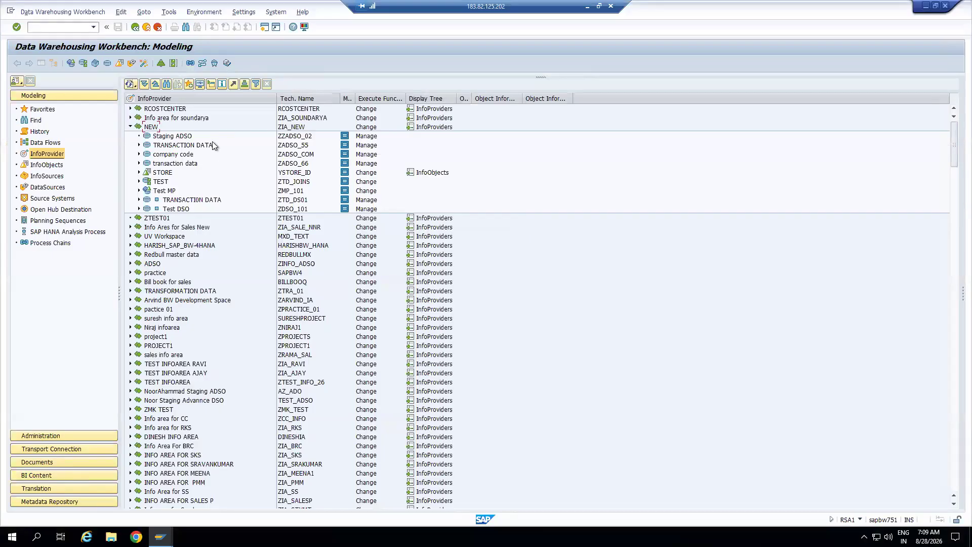
pyautogui.rightClick(150, 129)
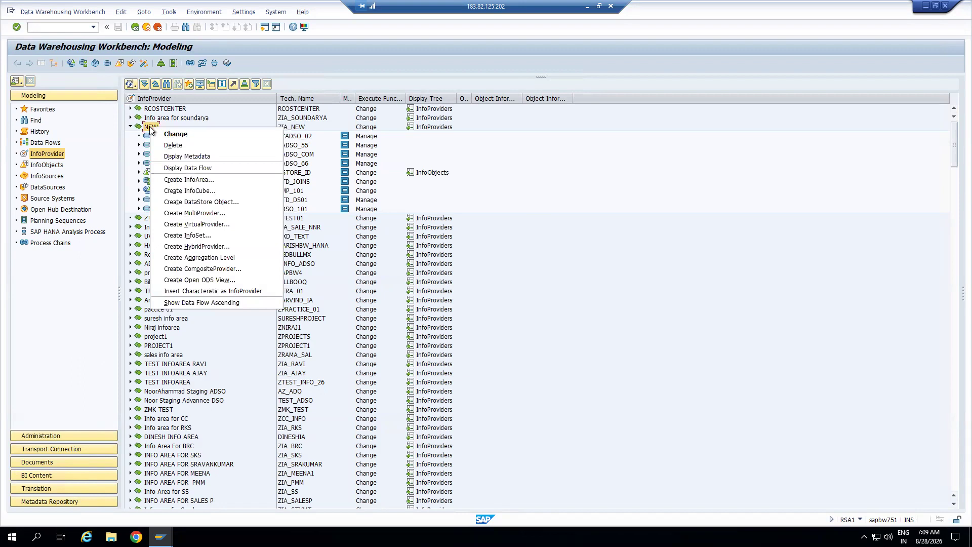
pyautogui.click(618, 199)
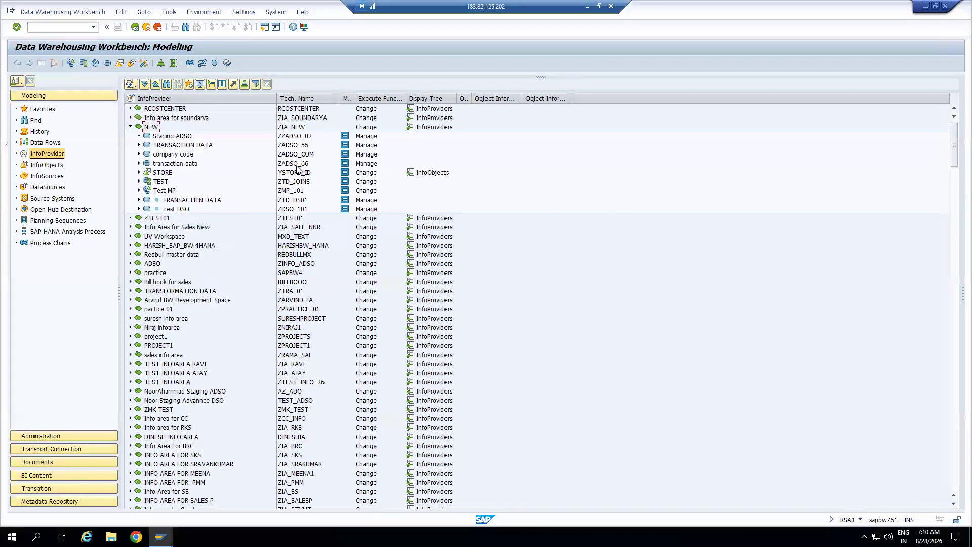
pyautogui.rightClick(163, 99)
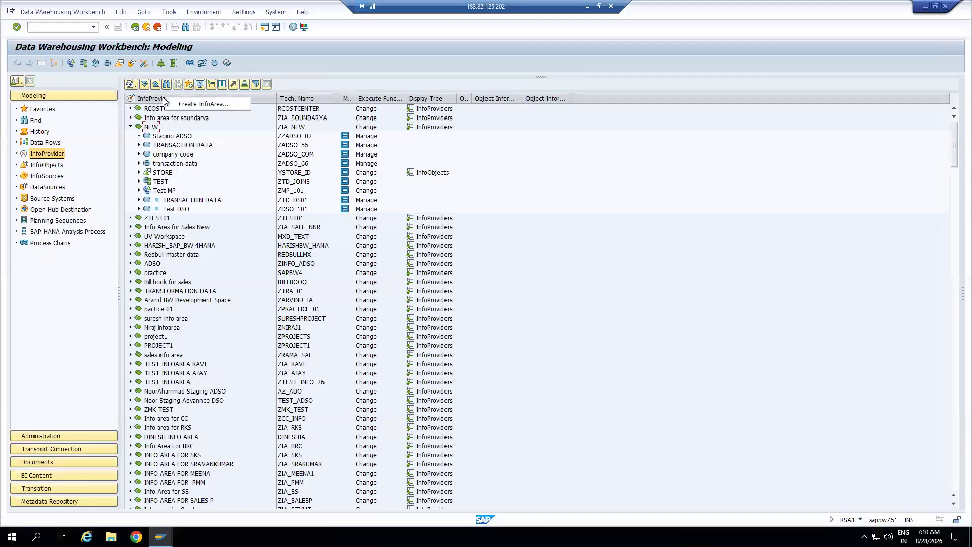
pyautogui.click(201, 104)
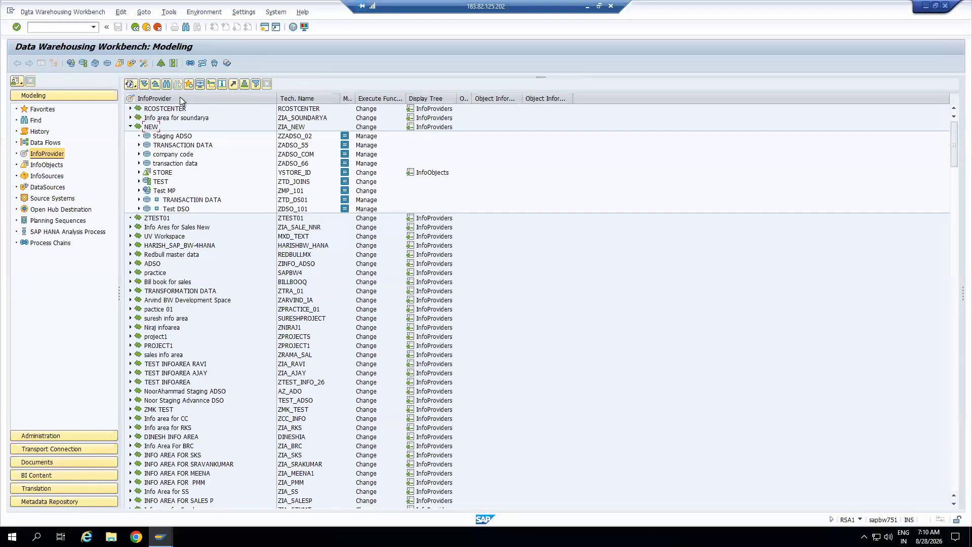
pyautogui.rightClick(211, 96)
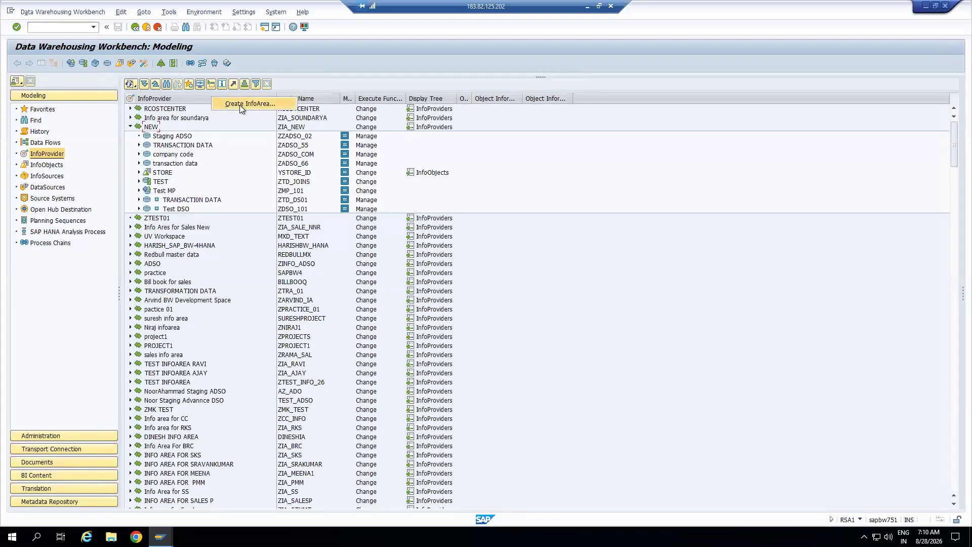
pyautogui.click(244, 151)
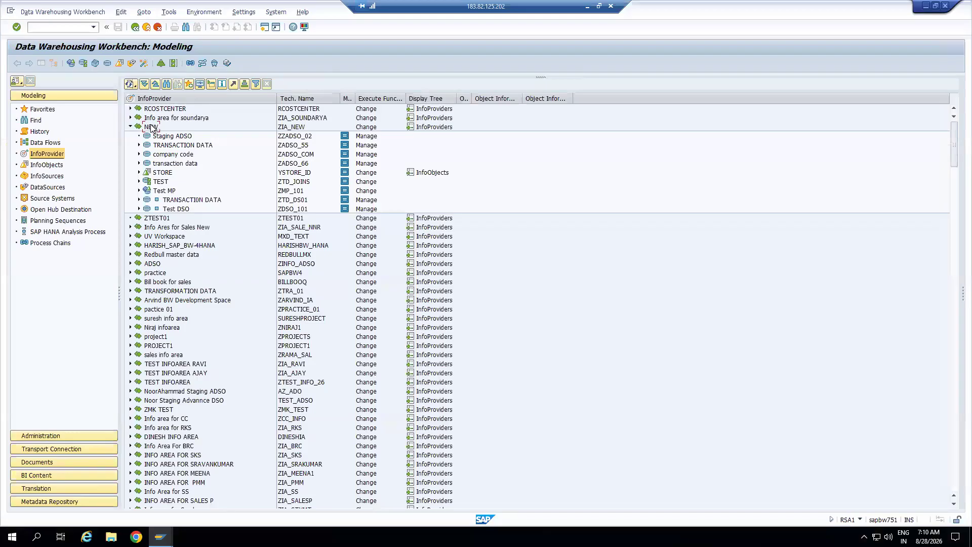
# Step: Open the Create DataStore Object dialog for the NEW InfoArea, inspect its fields, and close it without creating anything
pyautogui.rightClick(151, 127)
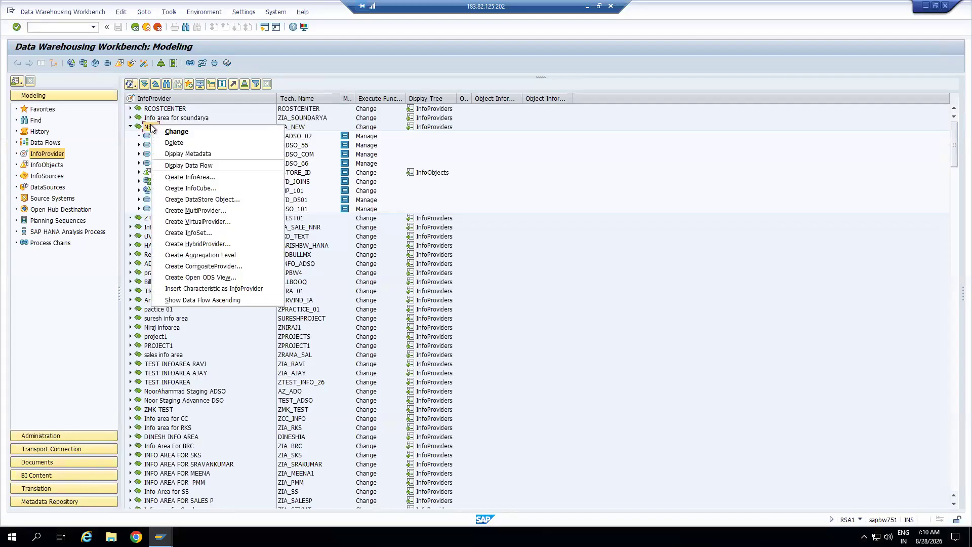
pyautogui.click(221, 201)
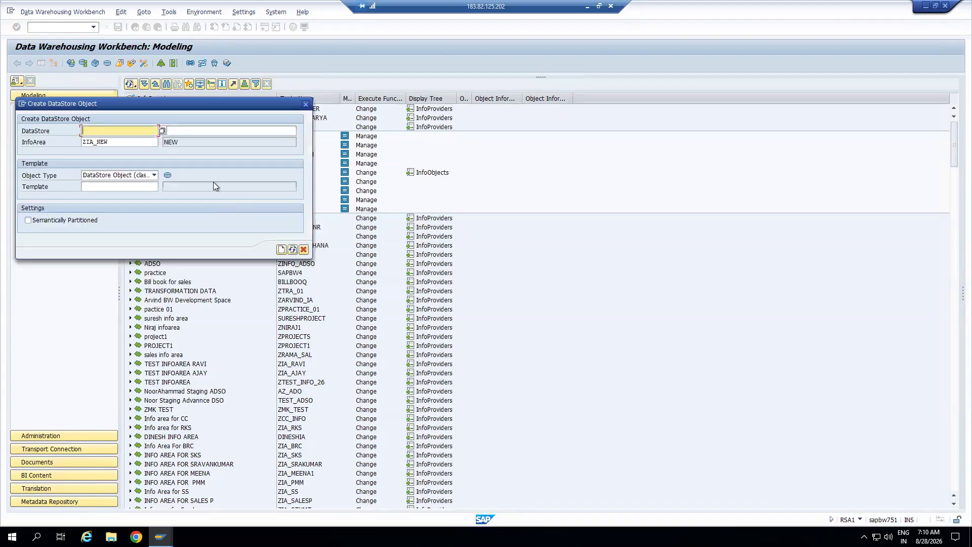
pyautogui.moveTo(188, 105); pyautogui.dragTo(539, 119)
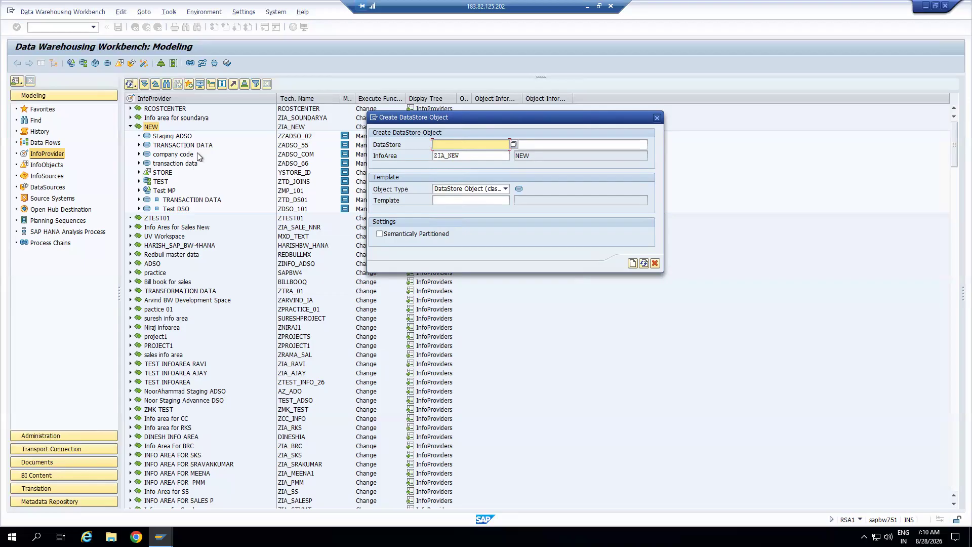
pyautogui.click(654, 262)
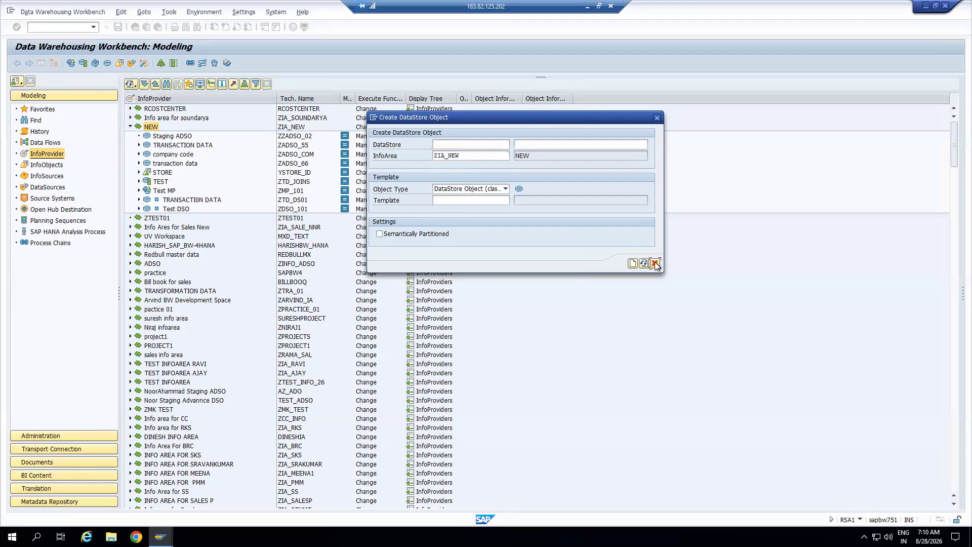
# Step: Open the management view of the "transaction data" DataStore object ZADSO_66 under the NEW InfoArea
pyautogui.click(170, 209)
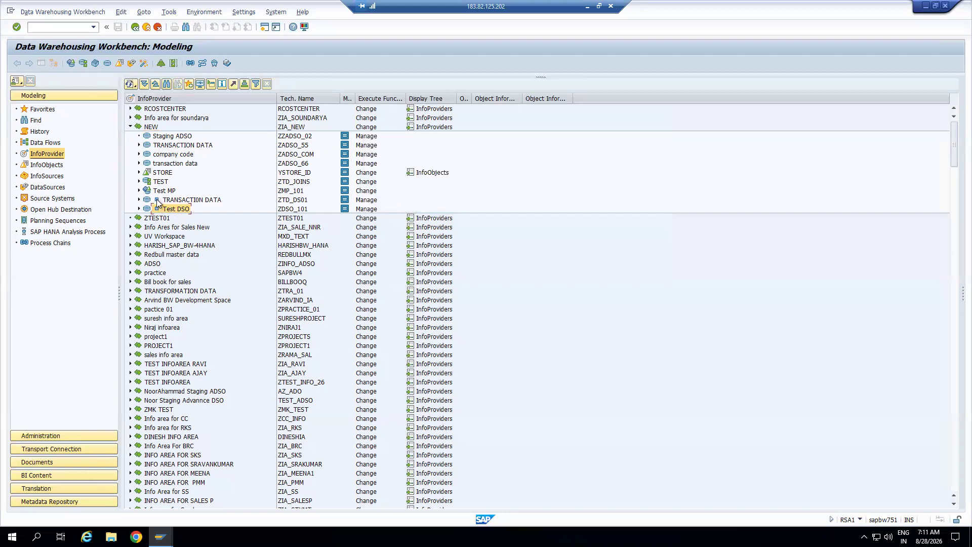
pyautogui.click(162, 164)
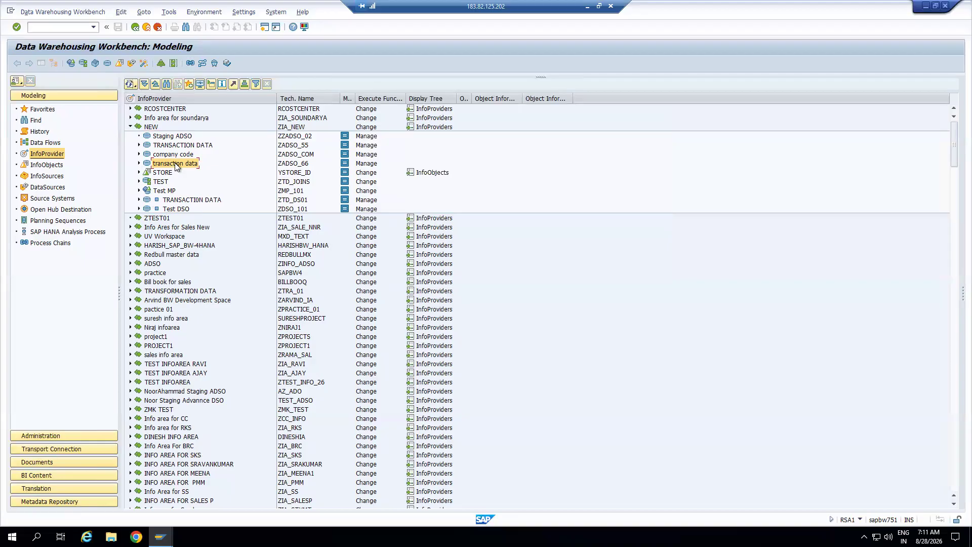
pyautogui.click(366, 163)
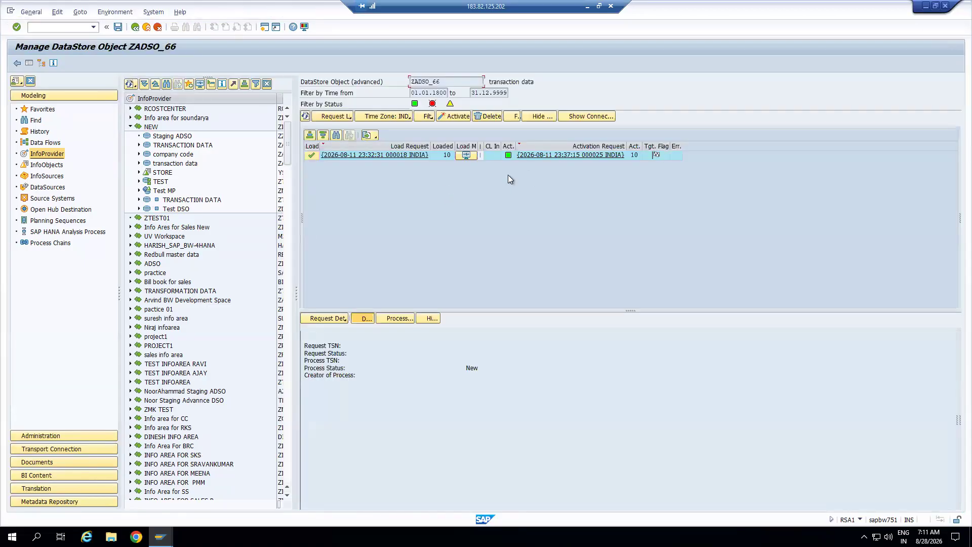
# Step: Compare the ZADSO_66 management view without the navigator against the requests view of the classic Test DSO ZDSO_101
pyautogui.click(29, 62)
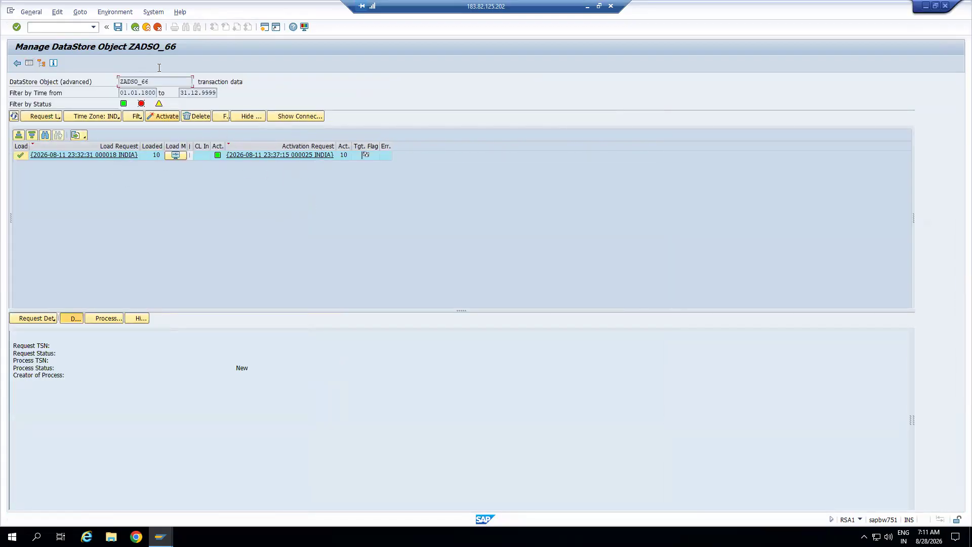
pyautogui.click(146, 28)
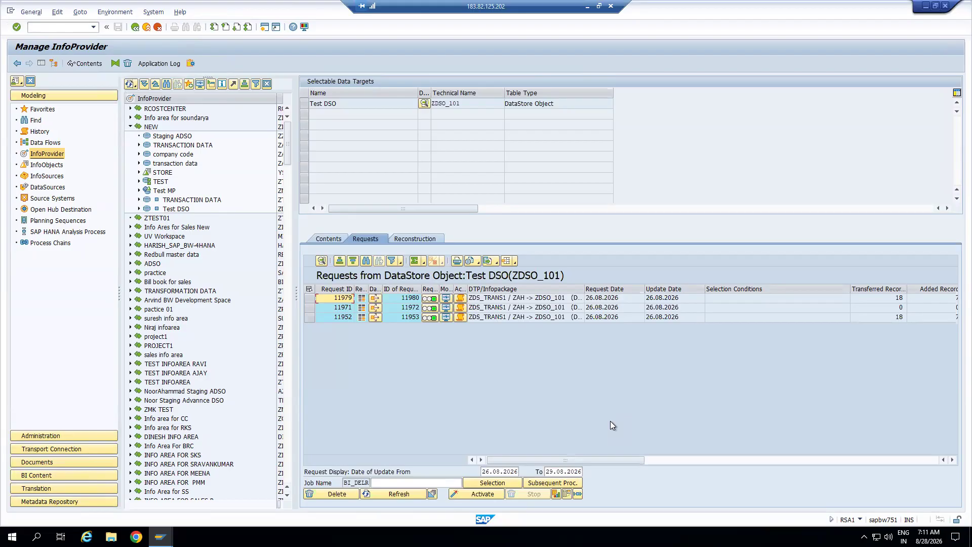
pyautogui.click(146, 28)
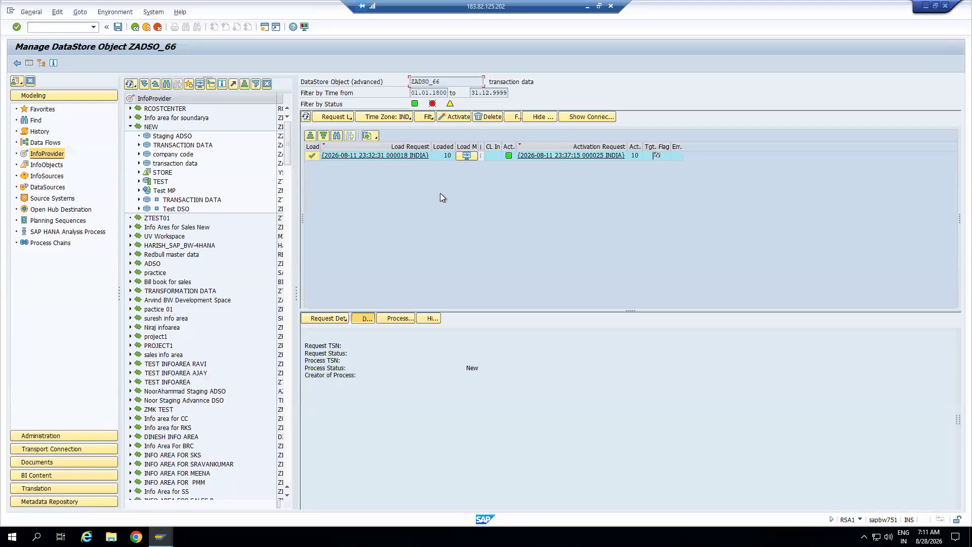
# Step: Examine the data display options in the ZADSO_66 management view, hide the navigator, and exit the view
pyautogui.click(115, 12)
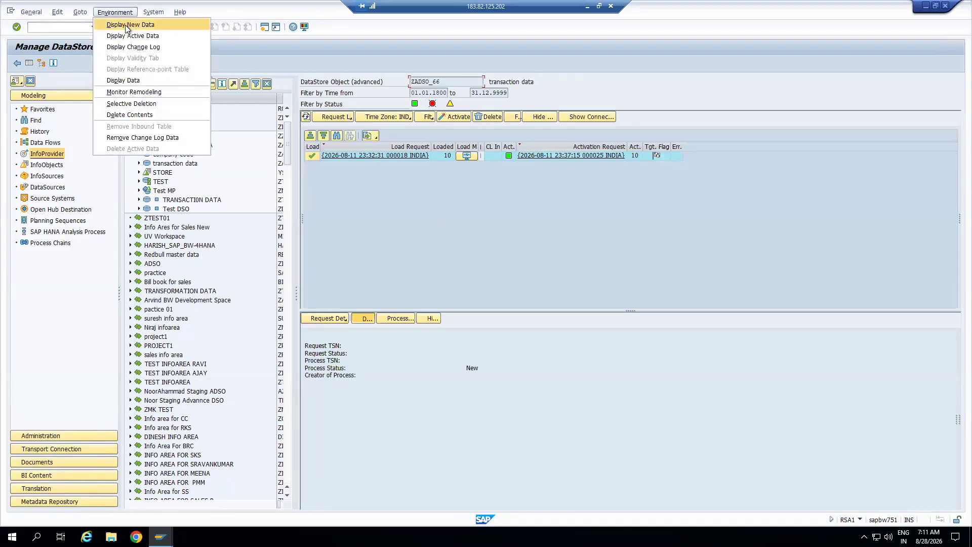
pyautogui.click(150, 47)
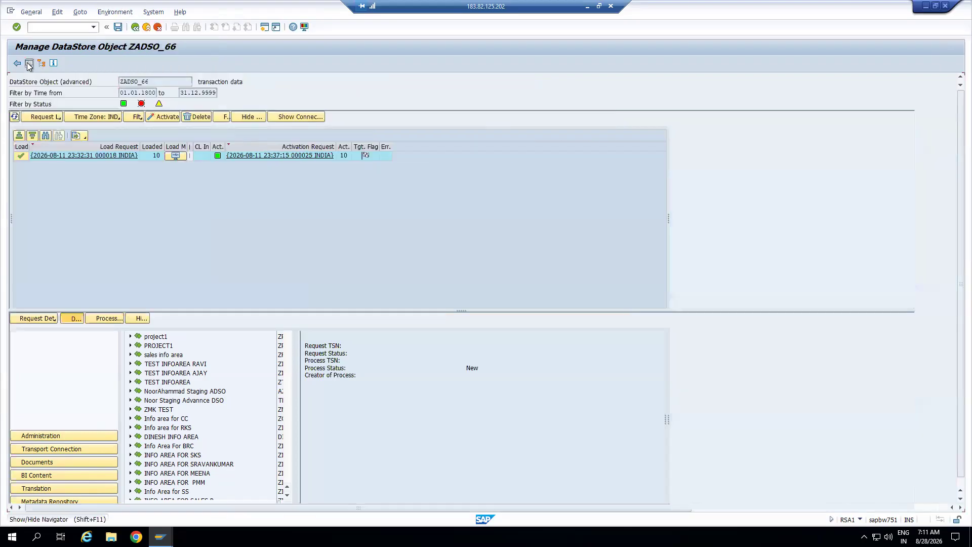
pyautogui.click(147, 28)
# Step: Open the management view of Test DSO (ZDSO_101), inspect its InfoObject contents, and return to the InfoProvider tree
pyautogui.click(366, 209)
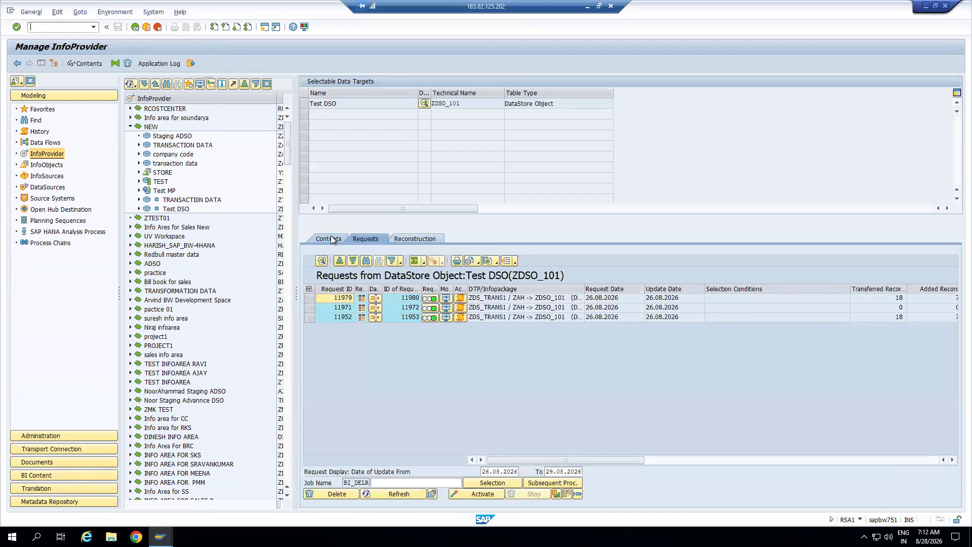
pyautogui.click(329, 239)
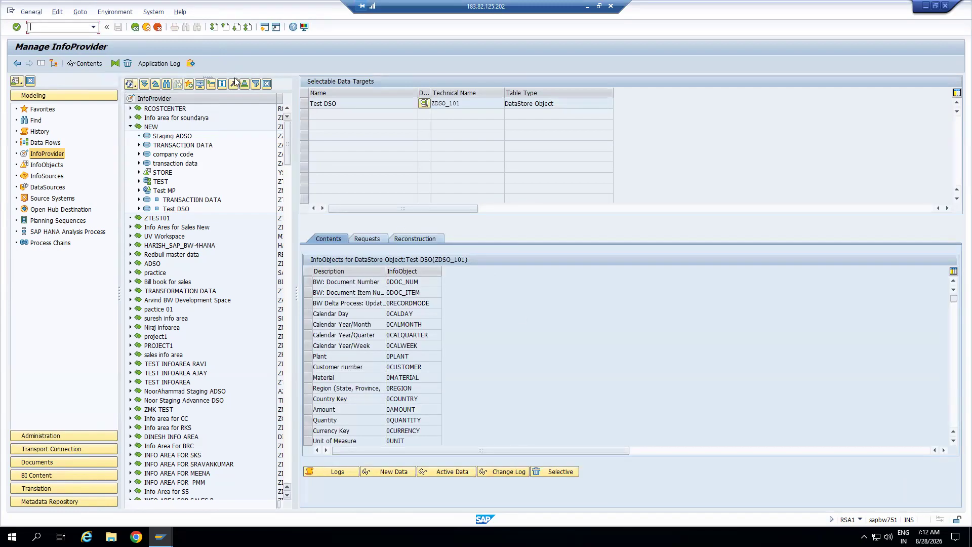
pyautogui.click(147, 27)
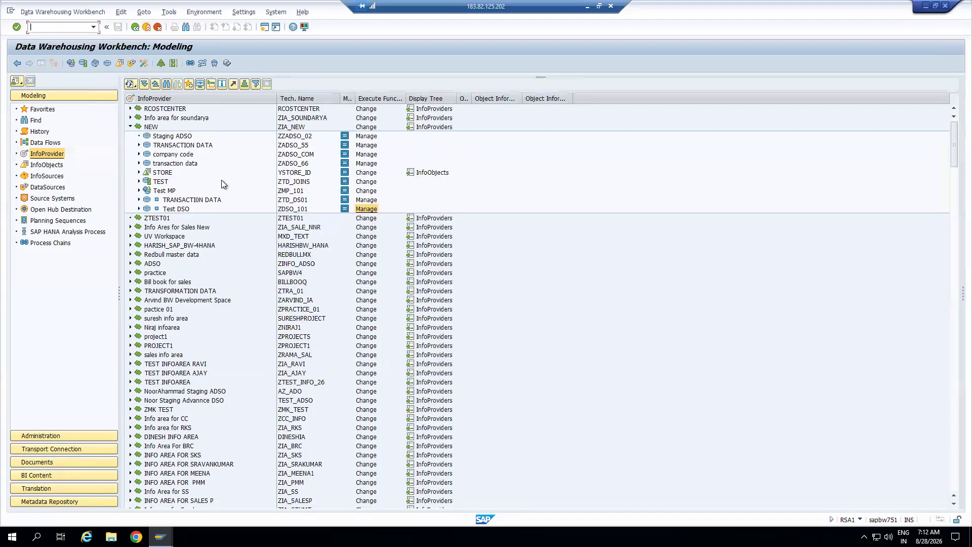
# Step: Examine the classic DataStore objects TRANSACTION DATA (ZTD_DS01) and Test DSO (ZDSO_101) under the NEW InfoArea
pyautogui.click(180, 199)
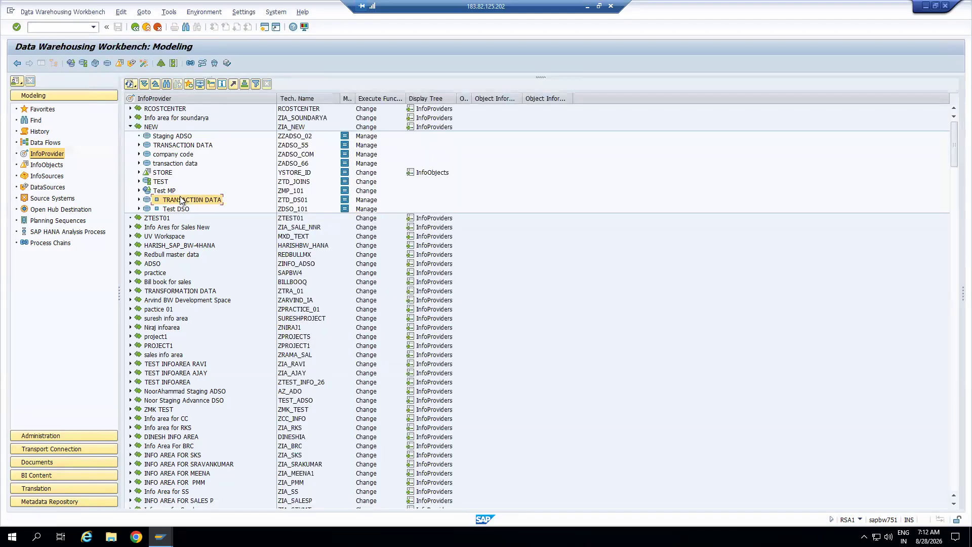
pyautogui.click(180, 208)
pyautogui.click(178, 202)
pyautogui.click(170, 209)
pyautogui.click(175, 200)
pyautogui.click(173, 209)
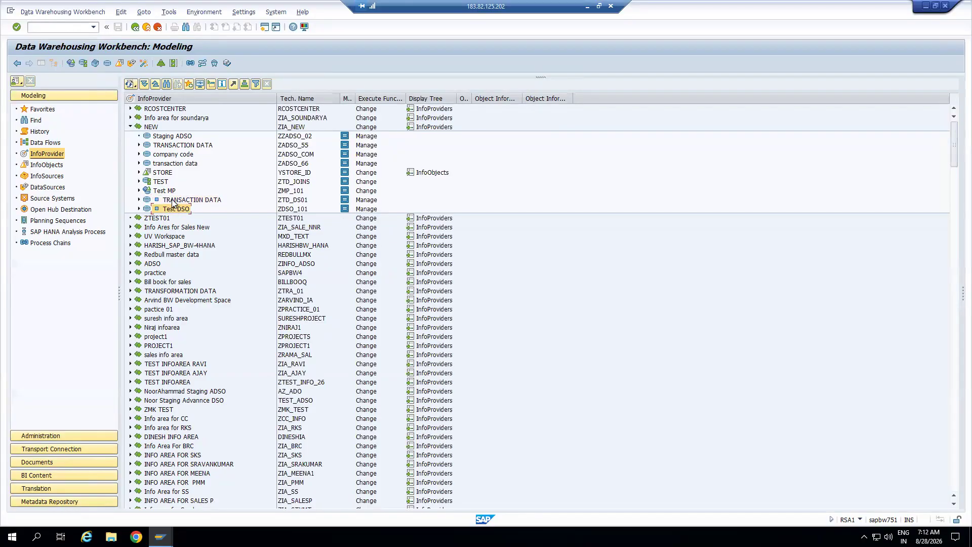
pyautogui.click(175, 201)
pyautogui.click(178, 209)
pyautogui.click(179, 201)
pyautogui.click(181, 207)
pyautogui.click(183, 200)
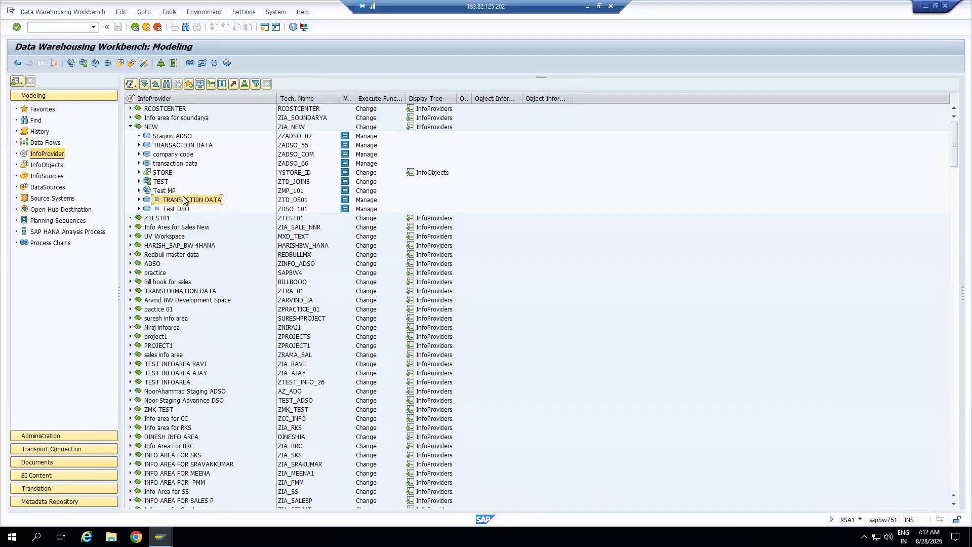
pyautogui.click(181, 209)
pyautogui.click(178, 201)
pyautogui.click(180, 208)
pyautogui.click(181, 201)
pyautogui.click(181, 208)
pyautogui.click(181, 200)
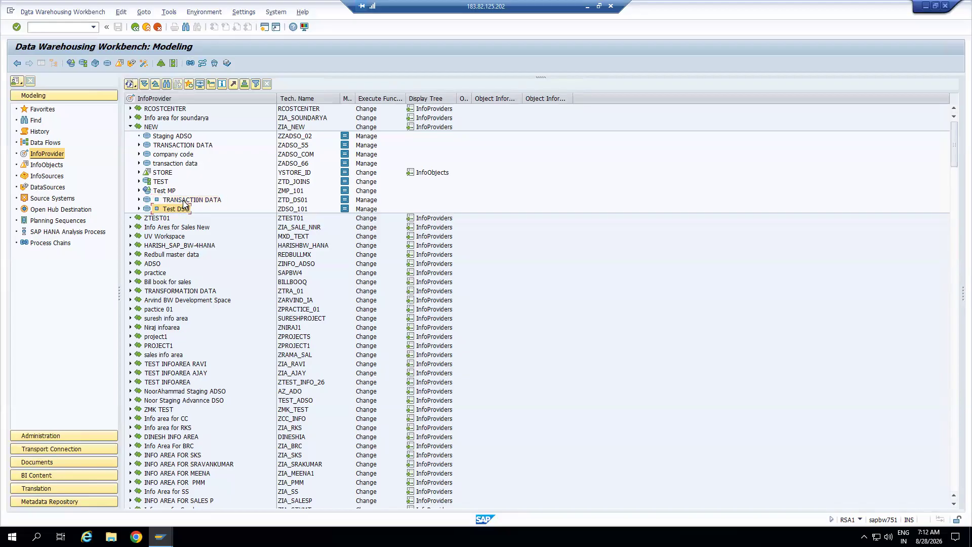
pyautogui.click(183, 208)
pyautogui.keyDown('ctrl'); pyautogui.click(184, 200); pyautogui.keyUp('ctrl')
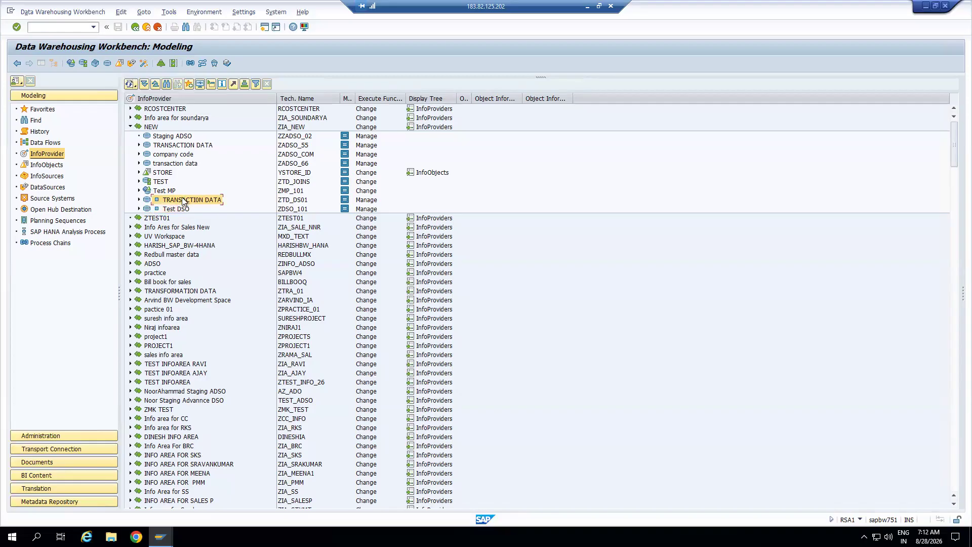
pyautogui.click(180, 209)
pyautogui.click(180, 199)
pyautogui.click(183, 208)
pyautogui.click(183, 200)
pyautogui.click(185, 210)
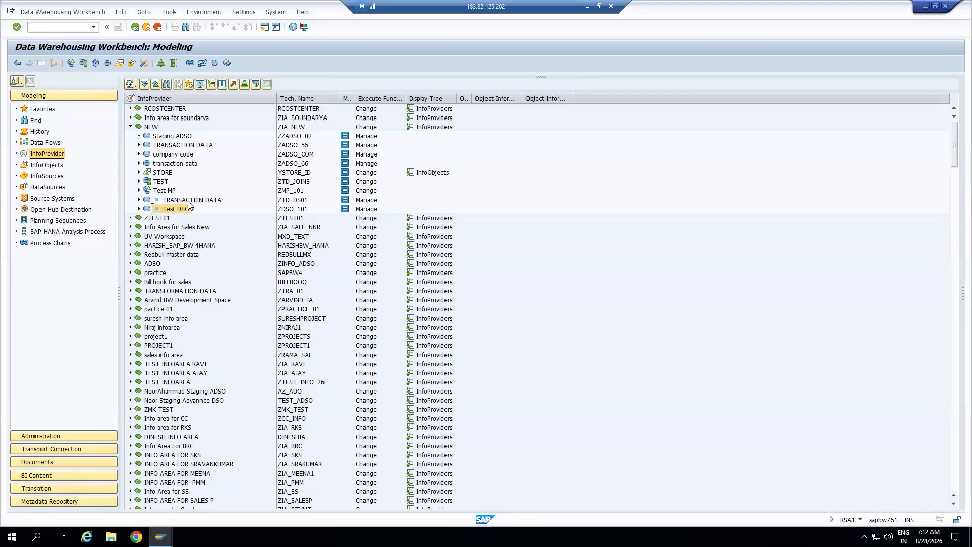
pyautogui.click(187, 200)
# Step: Review which object types can be created under the NEW InfoArea, including DataStore objects, without creating one
pyautogui.click(151, 126)
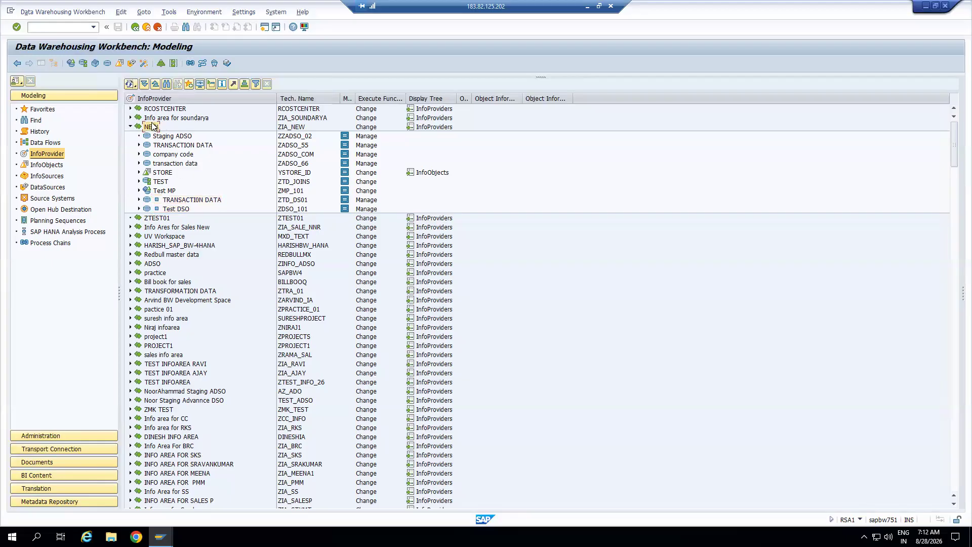
pyautogui.rightClick(152, 126)
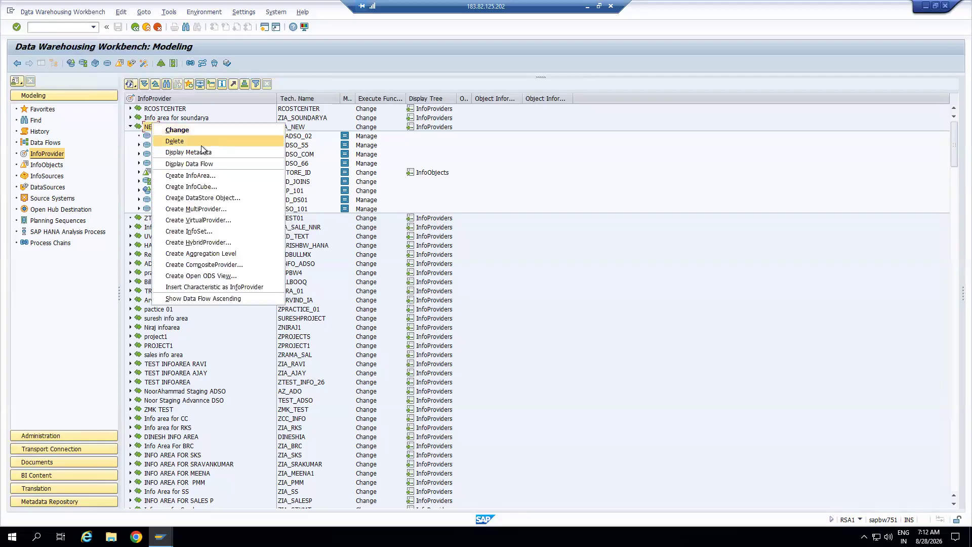
pyautogui.click(487, 223)
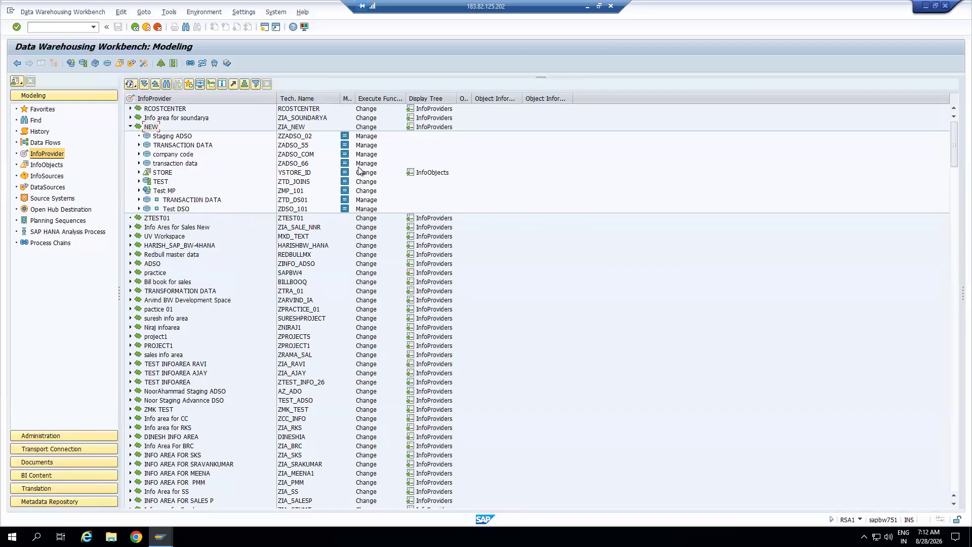
pyautogui.rightClick(152, 126)
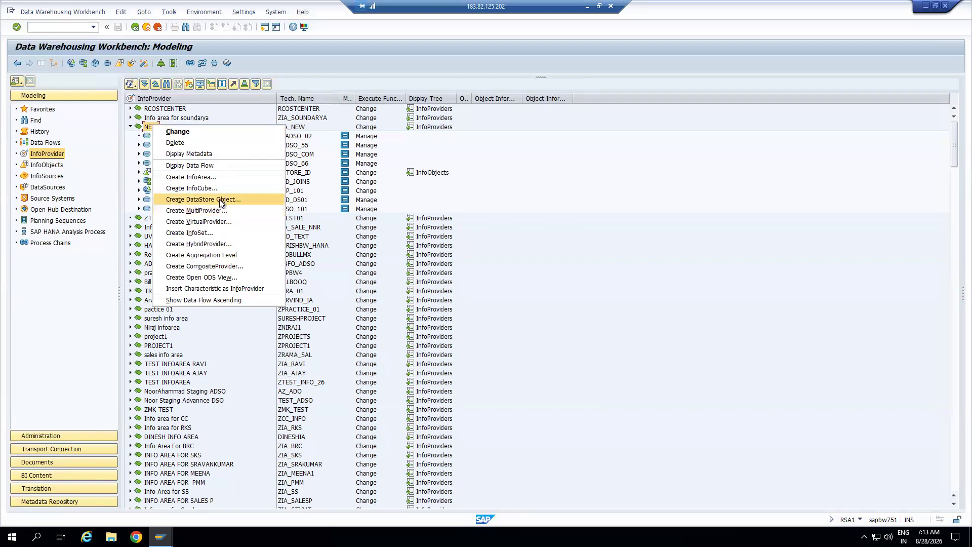
pyautogui.click(615, 231)
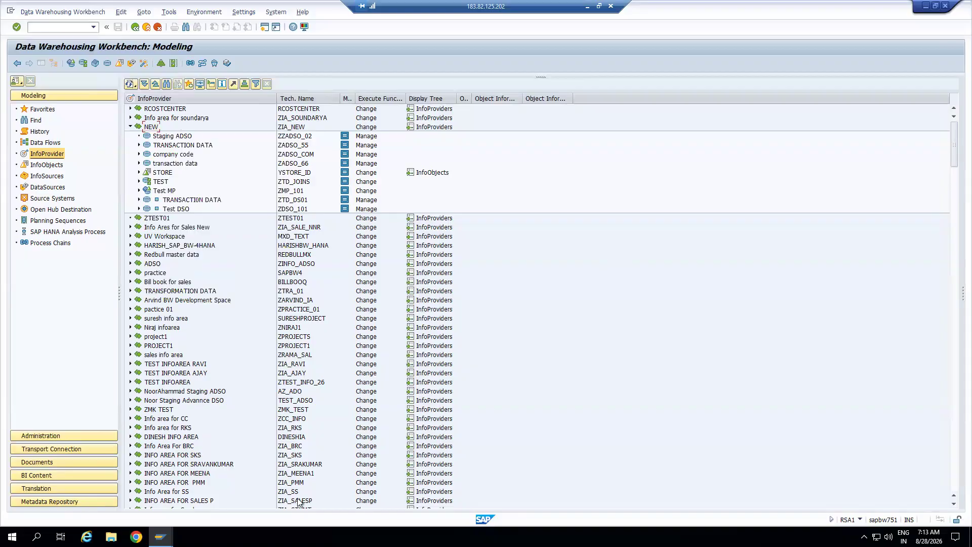
# Step: Launch SAP HANA Studio with the Downloads folder as workspace, and switch back to the Data Warehousing Workbench
pyautogui.press('super+d')
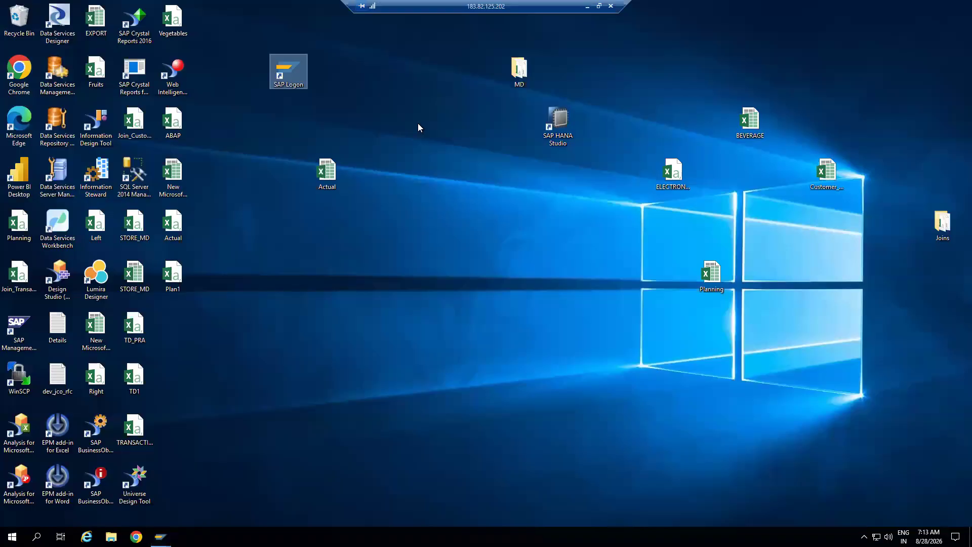
pyautogui.doubleClick(558, 124)
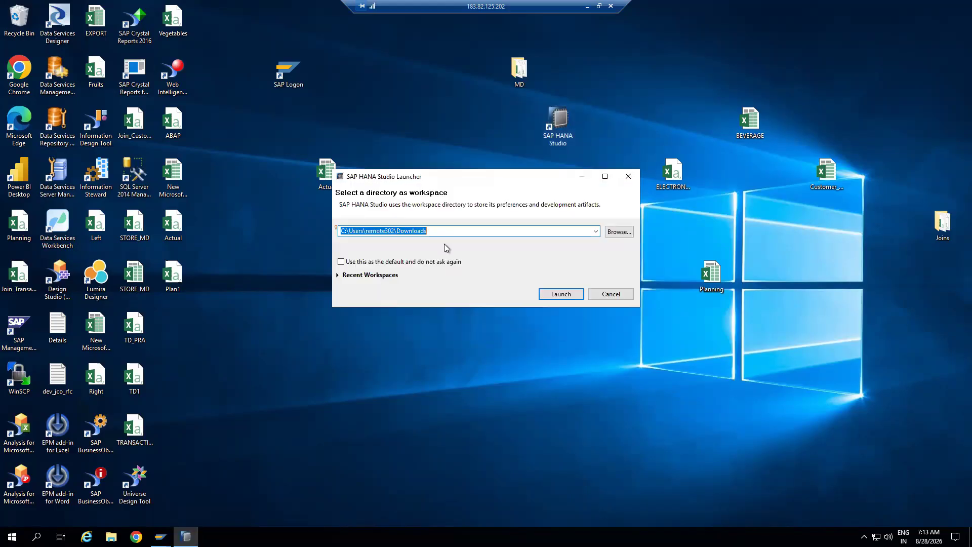
pyautogui.click(552, 297)
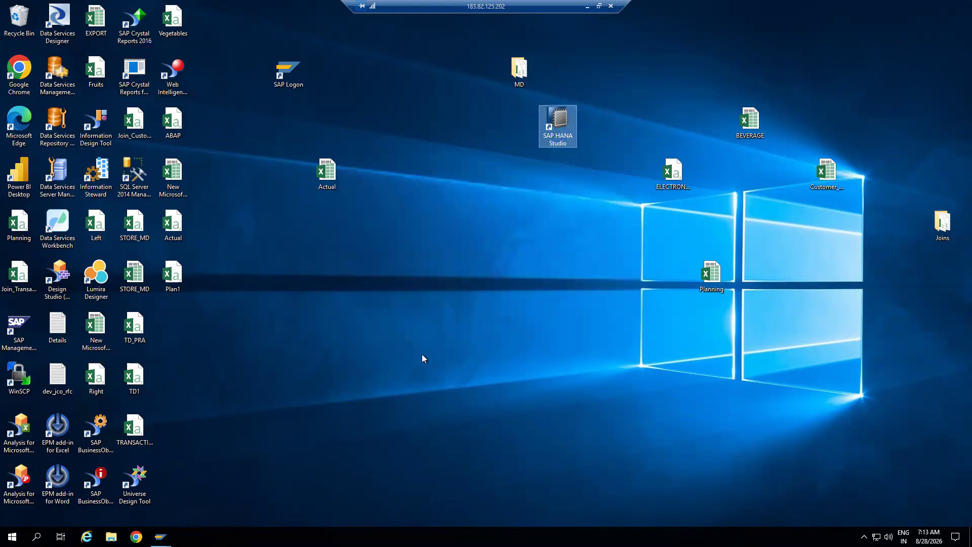
pyautogui.click(160, 536)
pyautogui.click(215, 490)
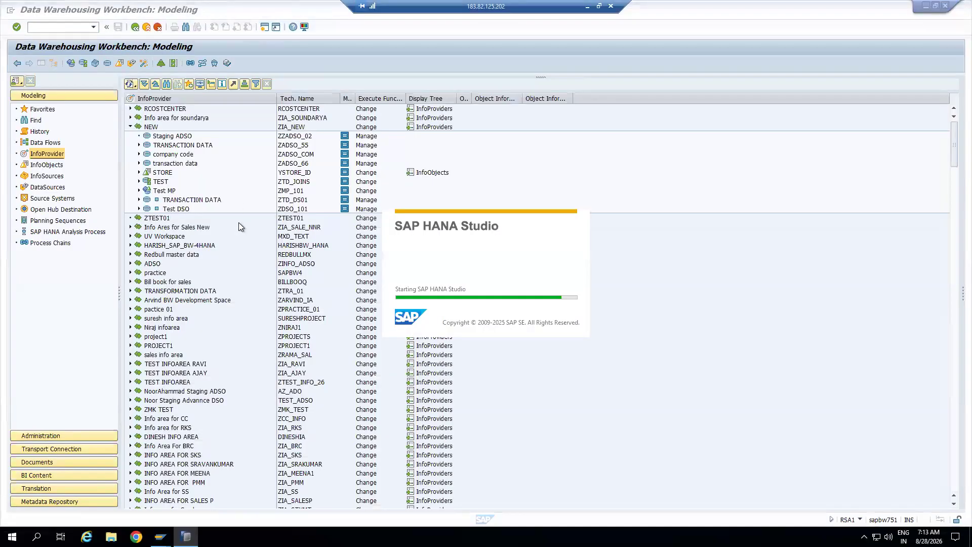
# Step: Create a classic DataStore object named ZDSO_103 under the NEW InfoArea
pyautogui.rightClick(151, 126)
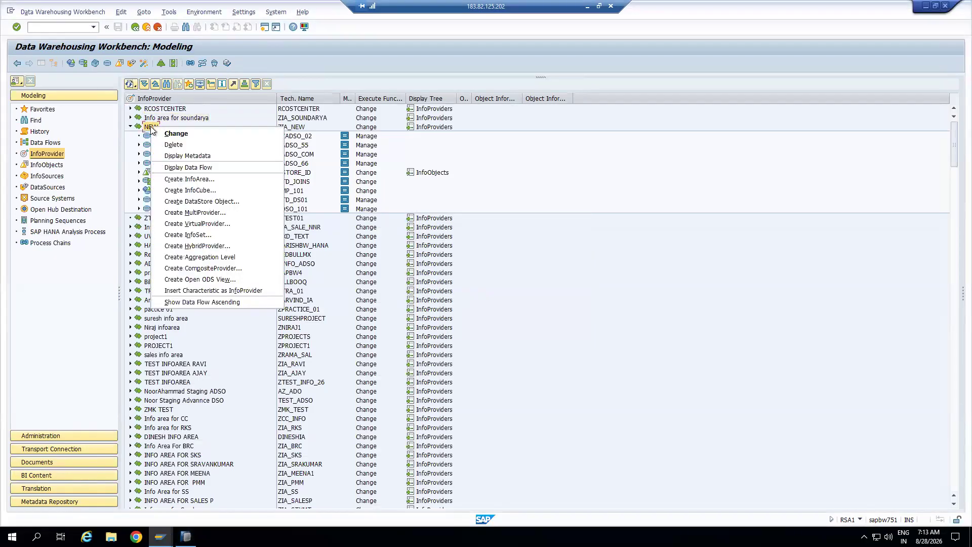
pyautogui.click(209, 201)
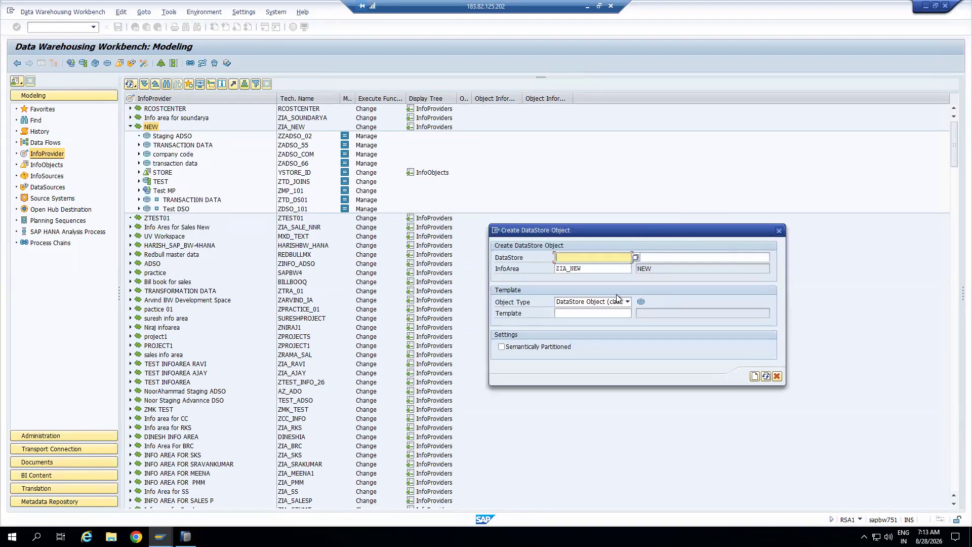
pyautogui.write('ZDSO')
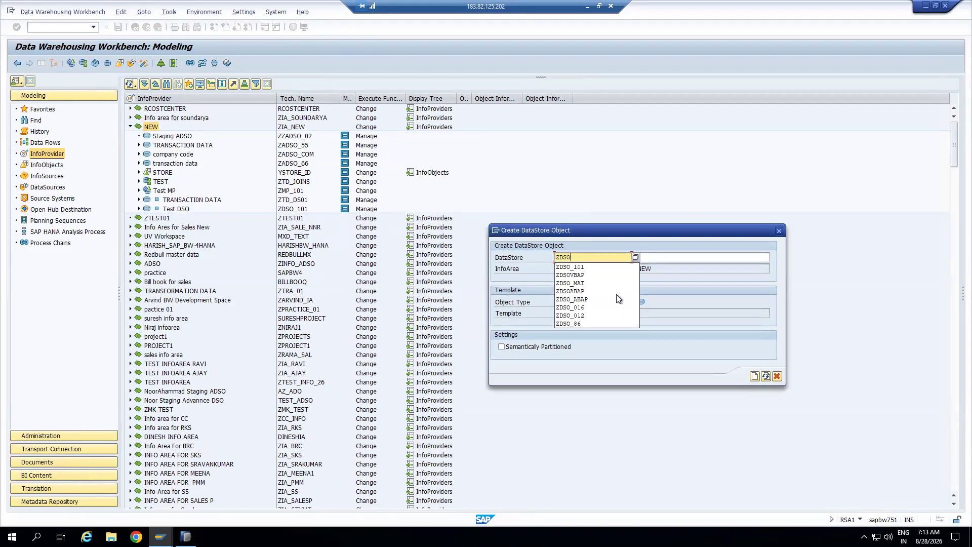
pyautogui.write('_103')
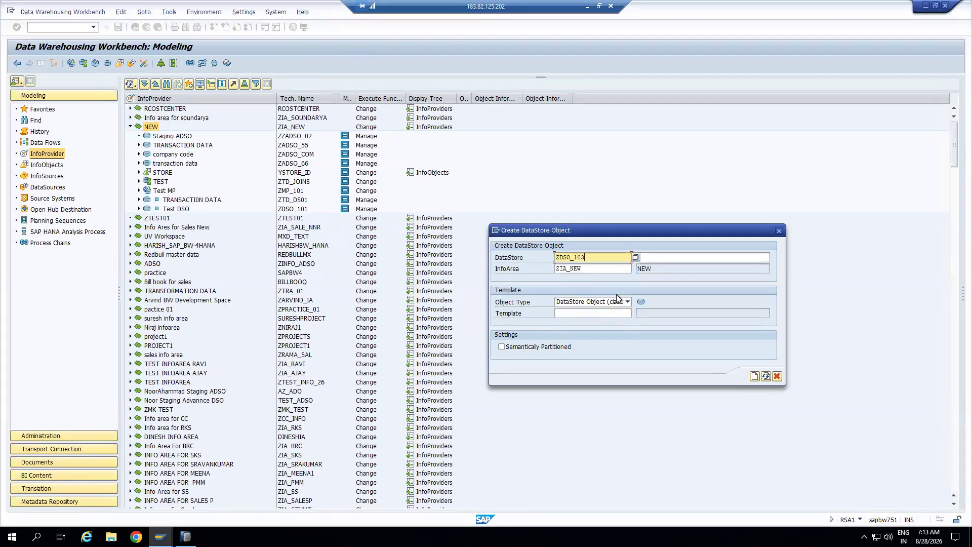
pyautogui.click(754, 376)
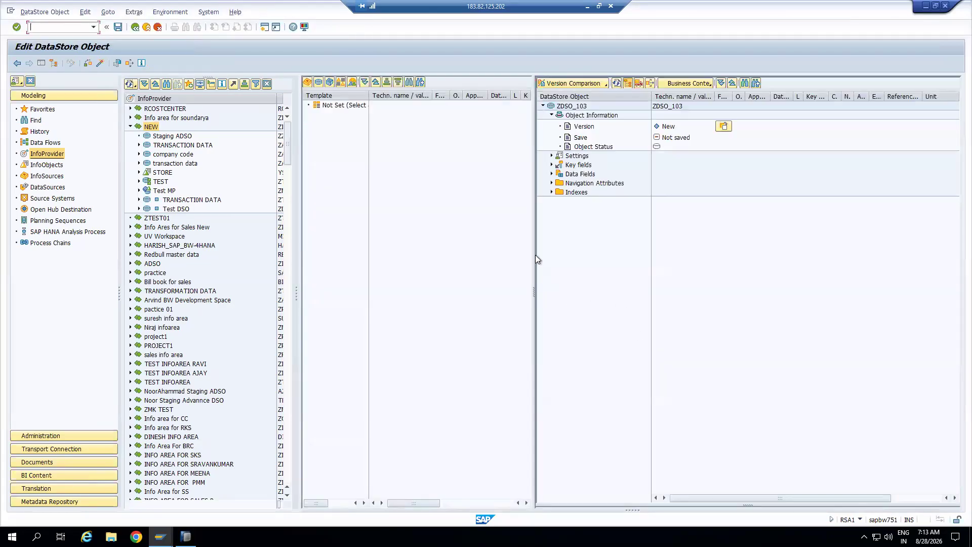
# Step: Expand the settings of ZDSO_103 and open its DataStore type selection to examine the available types
pyautogui.click(551, 116)
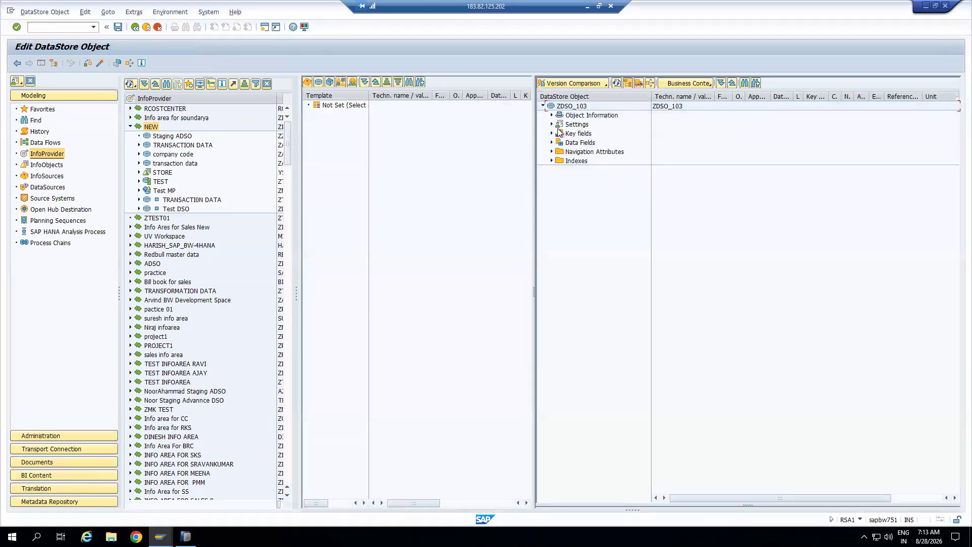
pyautogui.click(552, 124)
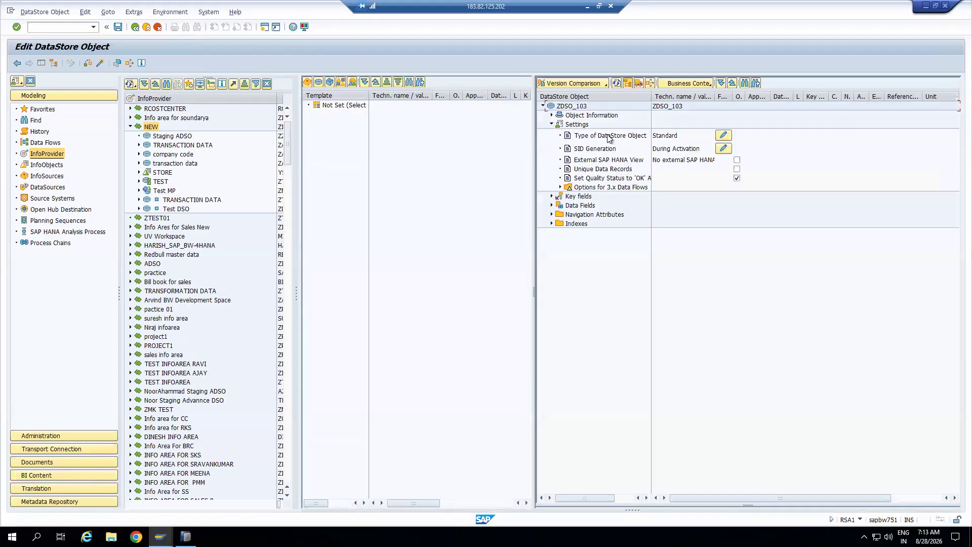
pyautogui.click(723, 135)
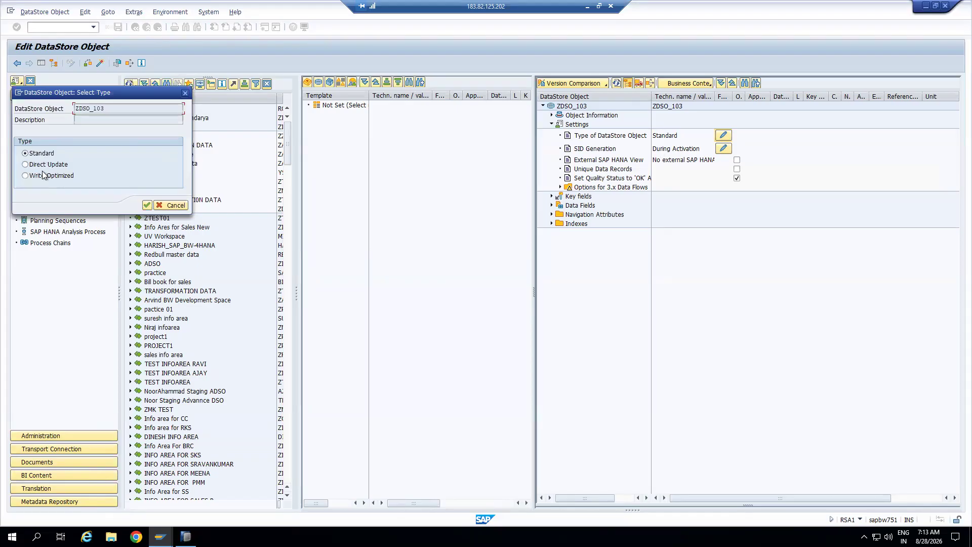
pyautogui.moveTo(82, 96); pyautogui.dragTo(292, 94)
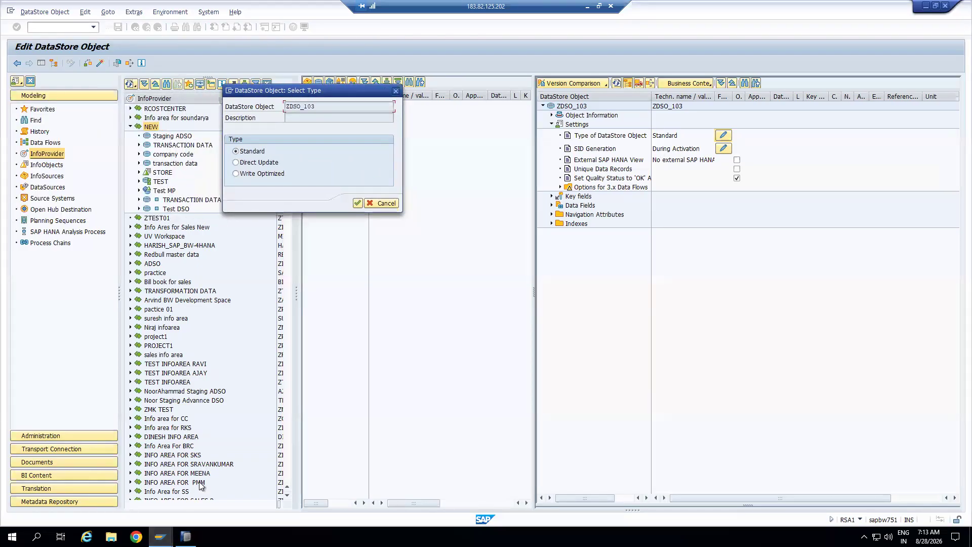
# Step: Start Excel on the remote desktop while keeping the DataStore type selection open
pyautogui.press('super+d')
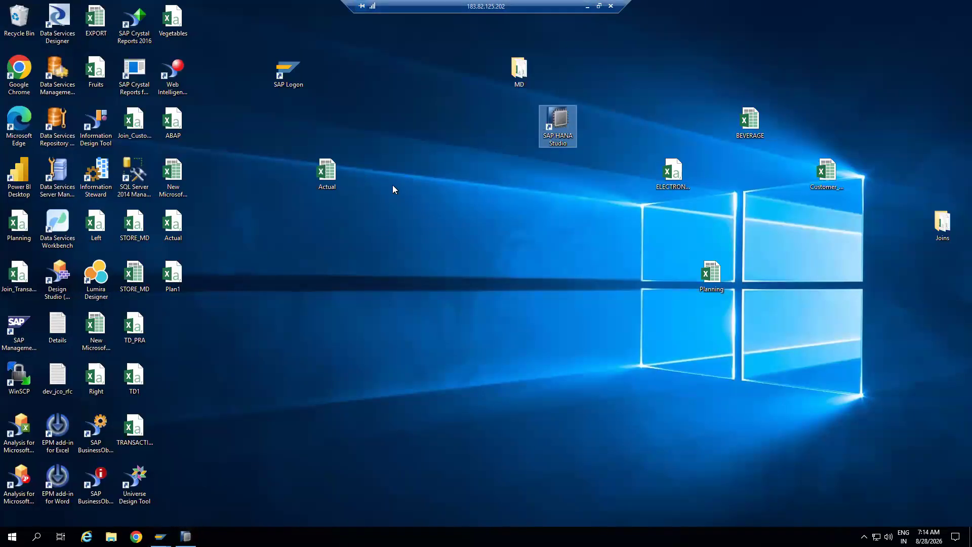
pyautogui.press('super+d')
pyautogui.press('super+r')
pyautogui.write('exce')
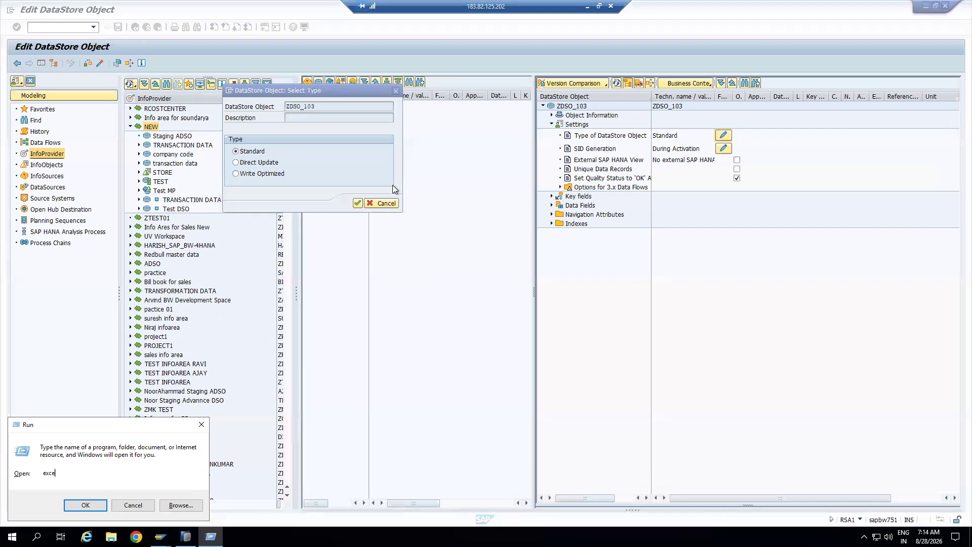
pyautogui.write('l')
pyautogui.press('Return')
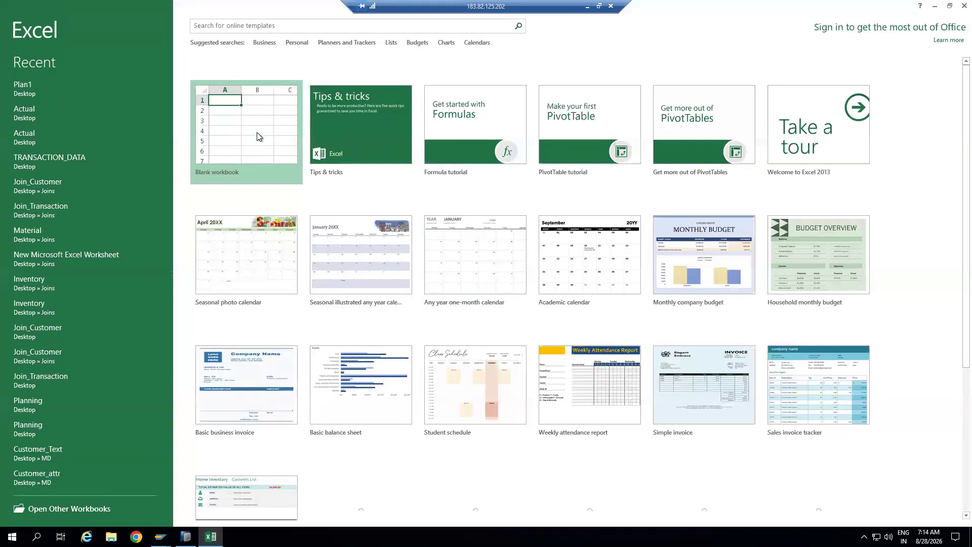
# Step: Create a blank workbook and enter the heading "Classic DSO" in cell I4
pyautogui.click(256, 132)
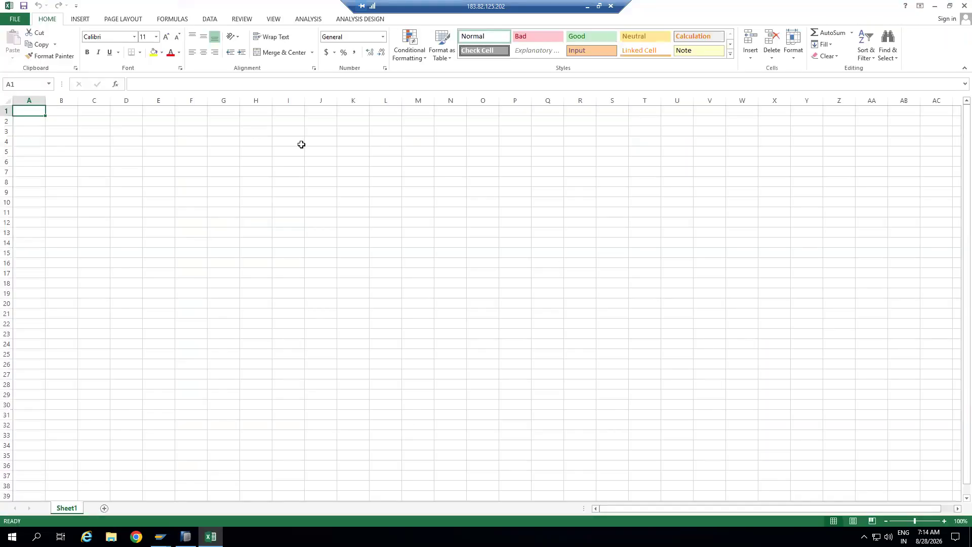
pyautogui.click(301, 146)
pyautogui.write('Clas')
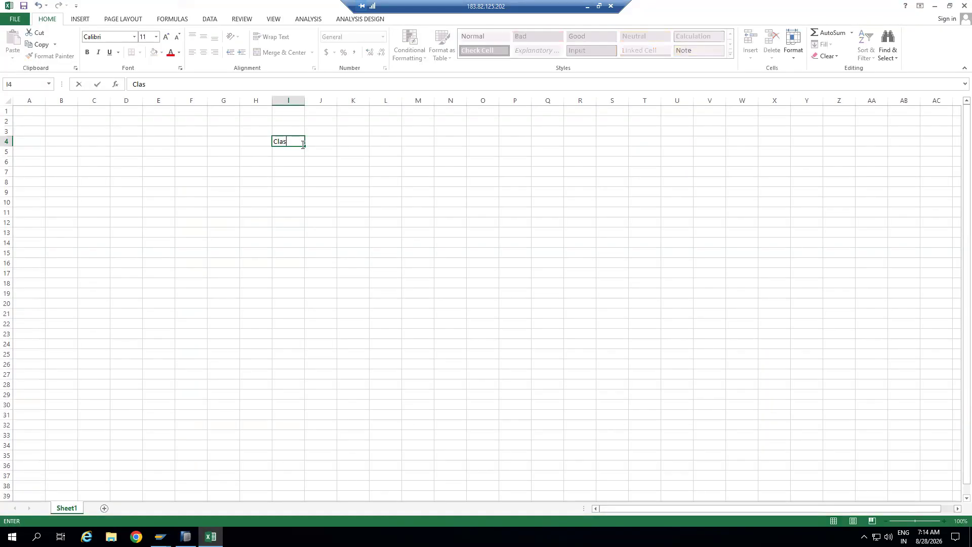
pyautogui.write('sic DSO')
# Step: List the classic types under the heading: "Standard DSO" in I7, "Write Optimized DSO" in I9 and "Direct Update DSO" in I11
pyautogui.click(292, 174)
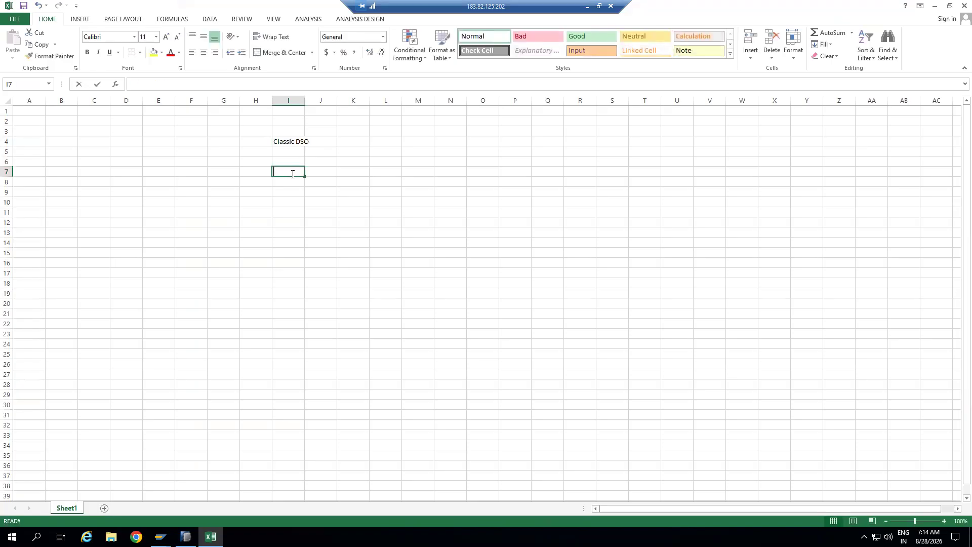
pyautogui.write('Standard DSO')
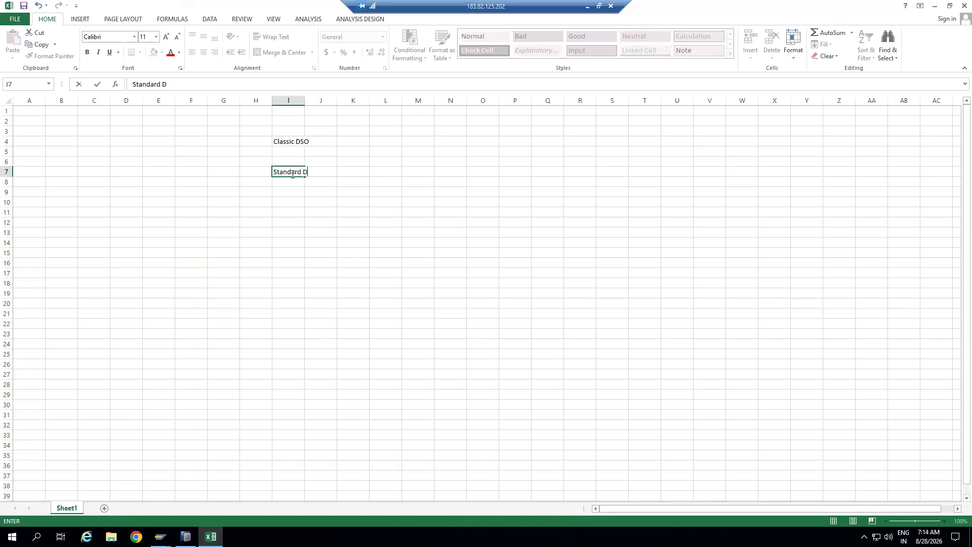
pyautogui.click(292, 191)
pyautogui.write('Write O')
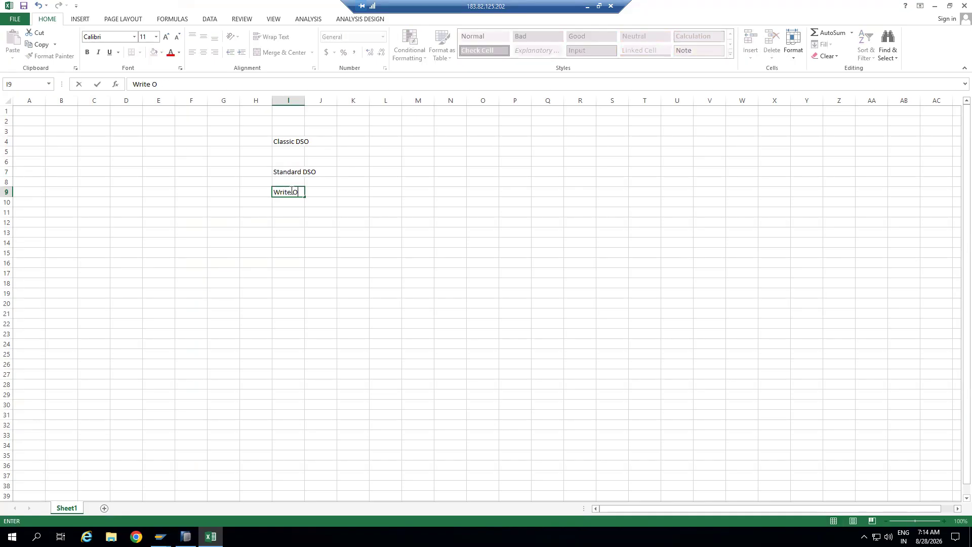
pyautogui.write('ptimized DSO')
pyautogui.click(283, 213)
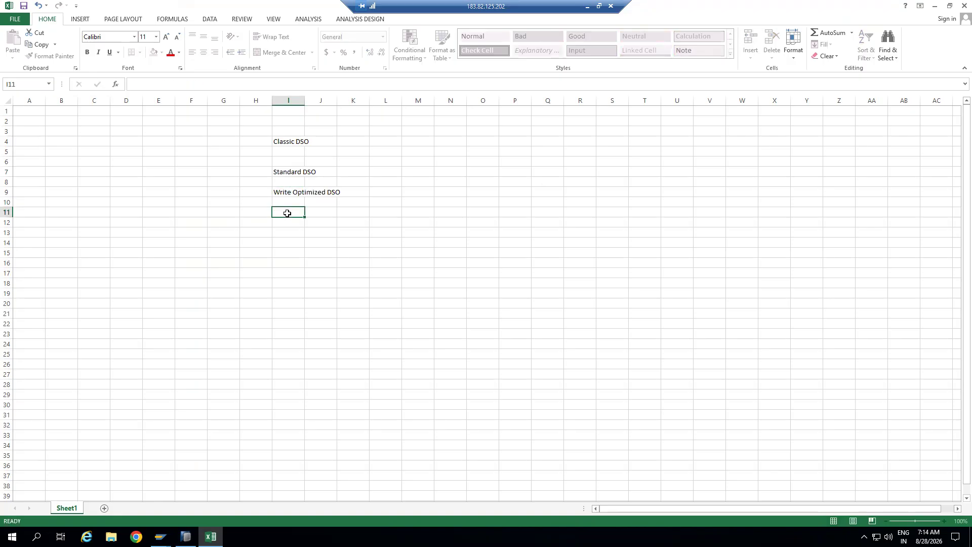
pyautogui.write('Direct Update DSO')
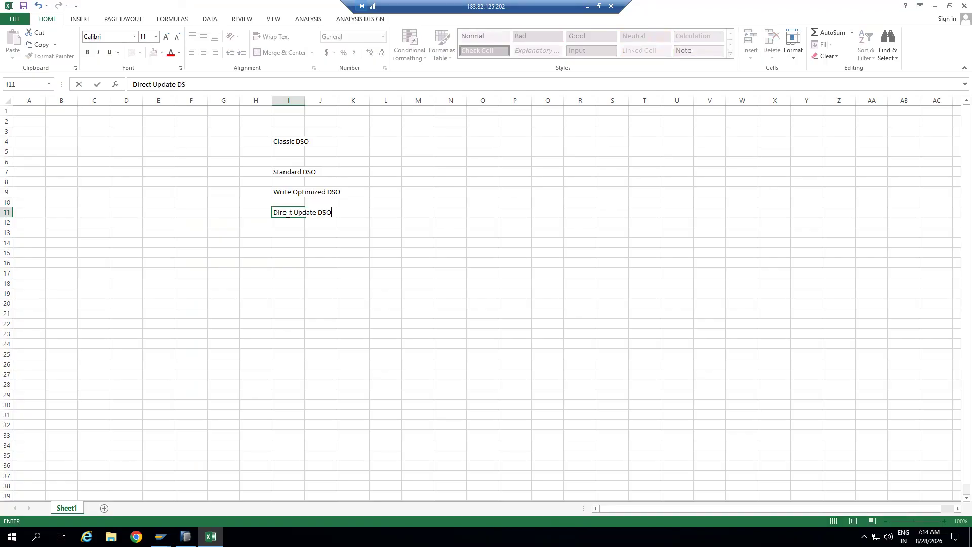
pyautogui.click(330, 261)
# Step: Widen column I to fit its entries, and make the Classic DSO heading bold with a yellow fill
pyautogui.moveTo(305, 101); pyautogui.dragTo(397, 103)
pyautogui.click(314, 140)
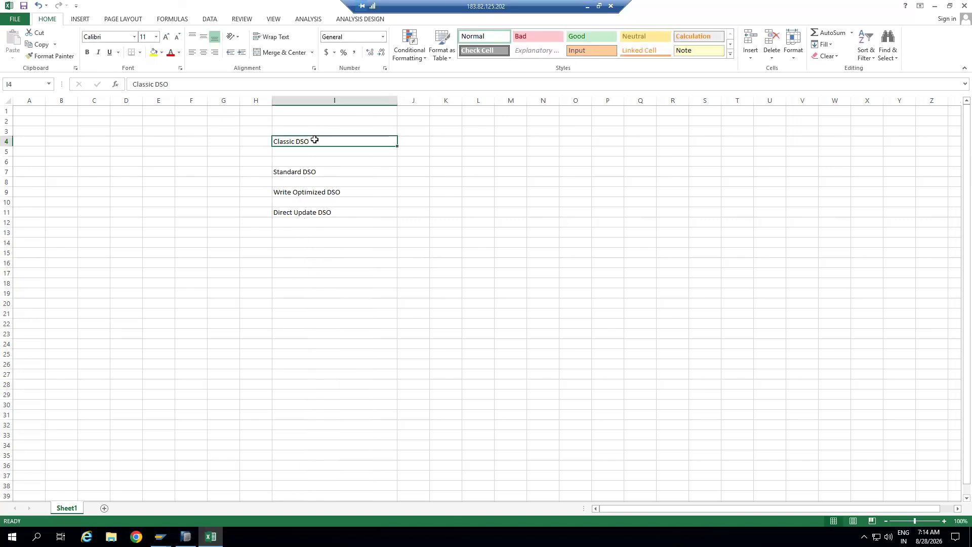
pyautogui.hotkey('ctrl', 'b')
pyautogui.click(154, 53)
# Step: Widen column J and enter the heading "Advanced DSO" in cell J4
pyautogui.moveTo(431, 101); pyautogui.dragTo(542, 102)
pyautogui.click(469, 140)
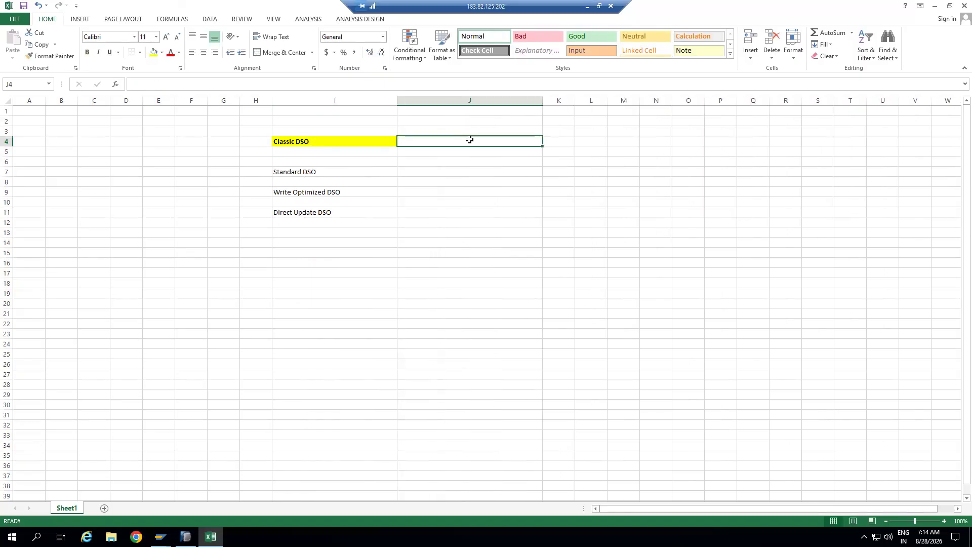
pyautogui.write('Advanced DSO')
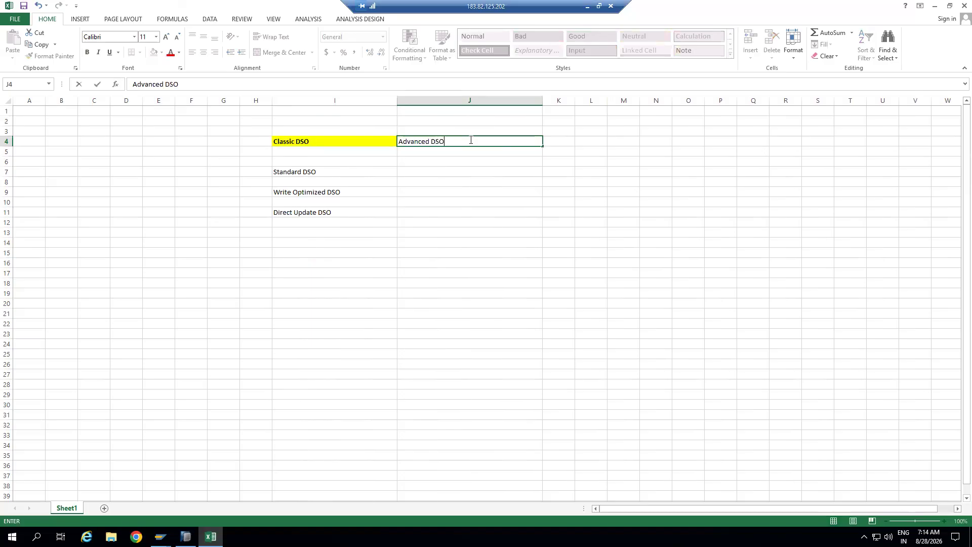
pyautogui.click(449, 151)
pyautogui.click(449, 162)
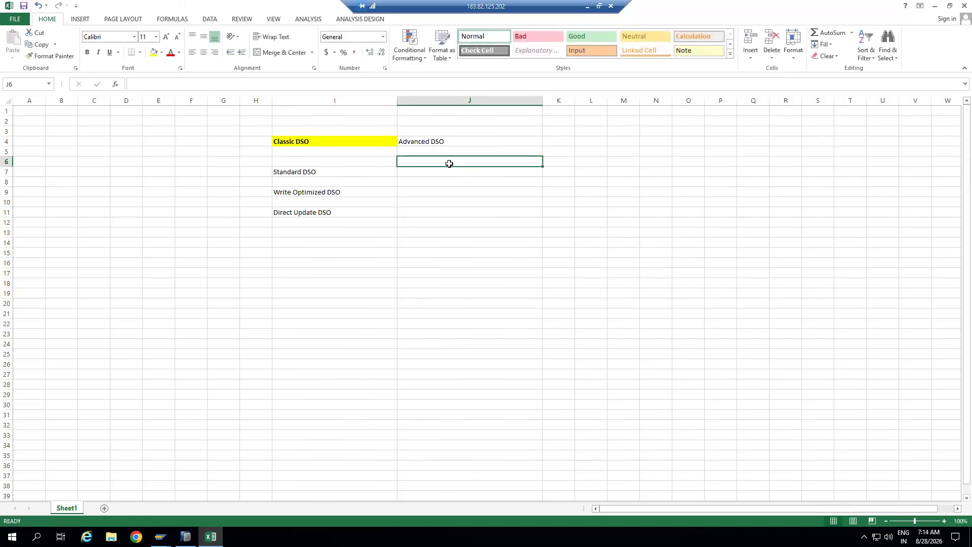
# Step: Enter "Standard advancved dso" in J7, "staging advanced dso" in J9, "direct update adso" in J11 and "data mart adso" in J14
pyautogui.click(451, 175)
pyautogui.write('Standard advancved dso')
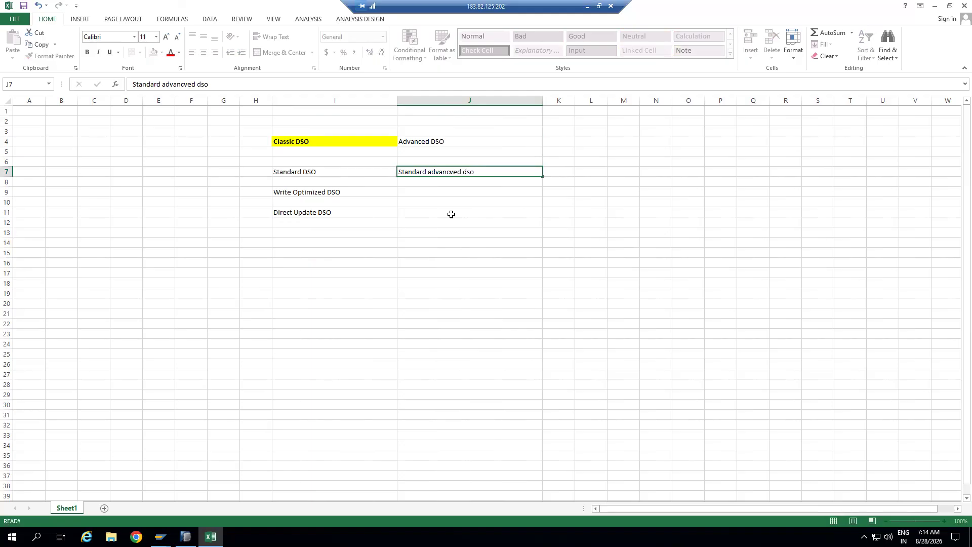
pyautogui.click(451, 215)
pyautogui.click(424, 193)
pyautogui.write('s')
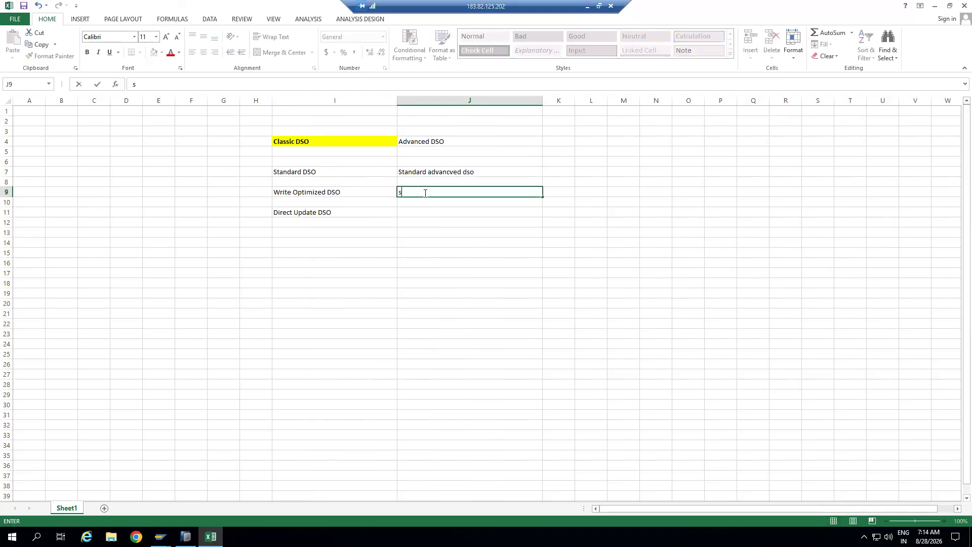
pyautogui.write('taging advanced ds')
pyautogui.click(434, 232)
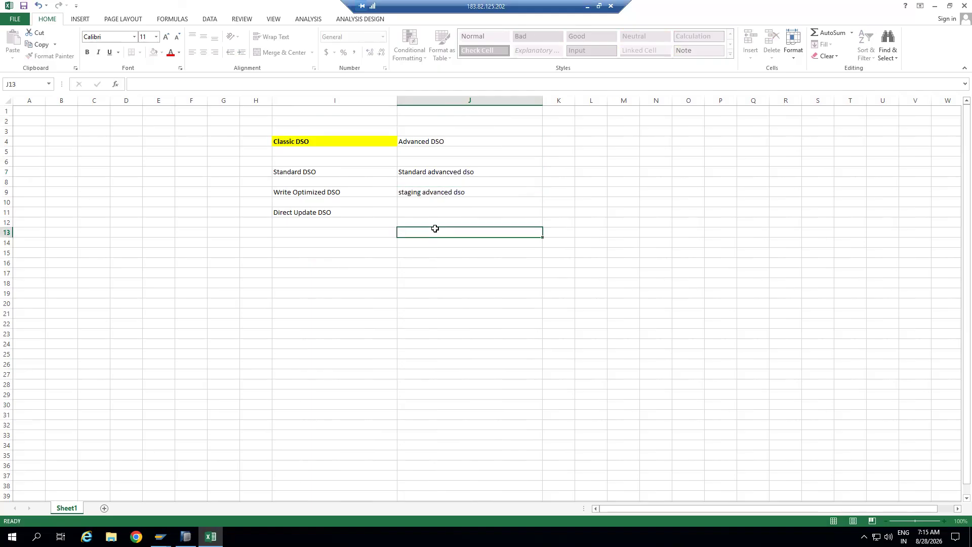
pyautogui.click(432, 211)
pyautogui.write('dire')
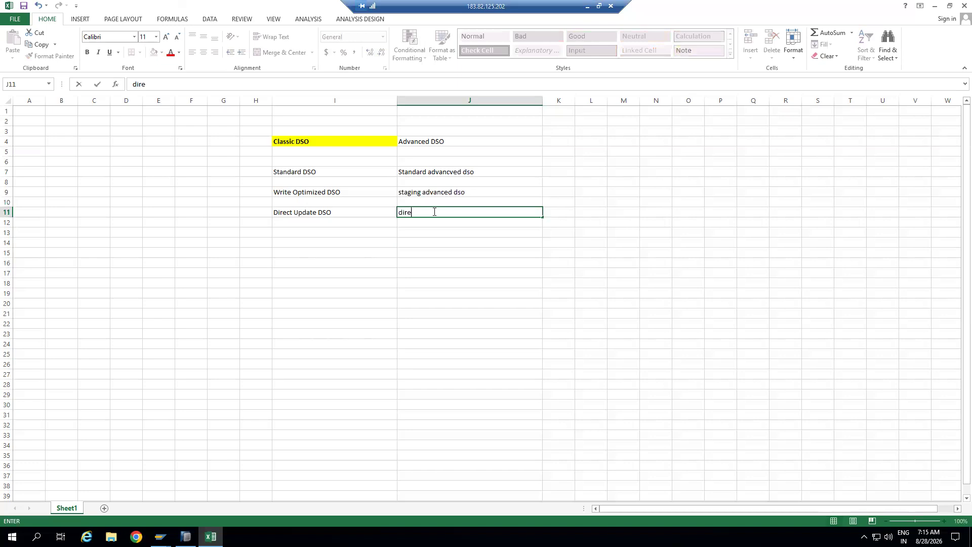
pyautogui.write('ct update adso')
pyautogui.click(440, 242)
pyautogui.write('data mart adso')
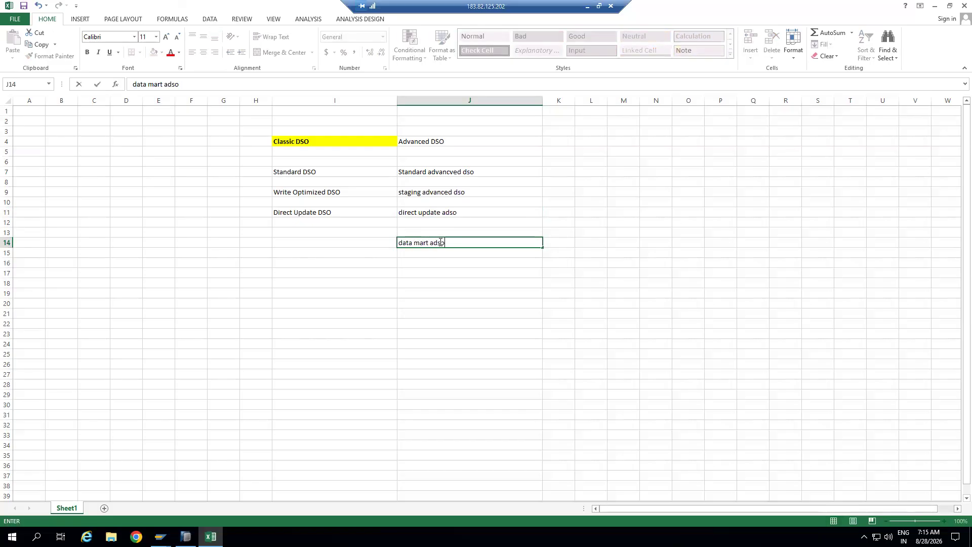
pyautogui.click(453, 283)
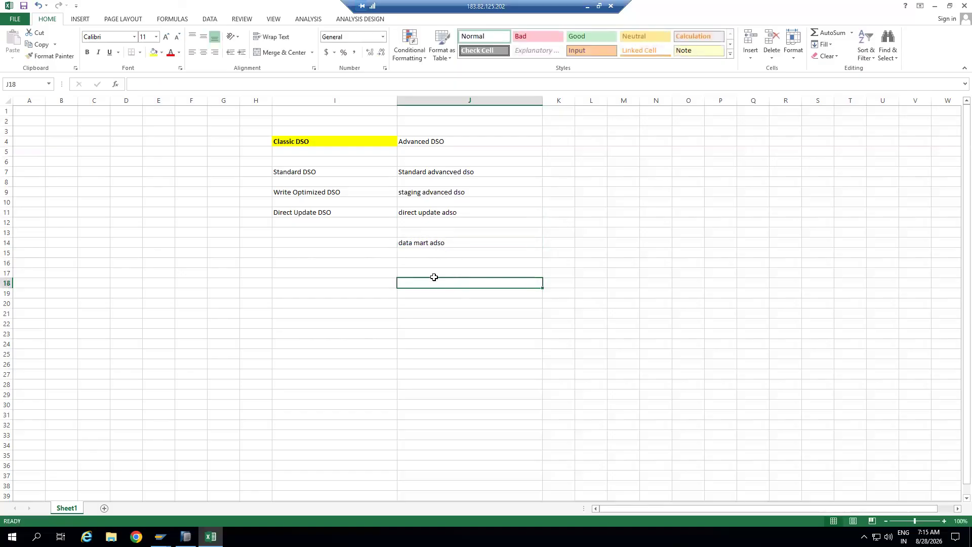
# Step: Fill the Advanced DSO heading in cell J4 with yellow
pyautogui.click(420, 142)
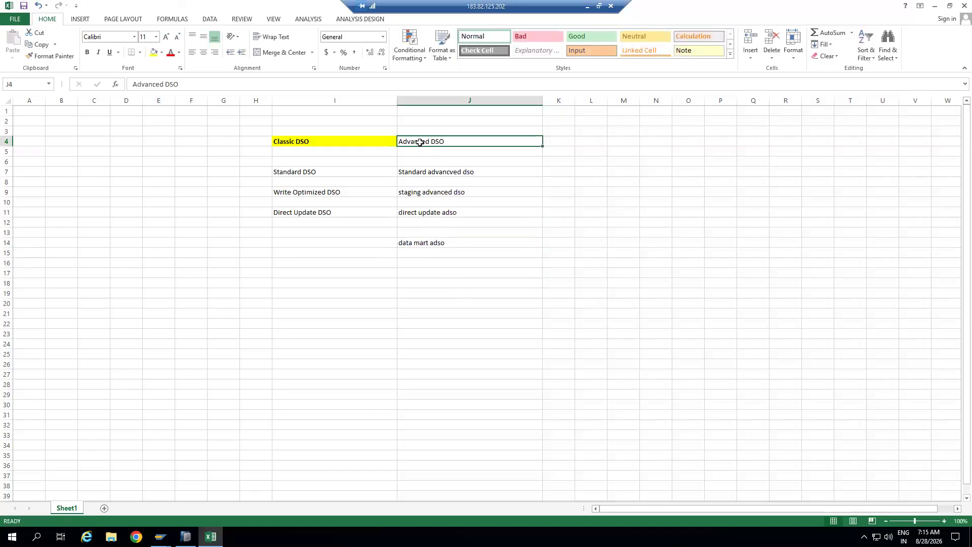
pyautogui.click(154, 52)
# Step: Go through the classic DSO types and compare each with its advanced DSO counterpart, ending at the data mart entry
pyautogui.click(289, 143)
pyautogui.click(296, 171)
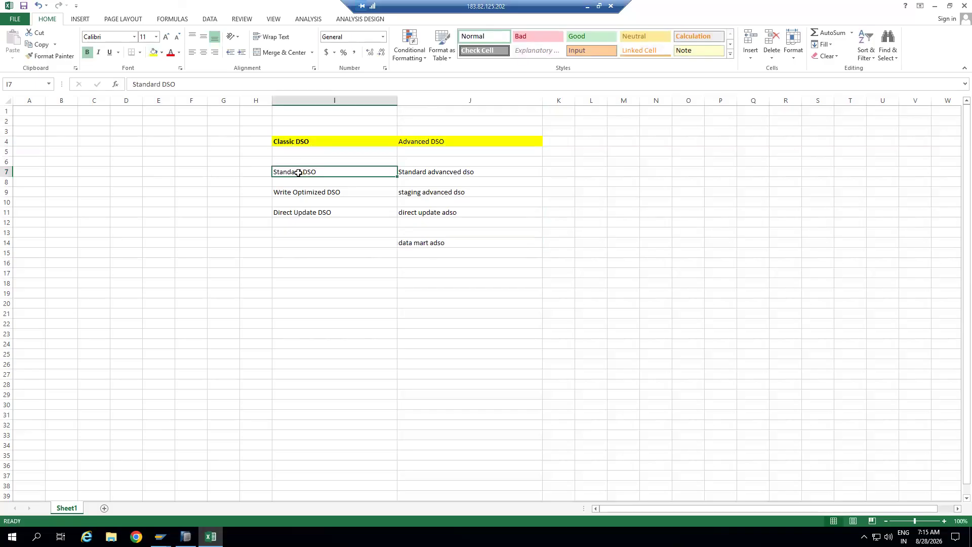
pyautogui.click(305, 192)
pyautogui.click(312, 213)
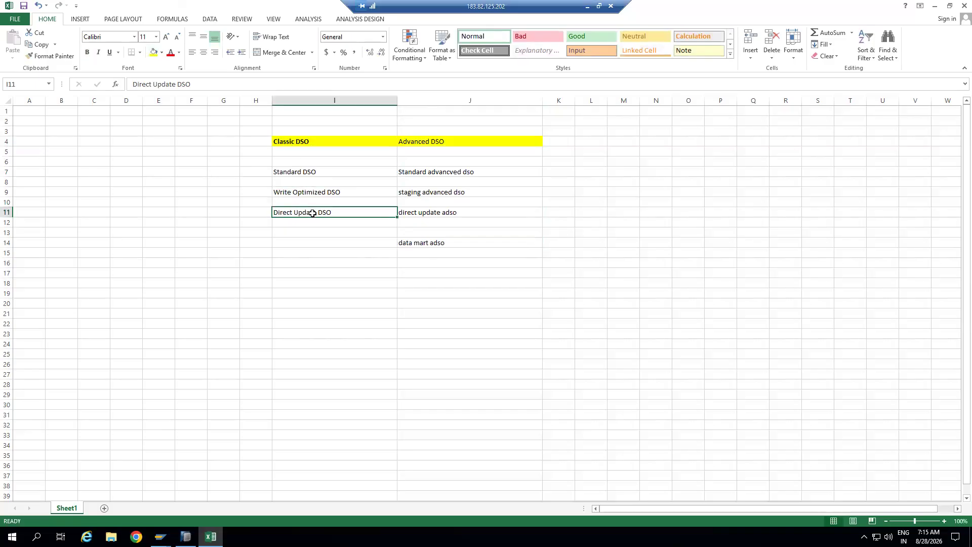
pyautogui.click(302, 171)
pyautogui.click(433, 171)
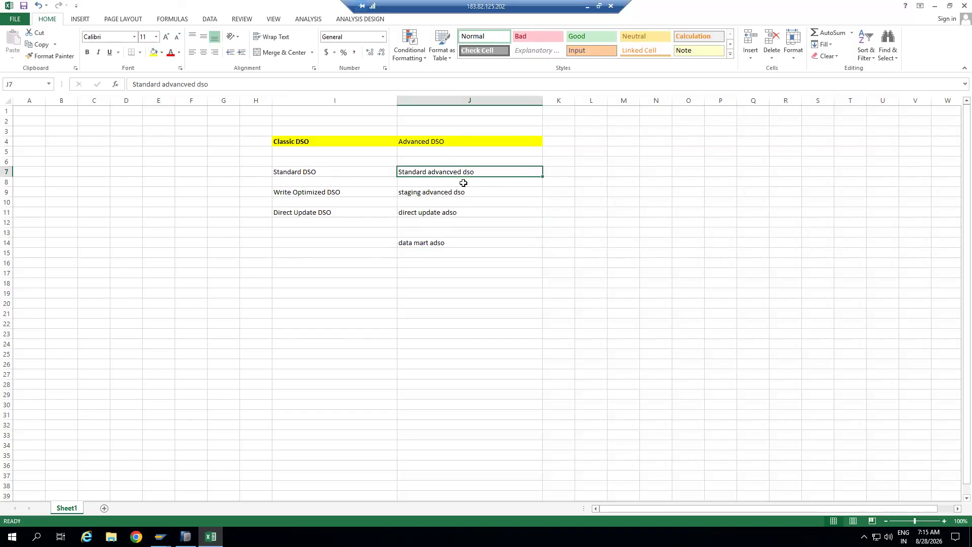
pyautogui.click(338, 192)
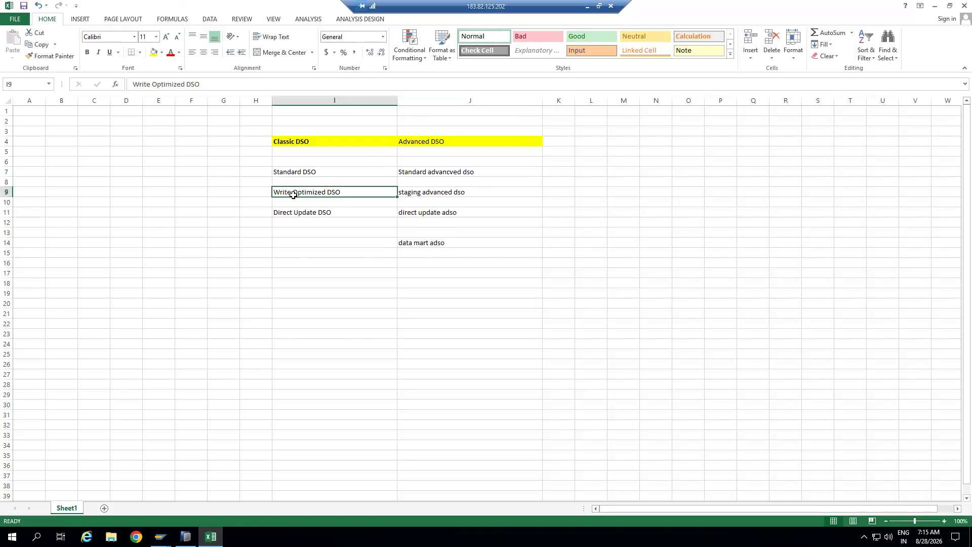
pyautogui.click(438, 193)
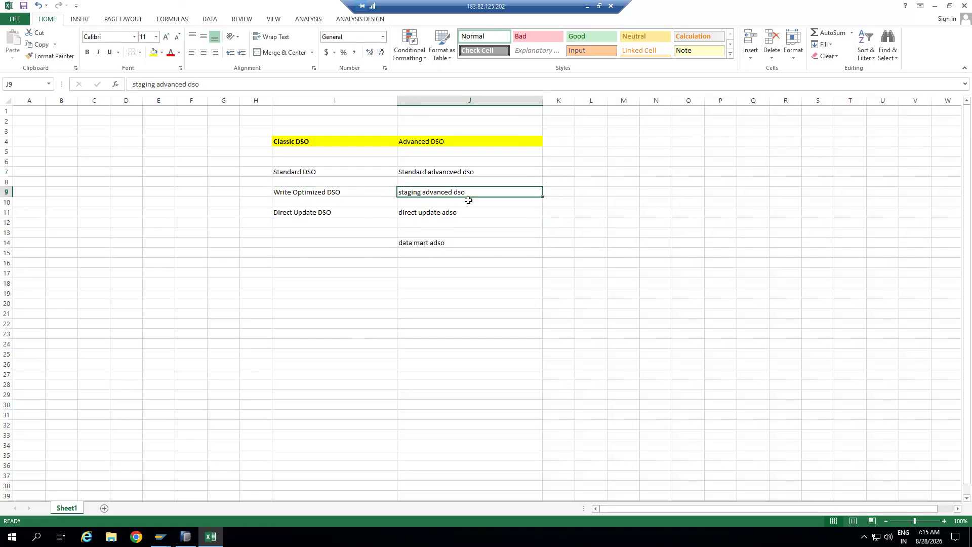
pyautogui.click(318, 212)
pyautogui.click(423, 211)
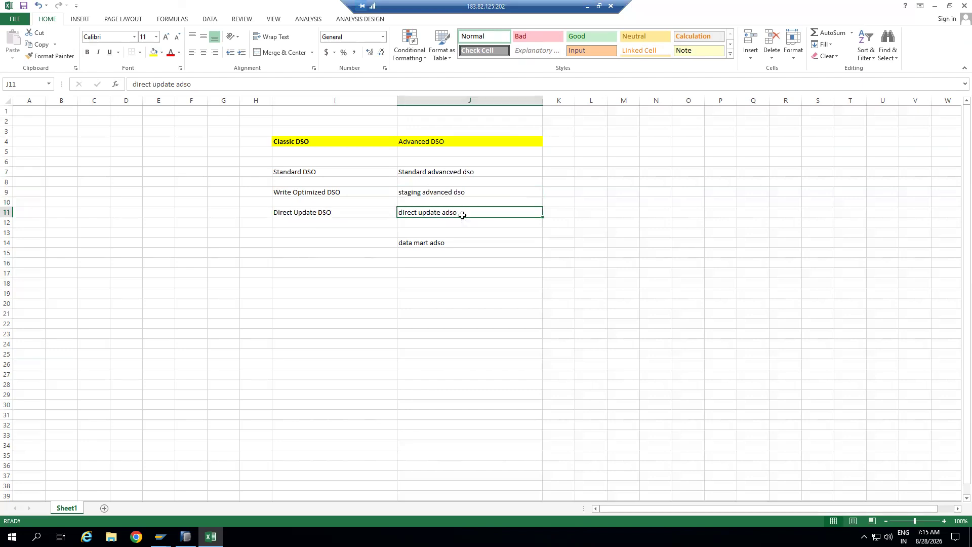
pyautogui.click(417, 242)
# Step: Enter "Infocube" in cell I14 as the classic counterpart of the data mart ADSO
pyautogui.click(342, 242)
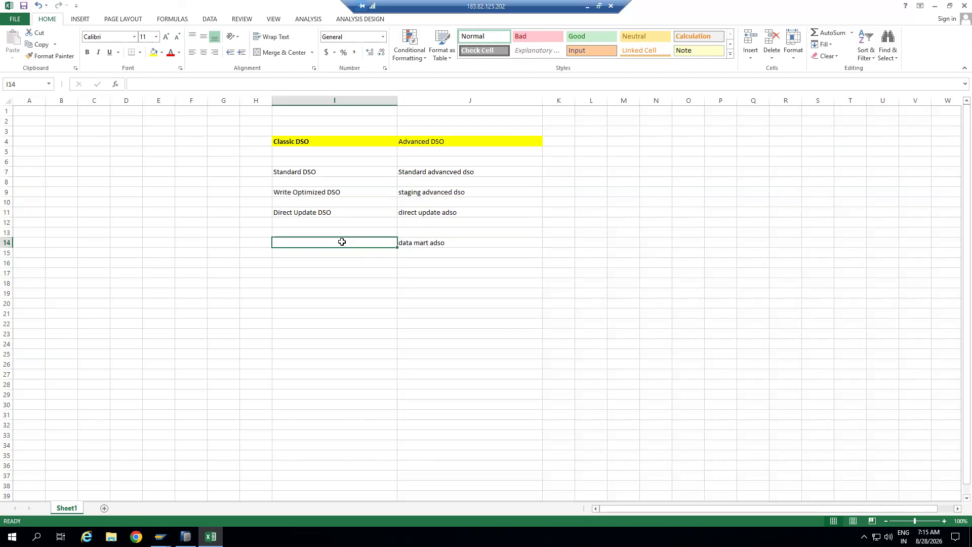
pyautogui.write('Infocube')
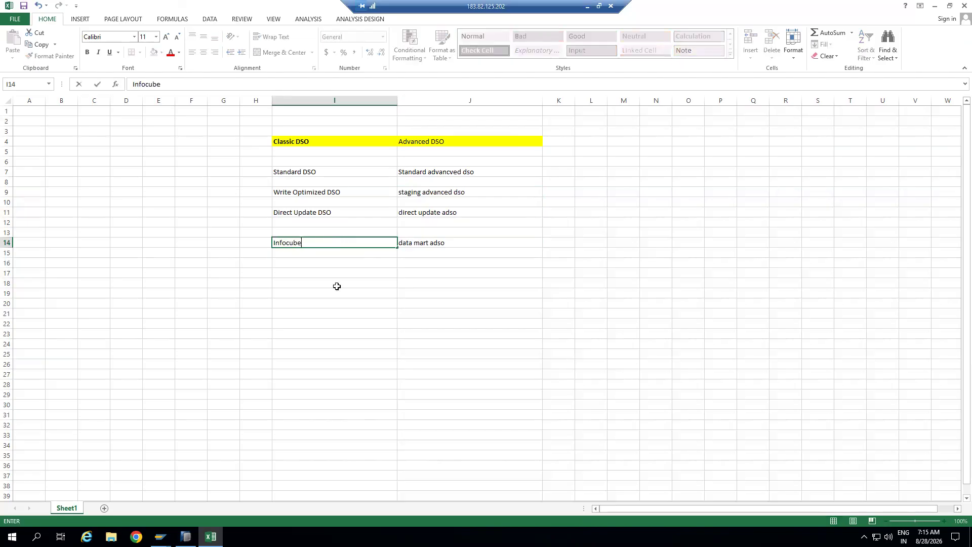
pyautogui.click(337, 286)
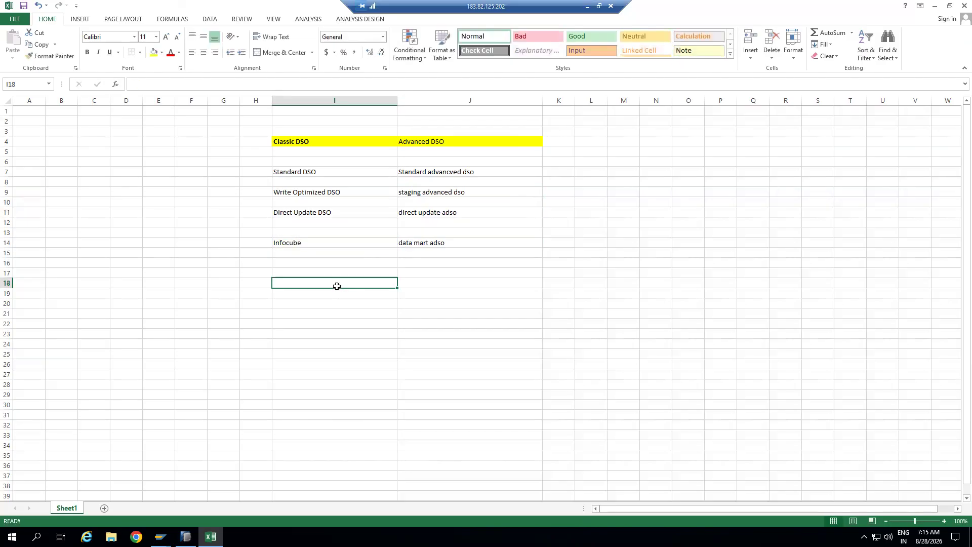
# Step: Extend the heading in cell I4 to "Classic DSO 3 types"
pyautogui.doubleClick(332, 141)
pyautogui.write('3 types')
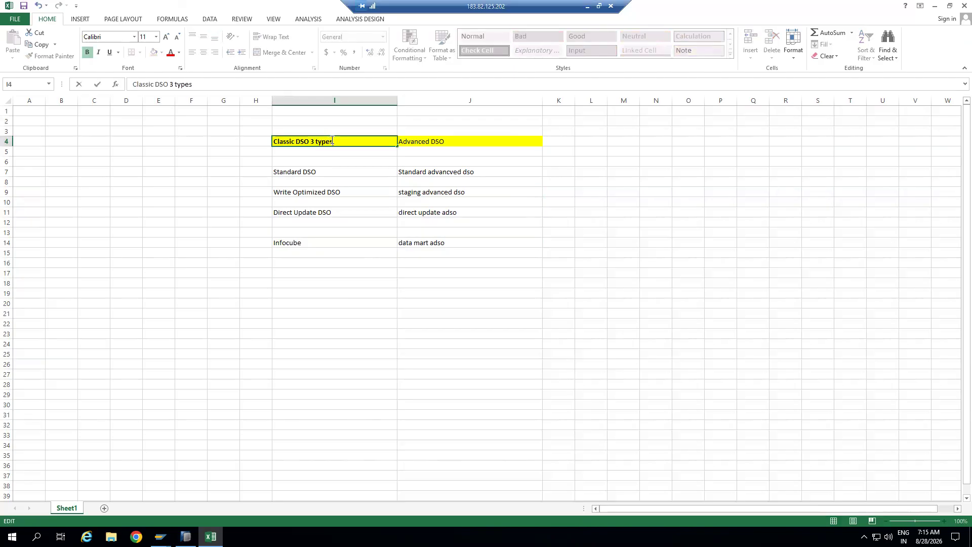
# Step: Clear the Infocube entry from cell I14
pyautogui.click(304, 240)
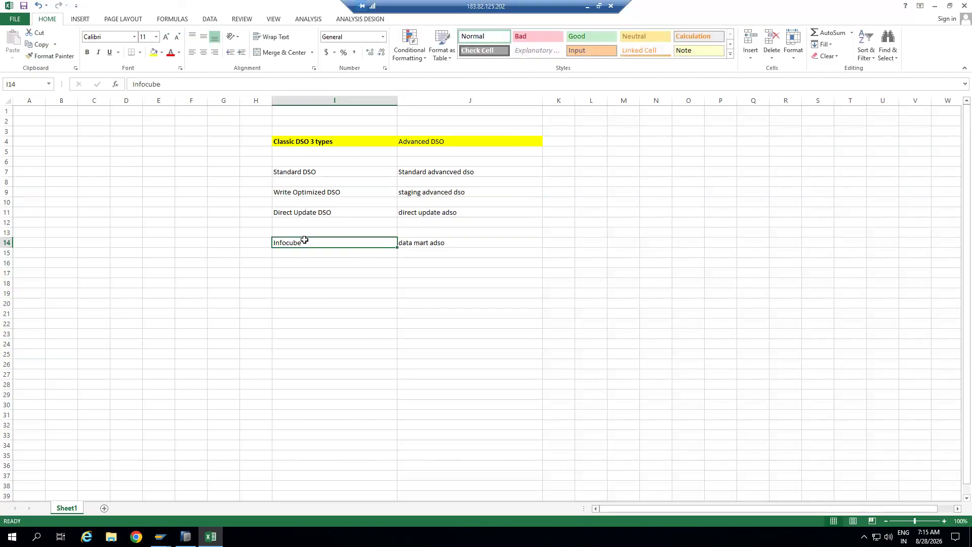
pyautogui.press('Delete')
pyautogui.click(313, 276)
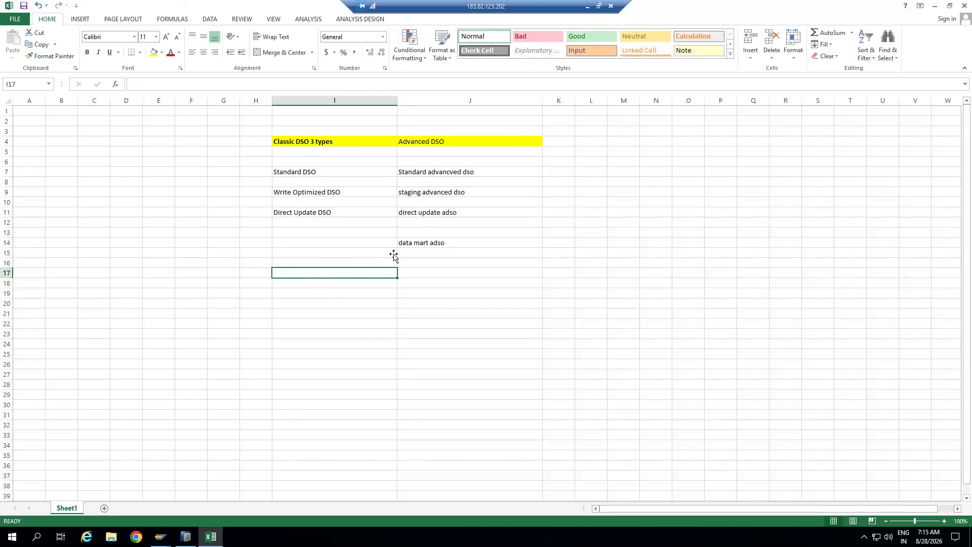
# Step: Extend the heading in cell J4 to "Advanced DSO 4 types"
pyautogui.click(443, 245)
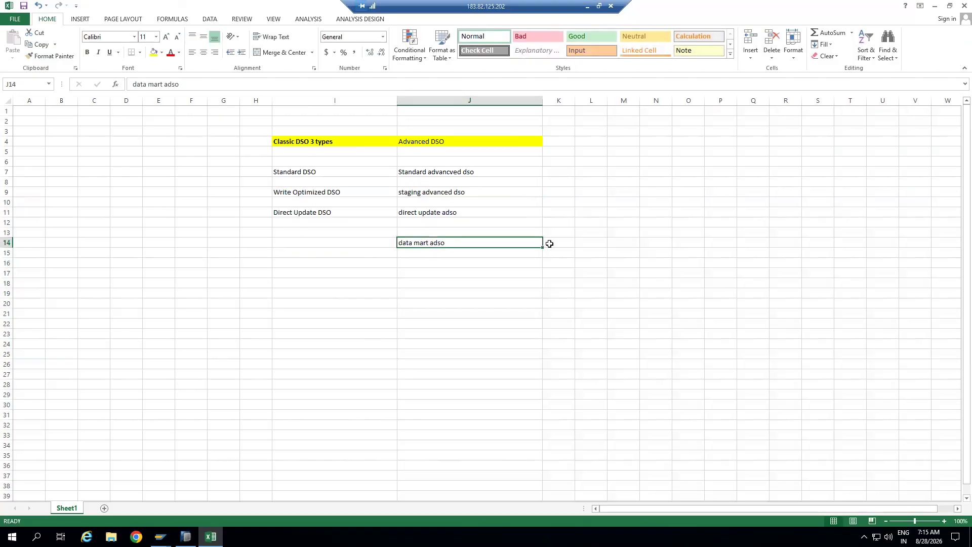
pyautogui.click(449, 138)
pyautogui.doubleClick(460, 142)
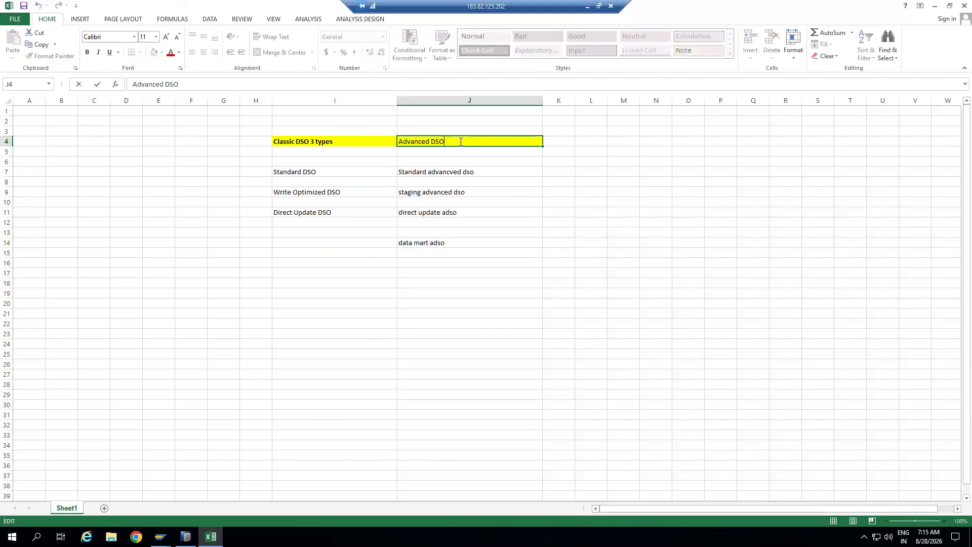
pyautogui.write('4 tyopes')
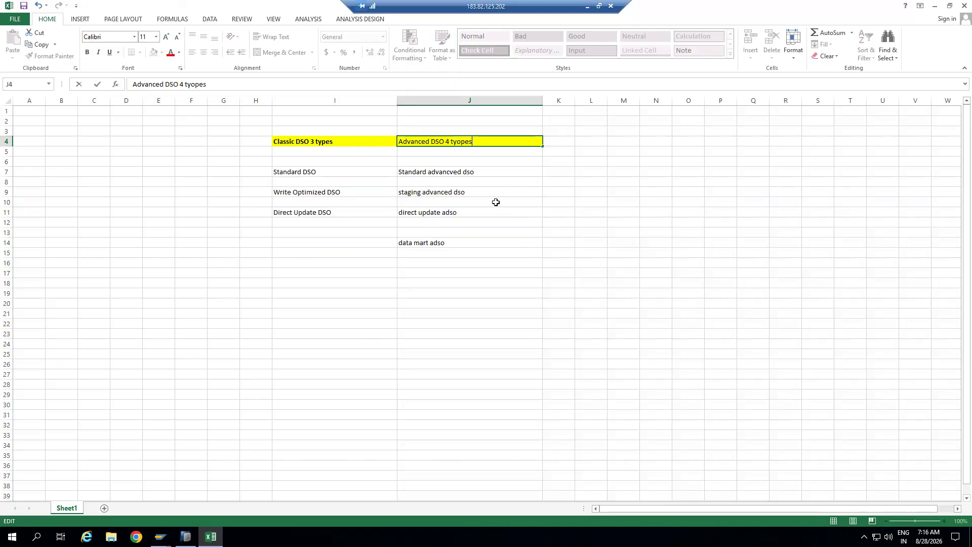
pyautogui.press('BackSpace')
pyautogui.press('BackSpace')
pyautogui.click(486, 300)
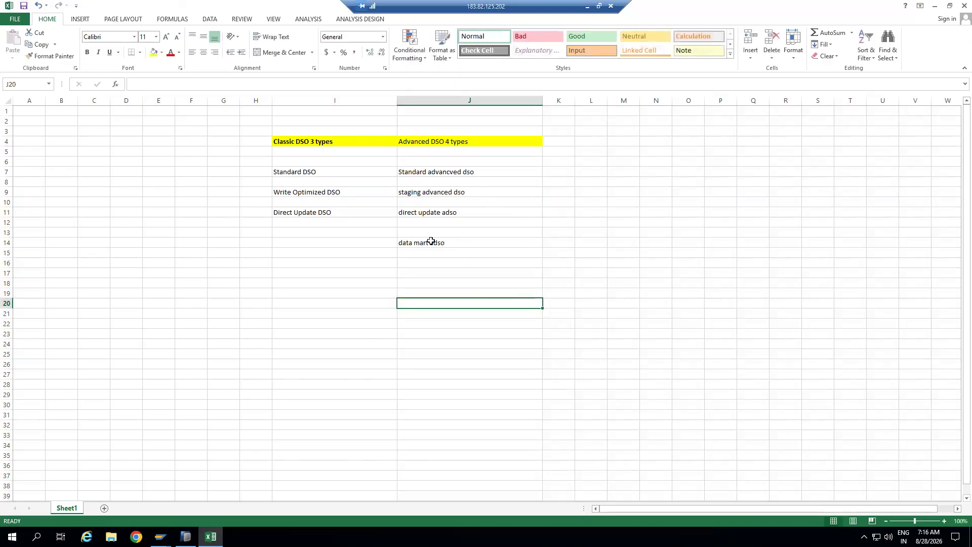
pyautogui.click(317, 264)
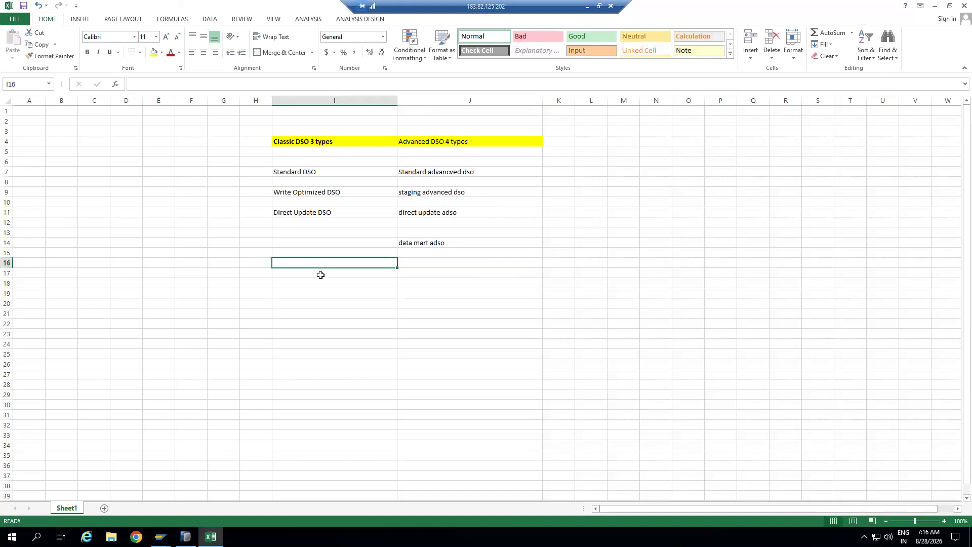
# Step: Enter "BW on HANA" in cell E21 and widen column E to fit the text
pyautogui.hotkey('ctrl', 's')
pyautogui.click(20, 16)
pyautogui.click(326, 319)
pyautogui.click(165, 316)
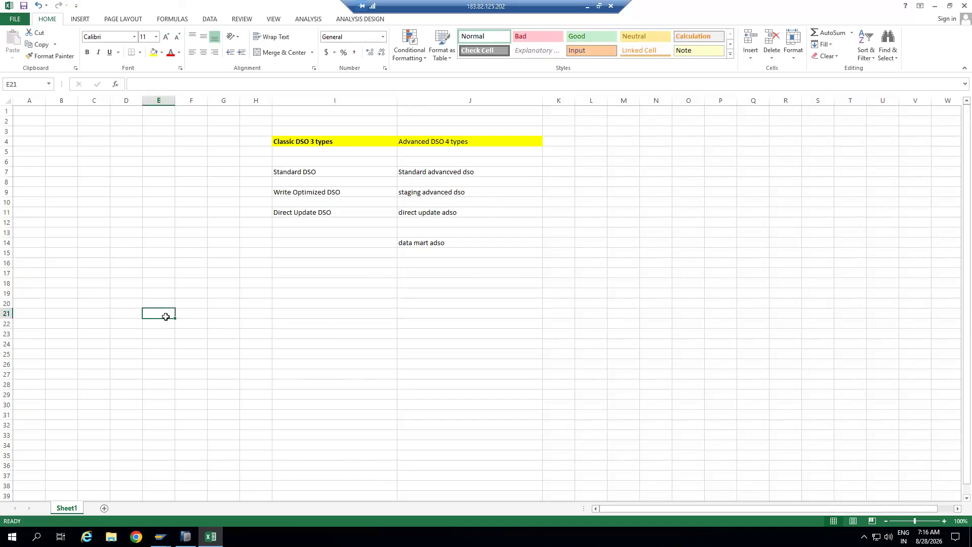
pyautogui.write('BW on HANA')
pyautogui.click(198, 361)
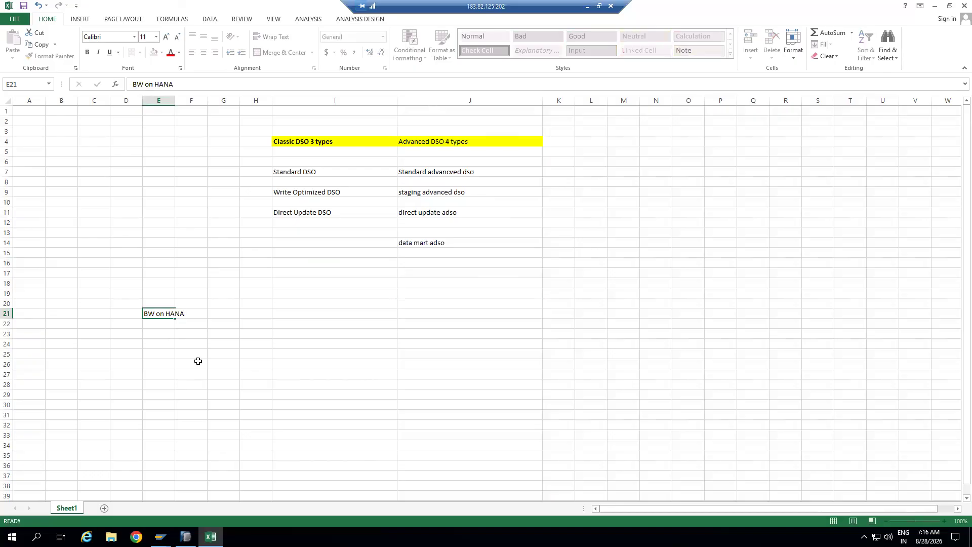
pyautogui.moveTo(175, 101); pyautogui.dragTo(201, 103)
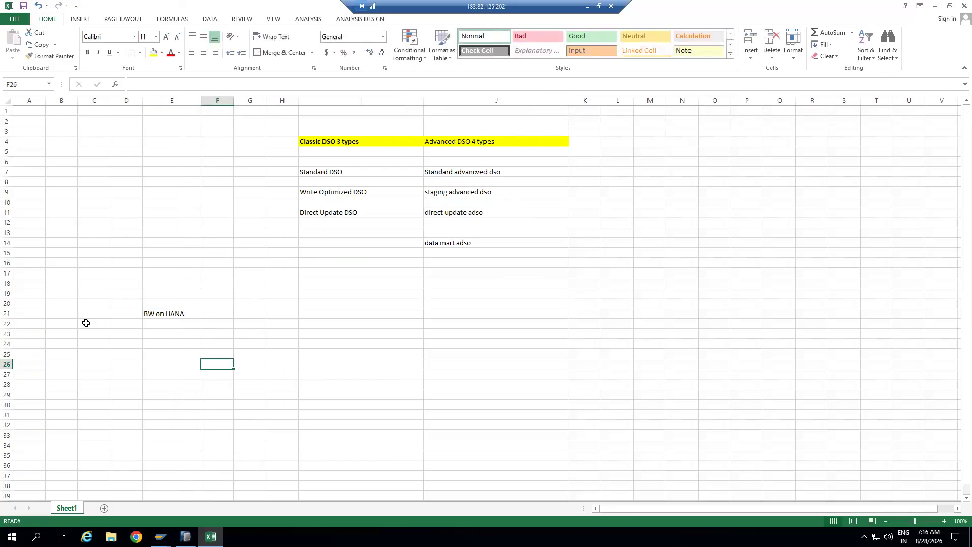
# Step: Enter "BW4HANA" in cell B21, in the same row as the BW on HANA label
pyautogui.click(63, 313)
pyautogui.write('BW4HANA')
pyautogui.click(101, 372)
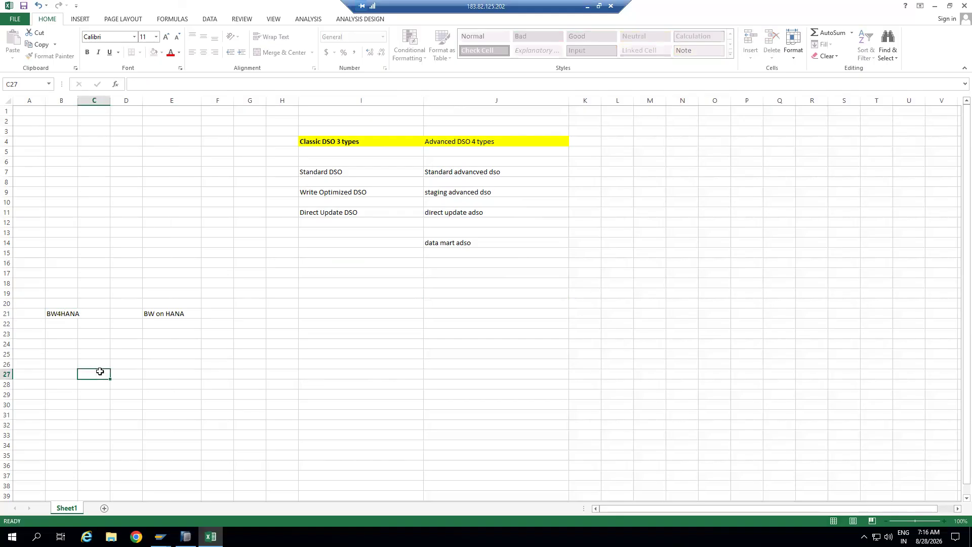
pyautogui.click(69, 313)
# Step: Enter "ADSO" in cell B24 under BW4HANA and "Classic DSO" in cell E24 under BW on HANA
pyautogui.click(62, 342)
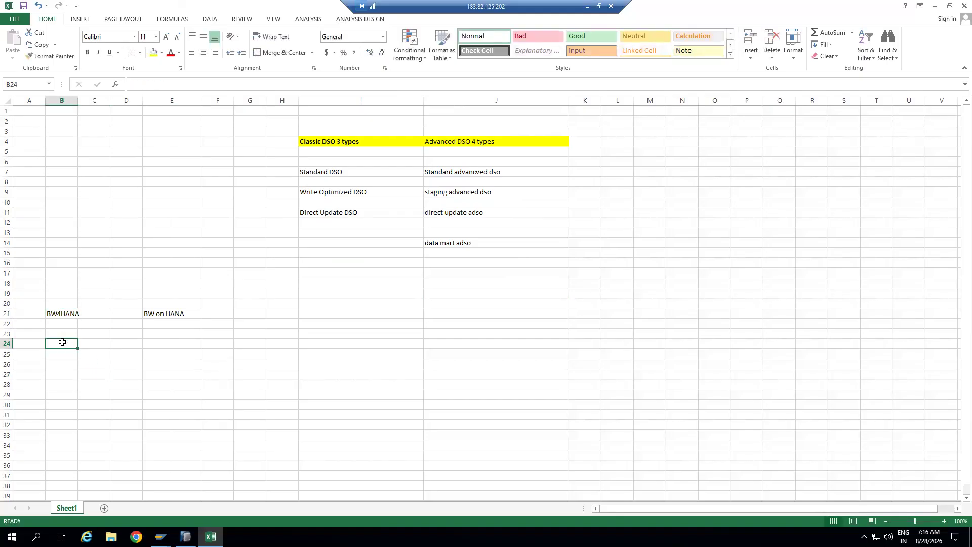
pyautogui.write('ADSO')
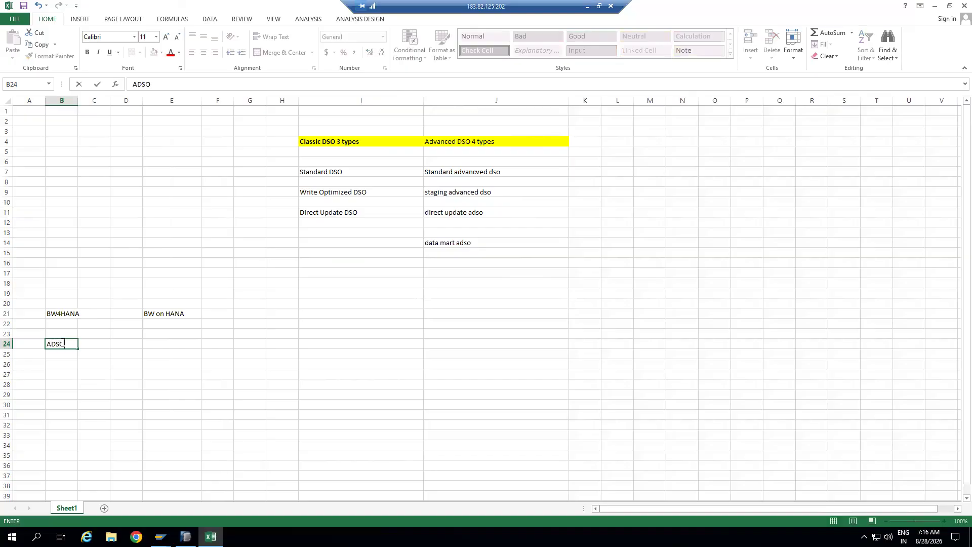
pyautogui.click(116, 379)
pyautogui.click(166, 344)
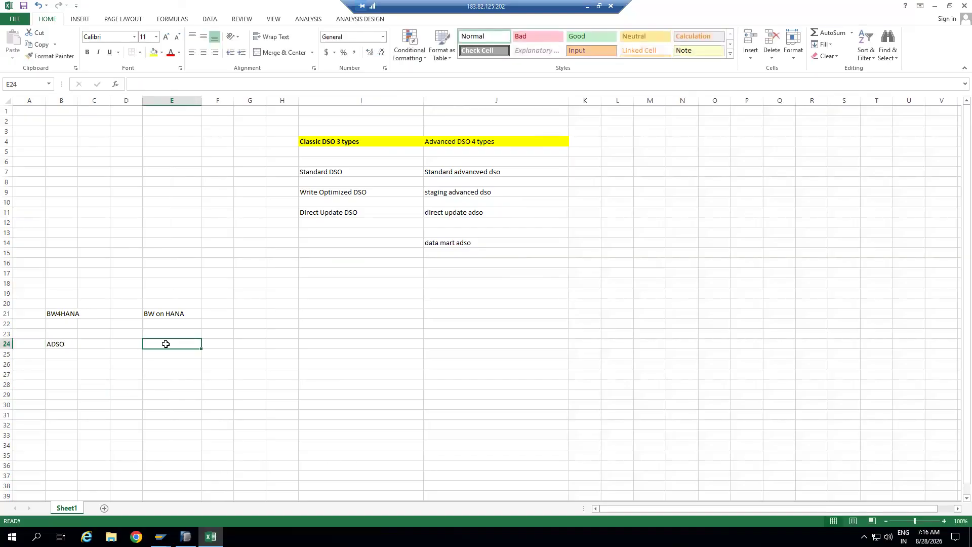
pyautogui.write('Classic DSO')
pyautogui.click(195, 384)
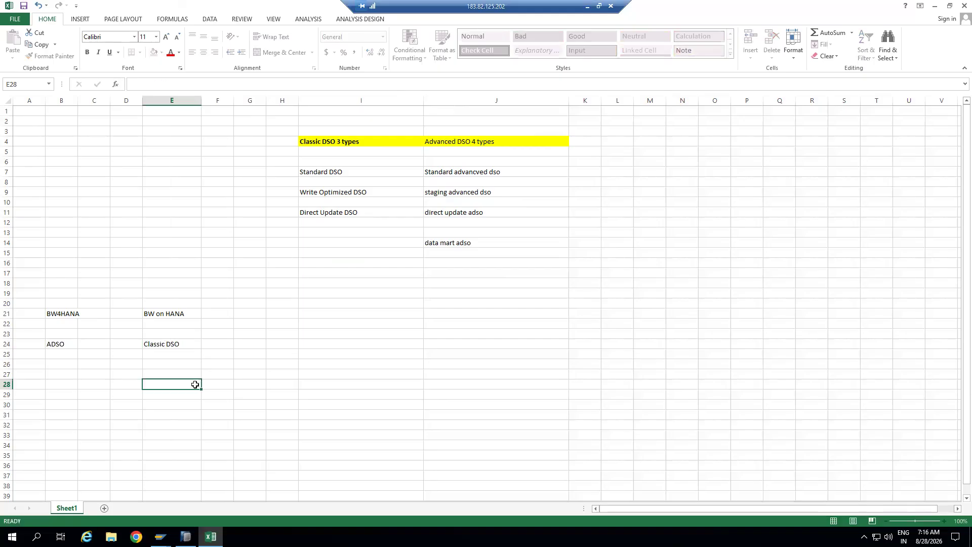
pyautogui.click(189, 346)
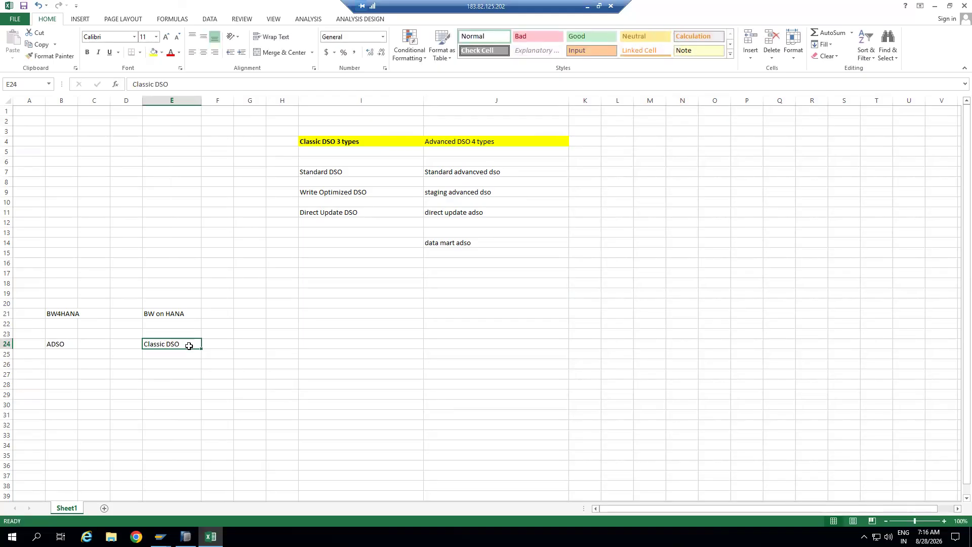
# Step: Switch to the SAP Edit DataStore Object window and confirm the Standard type for ZDSO_103
pyautogui.moveTo(160, 536)
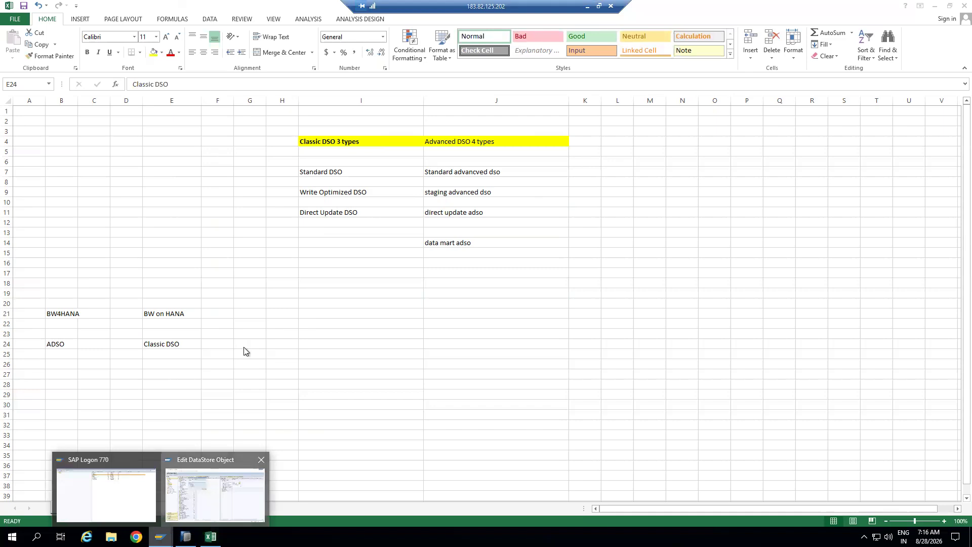
pyautogui.click(199, 486)
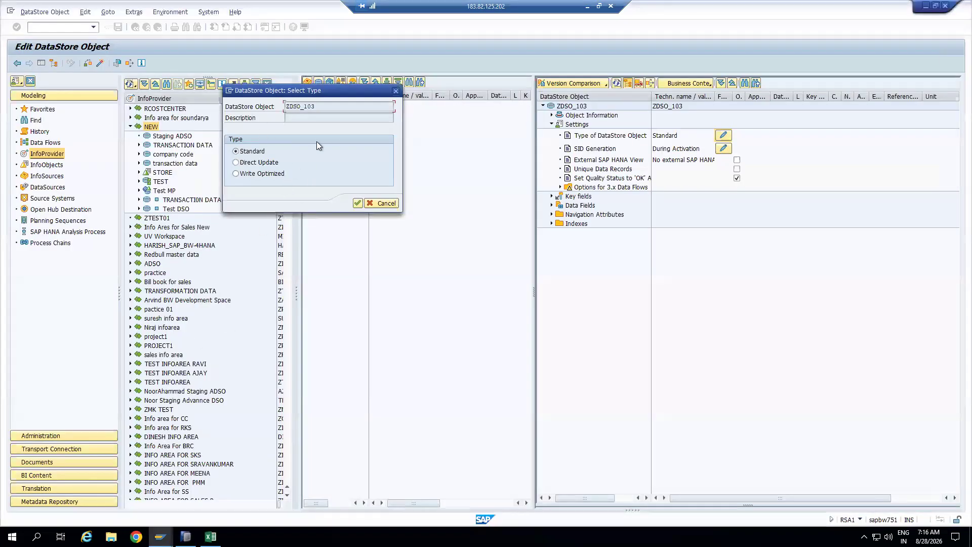
pyautogui.click(186, 535)
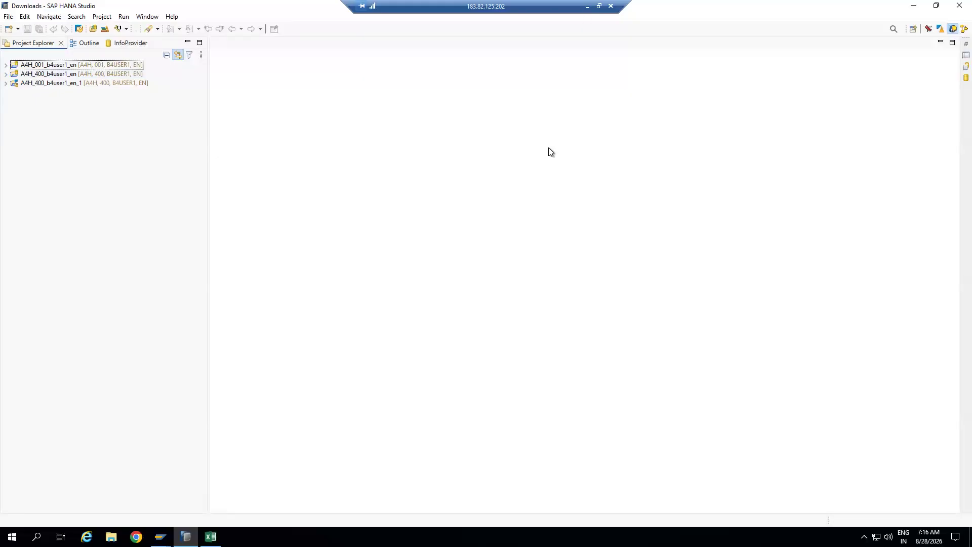
pyautogui.moveTo(161, 537)
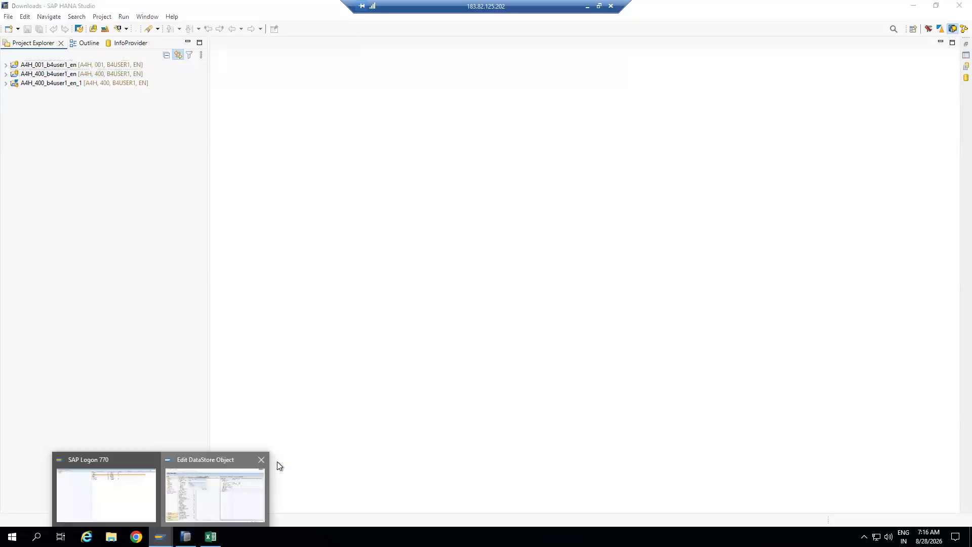
pyautogui.click(238, 486)
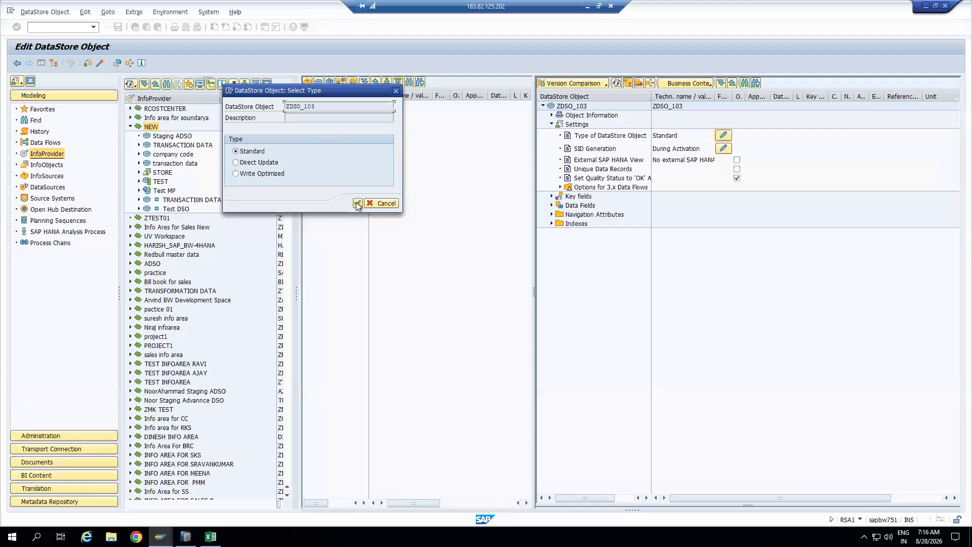
pyautogui.click(357, 203)
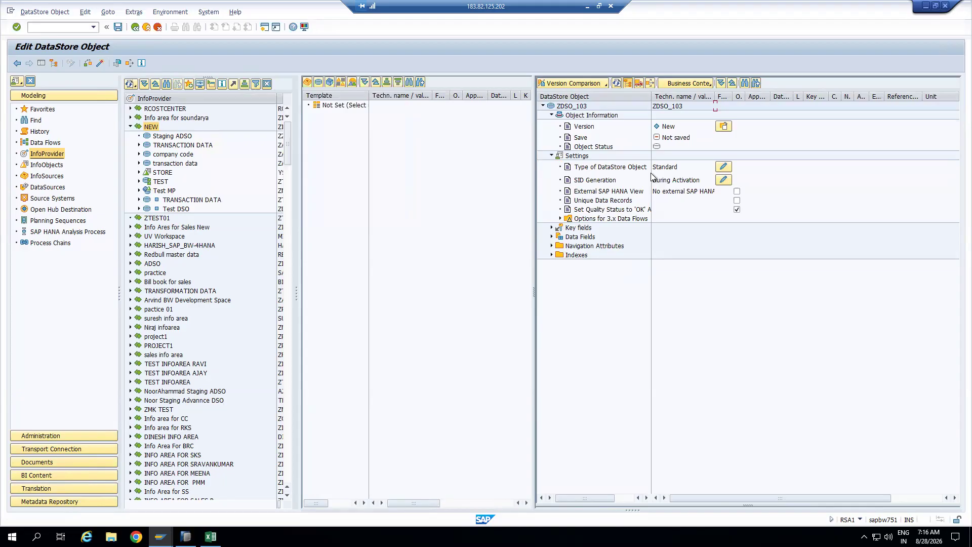
# Step: Collapse the Object Information and Settings nodes of ZDSO_103, and expand its Key fields and Data Fields nodes
pyautogui.click(551, 155)
pyautogui.click(552, 115)
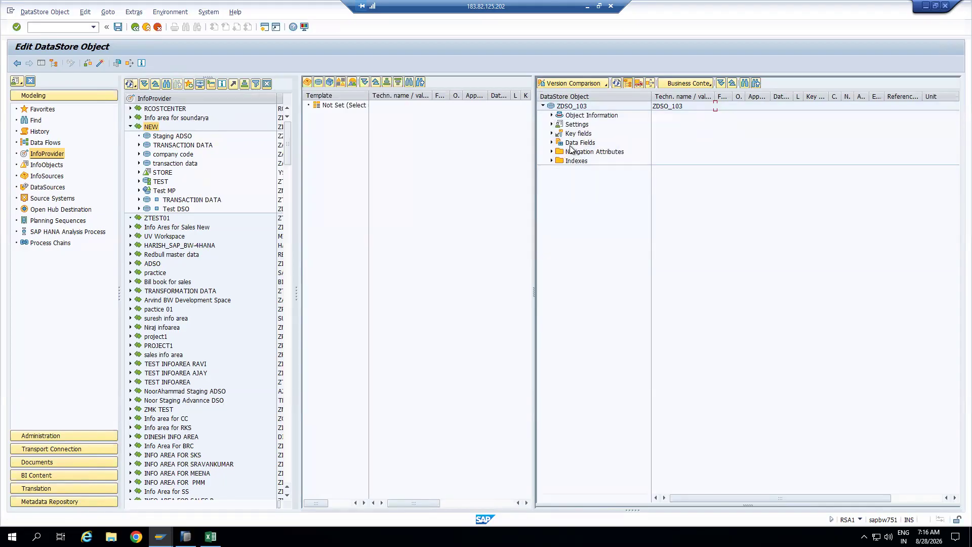
pyautogui.click(551, 133)
pyautogui.click(552, 142)
pyautogui.click(576, 135)
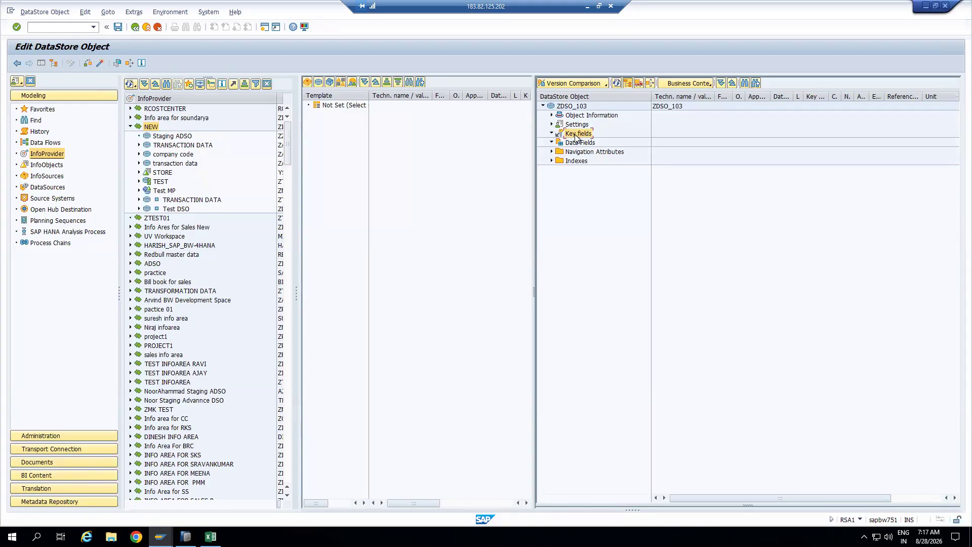
# Step: Switch back to the Excel sheet and enter "16 Key fields" in cell F7 beside the Standard DSO
pyautogui.hotkey('alt', 'Tab')
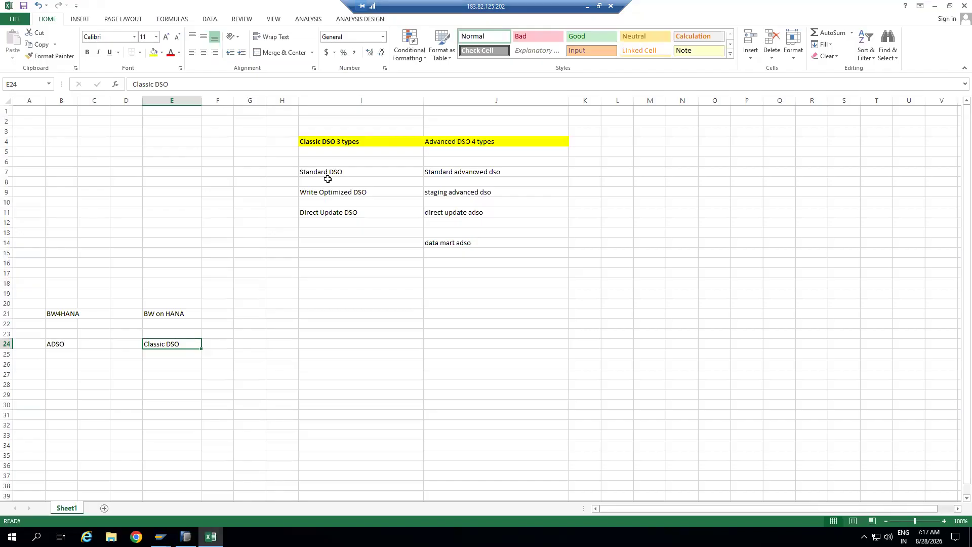
pyautogui.click(364, 170)
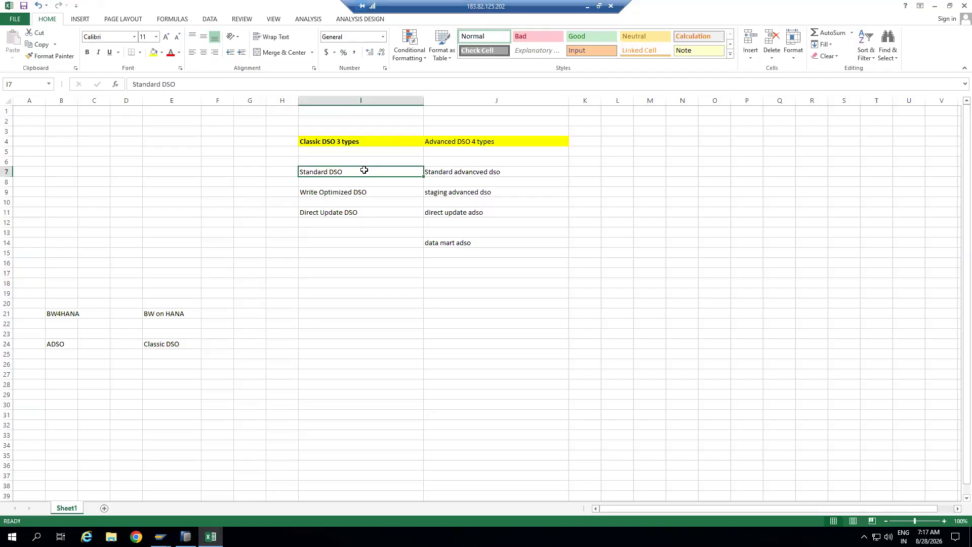
pyautogui.click(226, 172)
pyautogui.write('16 Key field')
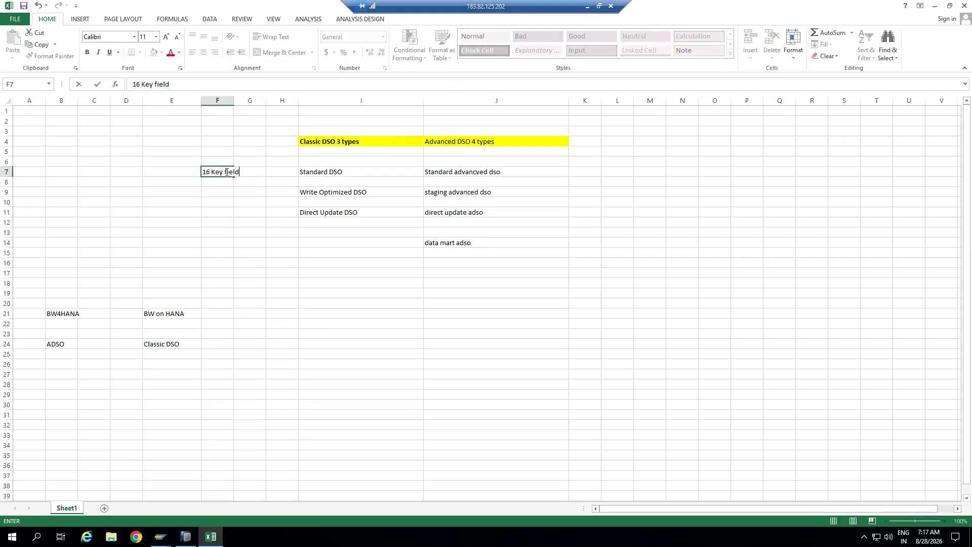
pyautogui.click(253, 263)
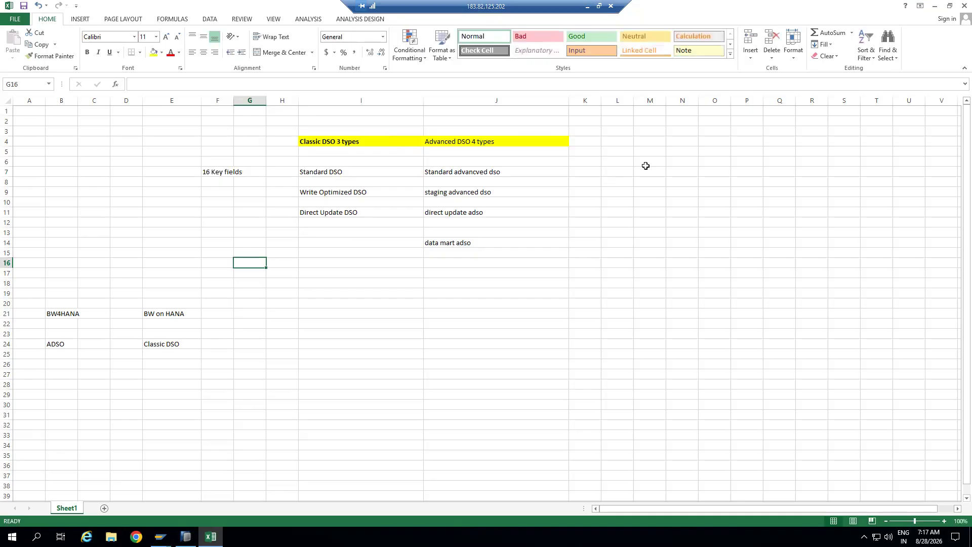
# Step: Enter "120 Key fields" in cell K7 beside the standard advanced DSO and widen column K to fit
pyautogui.click(592, 169)
pyautogui.write('120 Key fields')
pyautogui.click(550, 281)
pyautogui.moveTo(601, 99); pyautogui.dragTo(644, 101)
pyautogui.click(592, 171)
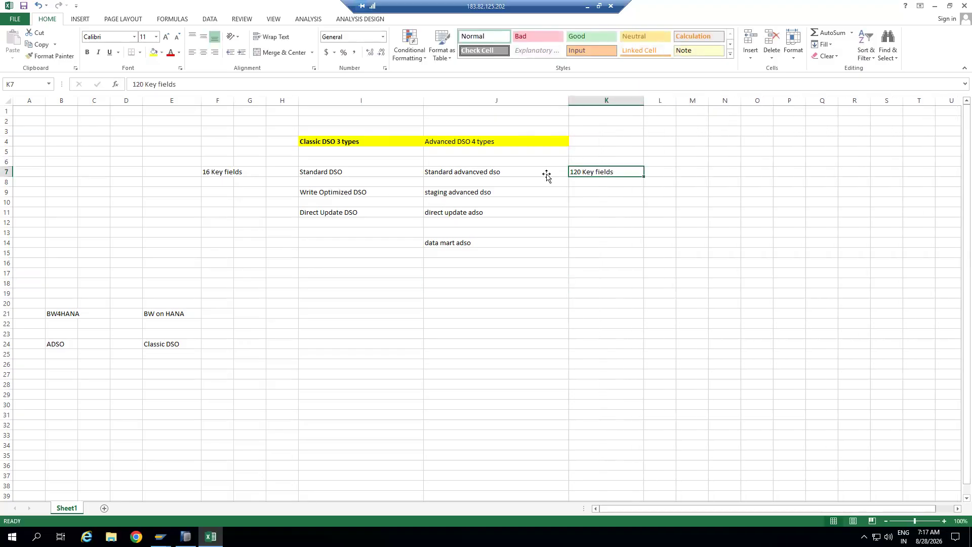
# Step: Widen column F just enough to fit the "16 Key fields" entry
pyautogui.click(214, 171)
pyautogui.moveTo(233, 100); pyautogui.dragTo(280, 100)
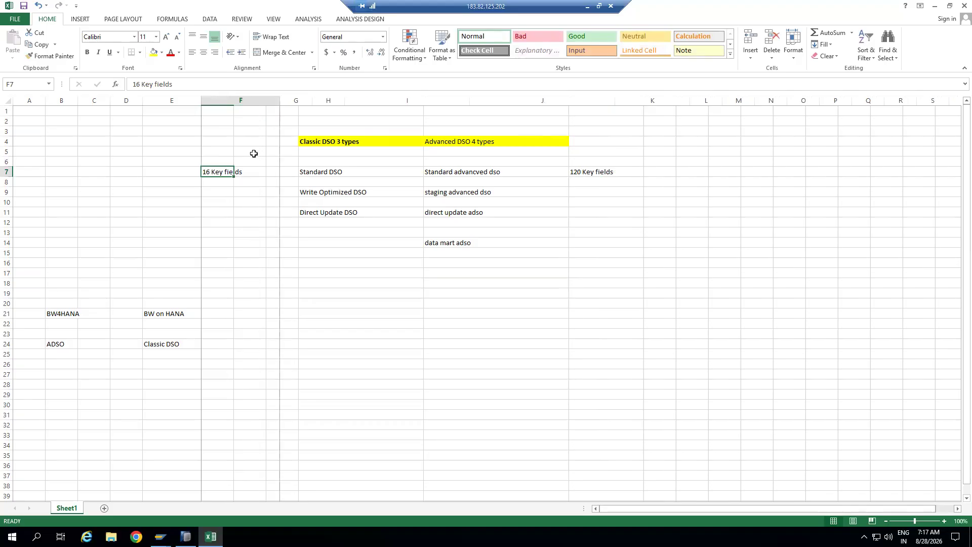
pyautogui.click(370, 174)
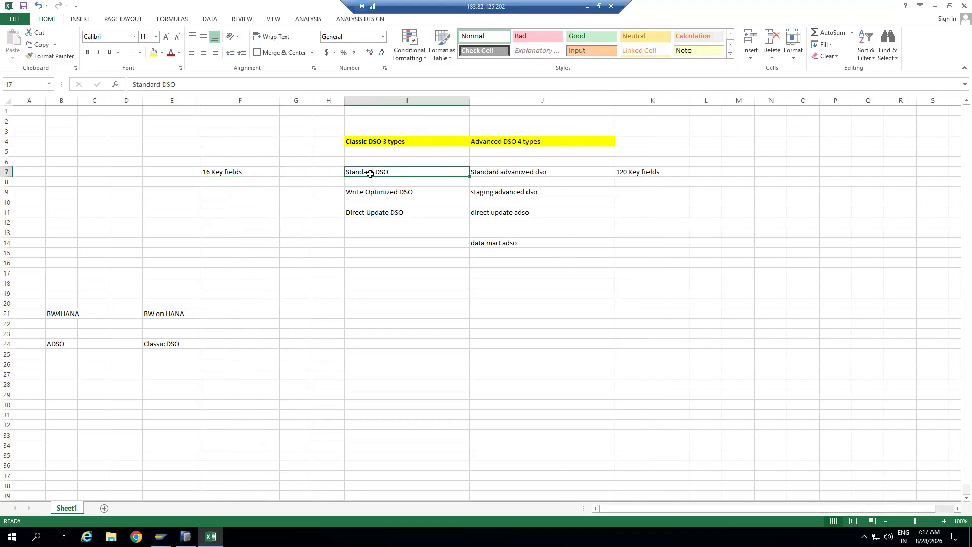
pyautogui.click(256, 171)
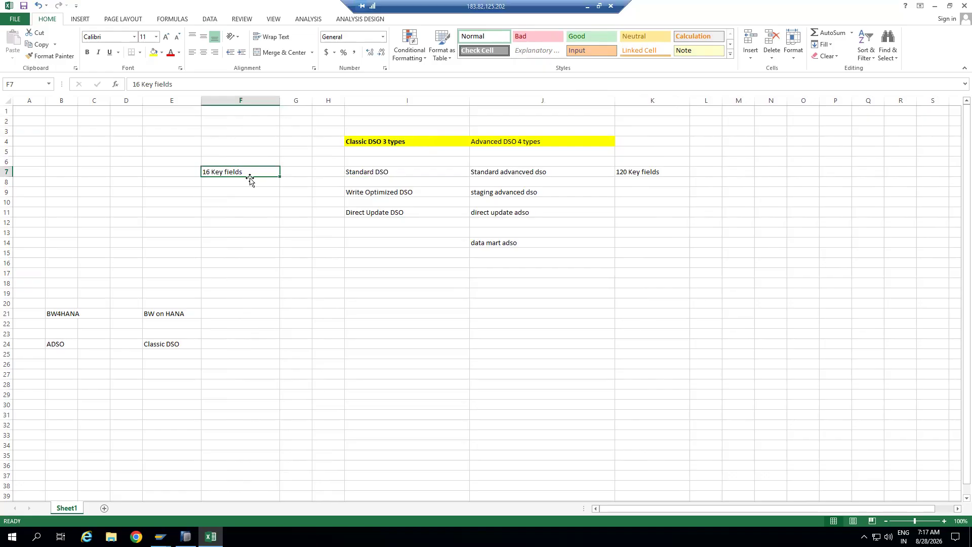
pyautogui.moveTo(280, 101); pyautogui.dragTo(255, 101)
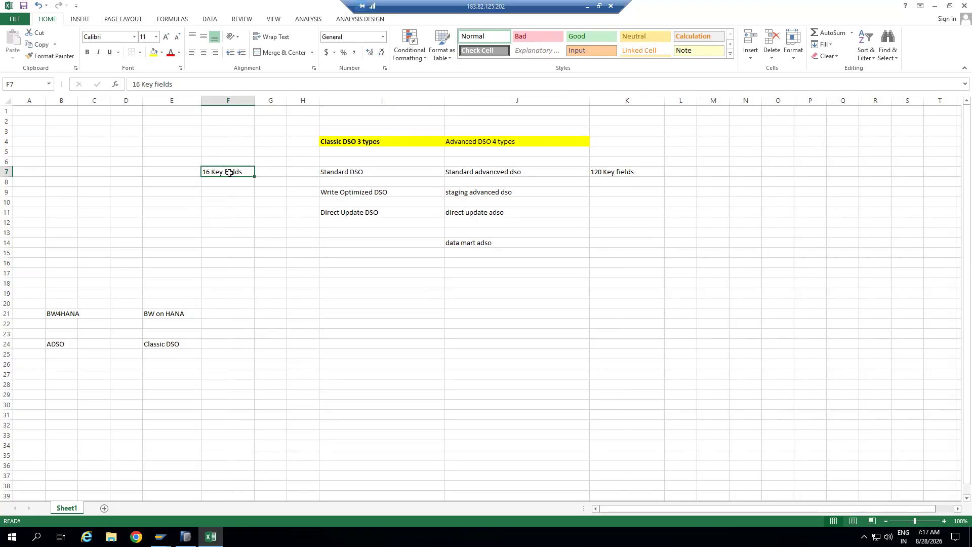
pyautogui.click(610, 174)
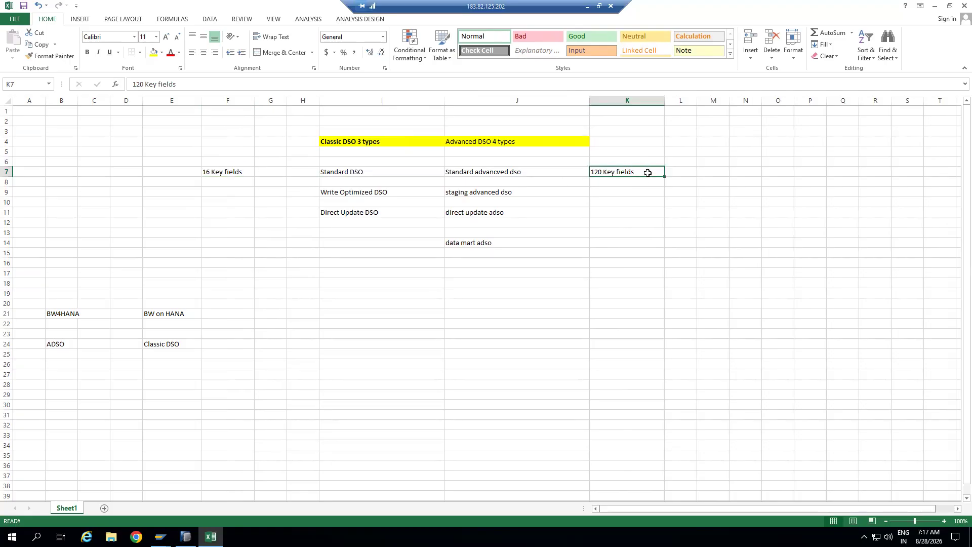
pyautogui.click(531, 171)
pyautogui.click(636, 172)
# Step: Enter "Info Object model" in cell F8 as the modelling approach of the classic Standard DSO
pyautogui.click(215, 185)
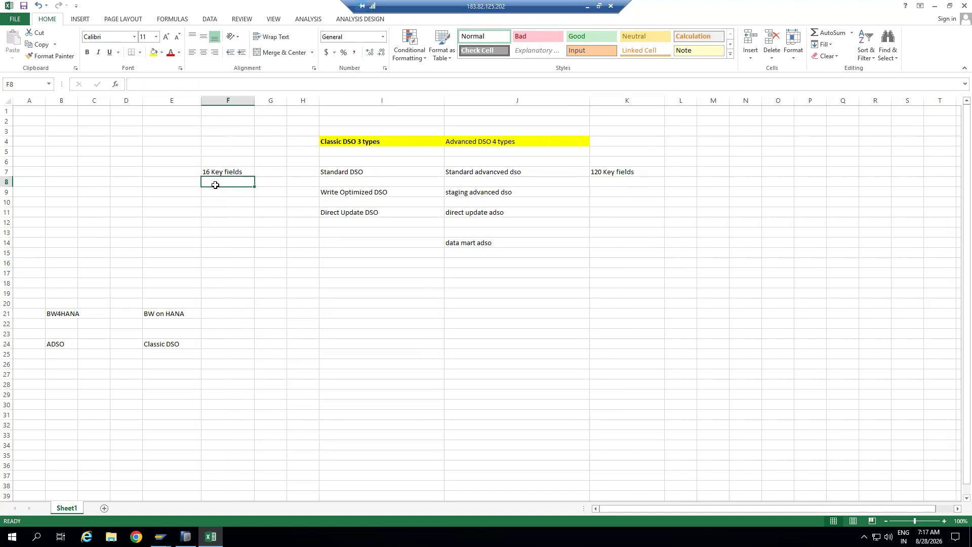
pyautogui.write('Info')
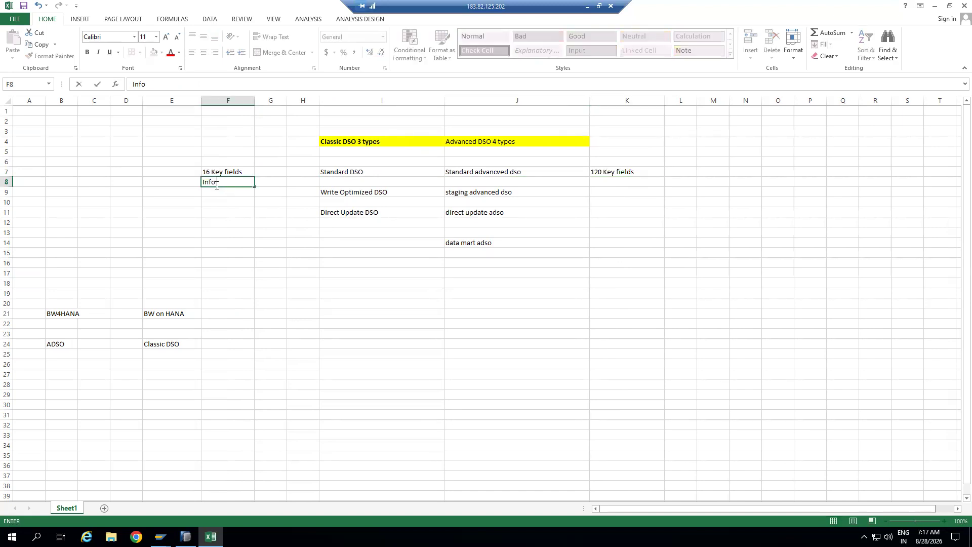
pyautogui.write(' Object model')
# Step: Enter "field based model and also info object model" in cell K8 and widen column K to fit the text
pyautogui.click(622, 181)
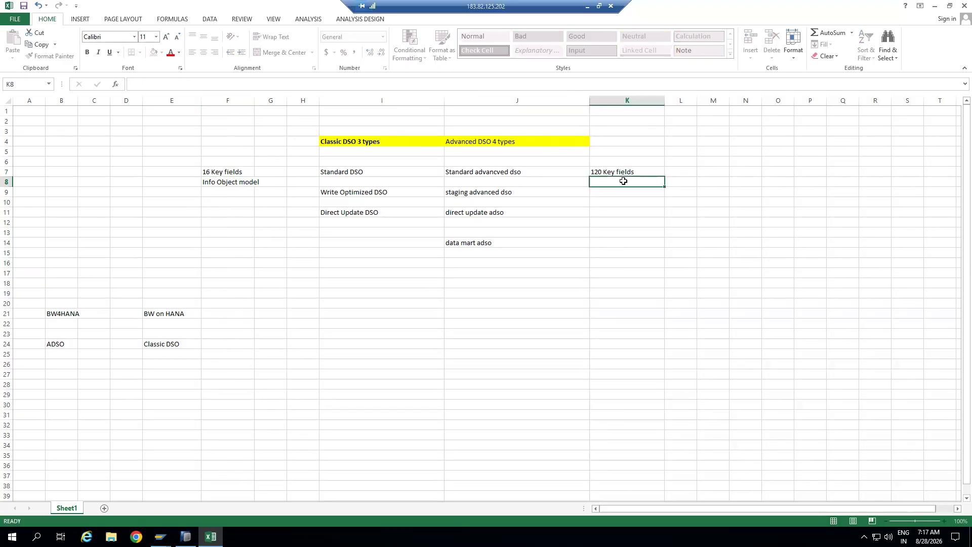
pyautogui.write('field based model and')
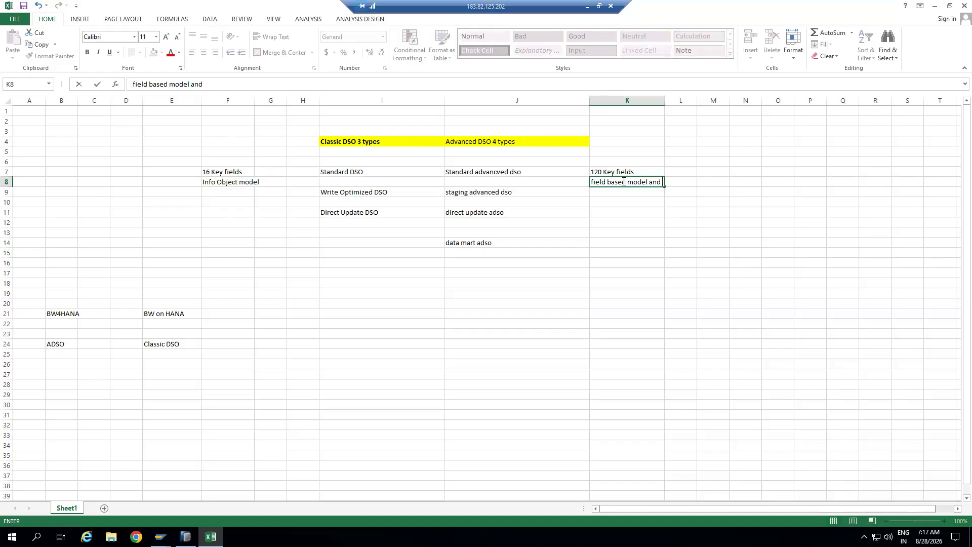
pyautogui.write(' also info object model')
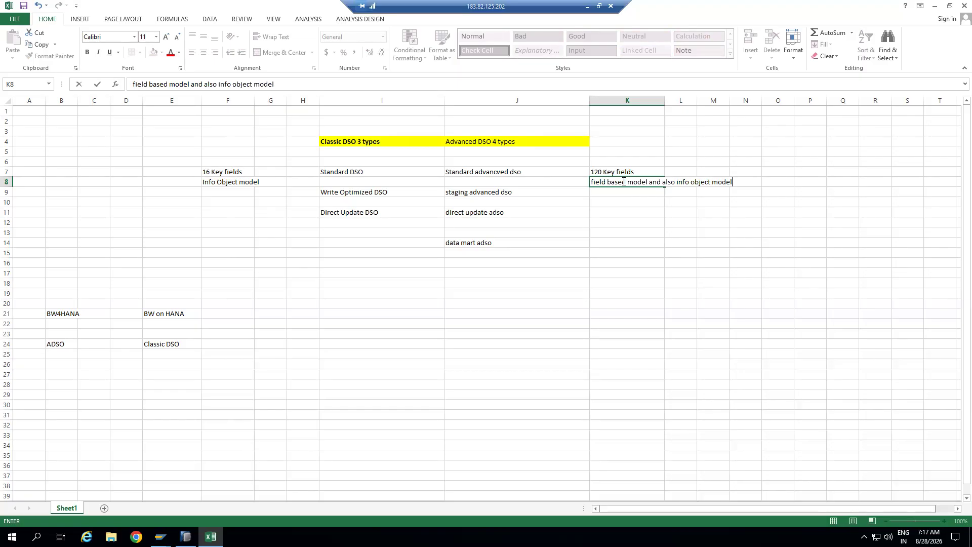
pyautogui.click(667, 251)
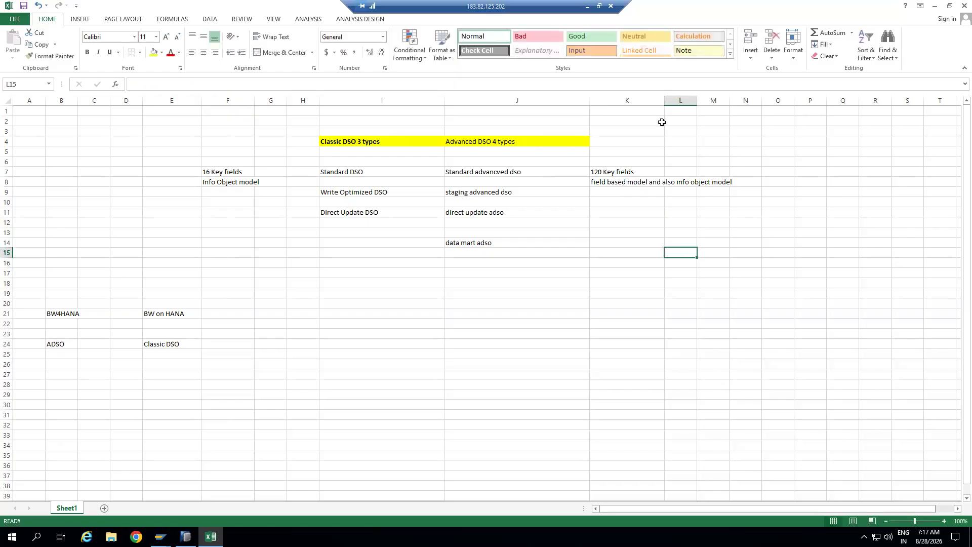
pyautogui.moveTo(665, 100); pyautogui.dragTo(744, 100)
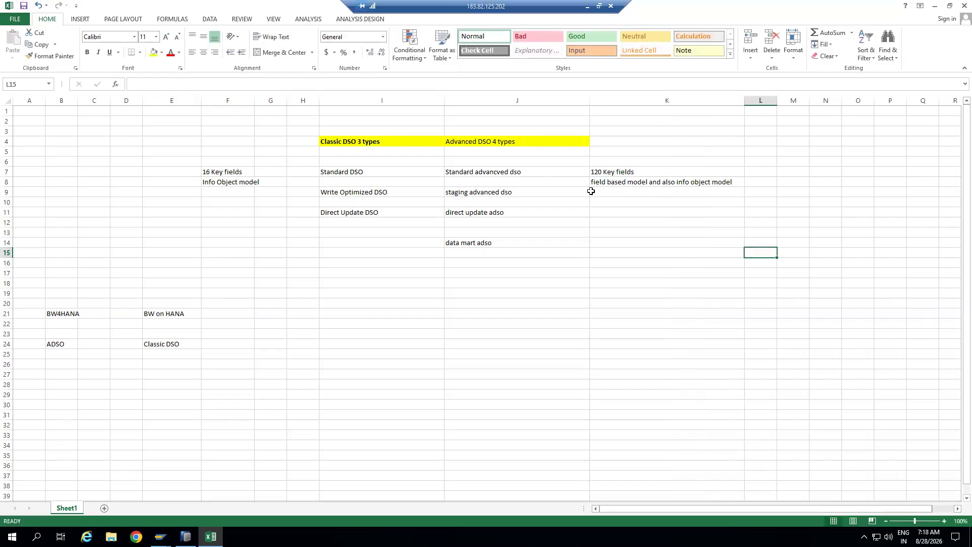
pyautogui.click(625, 181)
pyautogui.click(525, 170)
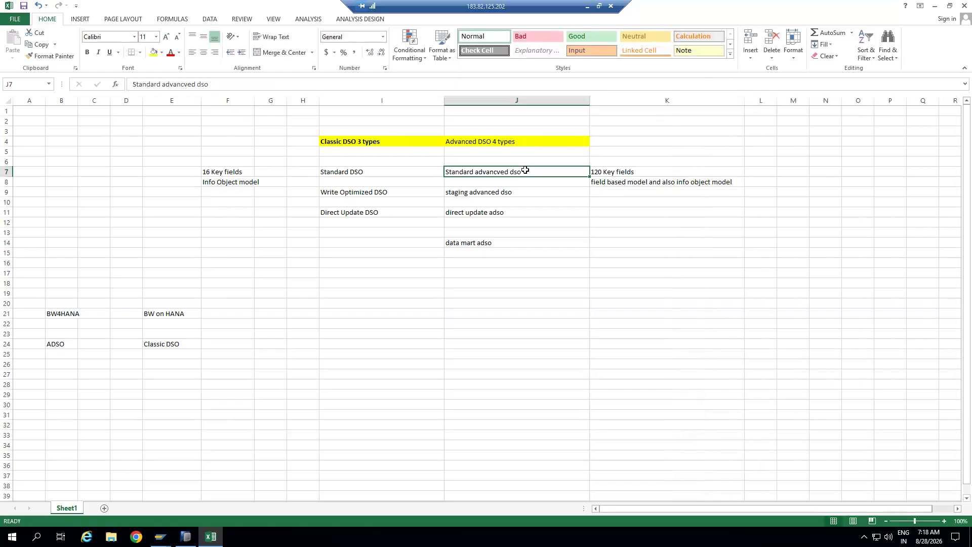
# Step: Widen column F to fit the "Info Object model" entry
pyautogui.click(626, 182)
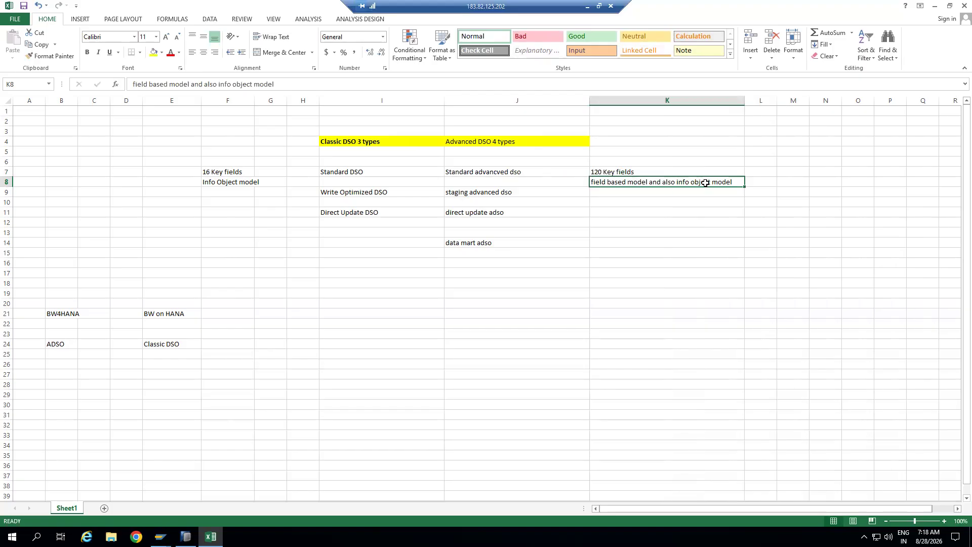
pyautogui.click(240, 183)
pyautogui.moveTo(253, 99); pyautogui.dragTo(269, 99)
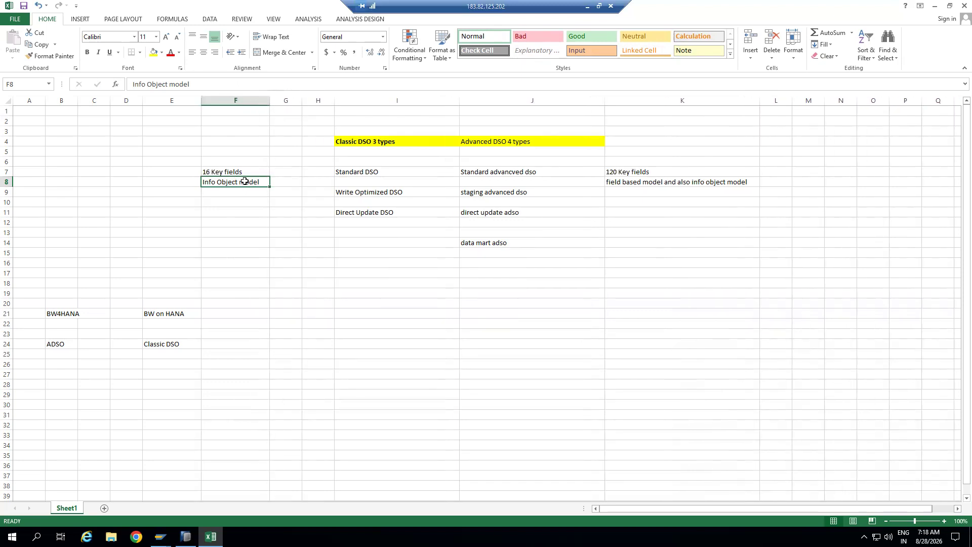
# Step: Enter "New table", "active table" and "changelog table" in cells F9 to F11 for the classic Standard DSO
pyautogui.click(374, 173)
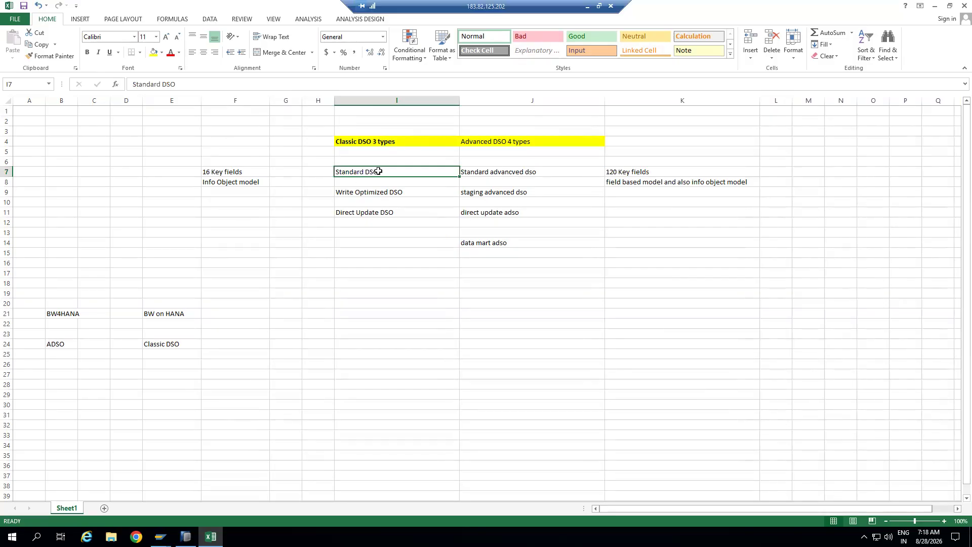
pyautogui.click(220, 192)
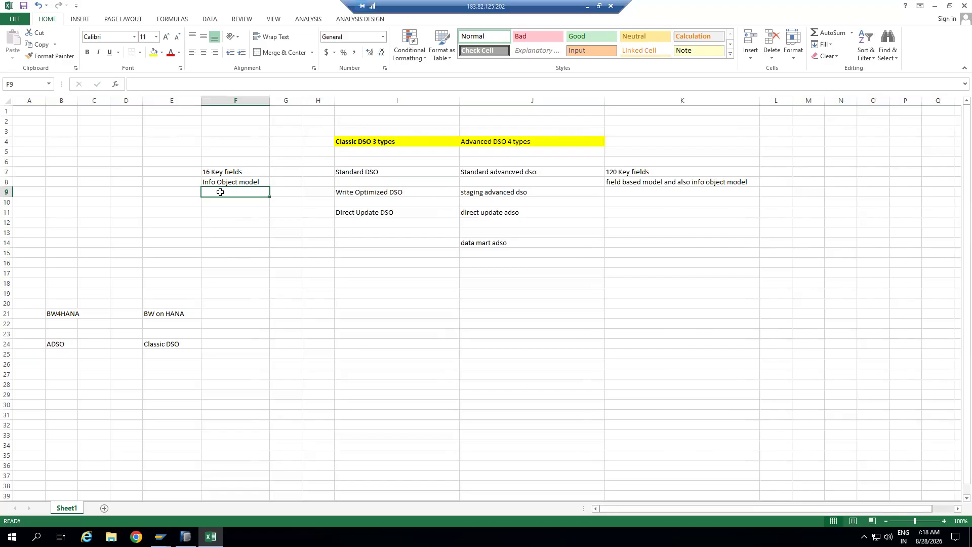
pyautogui.write('New table')
pyautogui.click(220, 202)
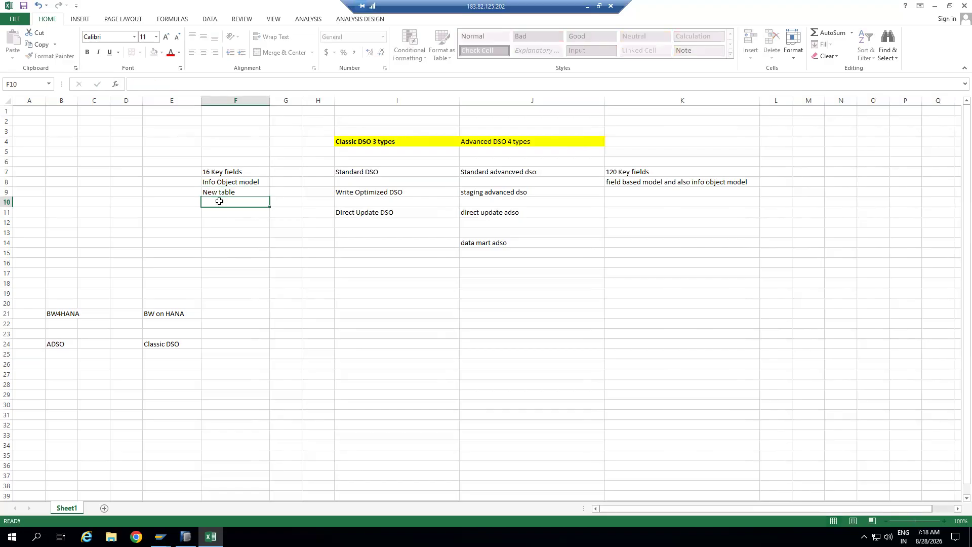
pyautogui.write('active table')
pyautogui.click(222, 211)
pyautogui.write('changelog tabl;e')
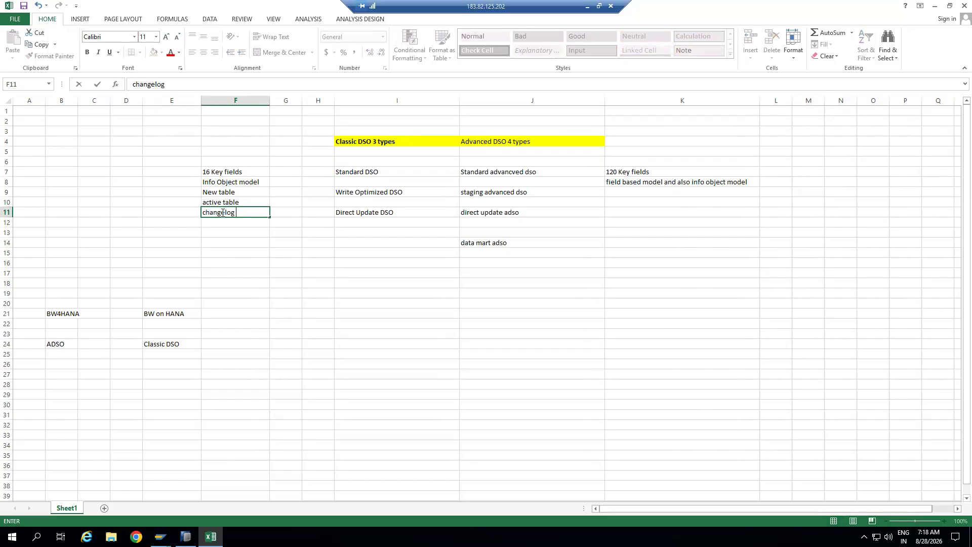
pyautogui.press('BackSpace')
pyautogui.press('BackSpace')
pyautogui.write('e')
pyautogui.click(238, 261)
# Step: Copy the three table names in F9:F11 to cells K9:K11 for the standard advanced DSO
pyautogui.moveTo(245, 191); pyautogui.dragTo(249, 209)
pyautogui.hotkey('ctrl', 'c')
pyautogui.click(660, 195)
pyautogui.hotkey('ctrl', 'v')
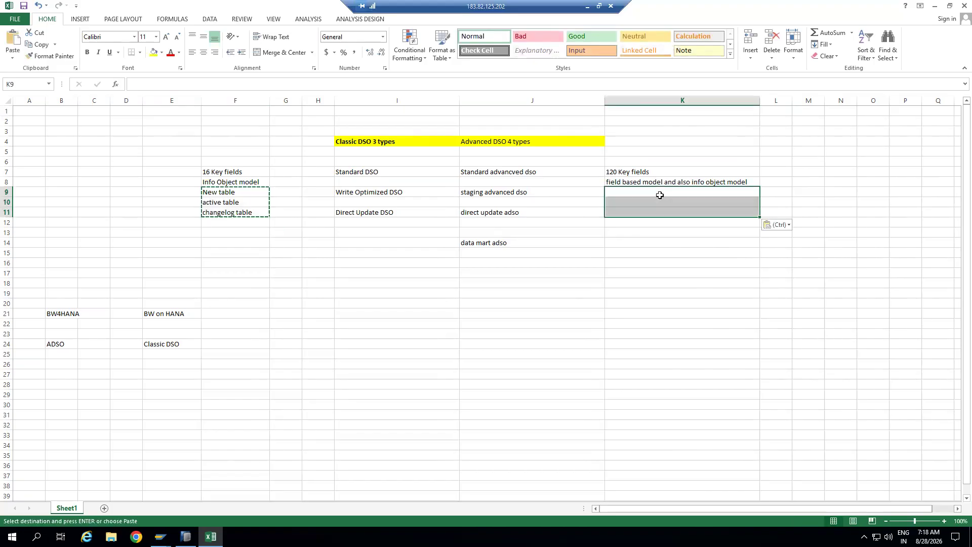
# Step: Enter "reporting view", "extraction view" and "external sql view" in cells K13 to K15
pyautogui.click(644, 229)
pyautogui.write('reporting view')
pyautogui.click(630, 245)
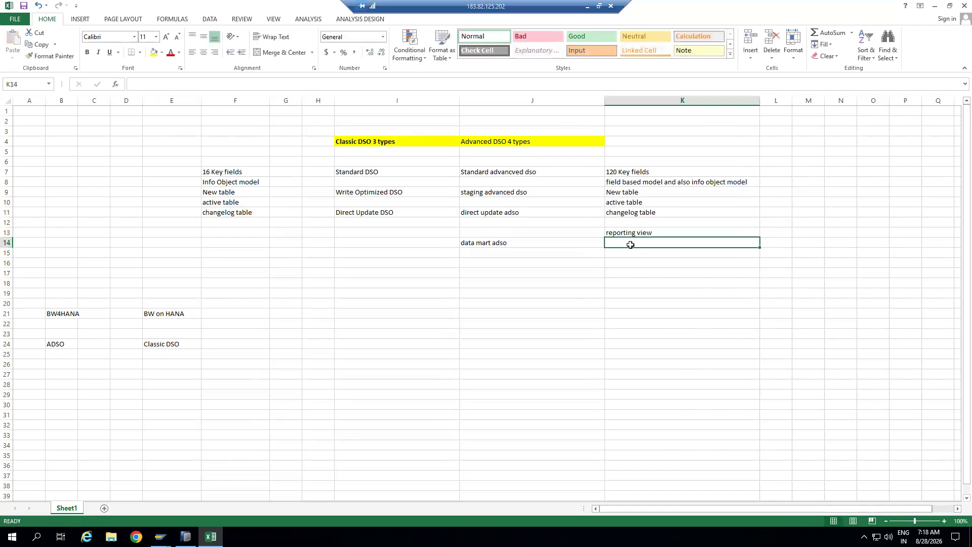
pyautogui.write('extract')
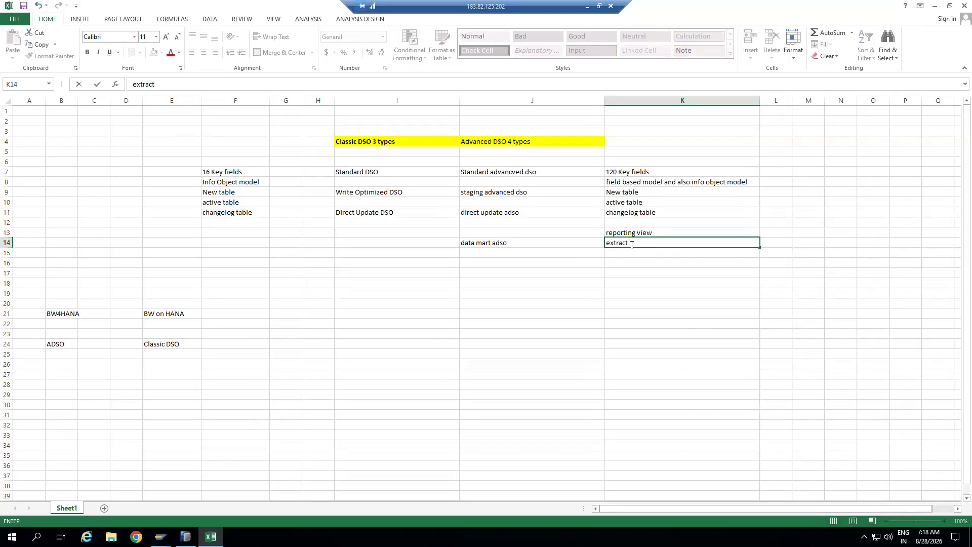
pyautogui.write('ion view')
pyautogui.click(628, 254)
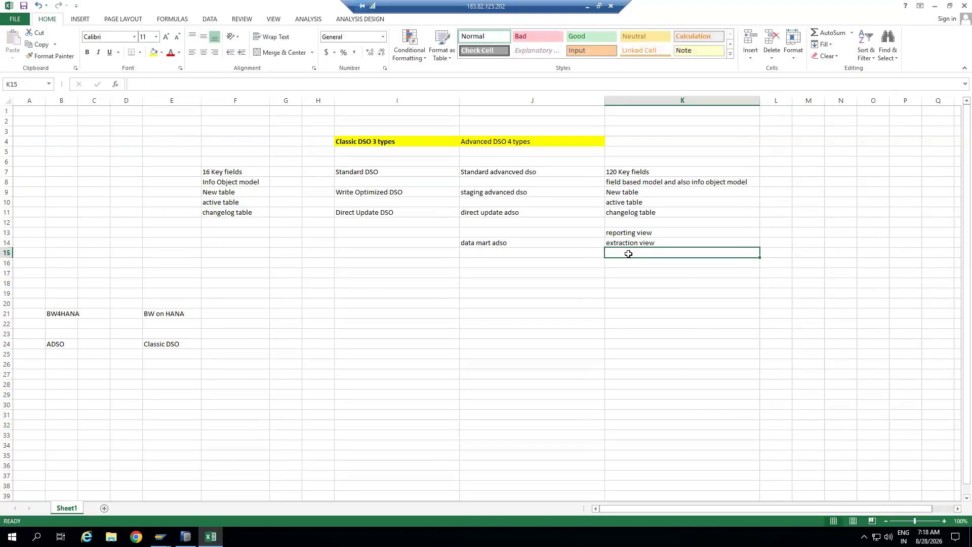
pyautogui.write('external')
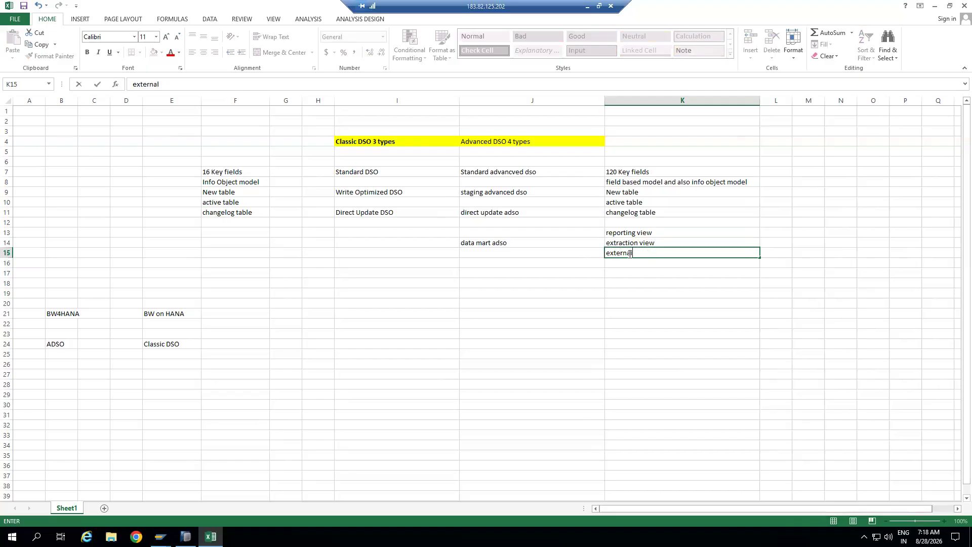
pyautogui.write(' sql view')
pyautogui.click(664, 310)
# Step: Review the advanced DSO types with their tables and views in column K against the classic Standard DSO tables in column F
pyautogui.moveTo(636, 233); pyautogui.dragTo(646, 253)
pyautogui.click(655, 284)
pyautogui.moveTo(527, 172); pyautogui.dragTo(527, 242)
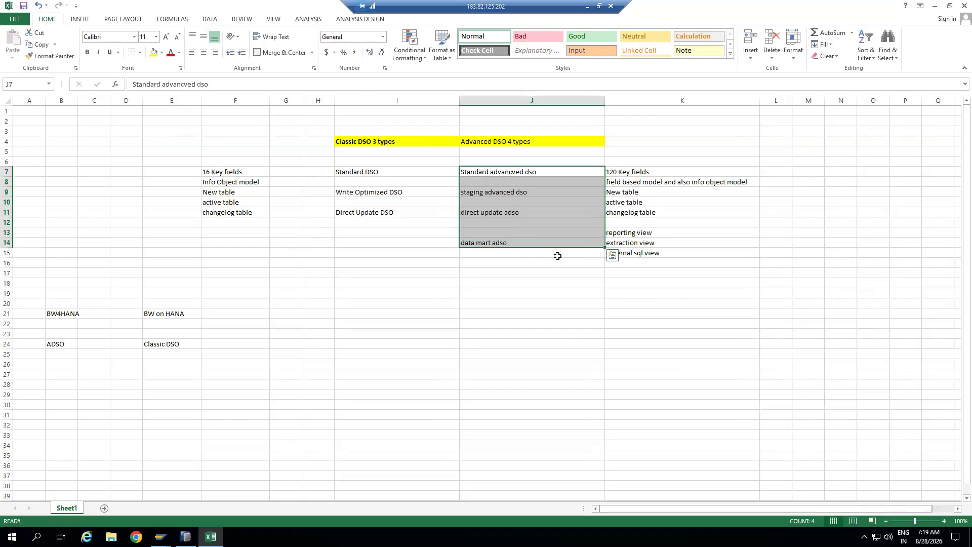
pyautogui.click(636, 293)
pyautogui.moveTo(542, 171); pyautogui.dragTo(539, 242)
pyautogui.moveTo(648, 233); pyautogui.dragTo(647, 254)
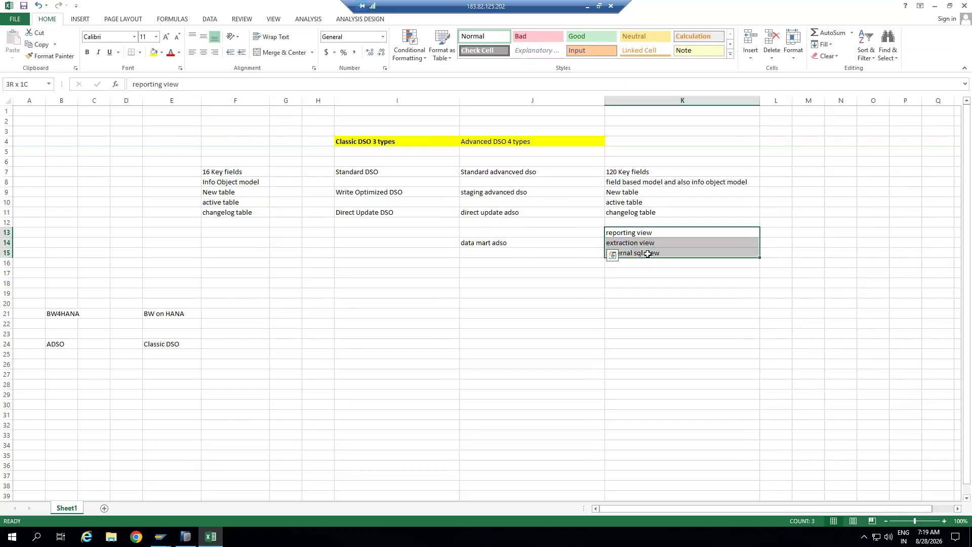
pyautogui.click(655, 296)
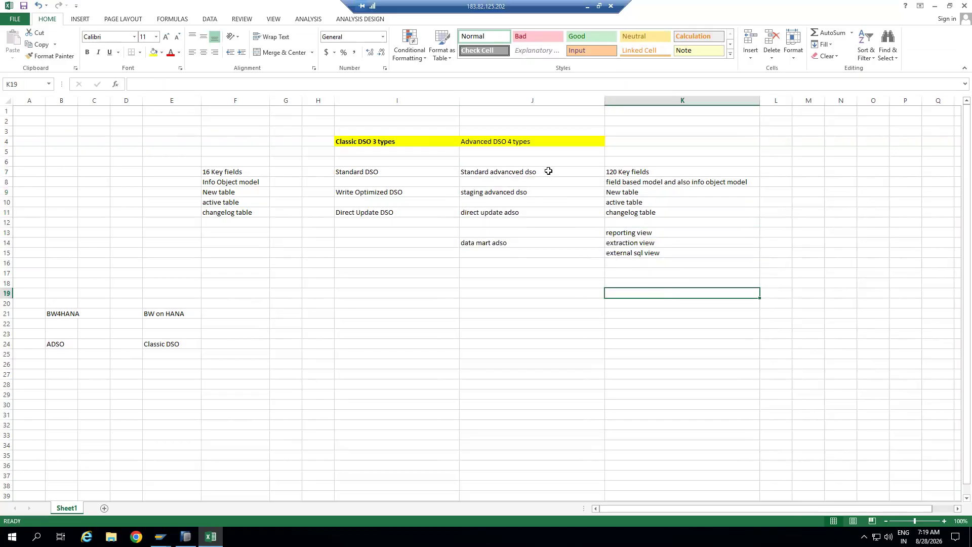
pyautogui.moveTo(639, 191); pyautogui.dragTo(643, 215)
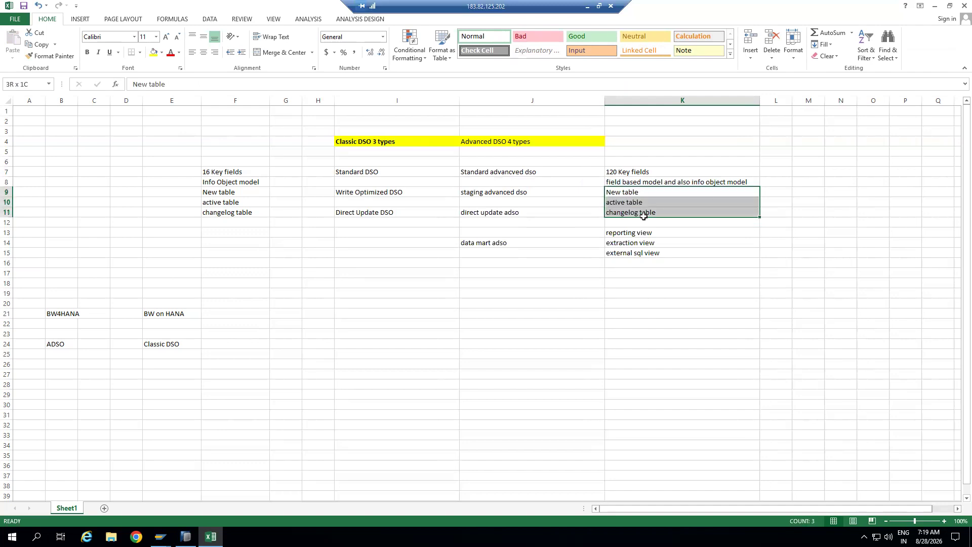
pyautogui.click(524, 171)
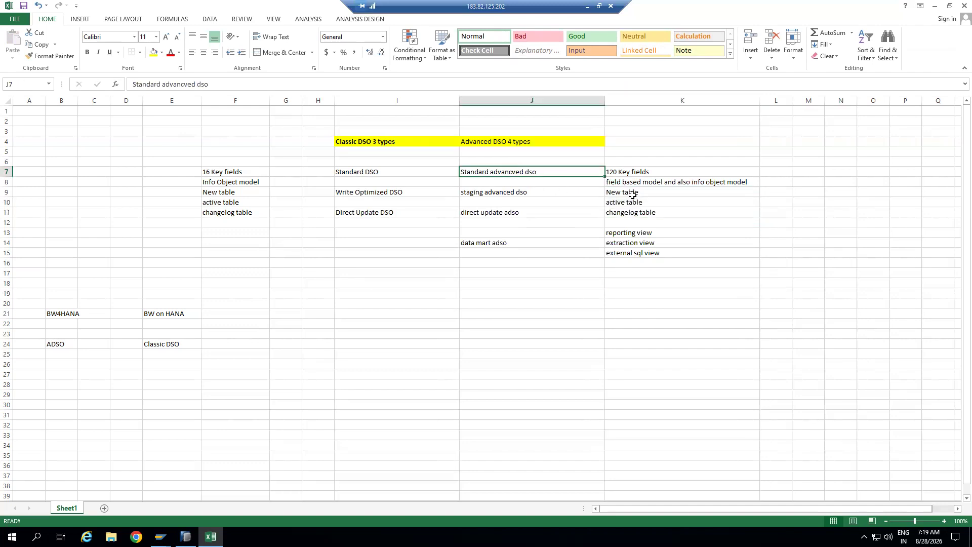
pyautogui.click(630, 193)
pyautogui.moveTo(634, 201); pyautogui.dragTo(649, 255)
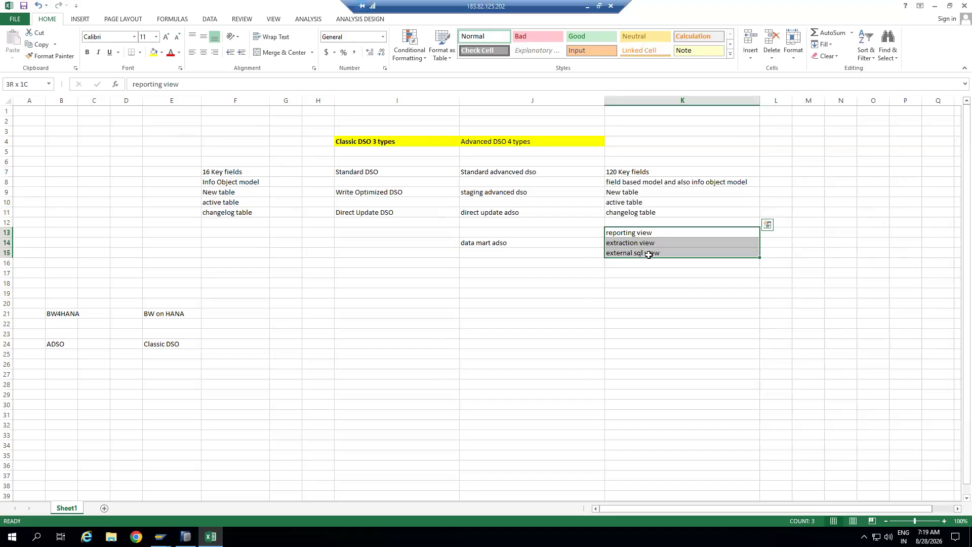
pyautogui.click(287, 181)
pyautogui.click(365, 171)
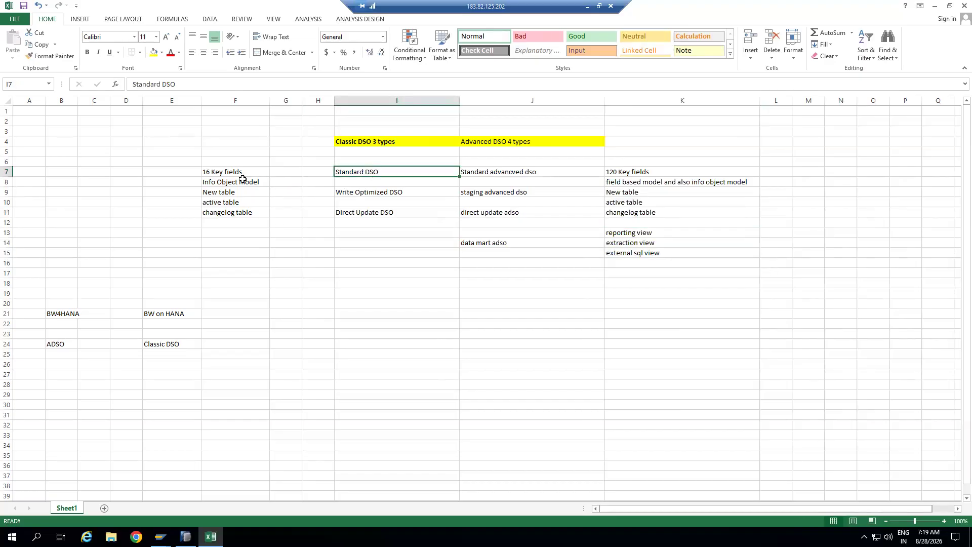
pyautogui.moveTo(223, 192); pyautogui.dragTo(228, 215)
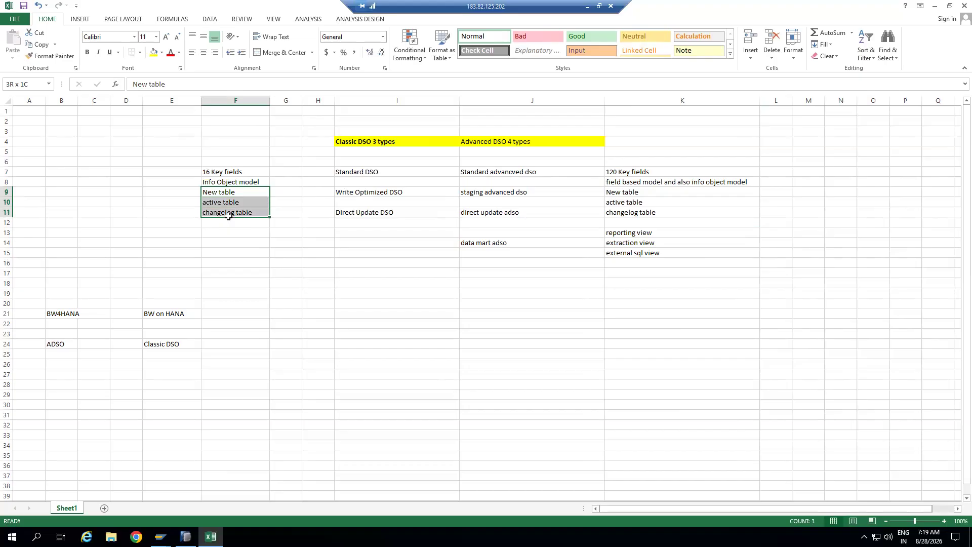
# Step: Enter "export data source" in cell E9 and widen column E to fit the text
pyautogui.click(170, 193)
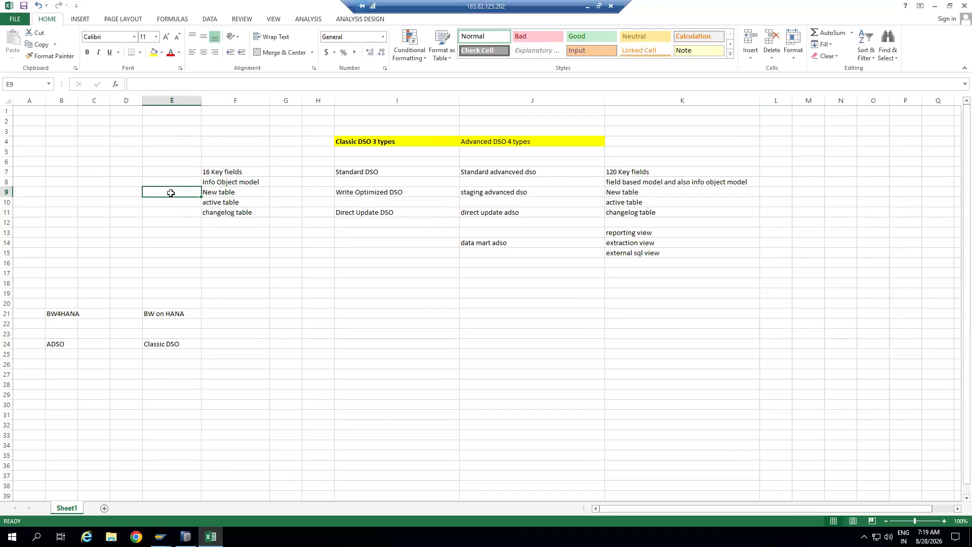
pyautogui.write('export')
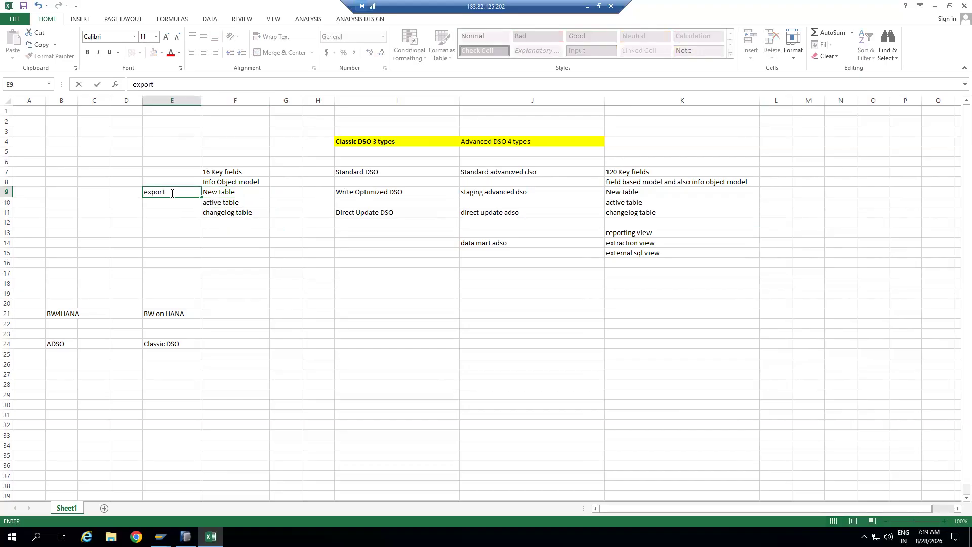
pyautogui.write(' data source')
pyautogui.click(286, 261)
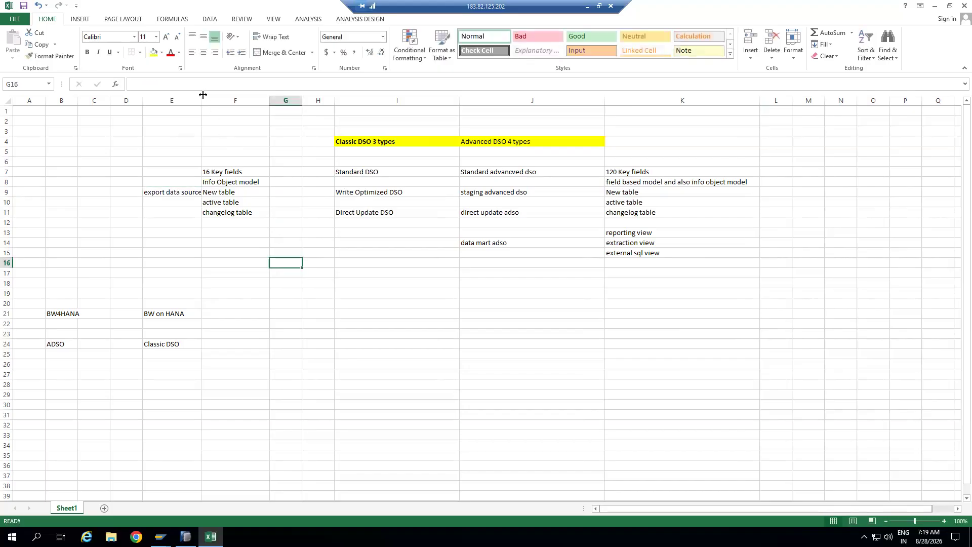
pyautogui.doubleClick(202, 100)
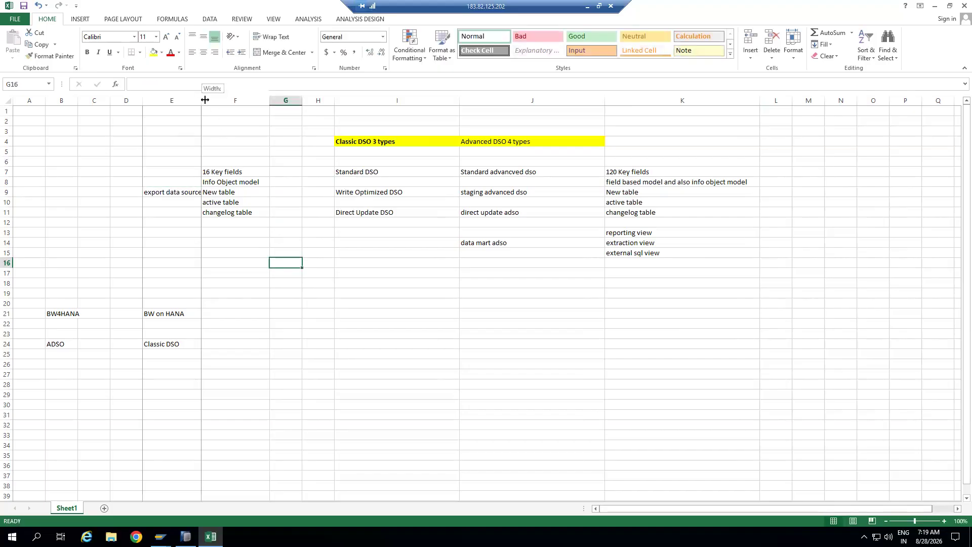
# Step: Enter "8 and dso name" in cell E10 as the naming rule for the export data source
pyautogui.click(162, 202)
pyautogui.write('8')
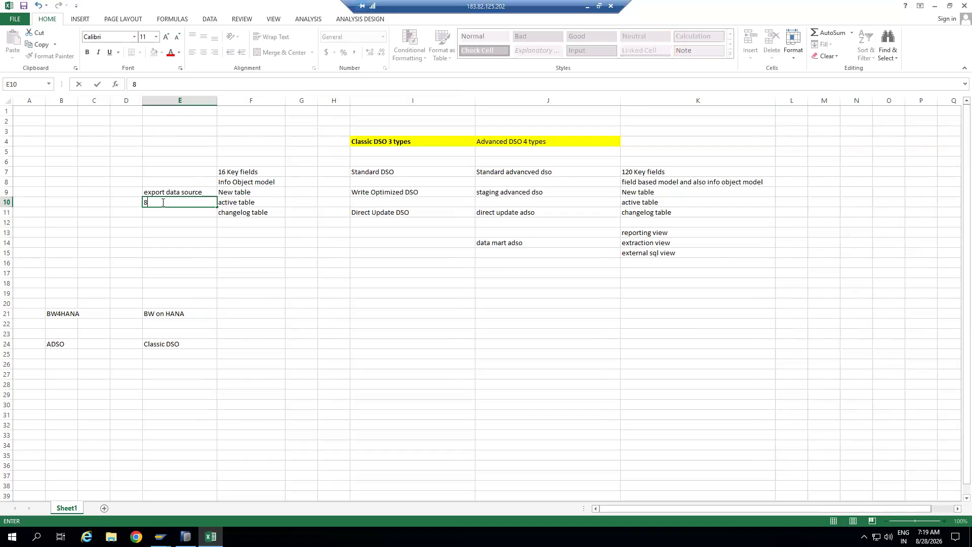
pyautogui.write('and dso name')
pyautogui.click(249, 340)
# Step: Review the export data source note and compare the classic Write Optimized DSO with the staging advanced DSO
pyautogui.click(178, 201)
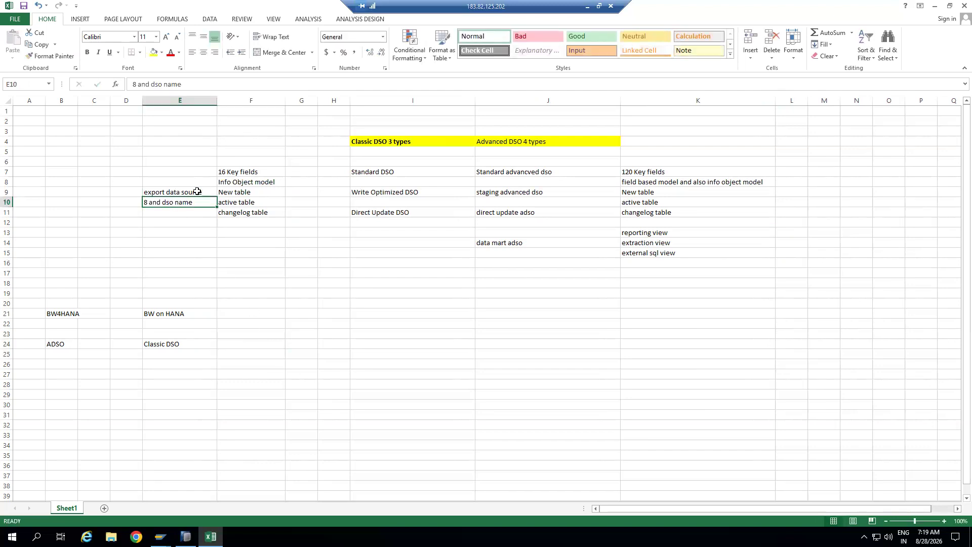
pyautogui.moveTo(241, 192); pyautogui.dragTo(243, 210)
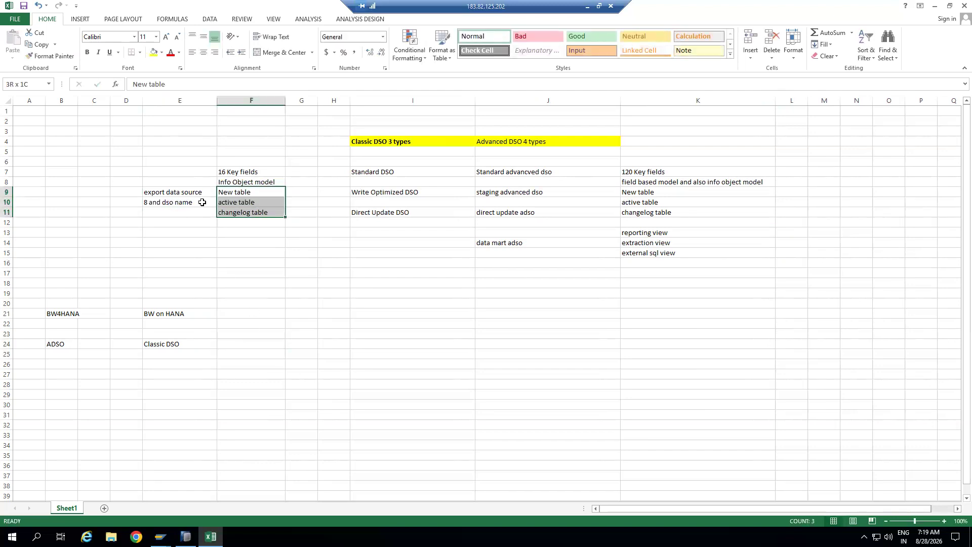
pyautogui.click(174, 193)
pyautogui.click(173, 202)
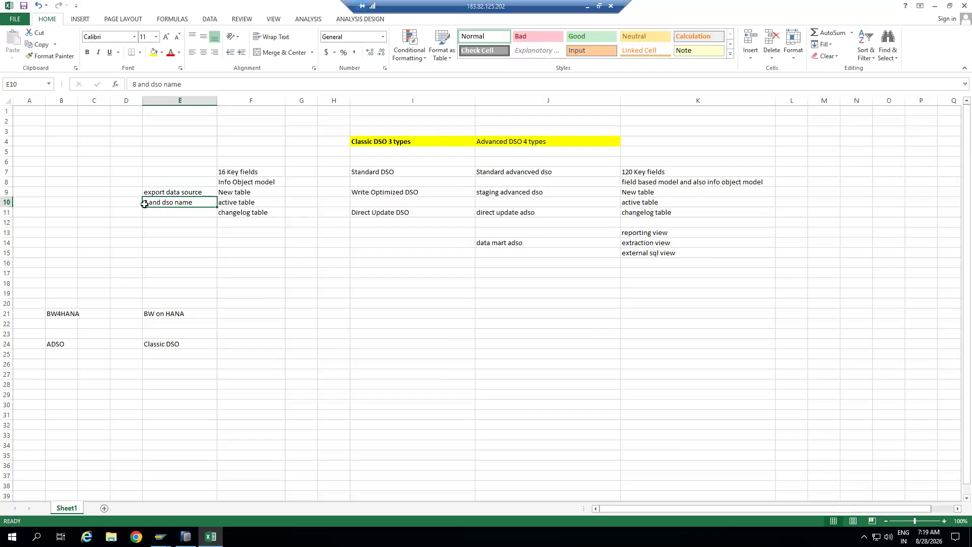
pyautogui.click(248, 243)
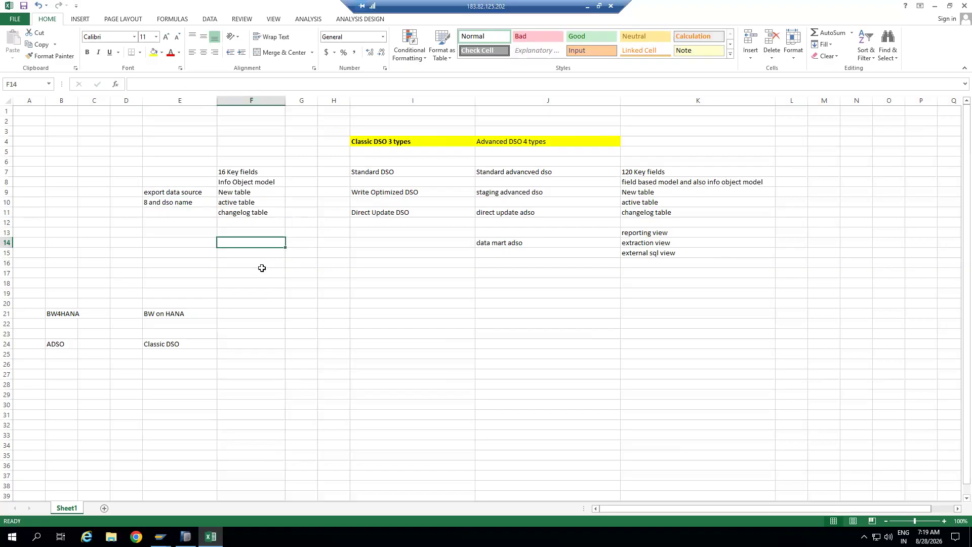
pyautogui.scroll(-1, 263, 285)
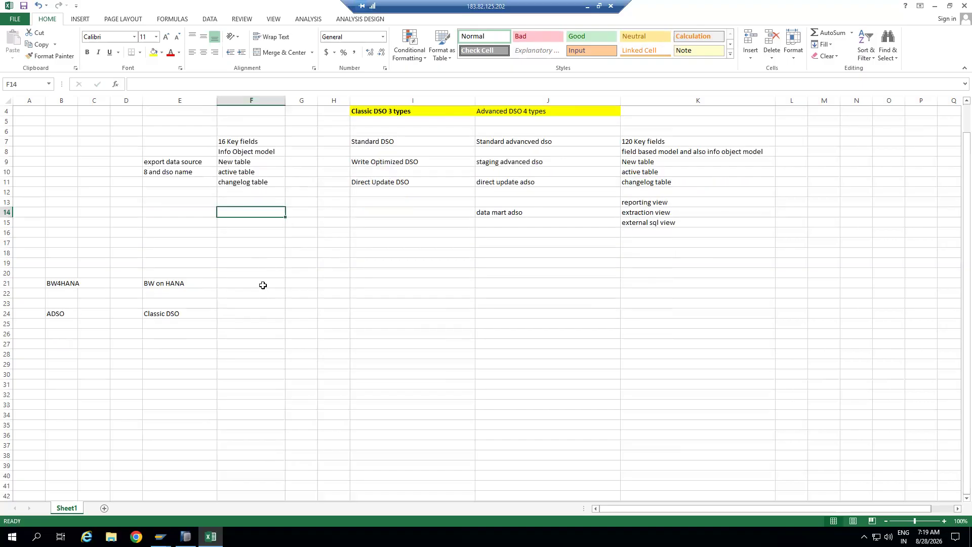
pyautogui.click(380, 143)
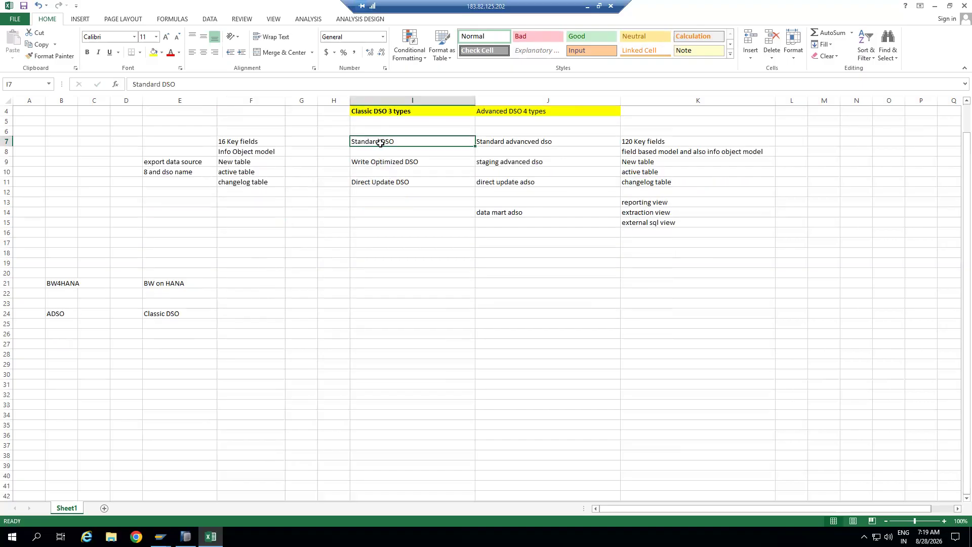
pyautogui.click(380, 163)
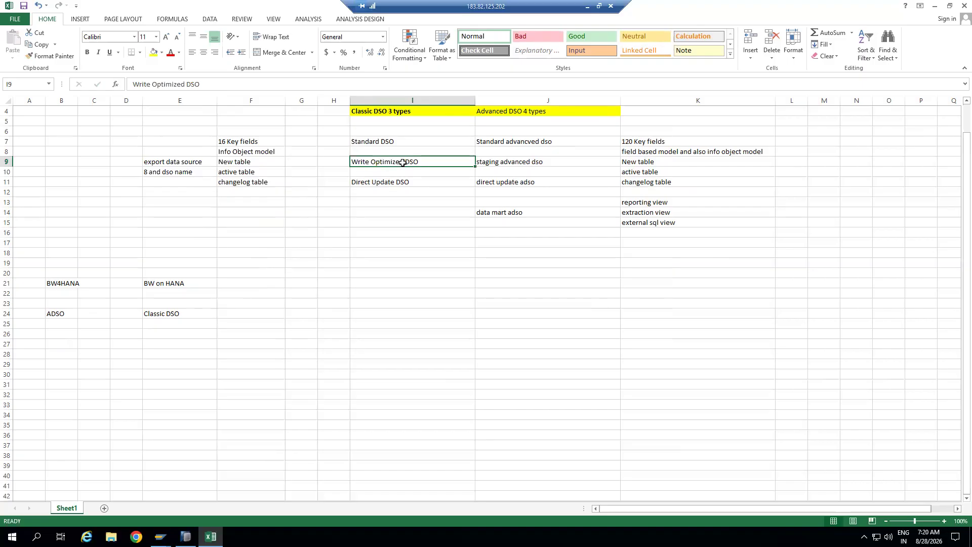
pyautogui.click(496, 163)
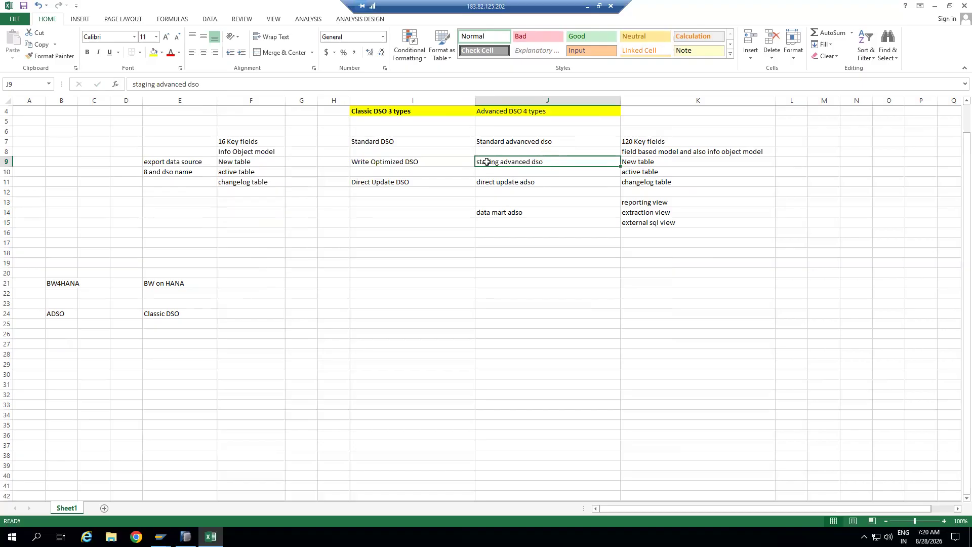
pyautogui.click(412, 163)
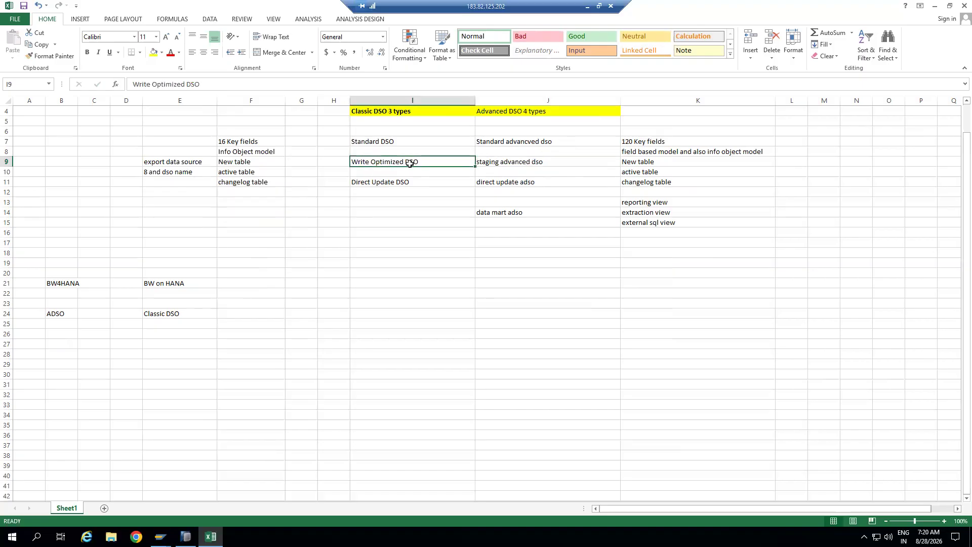
pyautogui.click(398, 224)
pyautogui.scroll(1, 399, 224)
pyautogui.click(396, 192)
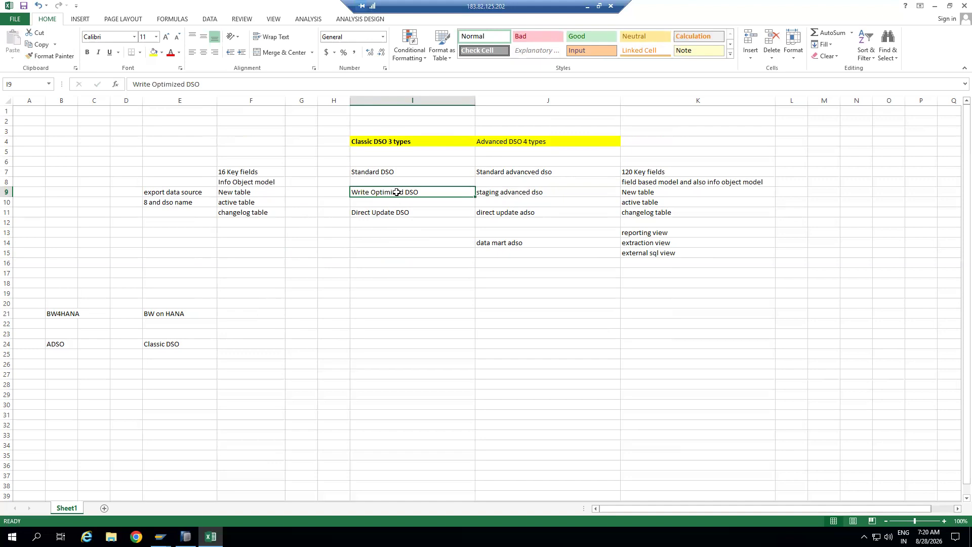
pyautogui.click(408, 243)
# Step: Fill the Write Optimized DSO and staging advanced DSO cells, I9:J9, with yellow
pyautogui.click(390, 190)
pyautogui.moveTo(420, 194); pyautogui.dragTo(523, 193)
pyautogui.click(154, 52)
pyautogui.click(403, 284)
pyautogui.click(377, 192)
pyautogui.click(332, 194)
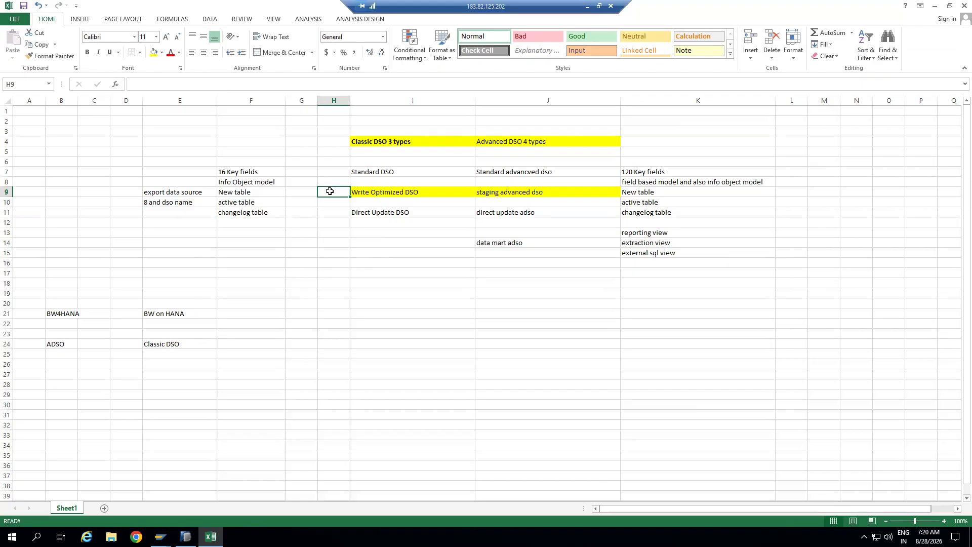
# Step: Enter "No support overwrite" in cell H9 and "No support for aggregation" in H10, and widen column H to fit the text
pyautogui.write('No support ')
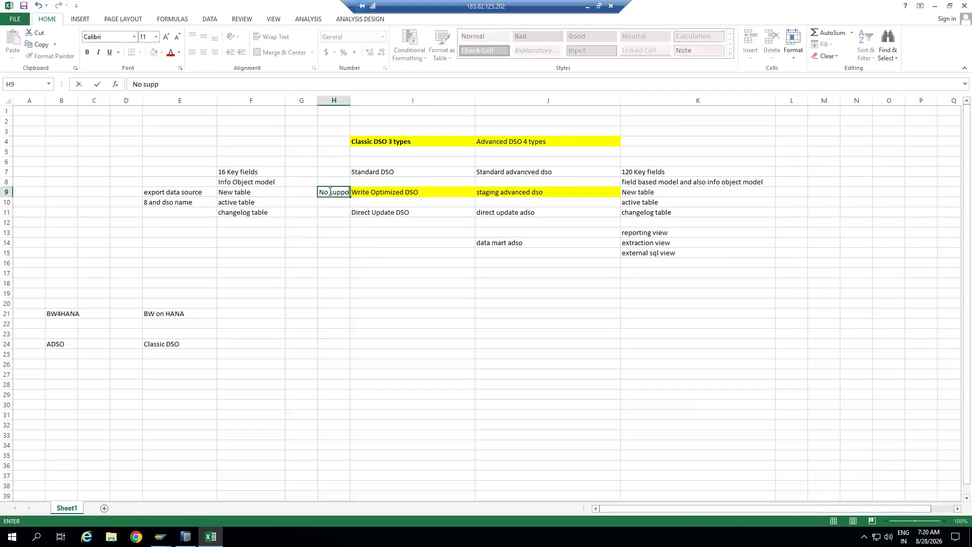
pyautogui.write('overwrite')
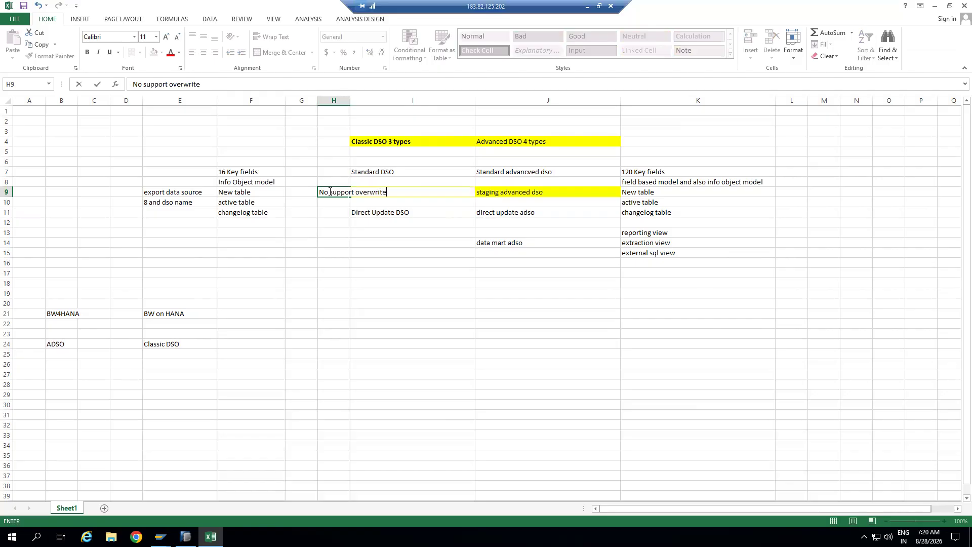
pyautogui.press('Return')
pyautogui.write('N')
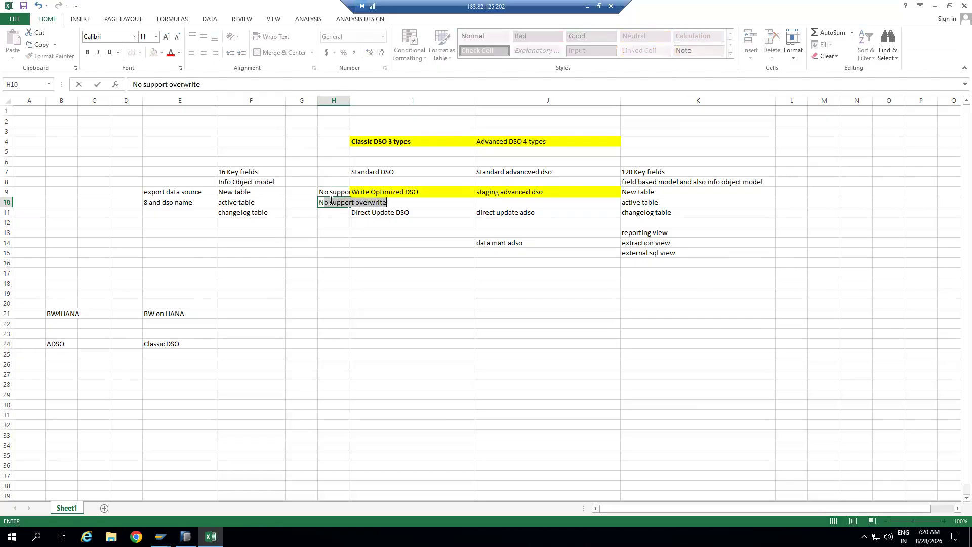
pyautogui.write('o support for aggregation')
pyautogui.click(396, 312)
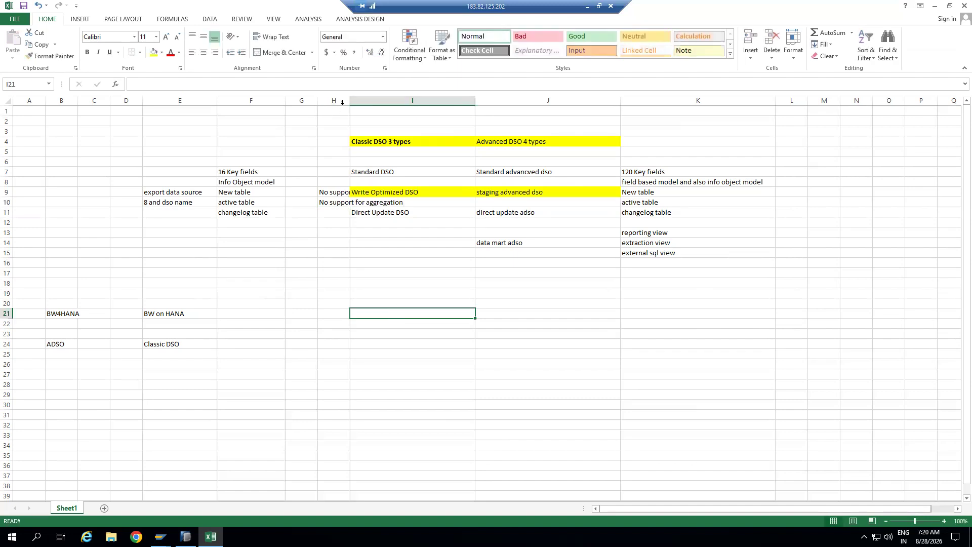
pyautogui.moveTo(350, 101); pyautogui.dragTo(429, 102)
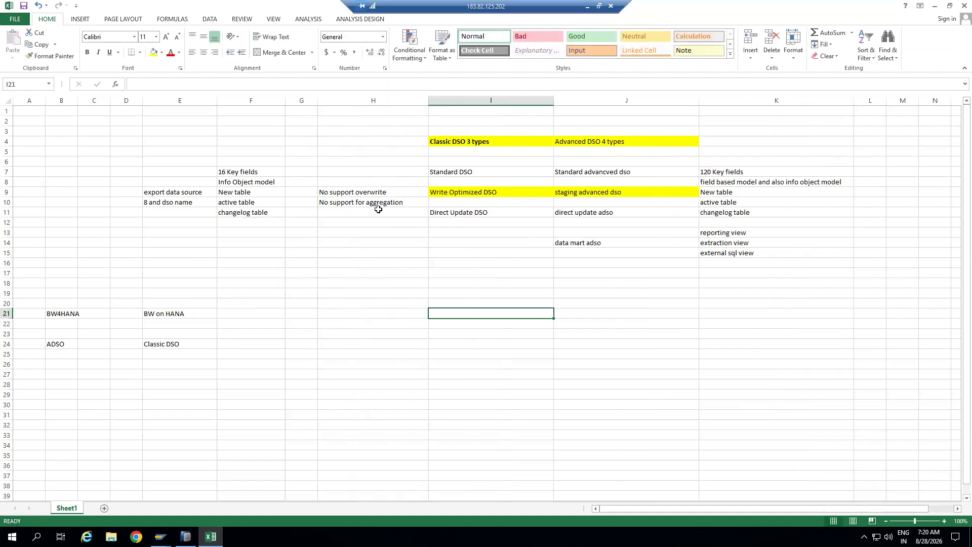
# Step: Enter "it will allow duplicates" in cell H11 as a Write Optimized DSO trait and slightly narrow column H
pyautogui.click(384, 192)
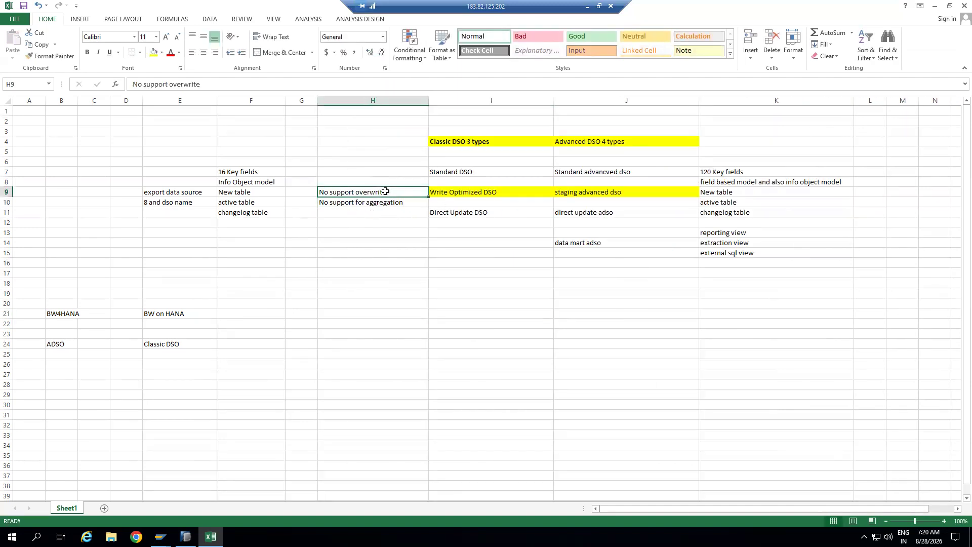
pyautogui.click(380, 202)
pyautogui.click(444, 190)
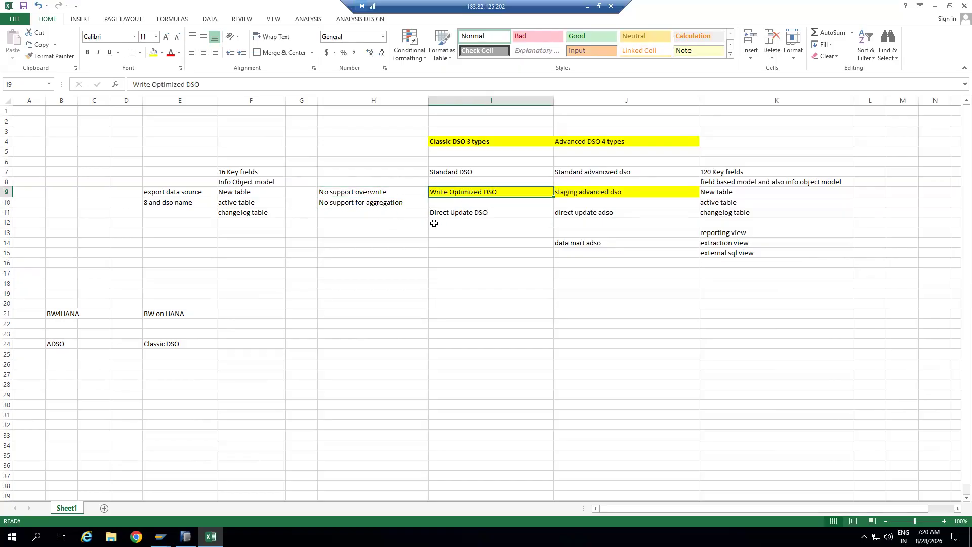
pyautogui.click(408, 216)
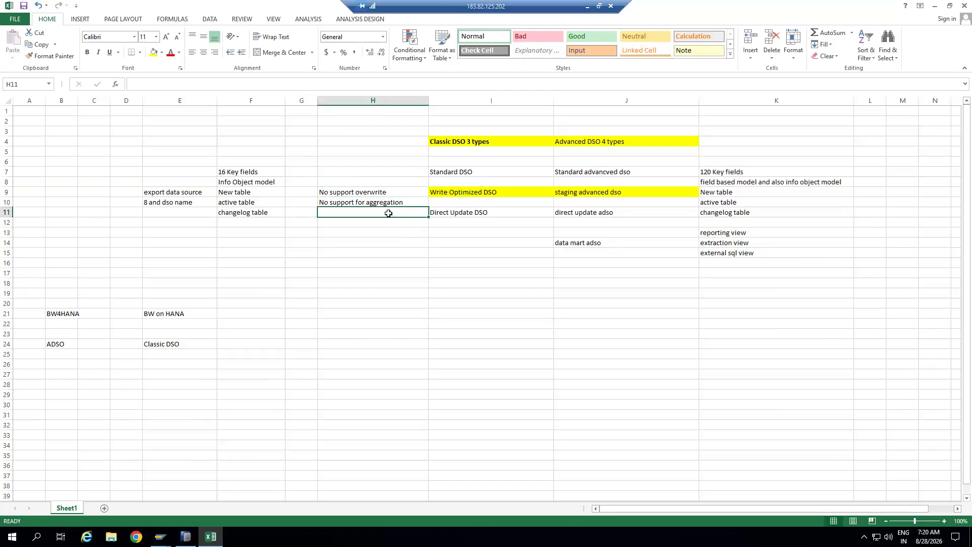
pyautogui.write('it will allow duplicates')
pyautogui.click(389, 263)
pyautogui.moveTo(430, 98); pyautogui.dragTo(411, 137)
pyautogui.click(387, 213)
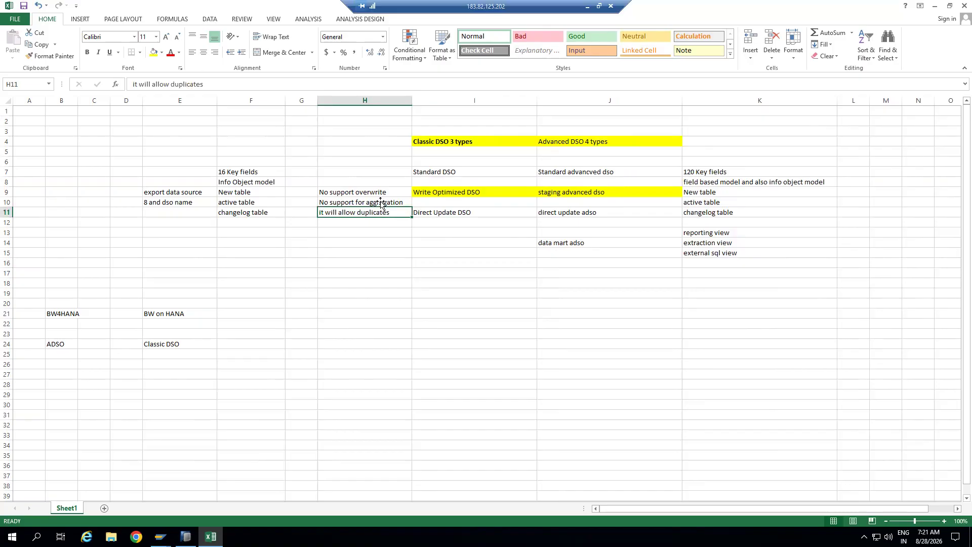
# Step: Review the overwrite, aggregation and duplicates notes against the Write Optimized DSO, staging advanced DSO and Direct Update DSO entries
pyautogui.click(370, 232)
pyautogui.click(375, 221)
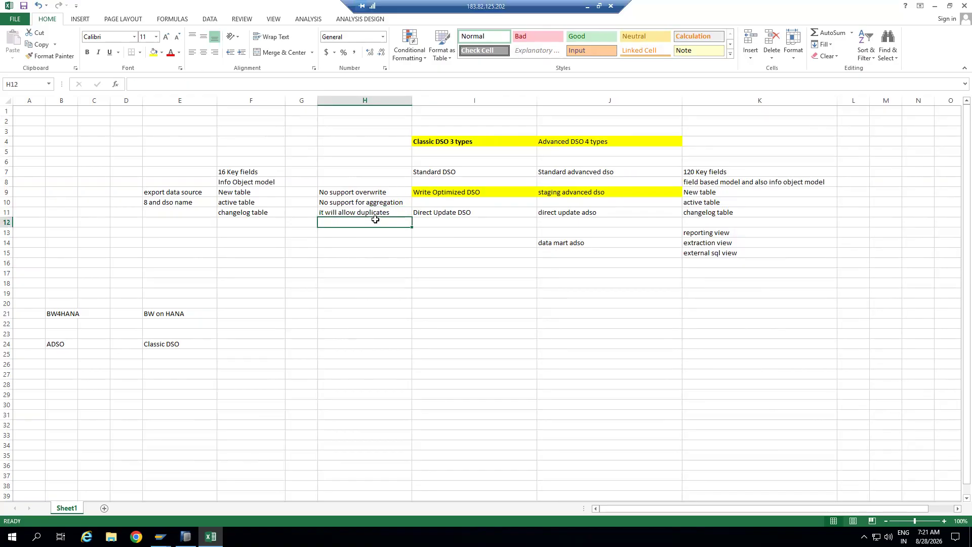
pyautogui.click(373, 212)
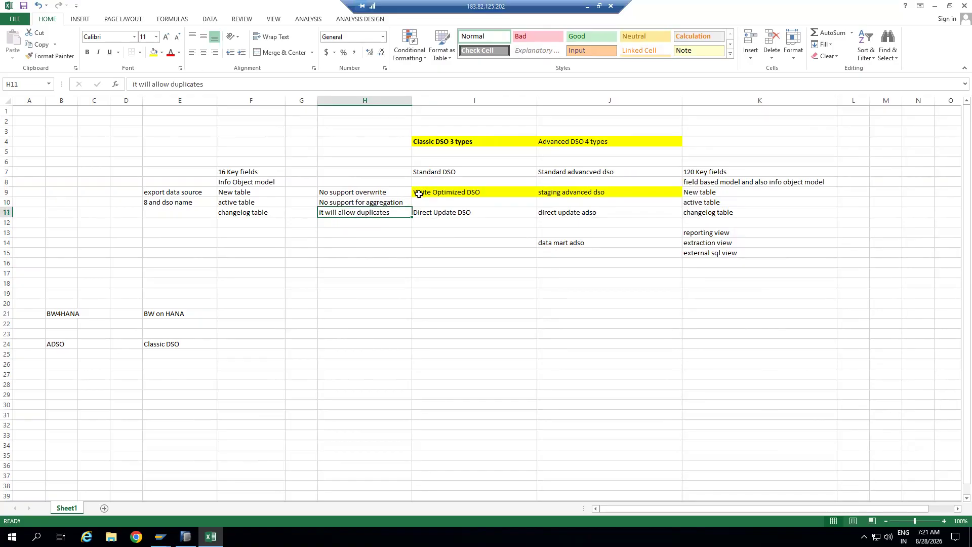
pyautogui.click(589, 193)
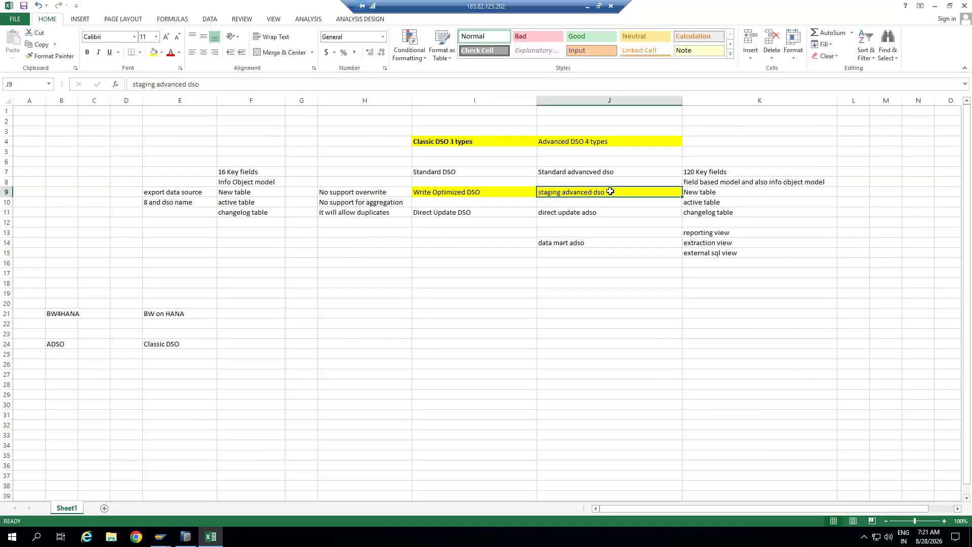
pyautogui.click(366, 244)
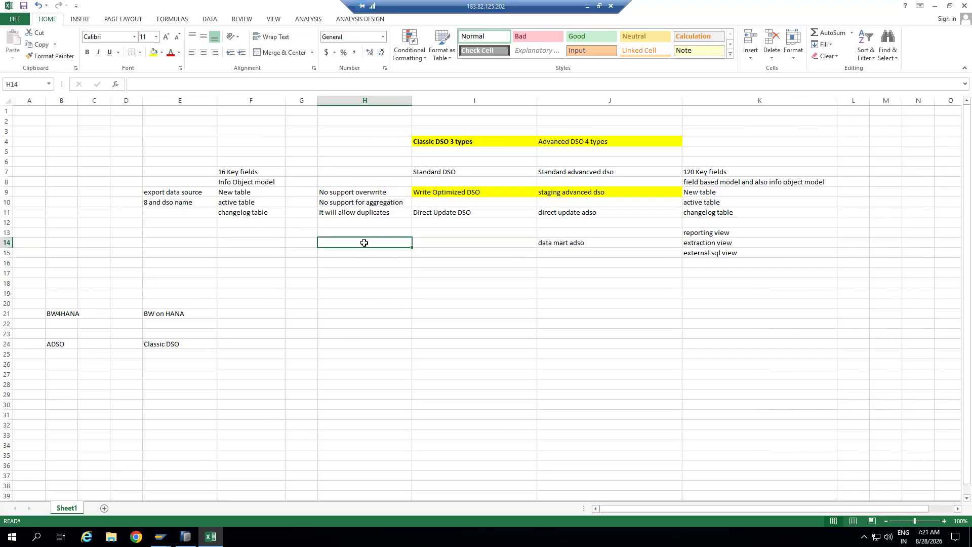
pyautogui.click(459, 195)
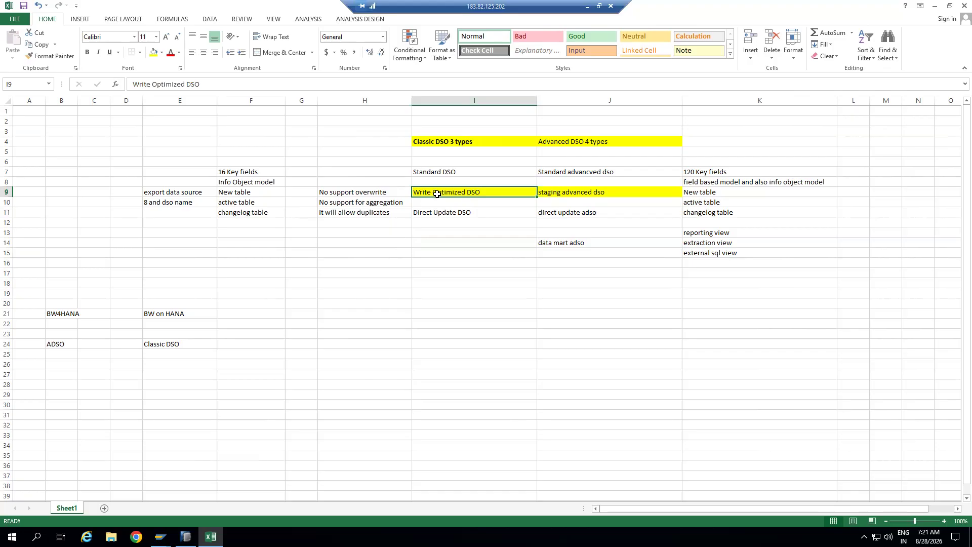
pyautogui.click(436, 213)
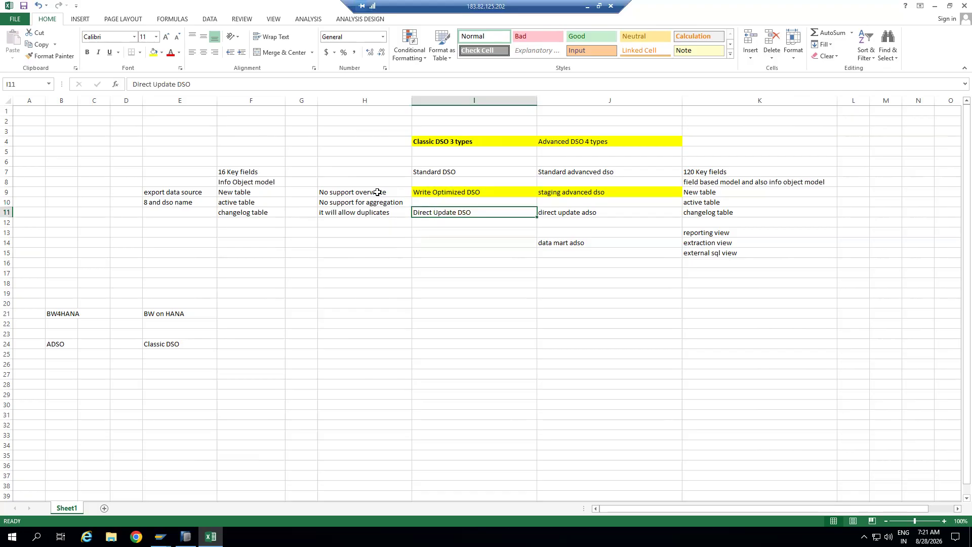
pyautogui.click(377, 192)
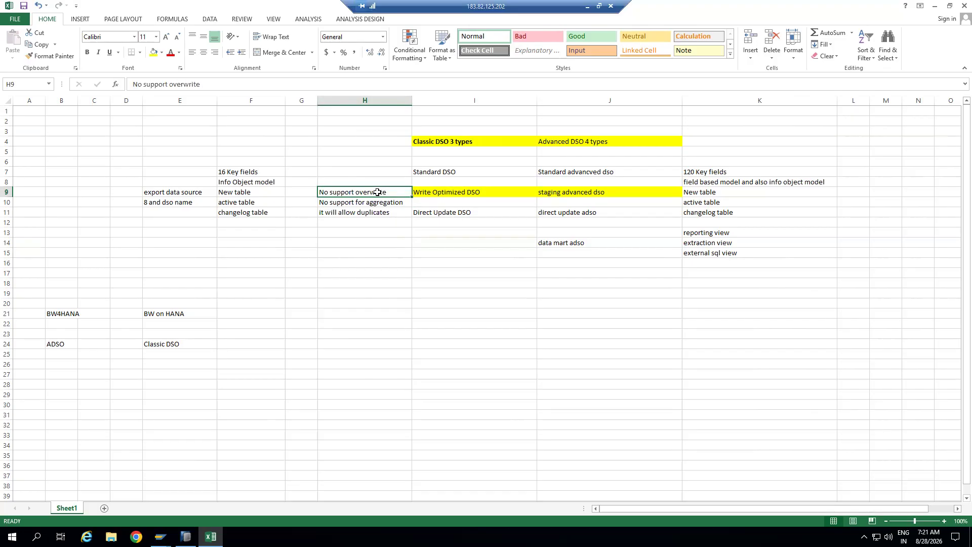
pyautogui.click(442, 191)
pyautogui.click(429, 215)
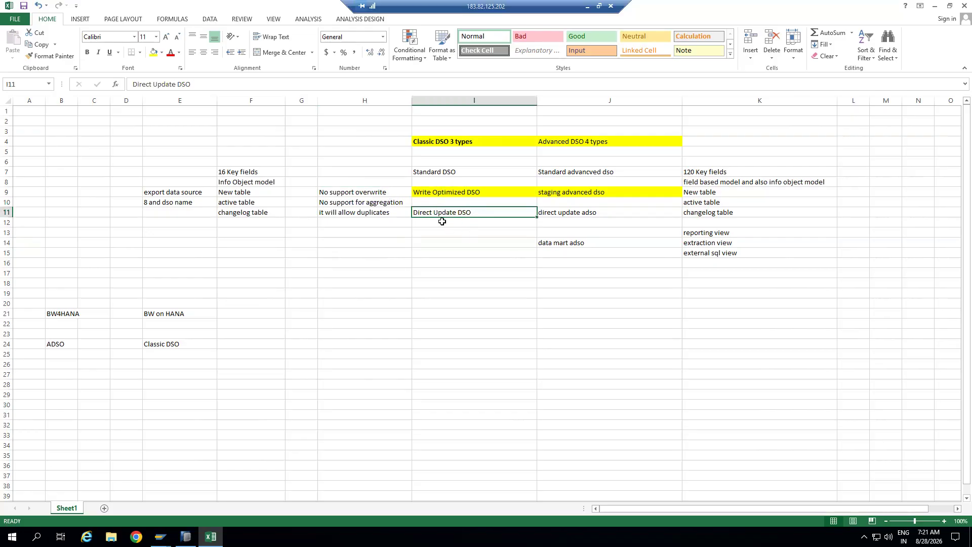
# Step: Enter "we cannot load data through DTP" in cell I13 as a note under Direct Update DSO
pyautogui.click(435, 234)
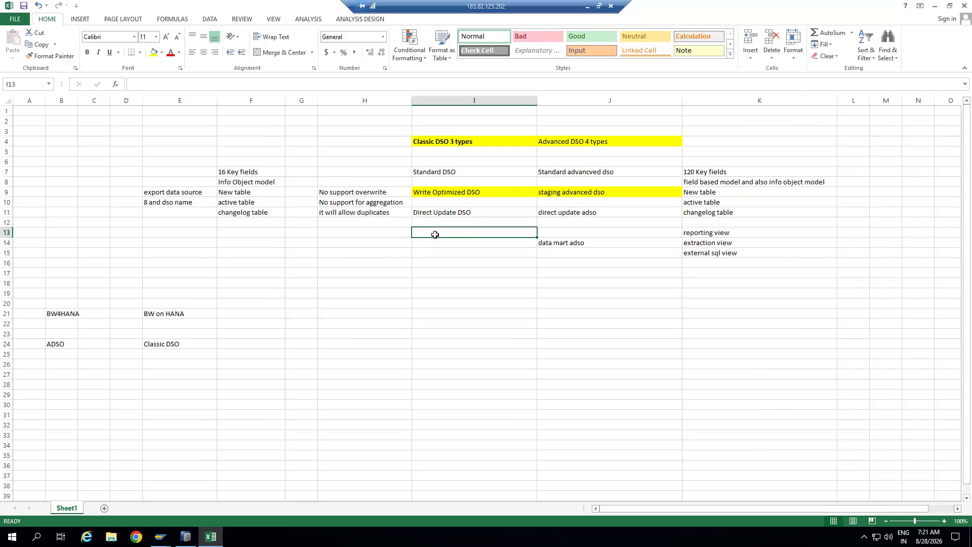
pyautogui.write('N')
pyautogui.press('BackSpace')
pyautogui.write('we cannot load ')
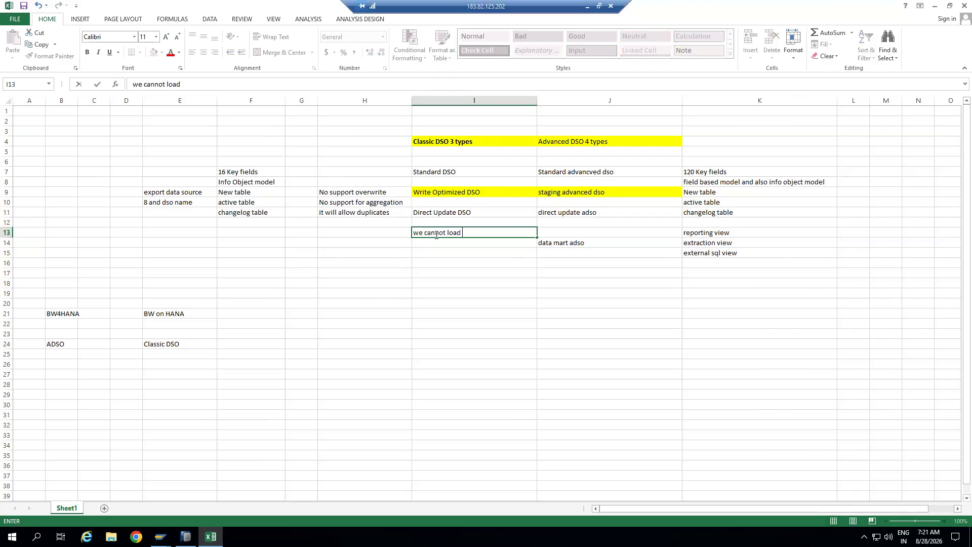
pyautogui.write('data through DTP')
# Step: Enter "APD" in cell I14 and its full form, "Analysis Process Designer", in cell I15
pyautogui.click(434, 244)
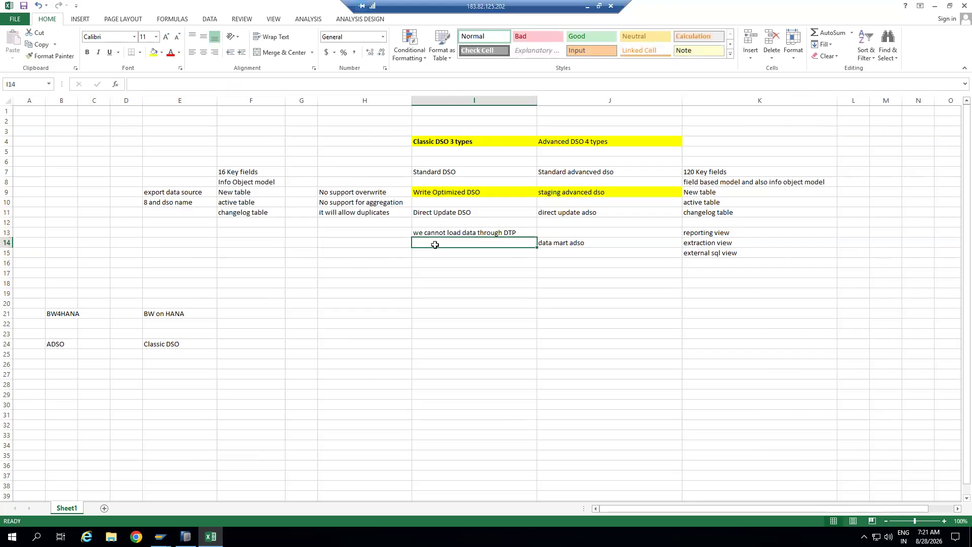
pyautogui.write('APD')
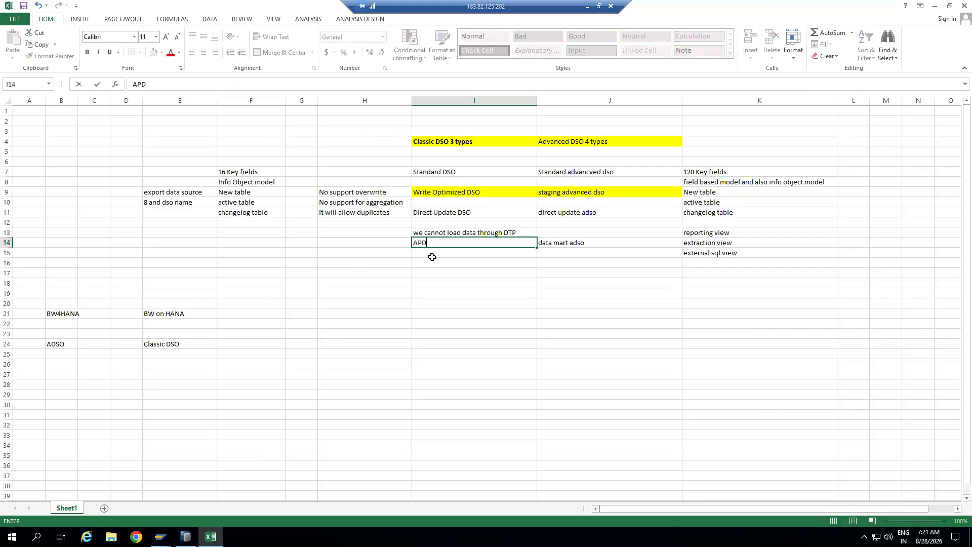
pyautogui.click(434, 254)
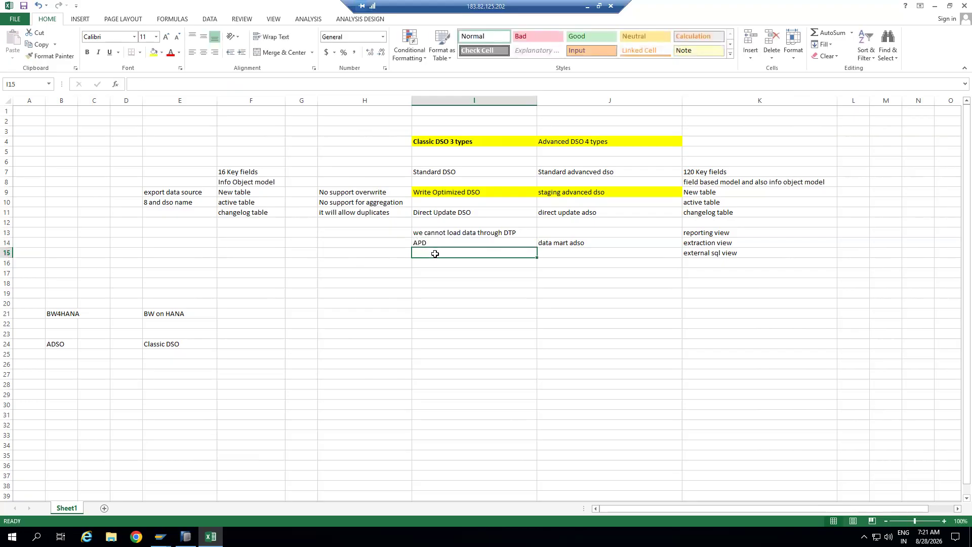
pyautogui.write('Analysis Process D')
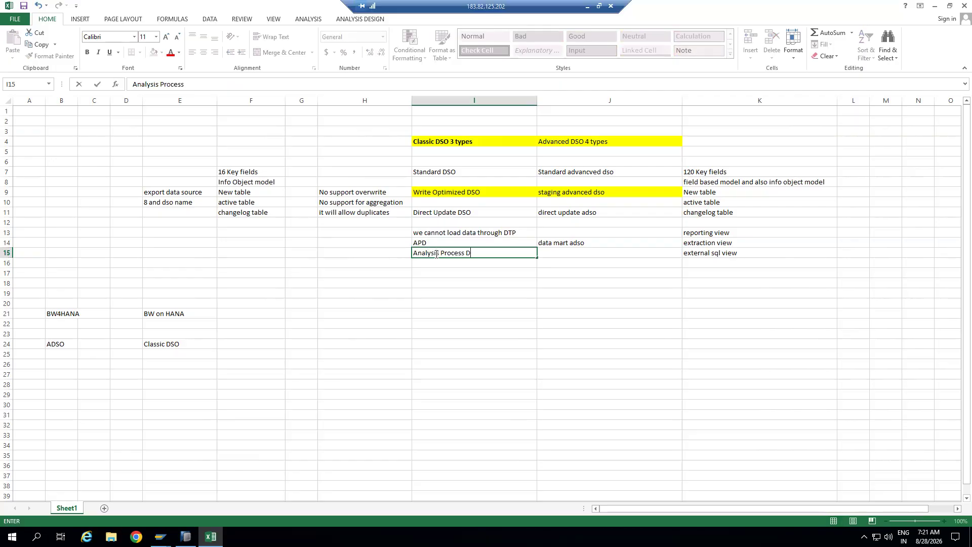
pyautogui.write('esigner')
pyautogui.click(453, 284)
pyautogui.click(444, 253)
# Step: Enter "Open Hub destination" in cell I17, below the Analysis Process Designer note
pyautogui.click(443, 271)
pyautogui.write('O')
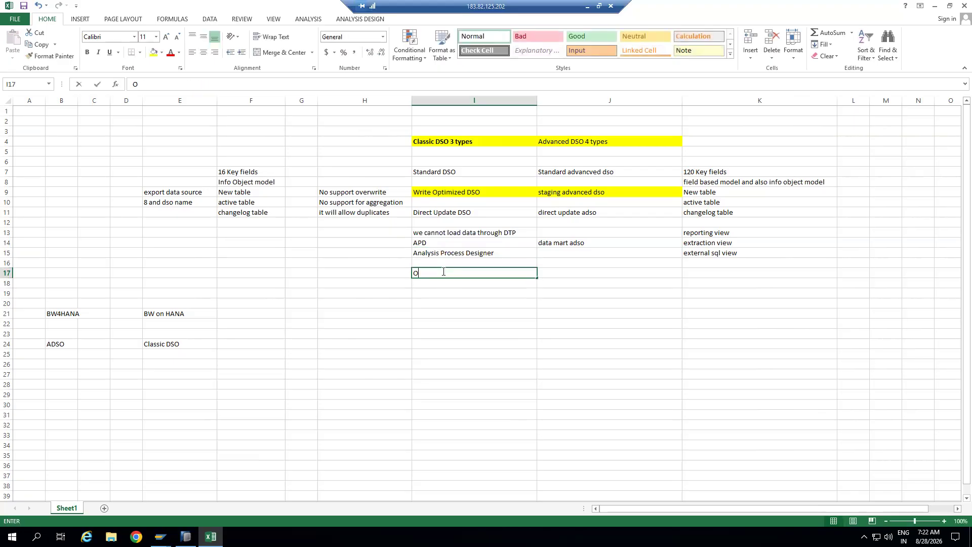
pyautogui.write('pen Hub')
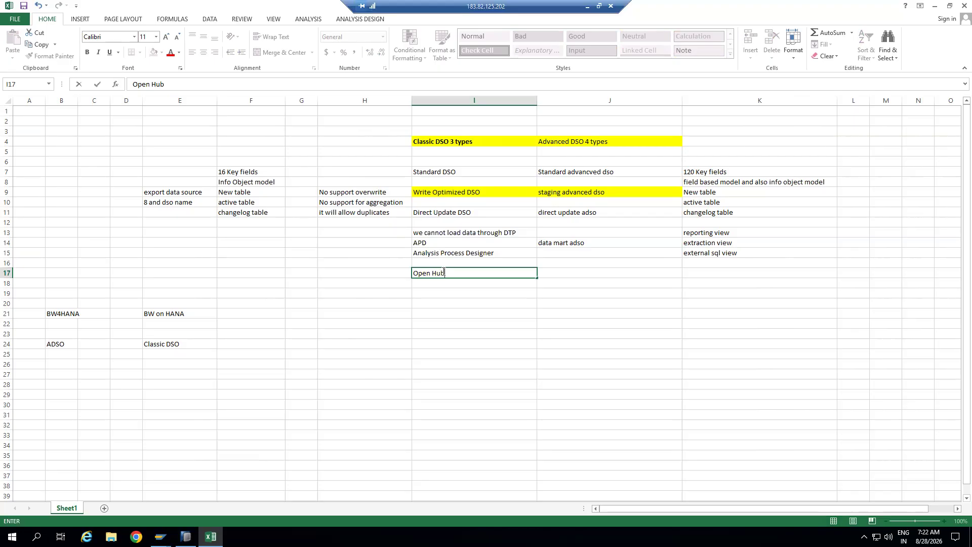
pyautogui.write(' destination')
pyautogui.click(461, 324)
# Step: Review the Direct Update DSO notes on DTP loading, APD, Analysis Process Designer and Open Hub destination
pyautogui.click(453, 254)
pyautogui.click(448, 274)
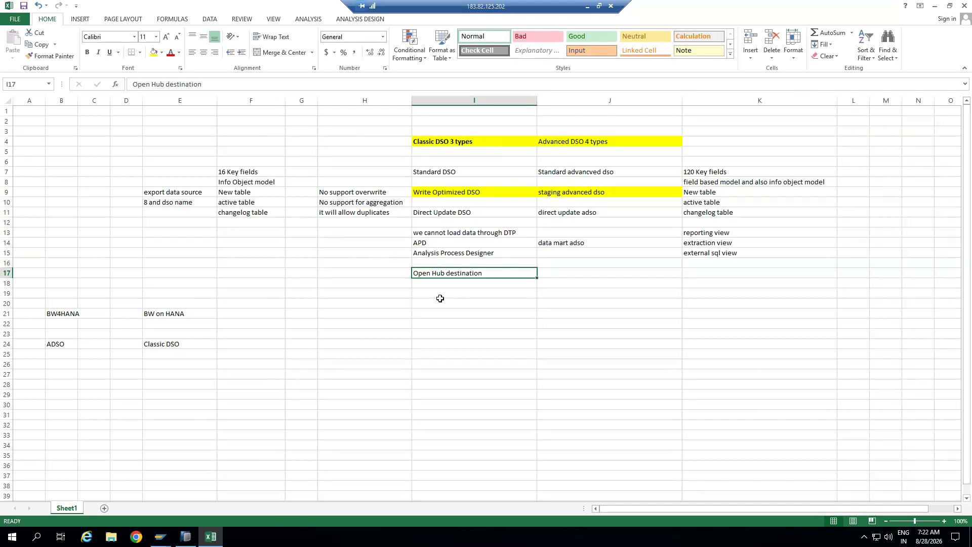
pyautogui.click(461, 233)
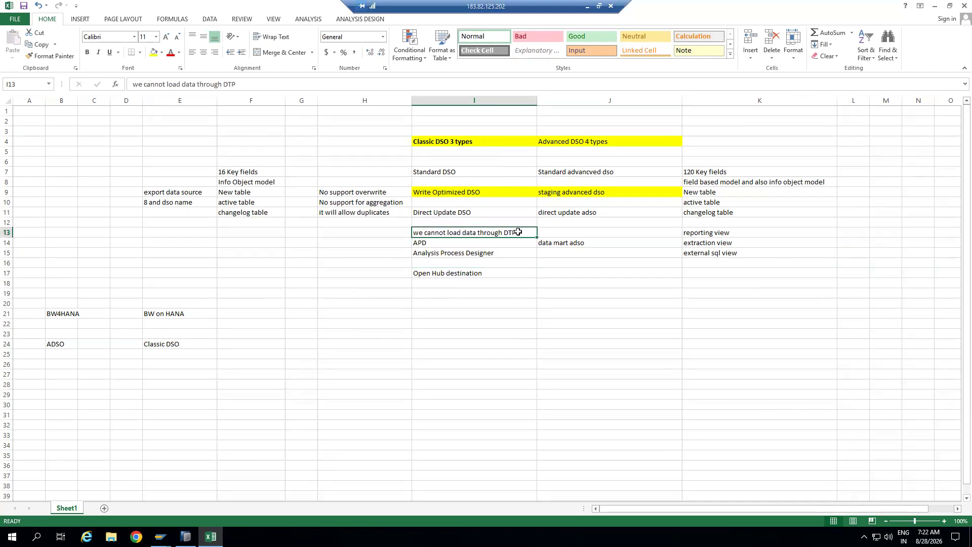
pyautogui.click(440, 251)
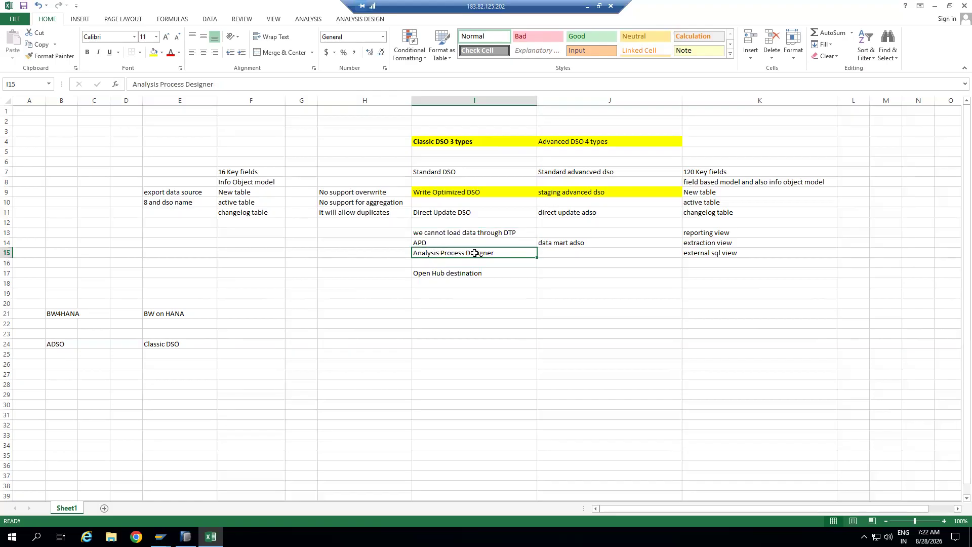
pyautogui.click(442, 213)
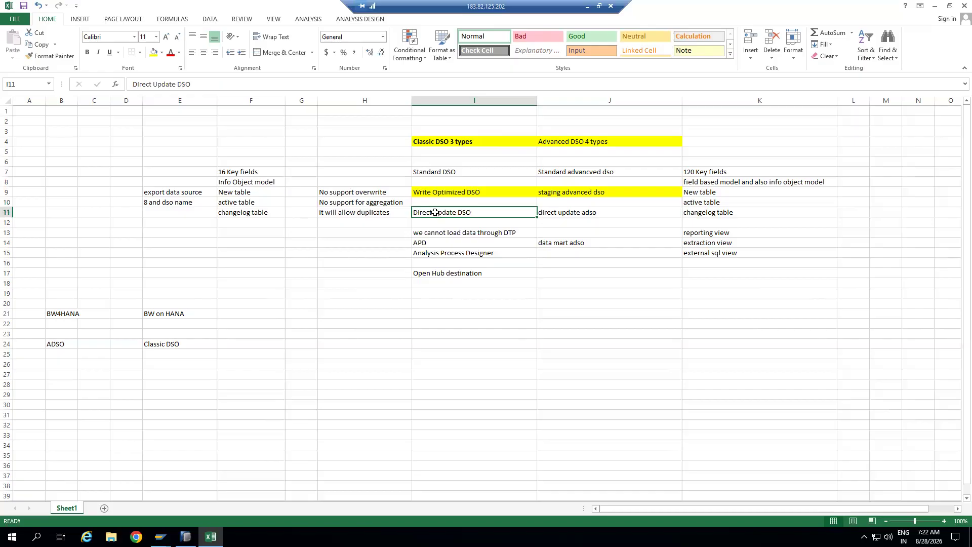
pyautogui.moveTo(428, 234); pyautogui.dragTo(427, 255)
pyautogui.click(474, 274)
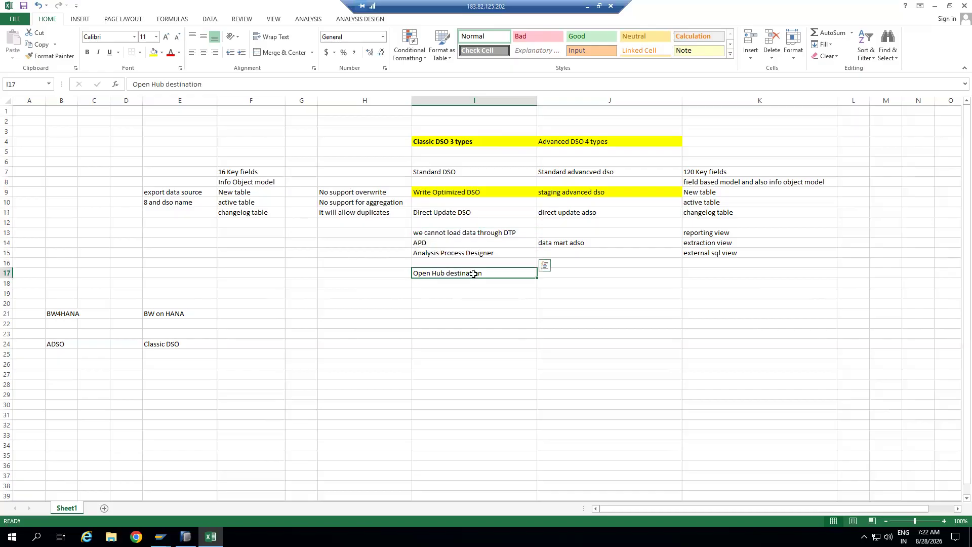
pyautogui.click(442, 295)
pyautogui.click(440, 274)
pyautogui.click(425, 242)
pyautogui.click(435, 272)
# Step: Switch to the SAP BW editor and insert InfoObjects 0DOC_NUM and 0DOC_ITM into the key fields of ZDSO_103
pyautogui.click(160, 537)
pyautogui.click(221, 488)
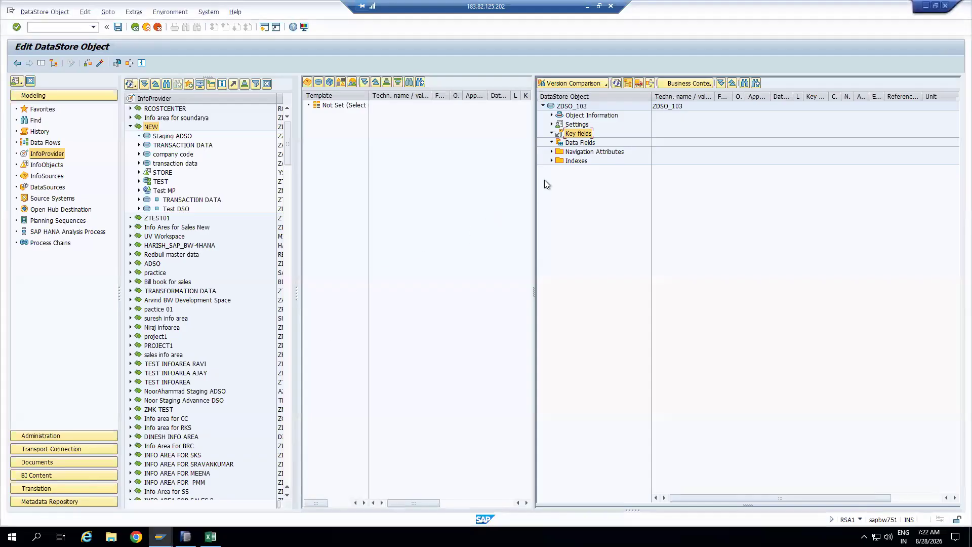
pyautogui.rightClick(575, 136)
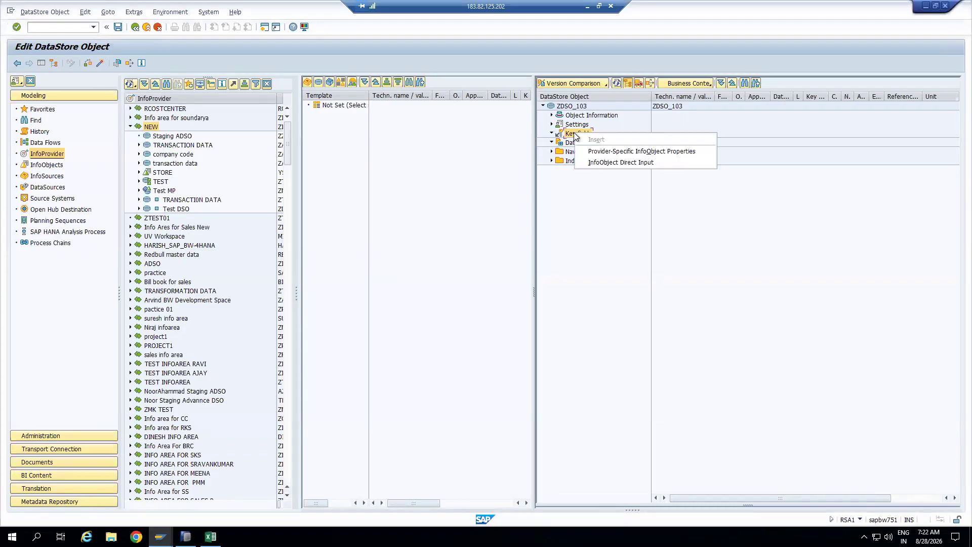
pyautogui.click(614, 162)
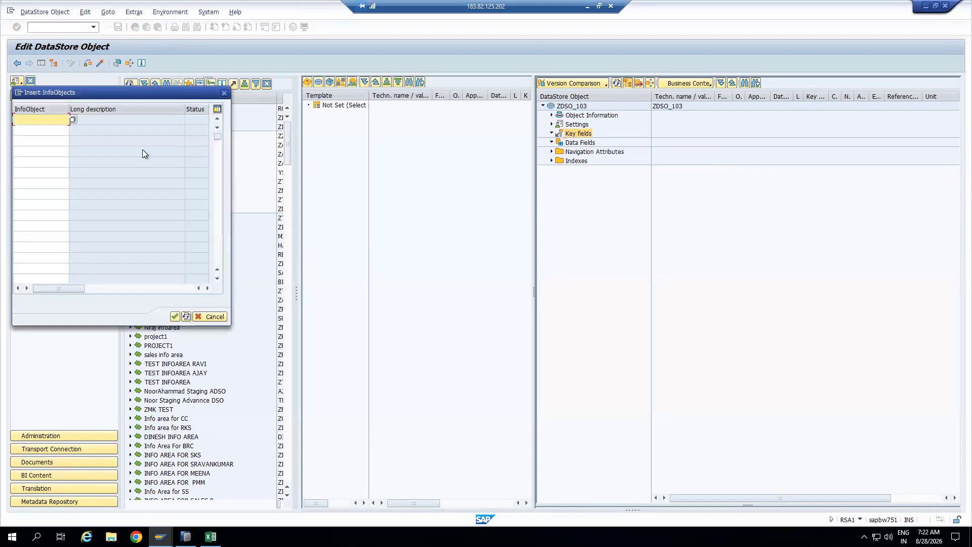
pyautogui.write('0DOC_NUM')
pyautogui.click(49, 130)
pyautogui.write('0DO')
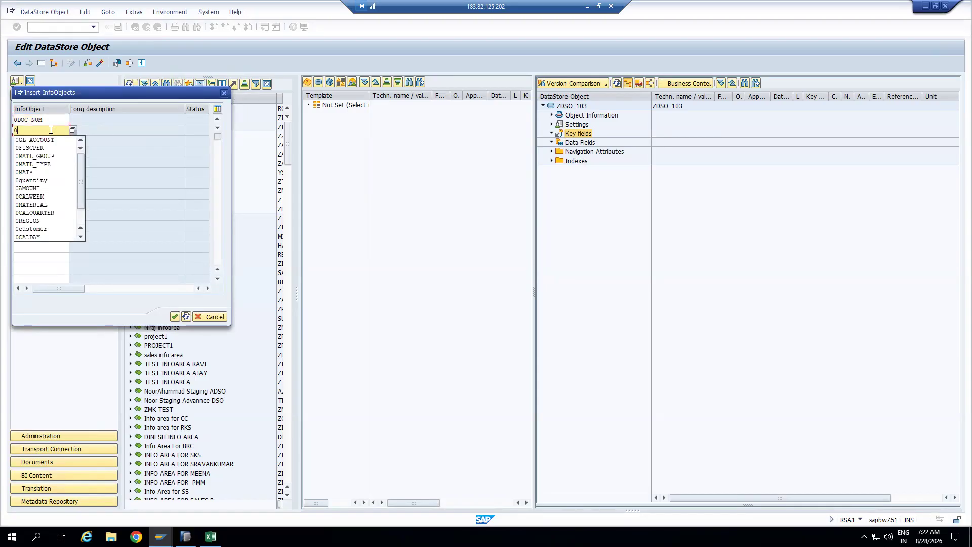
pyautogui.write('C_ITM')
pyautogui.press('Return')
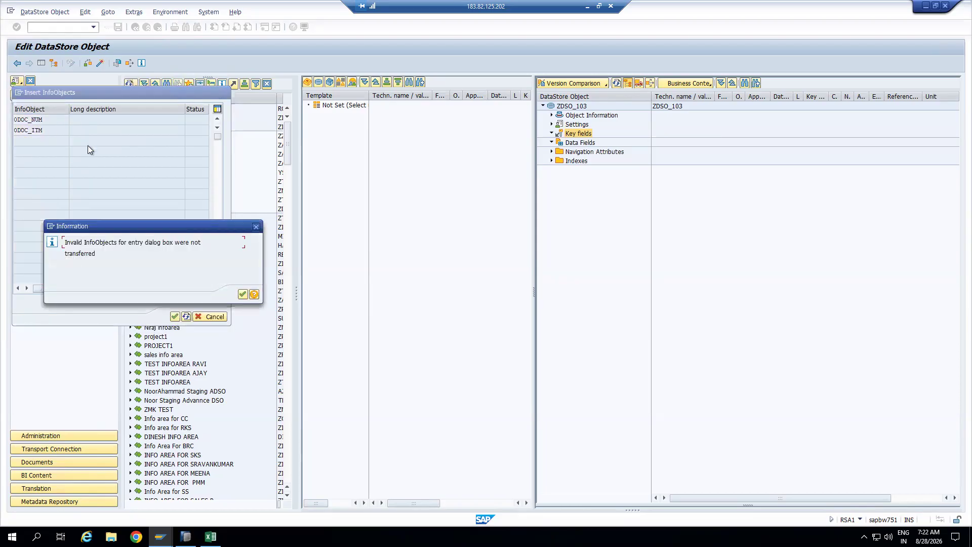
pyautogui.click(242, 294)
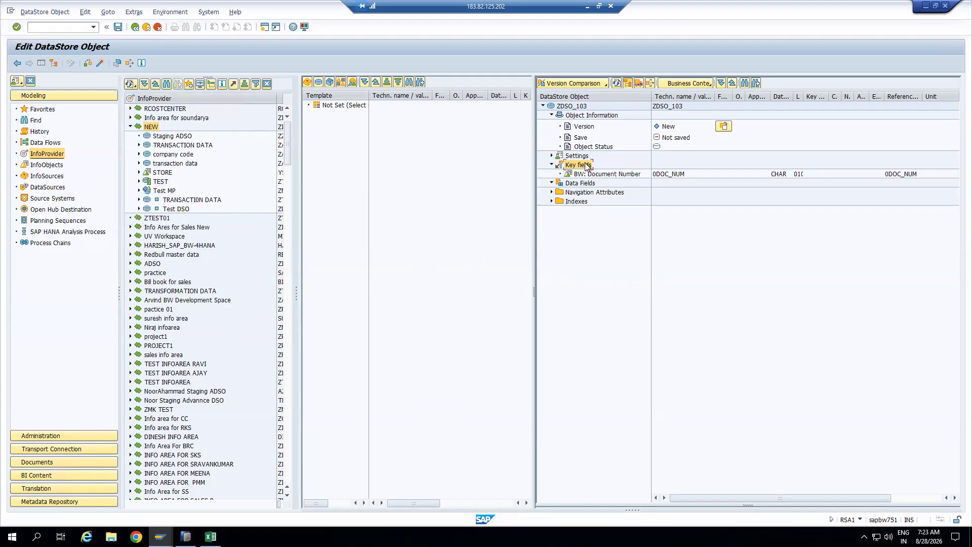
pyautogui.rightClick(586, 166)
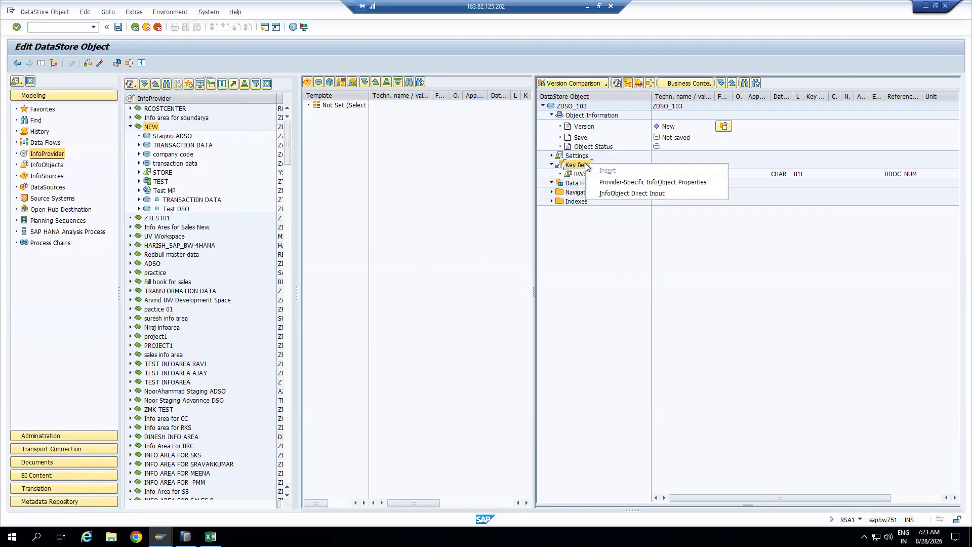
pyautogui.click(624, 193)
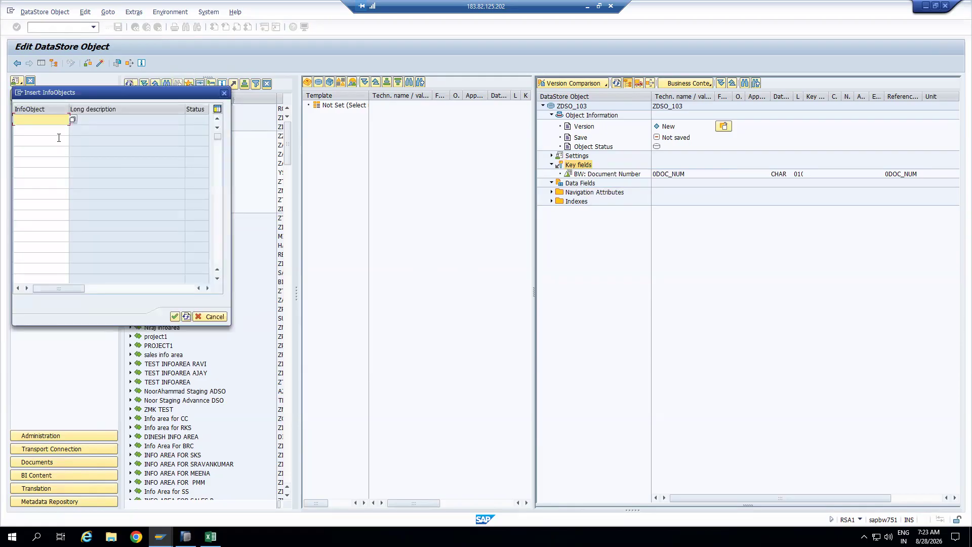
pyautogui.click(224, 93)
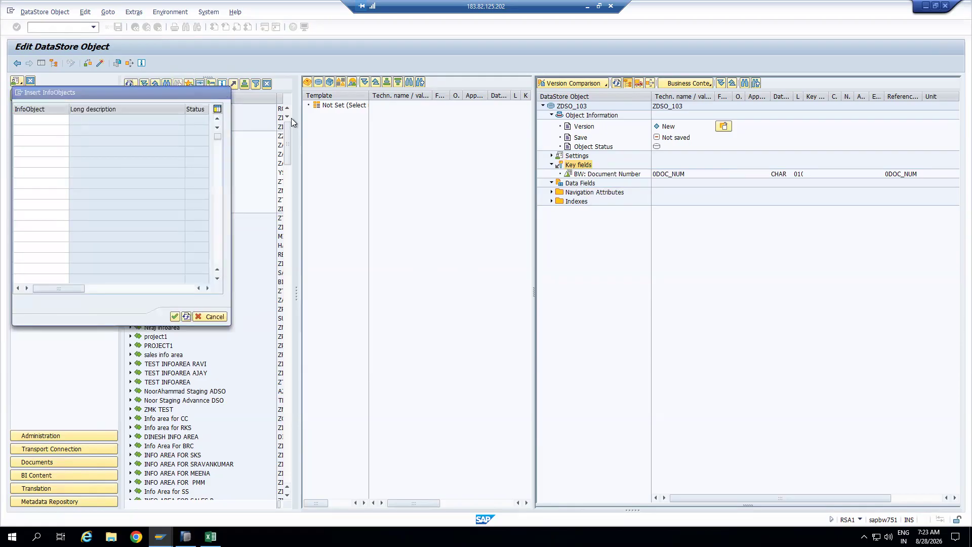
# Step: Insert InfoObjects 0CALDAY, 0CALMONTH, 0AMOUNT and 0QUANTITY into the data fields of ZDSO_103
pyautogui.rightClick(572, 184)
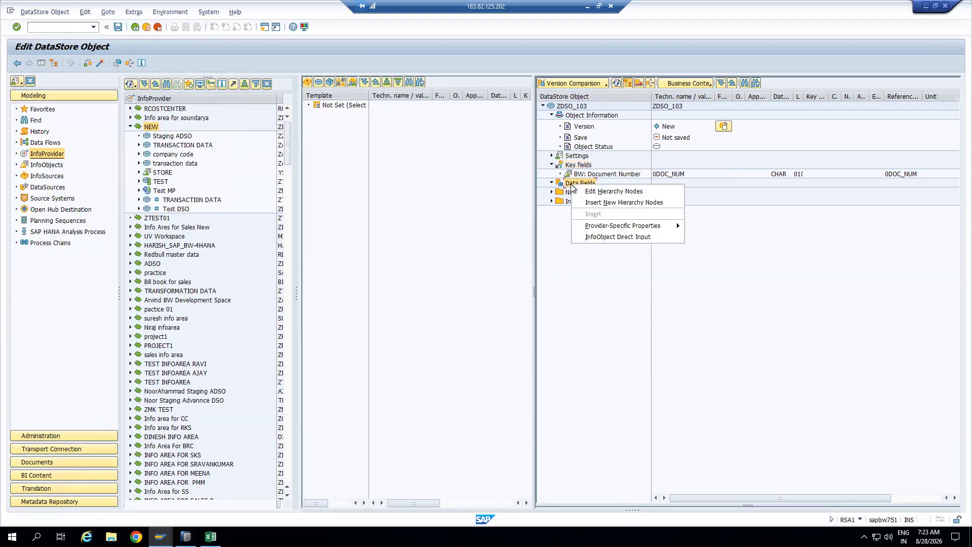
pyautogui.click(615, 237)
pyautogui.write('0CALDAY')
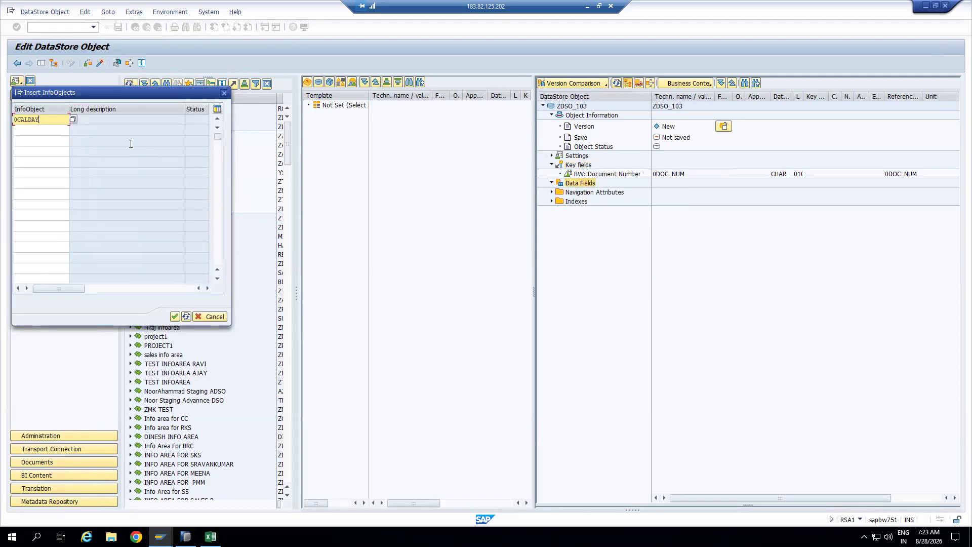
pyautogui.click(54, 131)
pyautogui.write('0CALMONT')
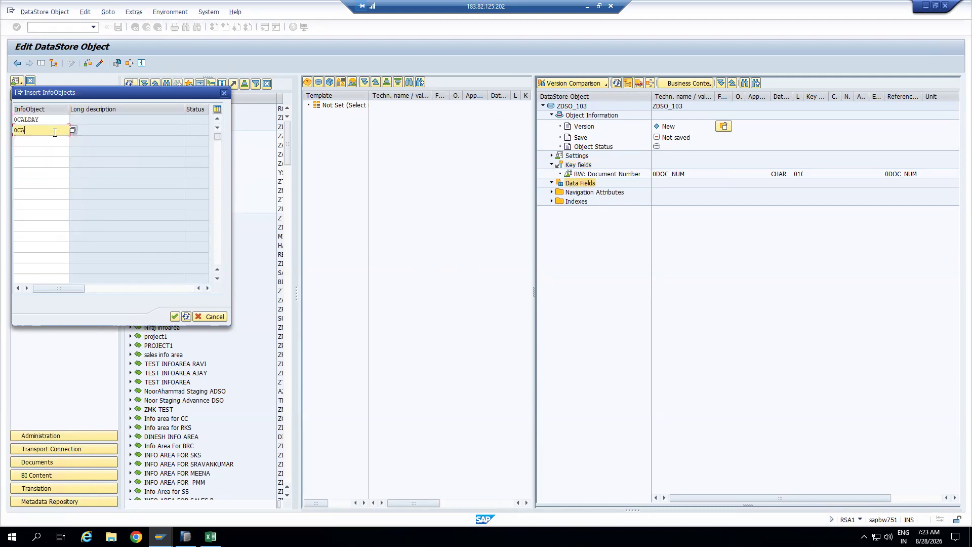
pyautogui.click(37, 141)
pyautogui.click(41, 144)
pyautogui.write('0AMOUNT')
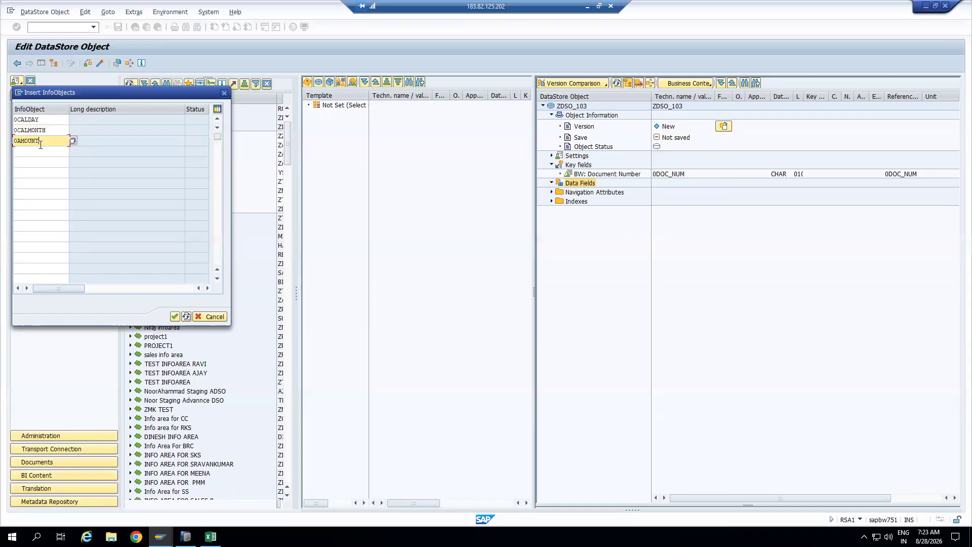
pyautogui.click(38, 151)
pyautogui.write('0QUANTITY')
pyautogui.press('Return')
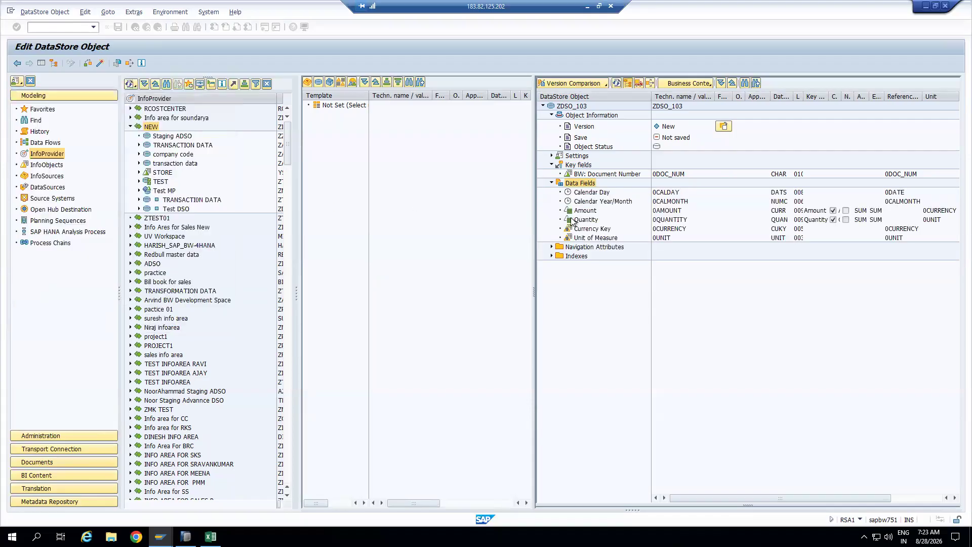
# Step: Examine the currency, unit and calendar data fields, the document number key field, and the Navigation Attributes folder of ZDSO_103
pyautogui.click(670, 227)
pyautogui.click(667, 237)
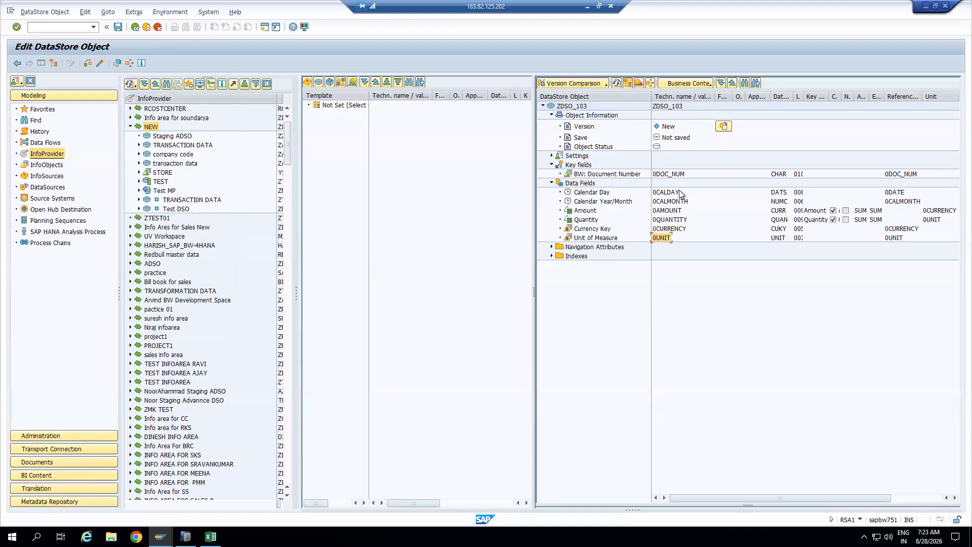
pyautogui.click(581, 183)
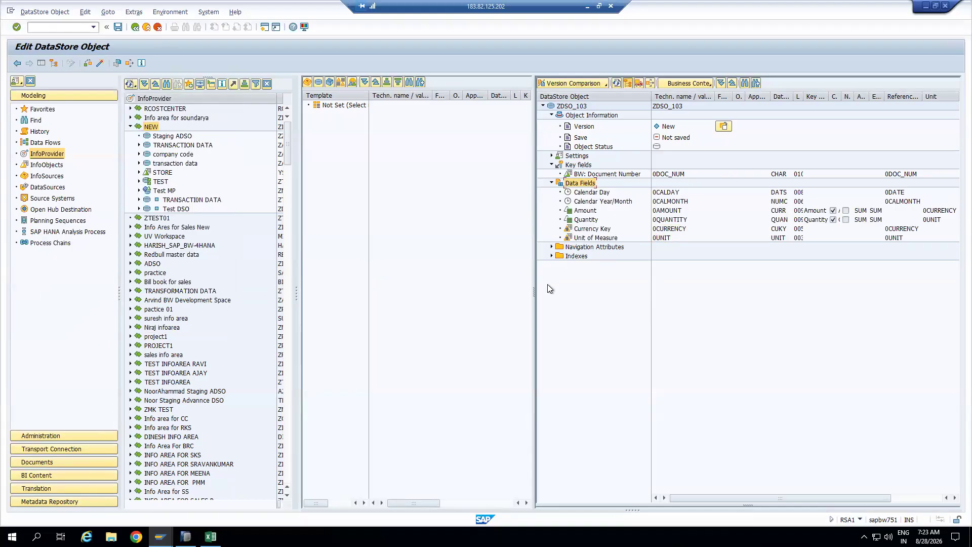
pyautogui.click(591, 192)
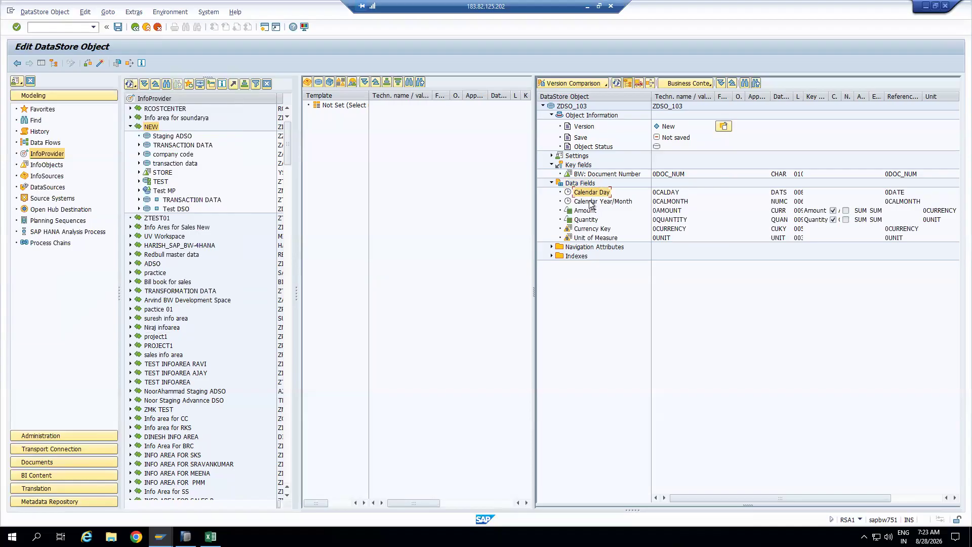
pyautogui.click(592, 201)
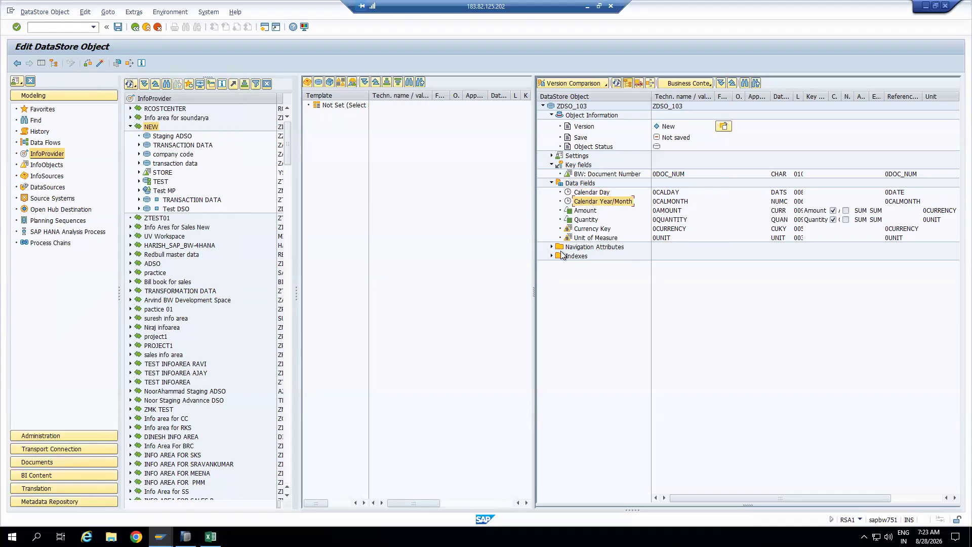
pyautogui.click(586, 165)
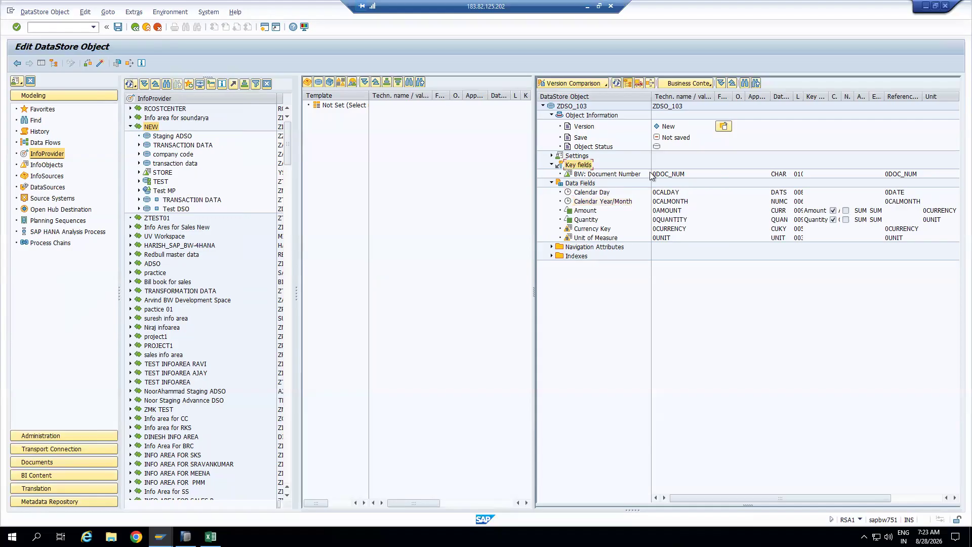
pyautogui.click(582, 175)
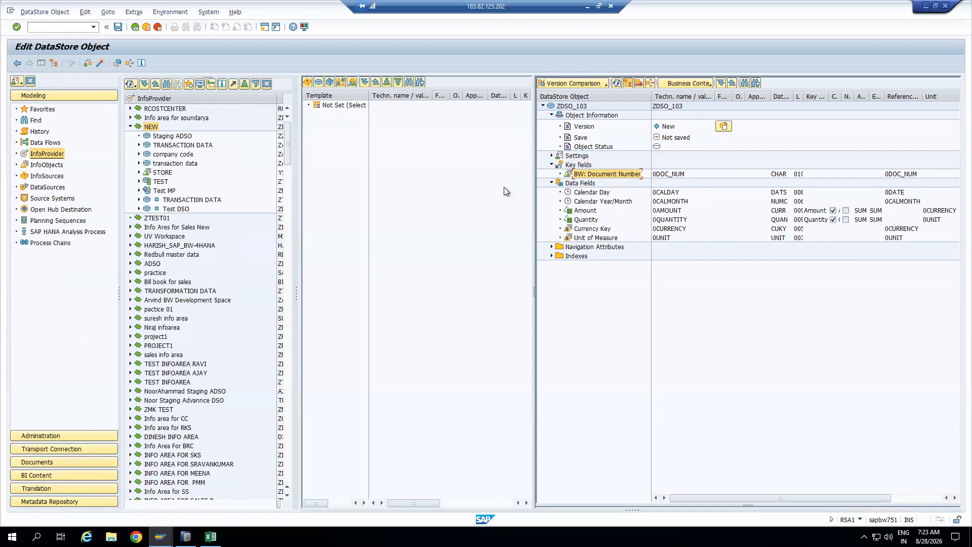
pyautogui.click(555, 248)
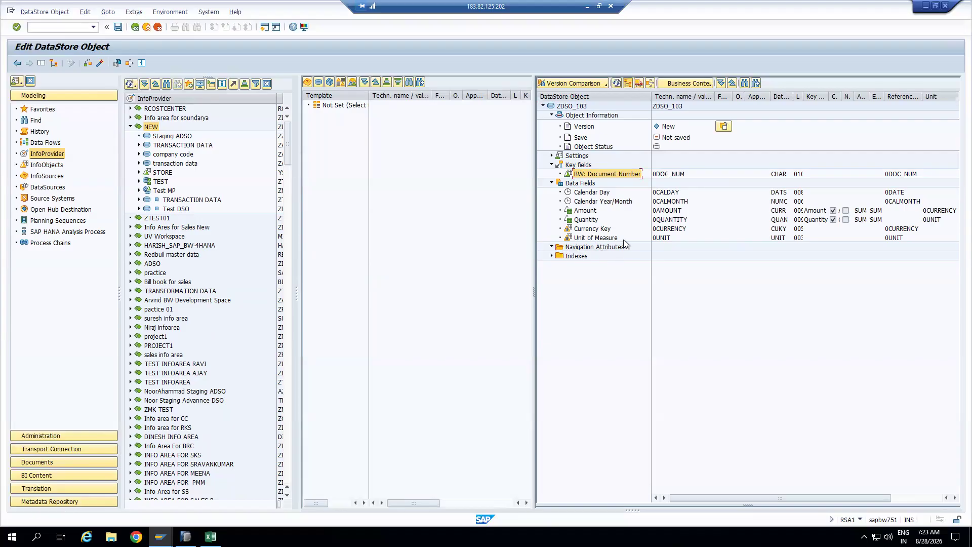
# Step: Insert InfoObject 0PLANT into the data fields of ZDSO_103
pyautogui.click(580, 184)
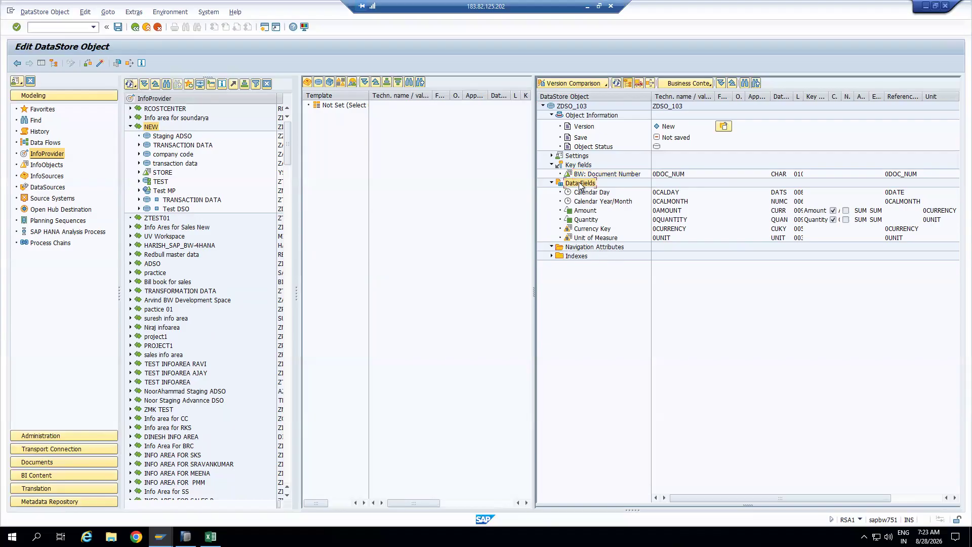
pyautogui.rightClick(580, 184)
pyautogui.click(684, 220)
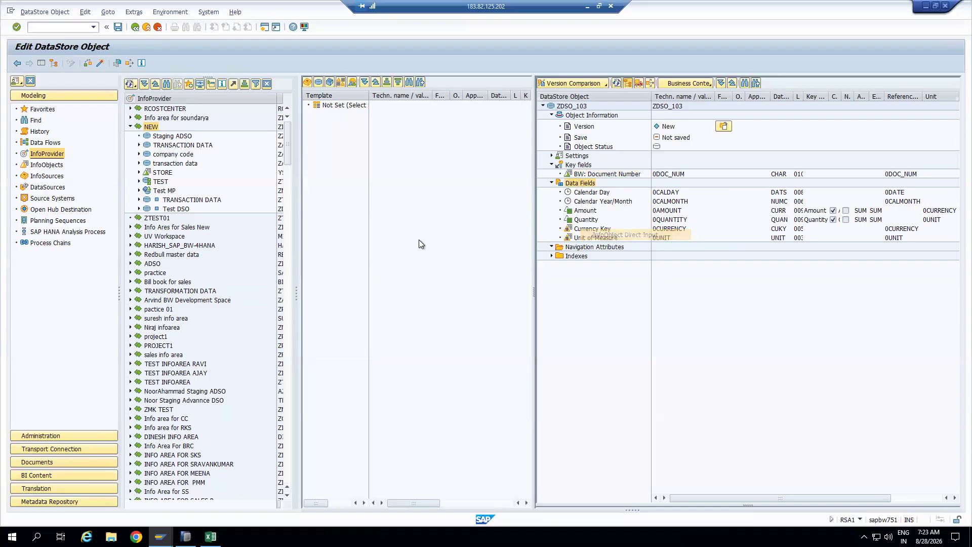
pyautogui.write('0PLANT')
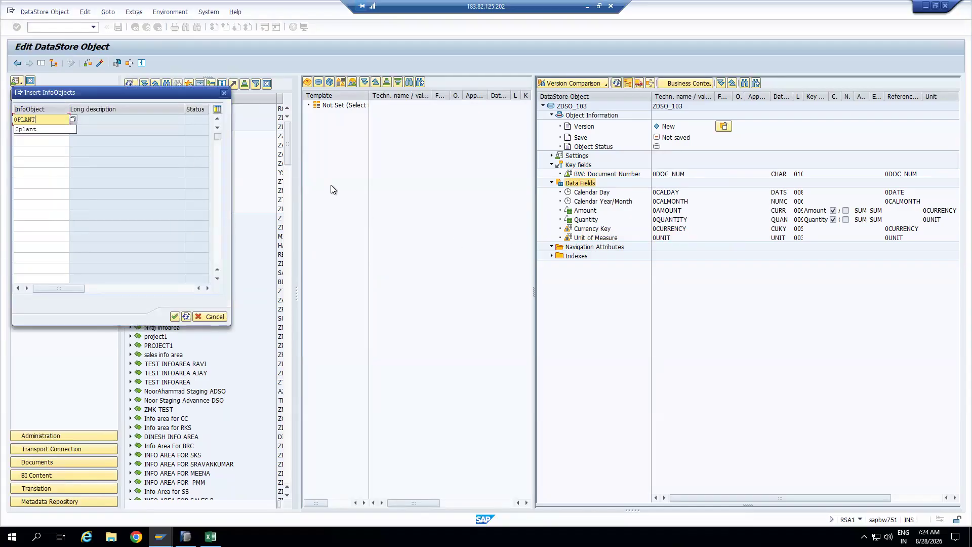
pyautogui.press('Return')
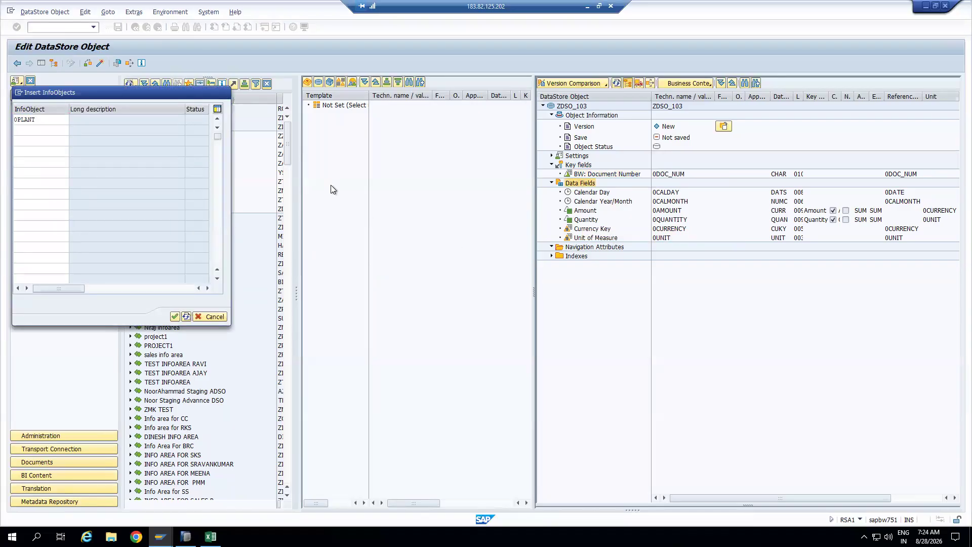
pyautogui.click(175, 316)
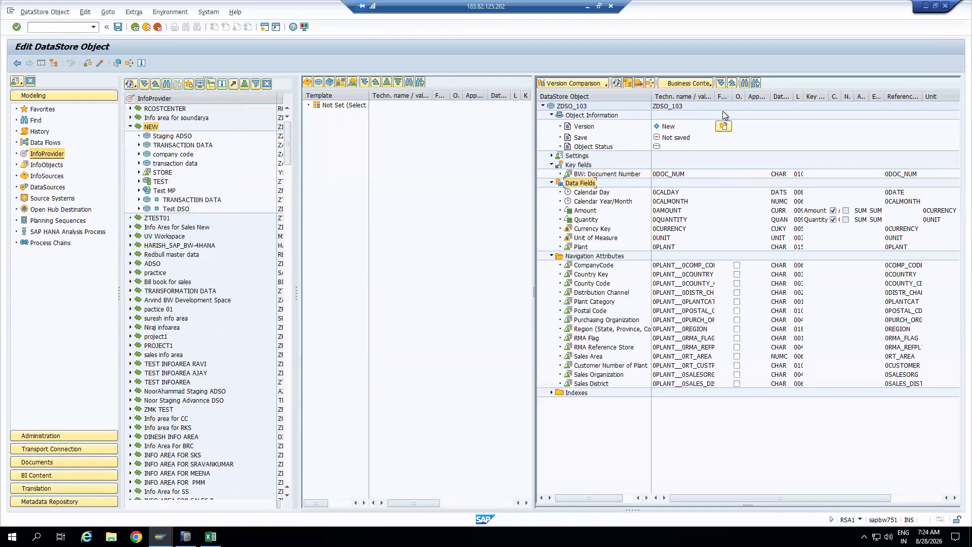
# Step: Widen the technical name column and examine the 0PLANT navigation attributes for company code, country, county code and distribution channel
pyautogui.moveTo(714, 96); pyautogui.dragTo(739, 96)
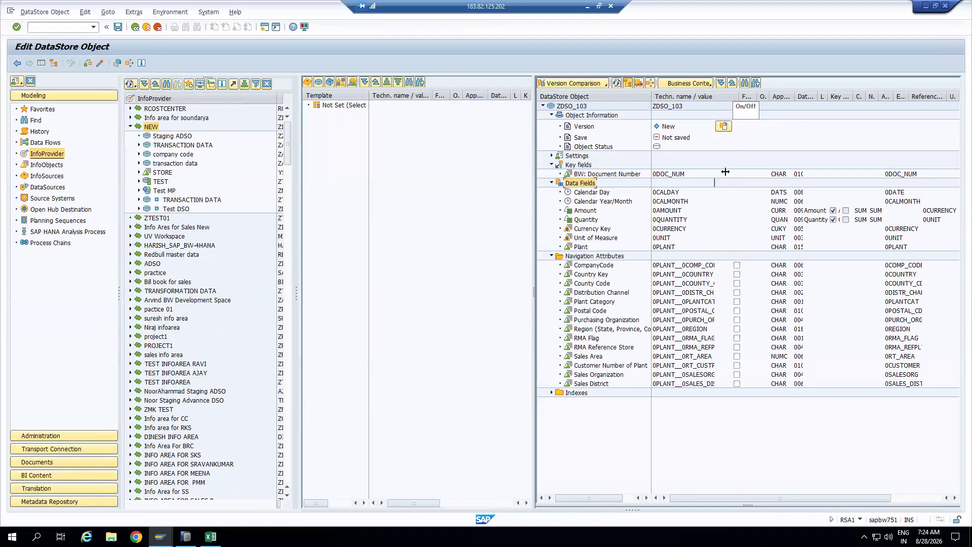
pyautogui.click(666, 268)
pyautogui.click(666, 276)
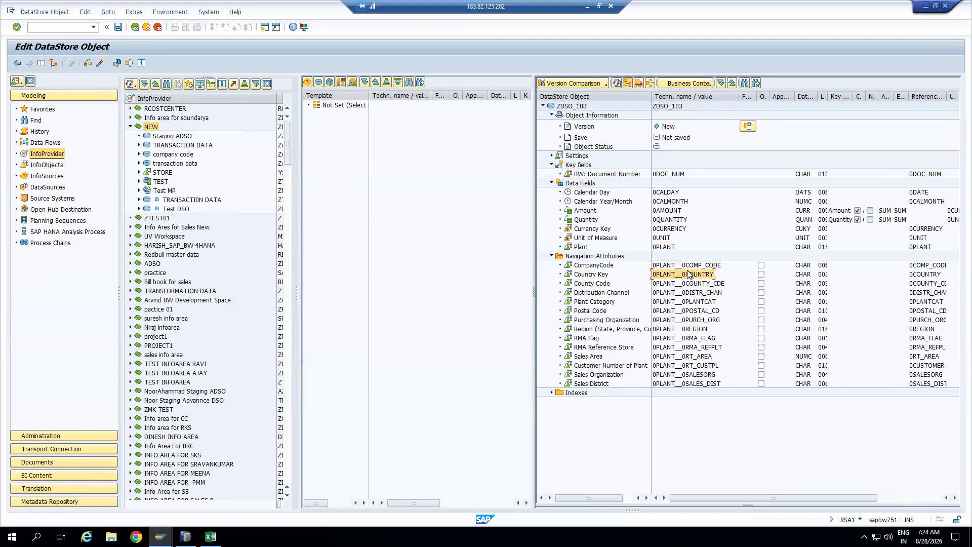
pyautogui.click(665, 283)
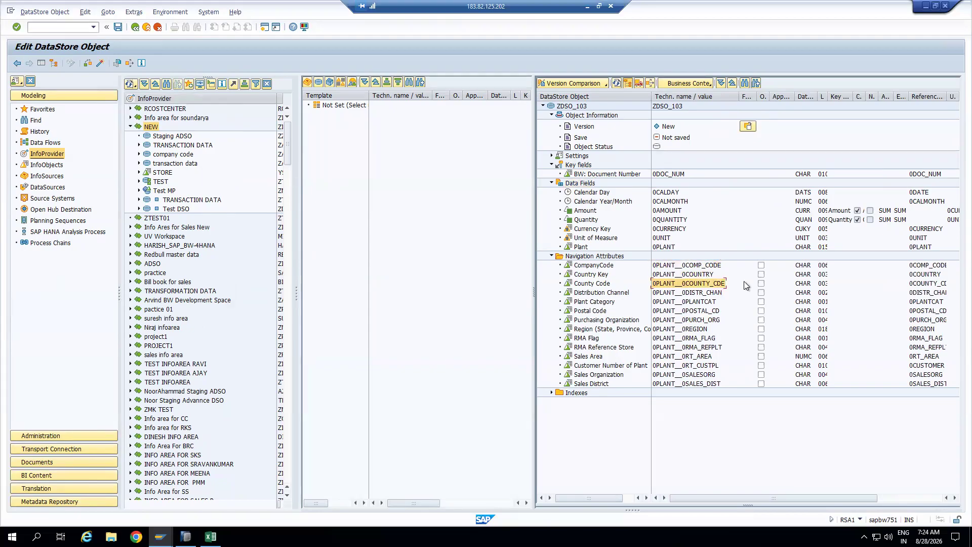
pyautogui.click(664, 293)
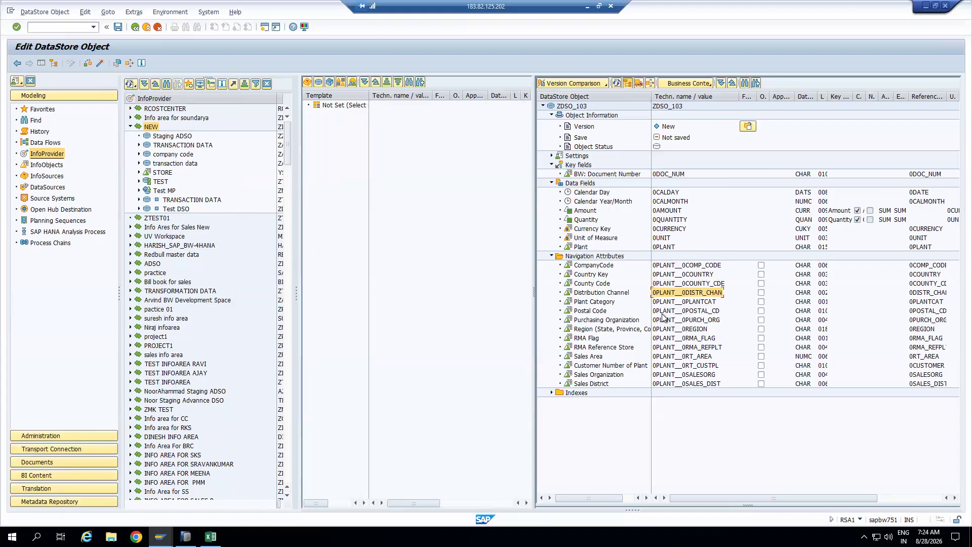
# Step: Open transaction RSD1 in a new session and display the characteristic 0PLANT
pyautogui.click(52, 27)
pyautogui.write('/orSD1')
pyautogui.press('Return')
pyautogui.write('0PLANNT')
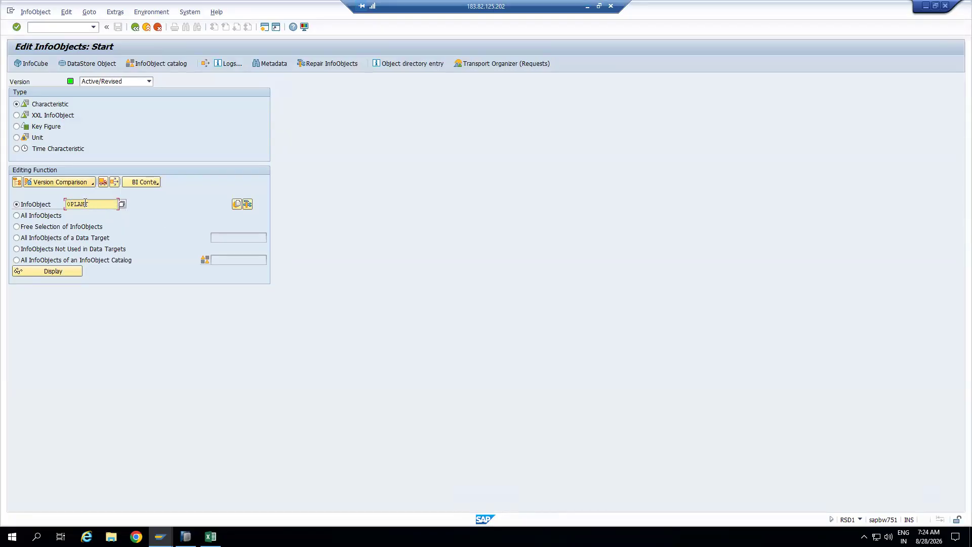
pyautogui.click(66, 271)
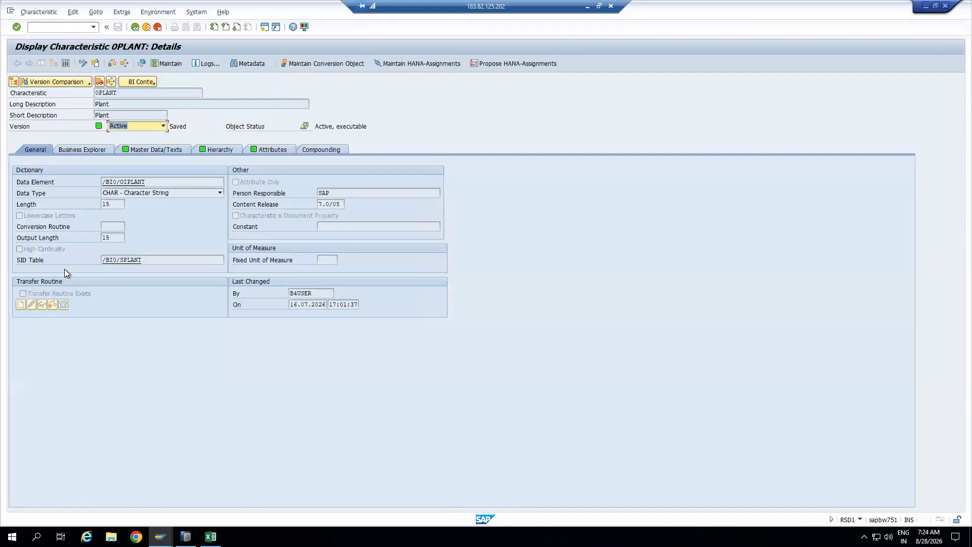
# Step: Show the detail and navigation attributes of 0PLANT and examine the navigation attribute name 0PLANT__0COUNTRY
pyautogui.click(277, 151)
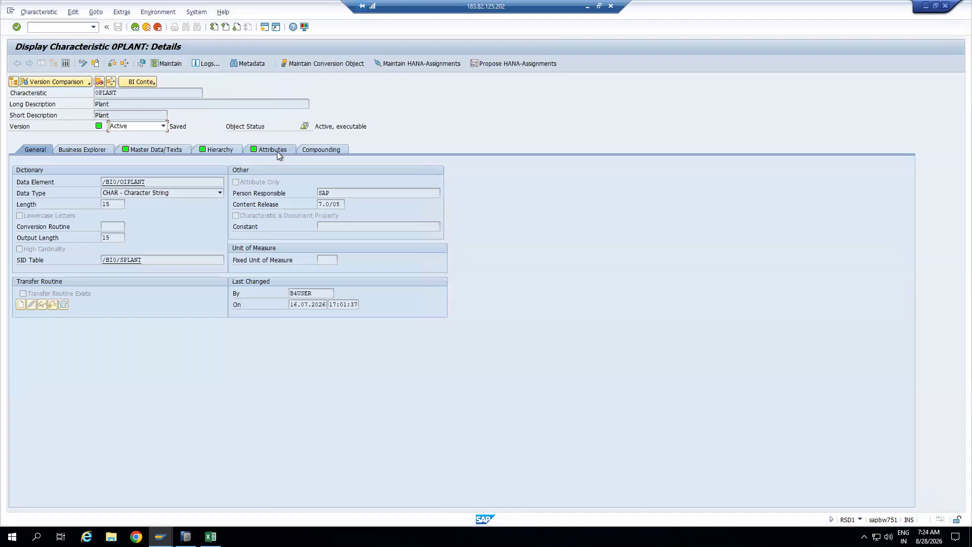
pyautogui.click(147, 169)
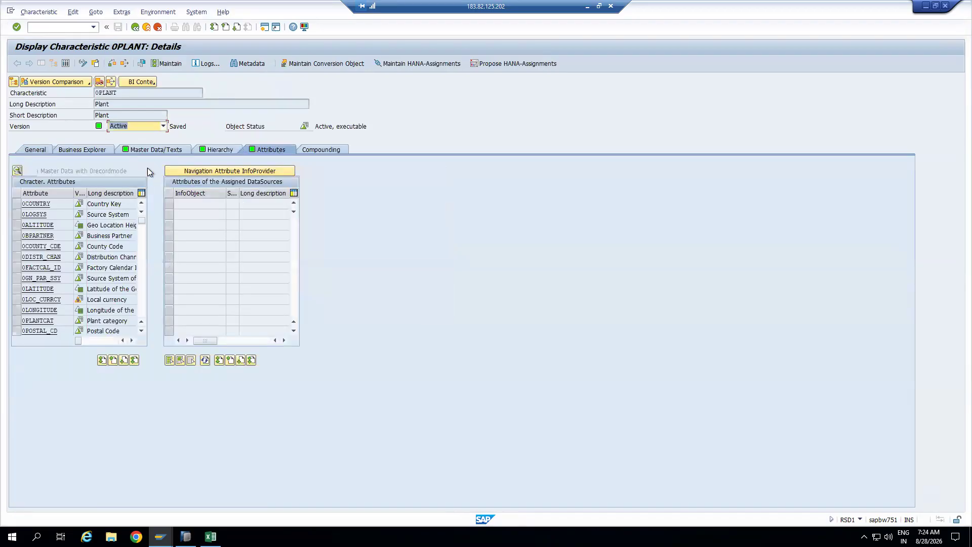
pyautogui.moveTo(430, 213); pyautogui.dragTo(347, 215)
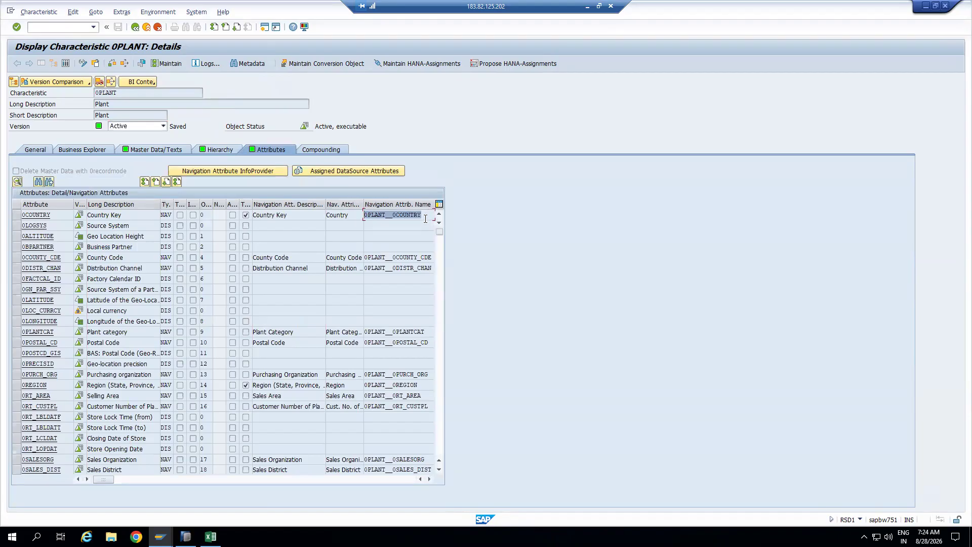
# Step: Compare the country key and county code navigation attributes of ZDSO_103 with their navigation attribute names in characteristic 0PLANT
pyautogui.hotkey('alt', 'Tab')
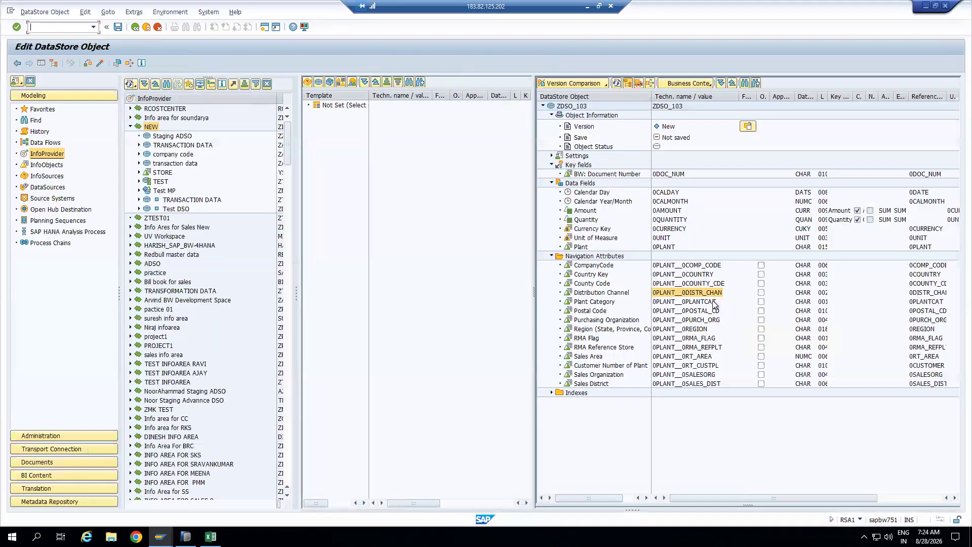
pyautogui.click(698, 278)
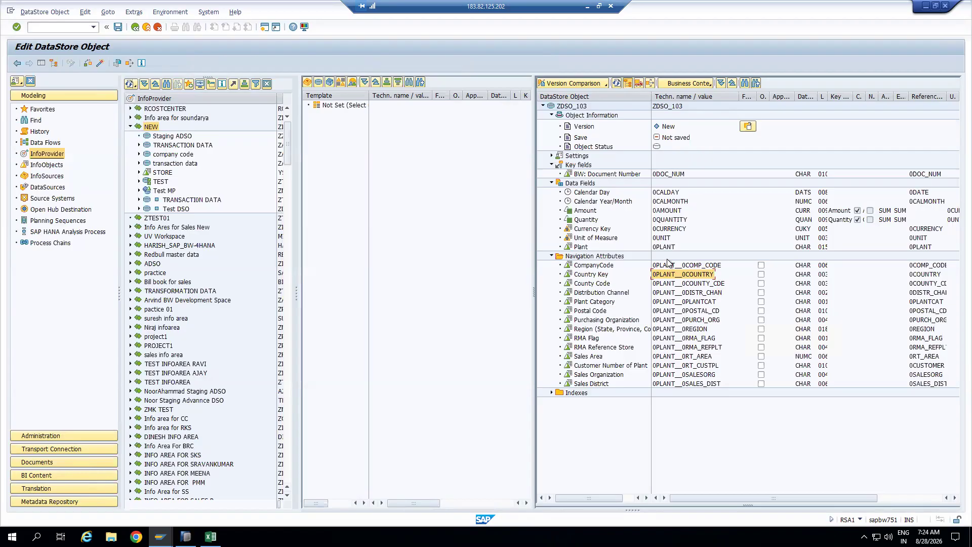
pyautogui.doubleClick(689, 274)
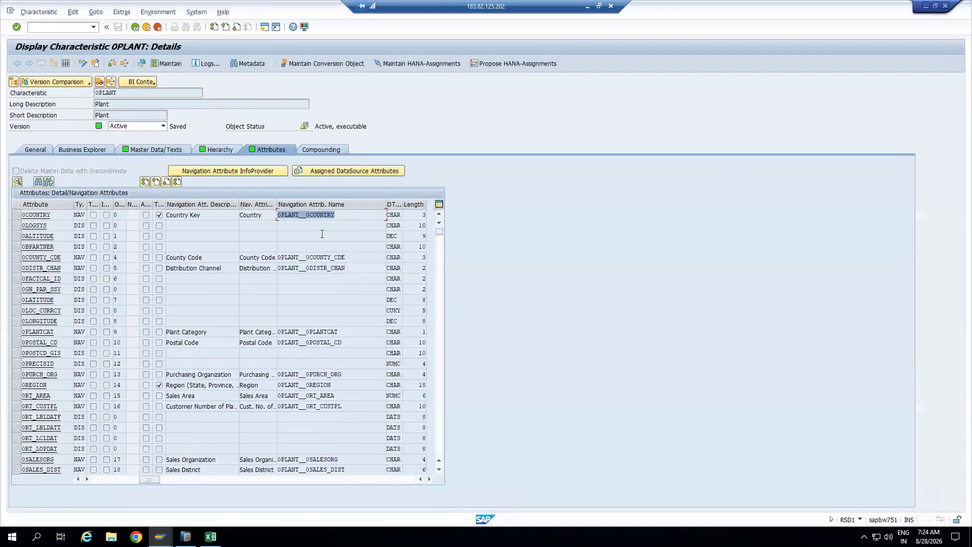
pyautogui.moveTo(355, 258); pyautogui.dragTo(307, 260)
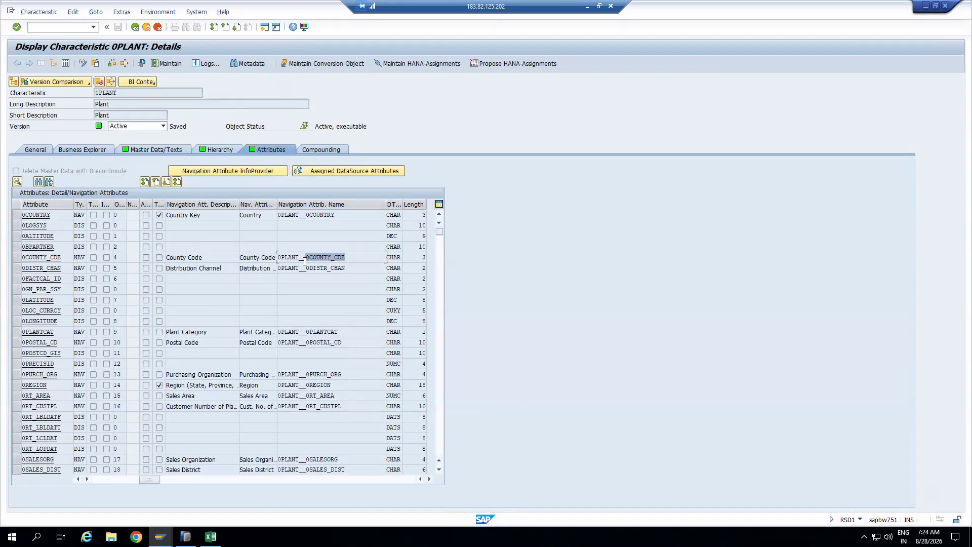
pyautogui.press('F3')
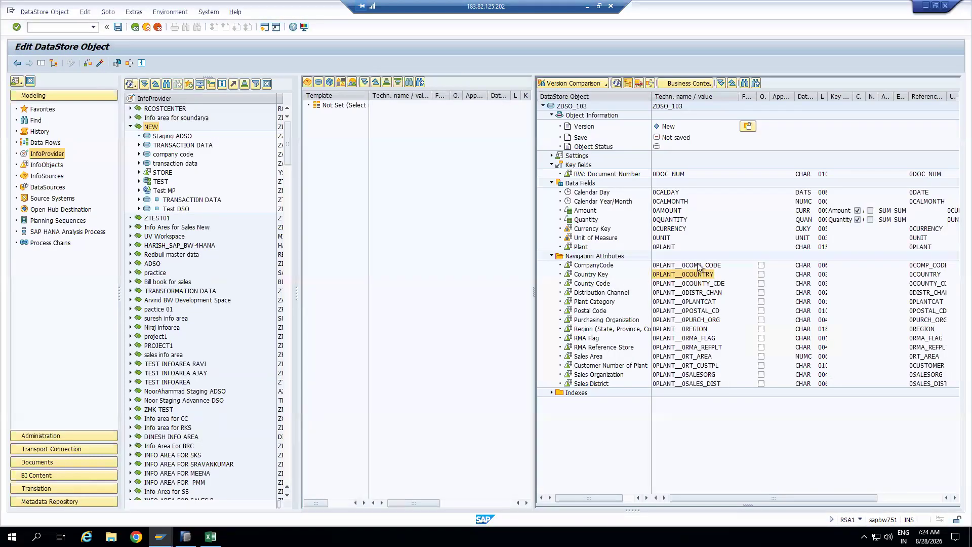
pyautogui.click(706, 286)
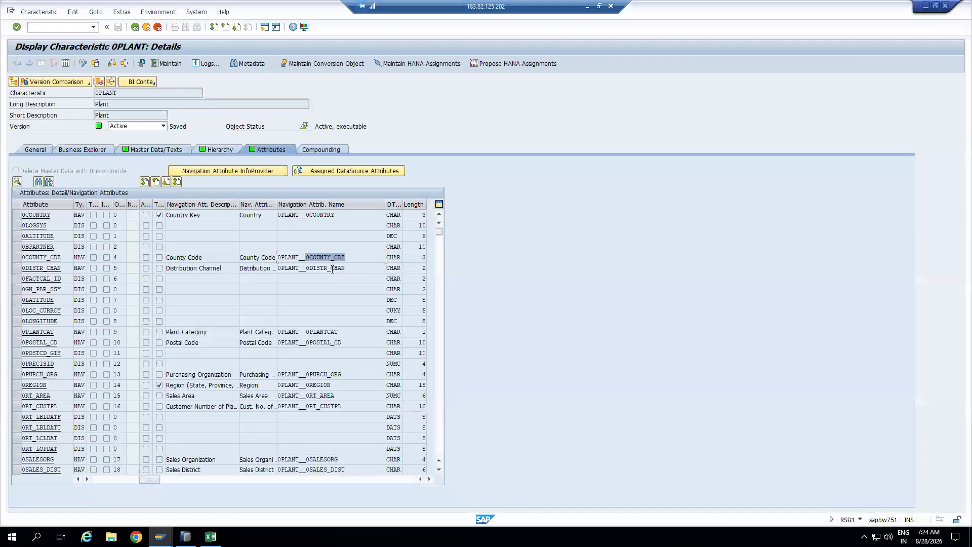
# Step: Check the distribution channel and plant category navigation attributes of ZDSO_103 against 0PLANT__0DISTR_CHAN and 0PLANT__0PLANTCAT in the characteristic
pyautogui.moveTo(346, 267); pyautogui.dragTo(299, 268)
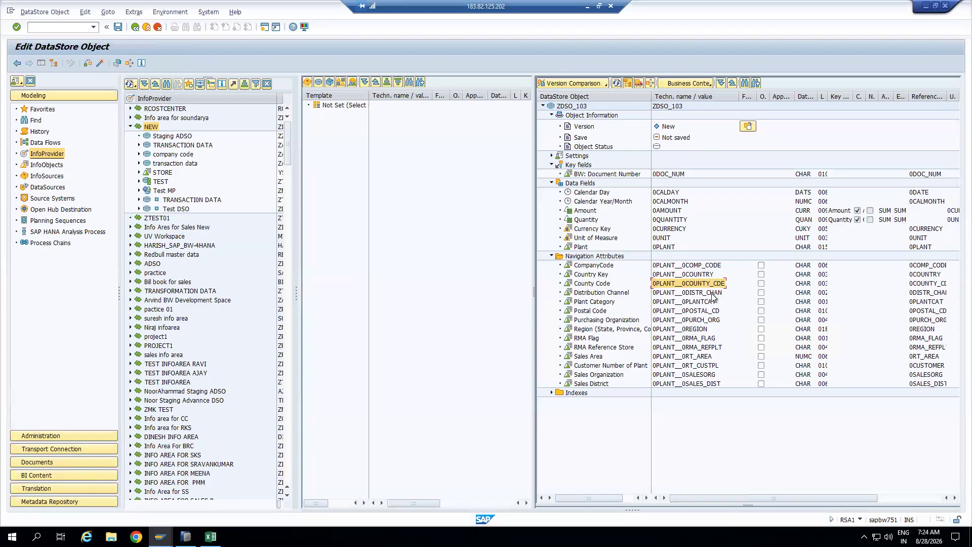
pyautogui.click(716, 292)
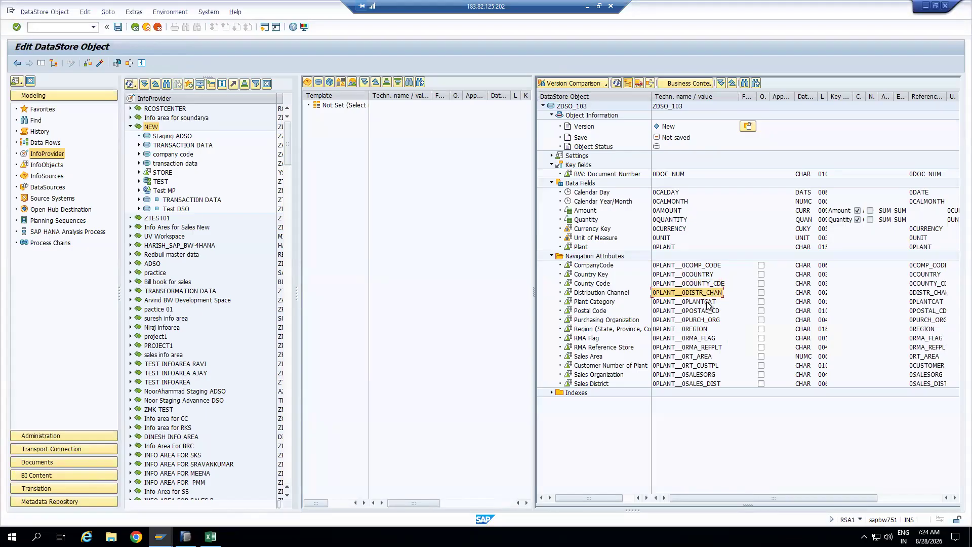
pyautogui.click(708, 301)
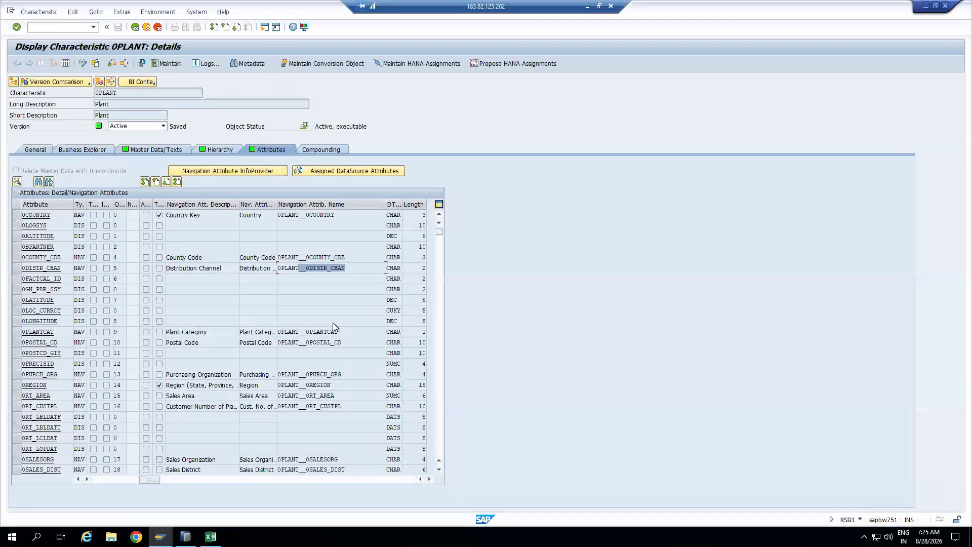
pyautogui.moveTo(344, 332); pyautogui.dragTo(307, 338)
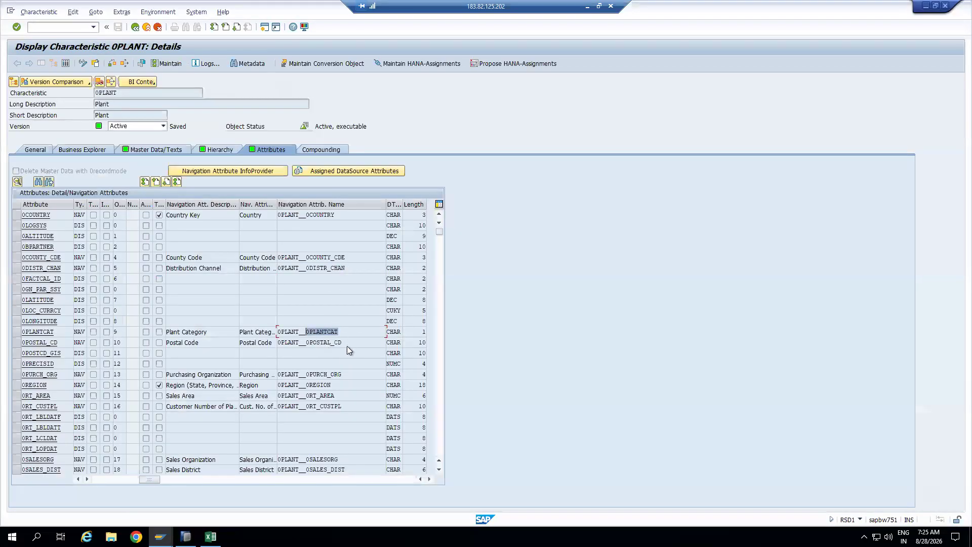
# Step: Examine the postal code and purchasing organization navigation attributes in ZDSO_103, and purchasing organization through sales area in 0PLANT
pyautogui.hotkey('alt', 'Tab')
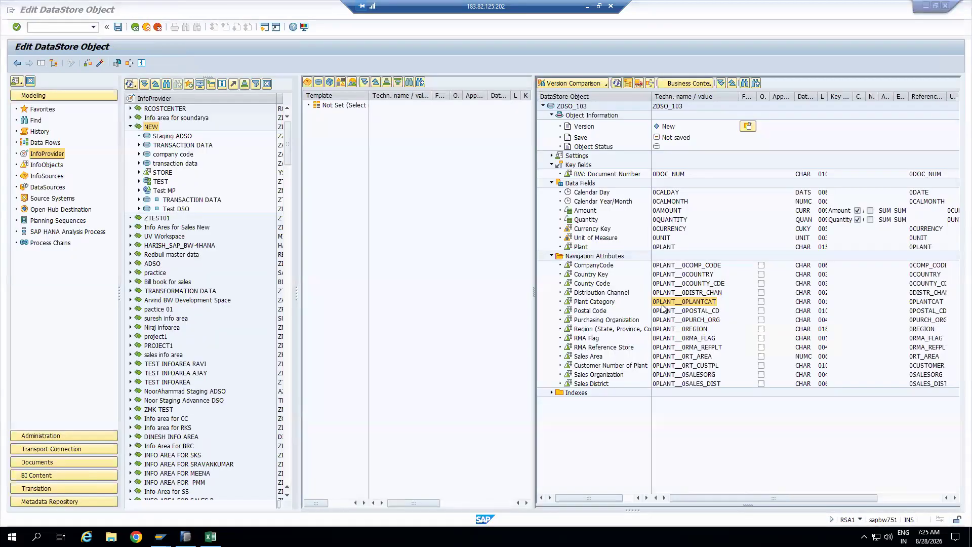
pyautogui.click(704, 310)
pyautogui.click(704, 321)
pyautogui.hotkey('alt', 'Tab')
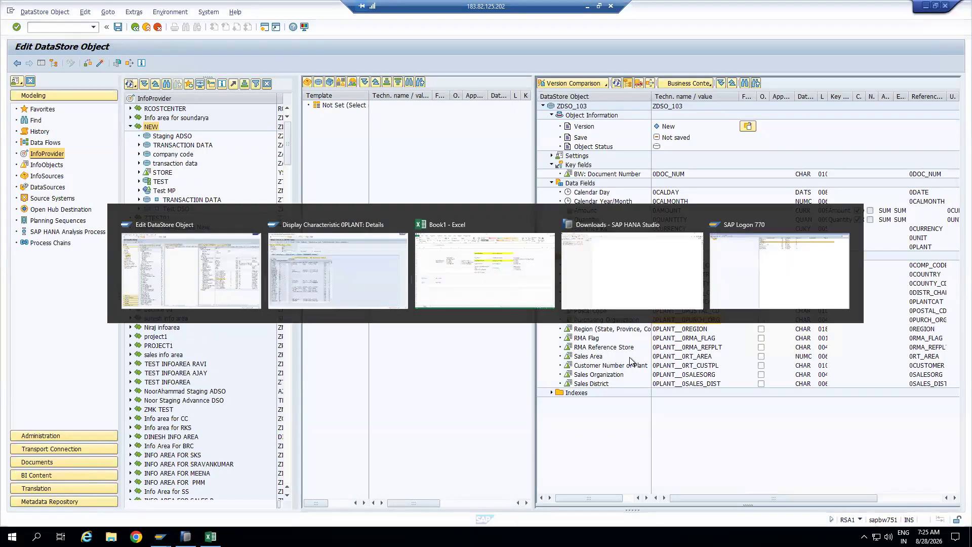
pyautogui.moveTo(342, 375)
pyautogui.mouseDown()
pyautogui.moveTo(310, 375)
pyautogui.moveTo(316, 396)
pyautogui.mouseUp()
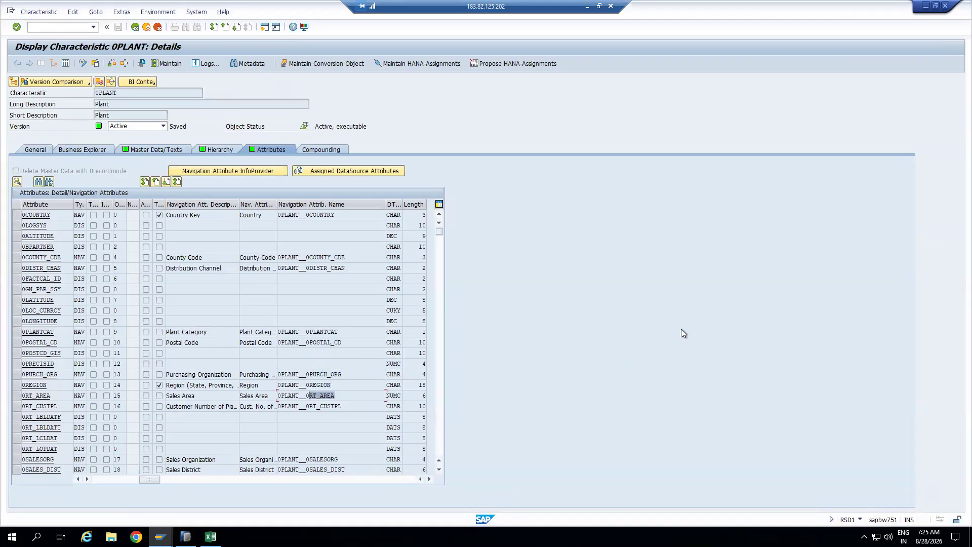
# Step: Examine the RMA flag, RMA reference store and sales area entries under the navigation attributes of ZDSO_103
pyautogui.hotkey('alt', 'Tab')
pyautogui.click(704, 339)
pyautogui.click(704, 347)
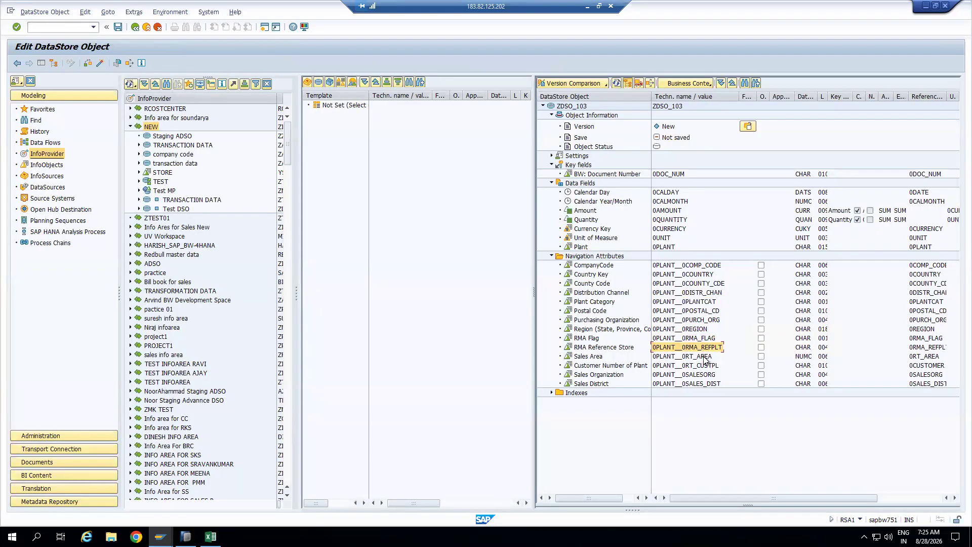
pyautogui.click(704, 356)
pyautogui.click(587, 258)
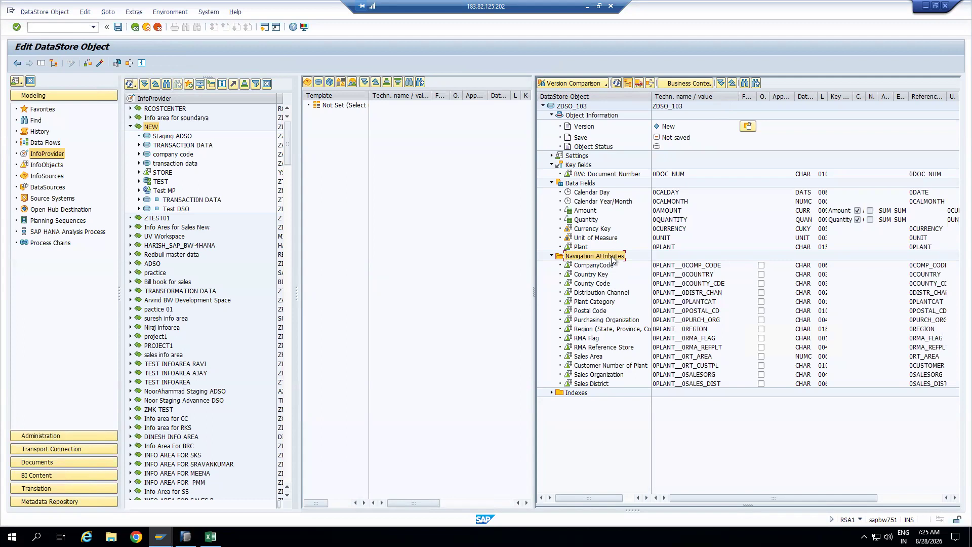
# Step: Find the company code navigation attribute 0PLANT__0COMP_CODE among the 0PLANT attributes and compare it with the entry in ZDSO_103
pyautogui.hotkey('alt', 'Tab')
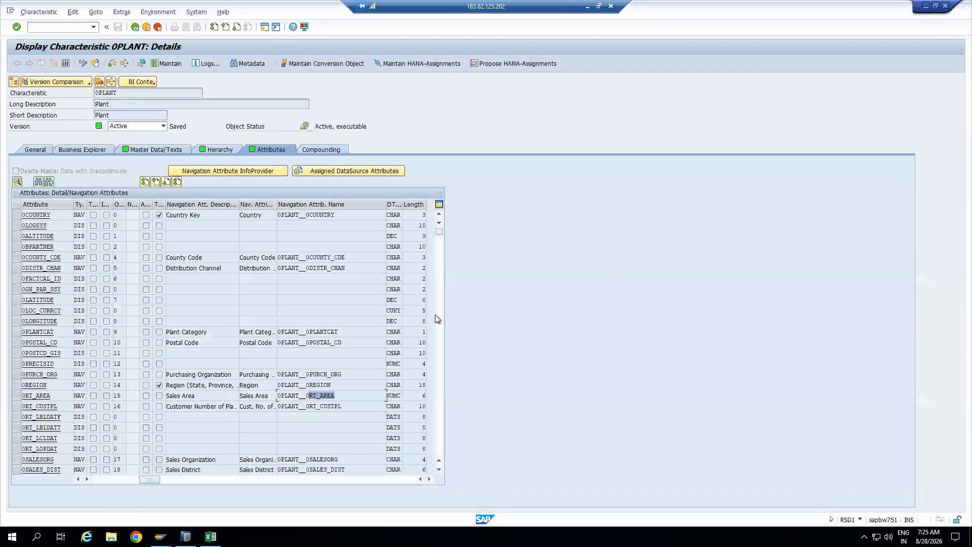
pyautogui.click(80, 310)
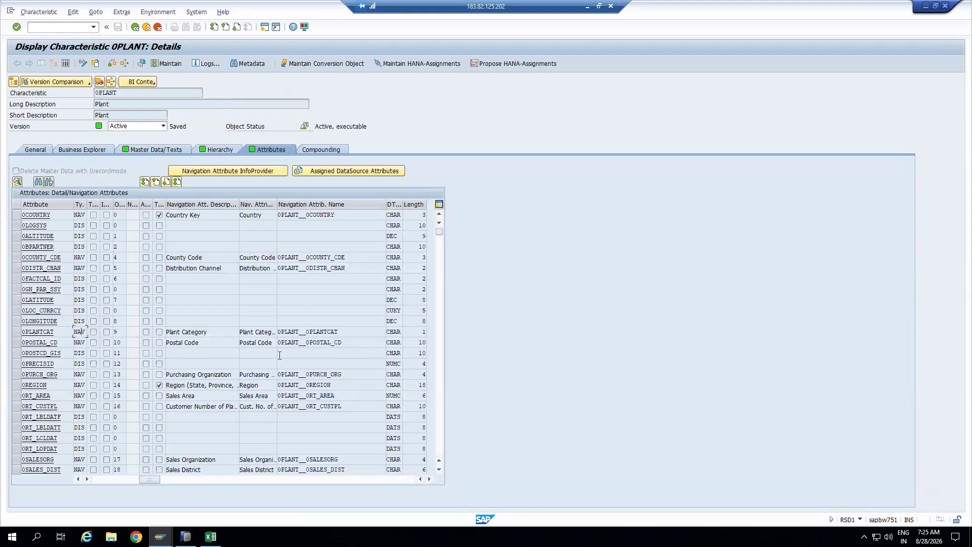
pyautogui.click(439, 441)
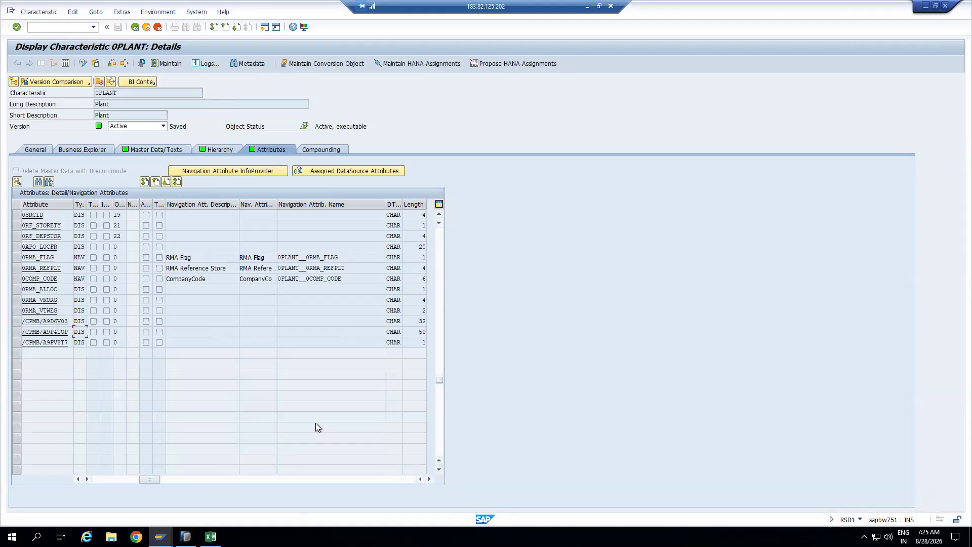
pyautogui.moveTo(352, 280); pyautogui.dragTo(293, 278)
pyautogui.hotkey('alt', 'Tab')
pyautogui.click(710, 265)
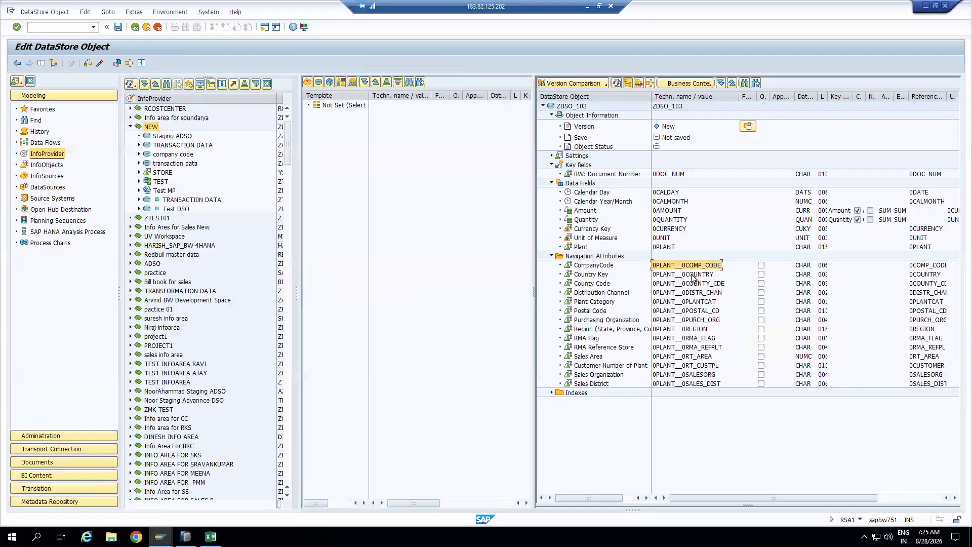
pyautogui.hotkey('alt', 'Tab')
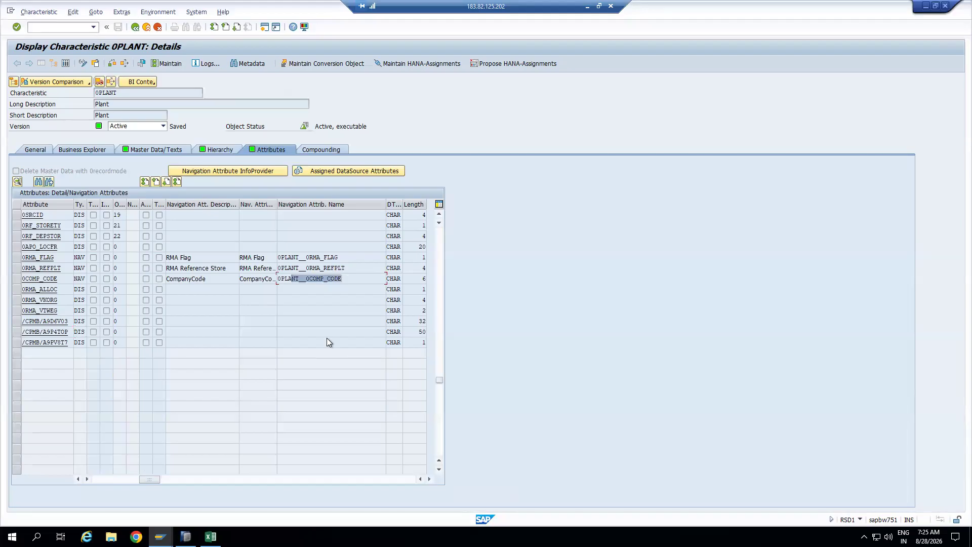
# Step: Switch back to the DataStore object editor and add InfoObject 0CUSTOMER to the data fields of ZDSO_103 by direct input
pyautogui.hotkey('alt', 'Tab')
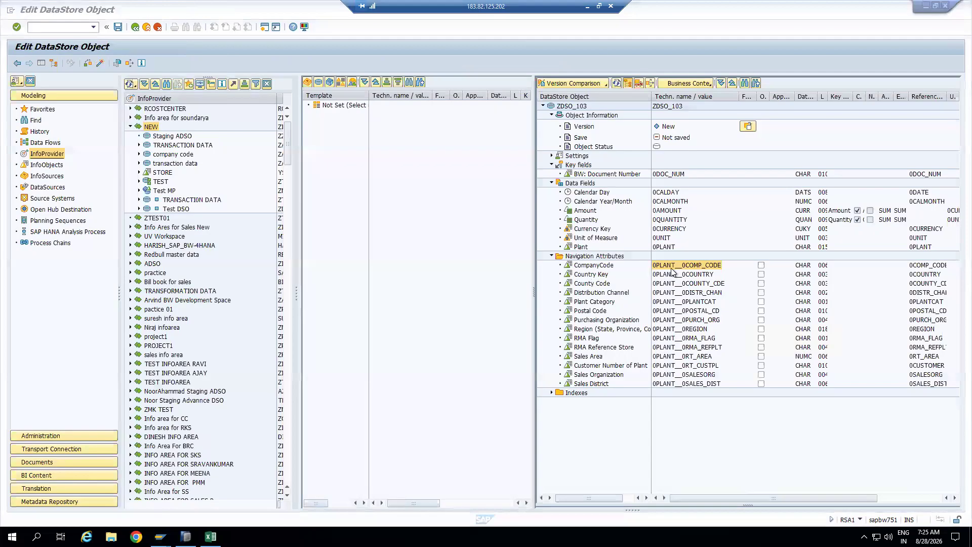
pyautogui.click(581, 248)
pyautogui.click(587, 183)
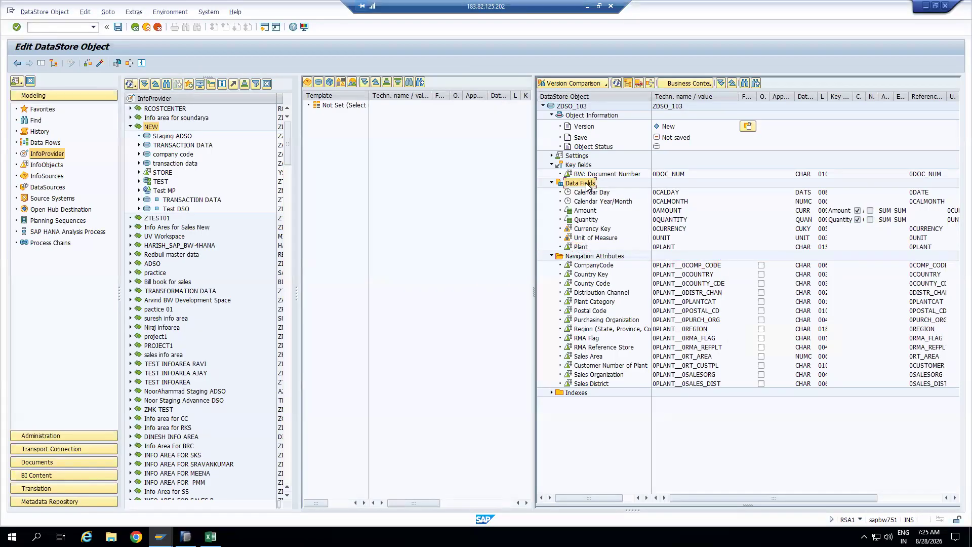
pyautogui.rightClick(587, 184)
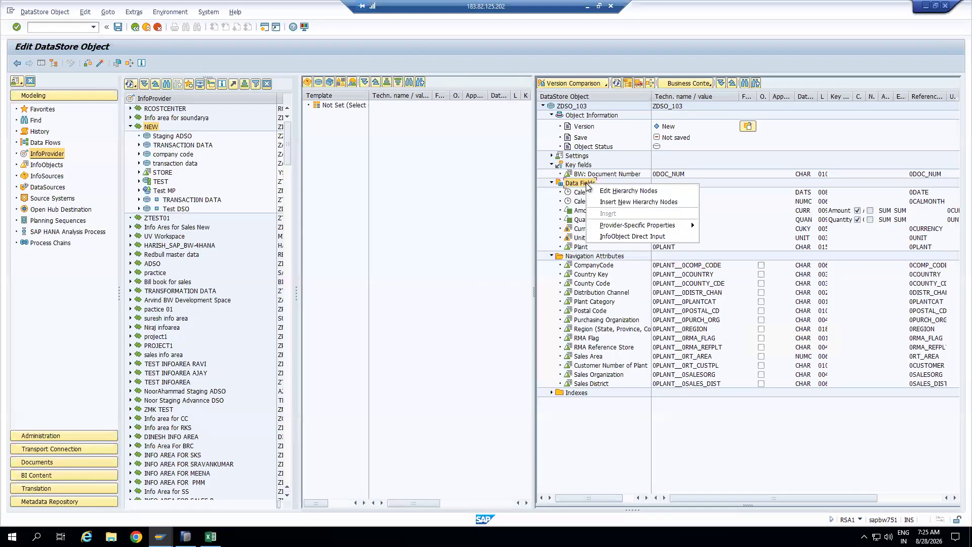
pyautogui.click(627, 237)
pyautogui.write('0customer')
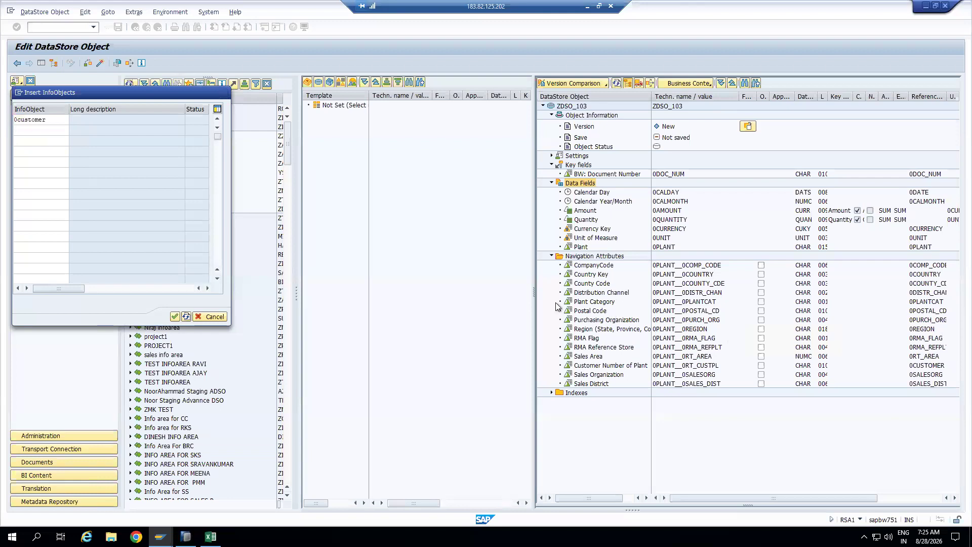
pyautogui.press('Return')
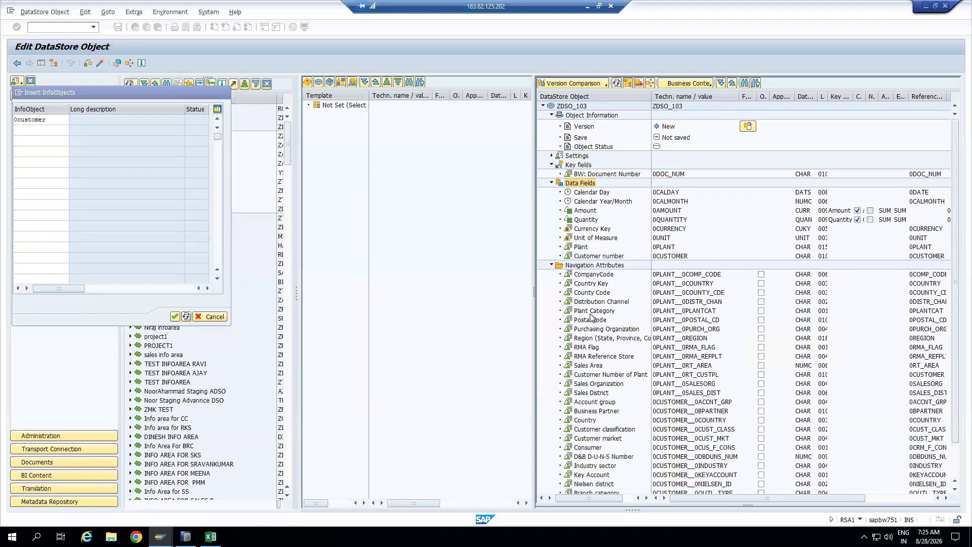
# Step: Switch on the navigation attributes 0PLANT__0COMP_CODE, 0CUSTOMER__0BPARTNER and 0CUSTOMER__0REGION
pyautogui.scroll(-2, 713, 375)
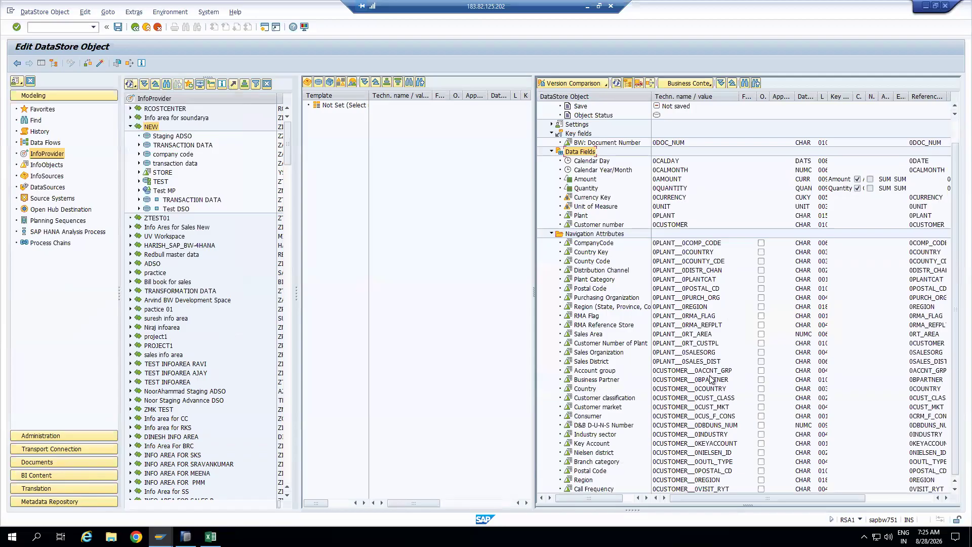
pyautogui.click(710, 375)
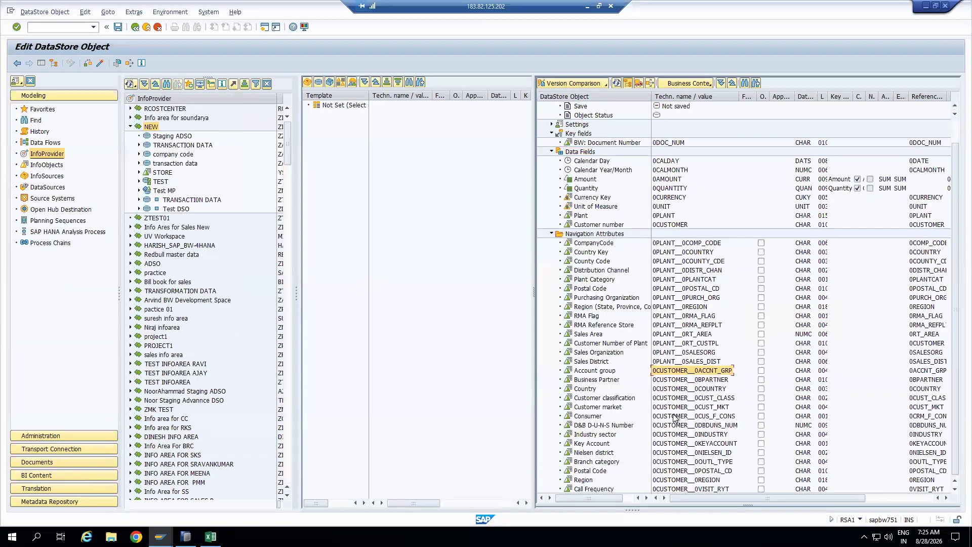
pyautogui.scroll(-1, 609, 317)
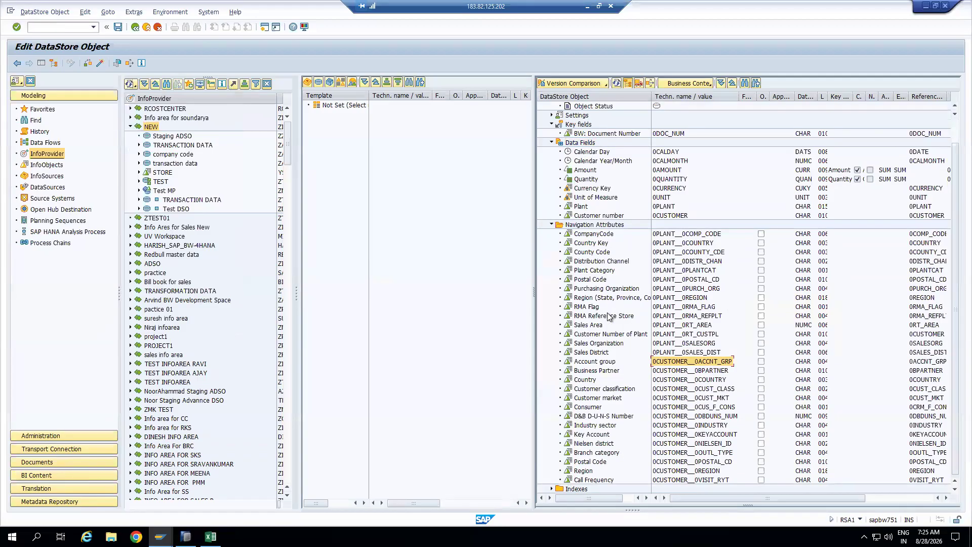
pyautogui.scroll(3, 609, 317)
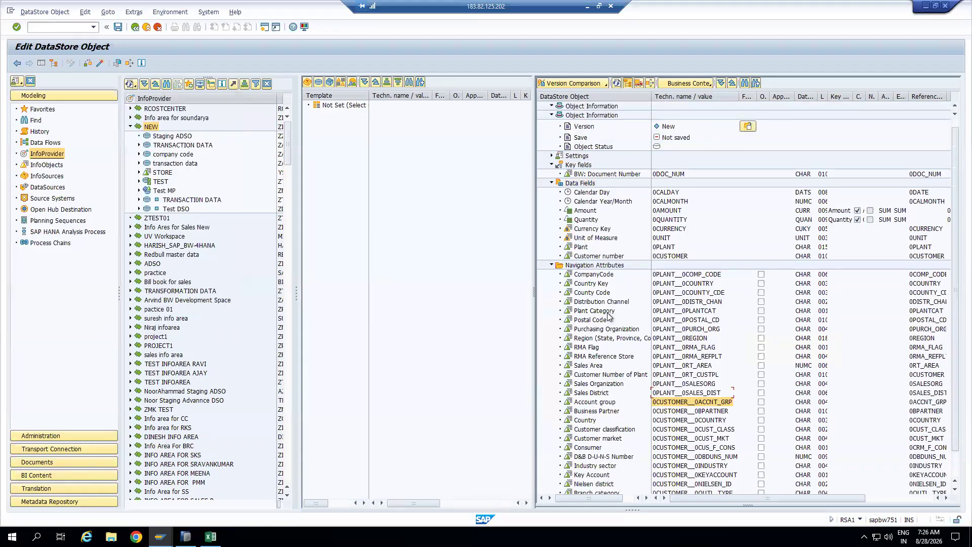
pyautogui.click(760, 274)
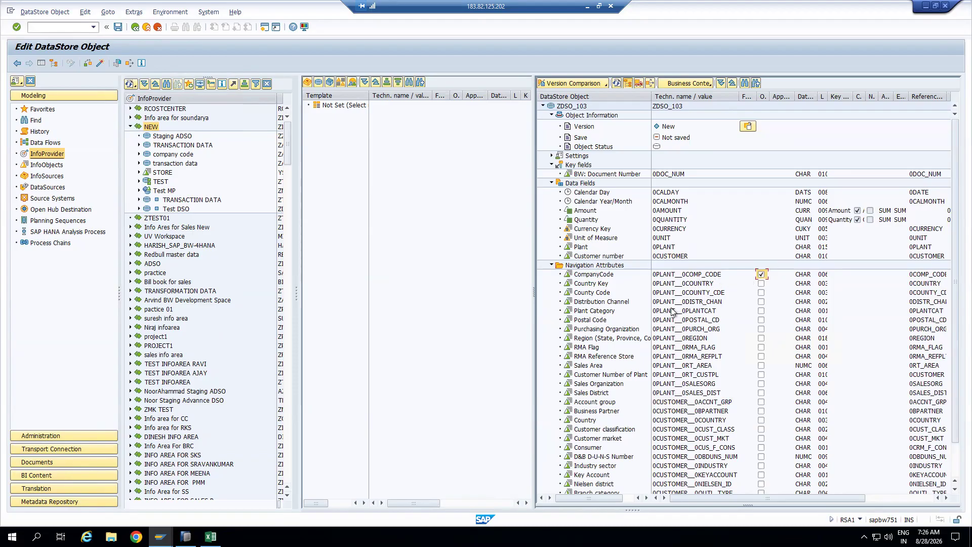
pyautogui.scroll(-3, 672, 311)
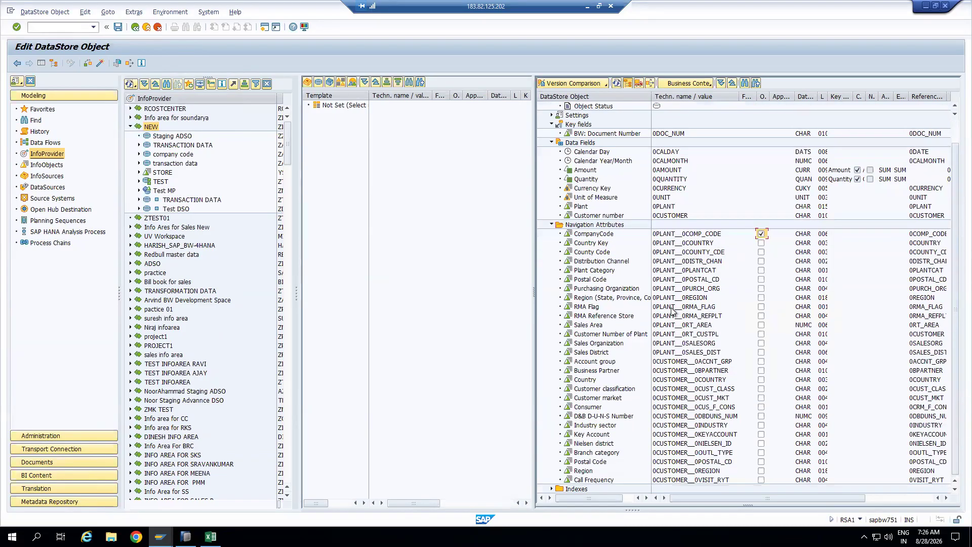
pyautogui.click(761, 370)
pyautogui.click(762, 471)
# Step: Try to activate DataStore object ZDSO_103 and review the error messages from the check
pyautogui.click(101, 63)
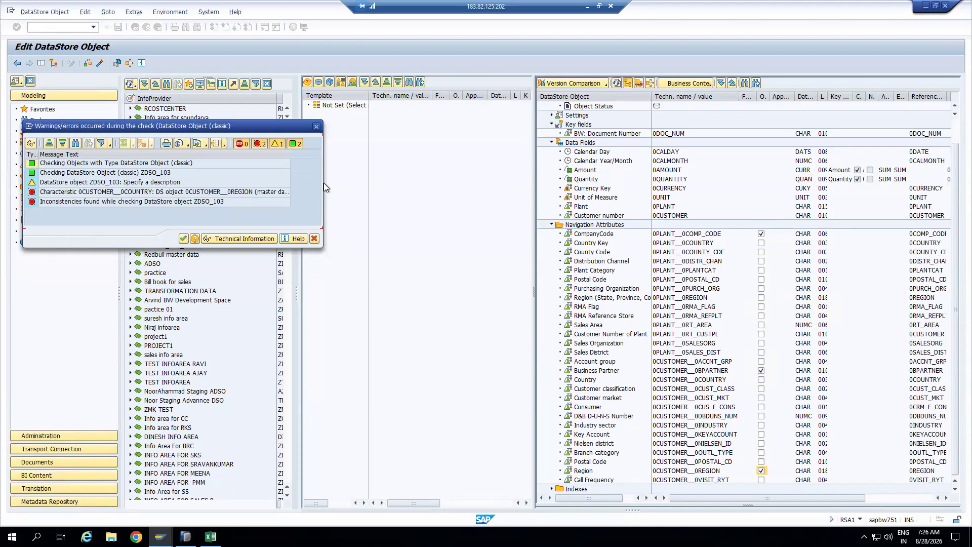
pyautogui.click(177, 203)
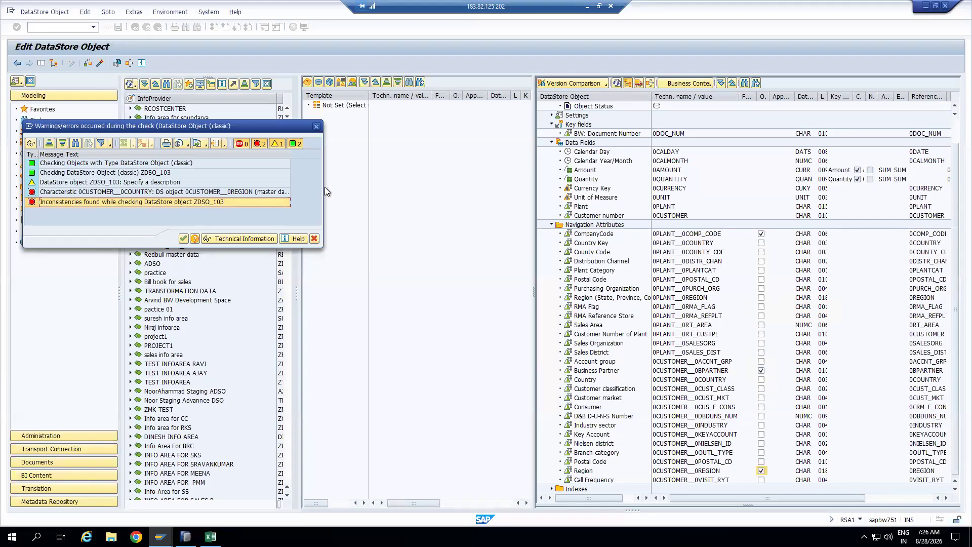
pyautogui.click(186, 193)
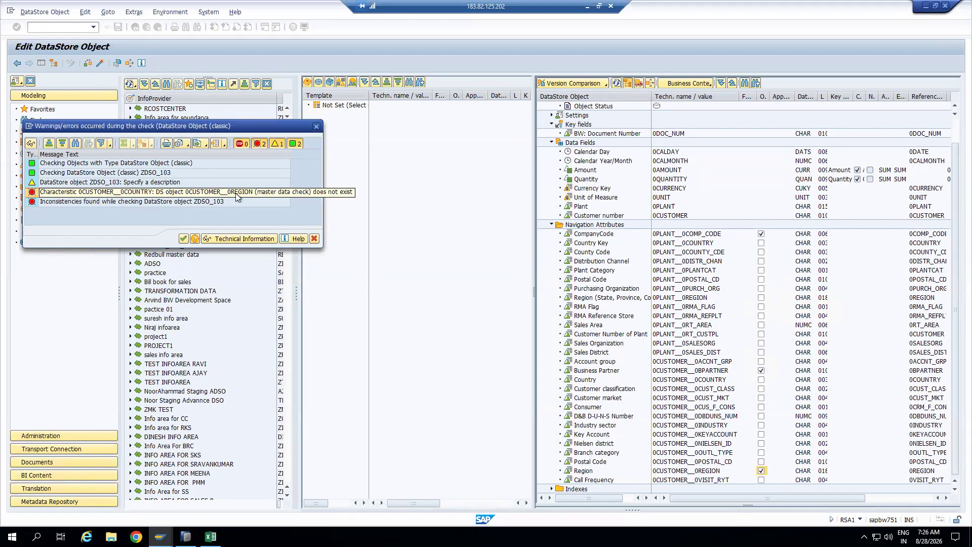
pyautogui.click(316, 127)
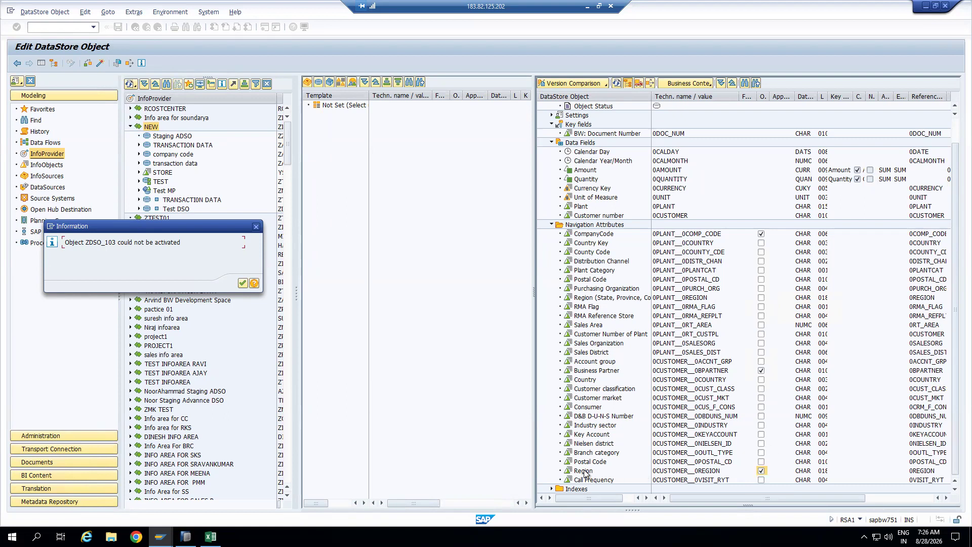
pyautogui.click(242, 283)
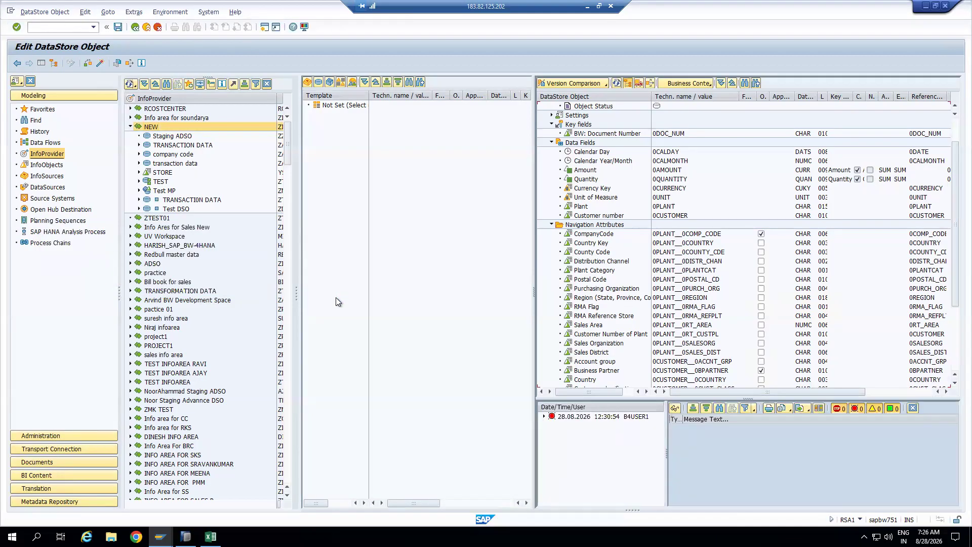
# Step: Switch on the customer navigation attributes 0CUSTOMER__0COUNTRY and 0CUSTOMER__0REGION together
pyautogui.moveTo(762, 399); pyautogui.dragTo(764, 488)
pyautogui.click(761, 470)
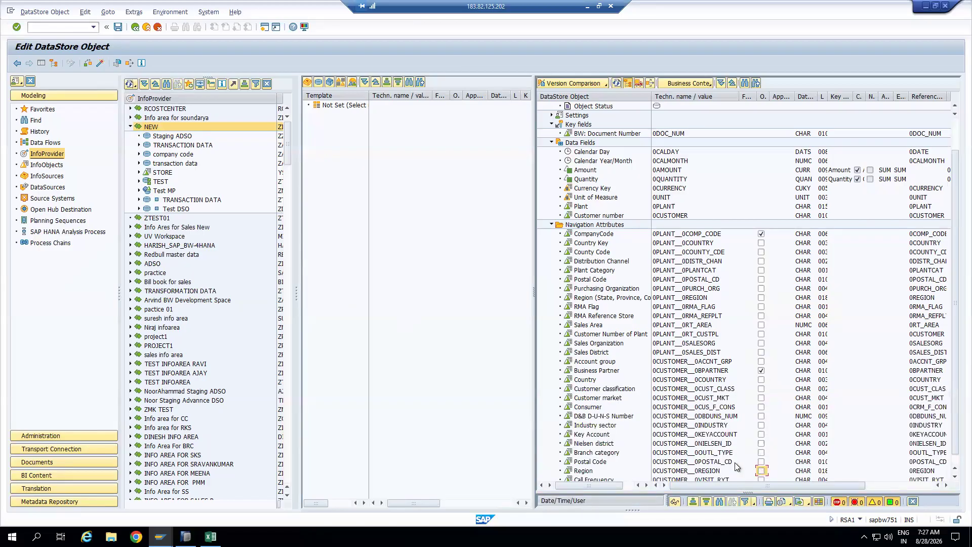
pyautogui.scroll(-1, 736, 459)
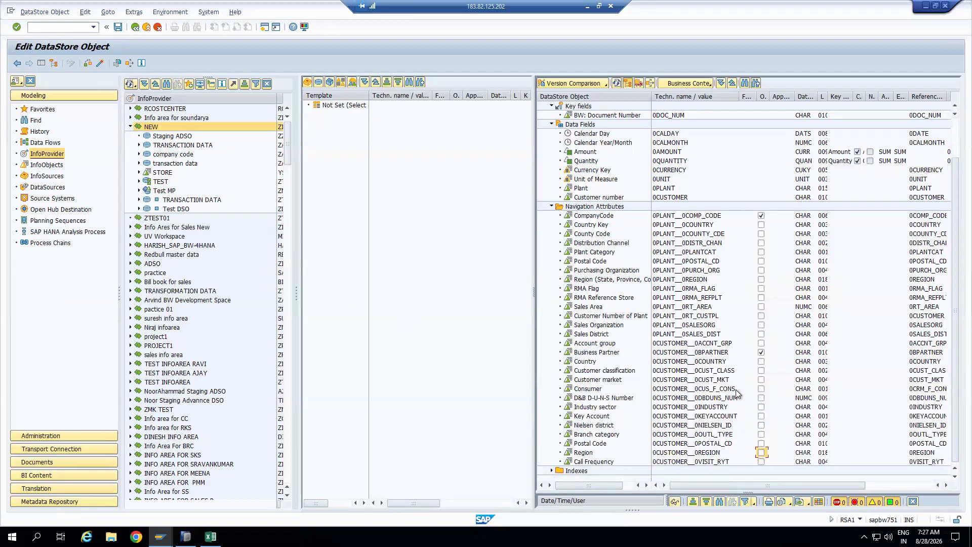
pyautogui.click(761, 361)
pyautogui.click(761, 452)
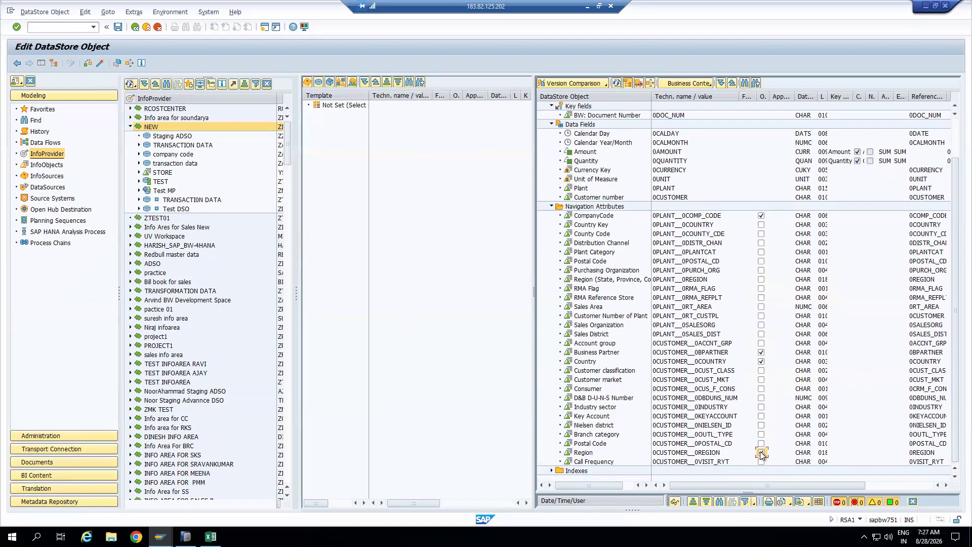
# Step: Activate DataStore object ZDSO_103, accepting the check messages, and leave its editor
pyautogui.click(100, 62)
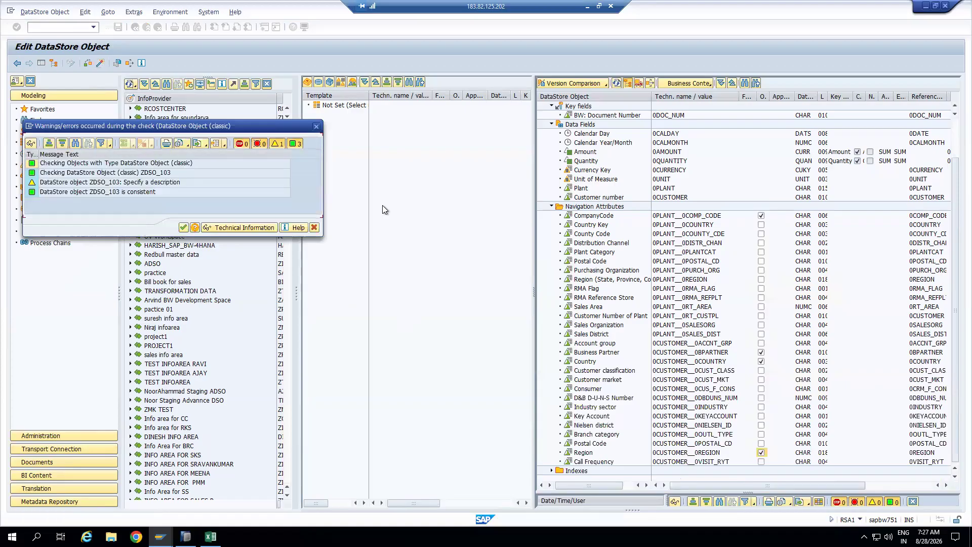
pyautogui.click(183, 228)
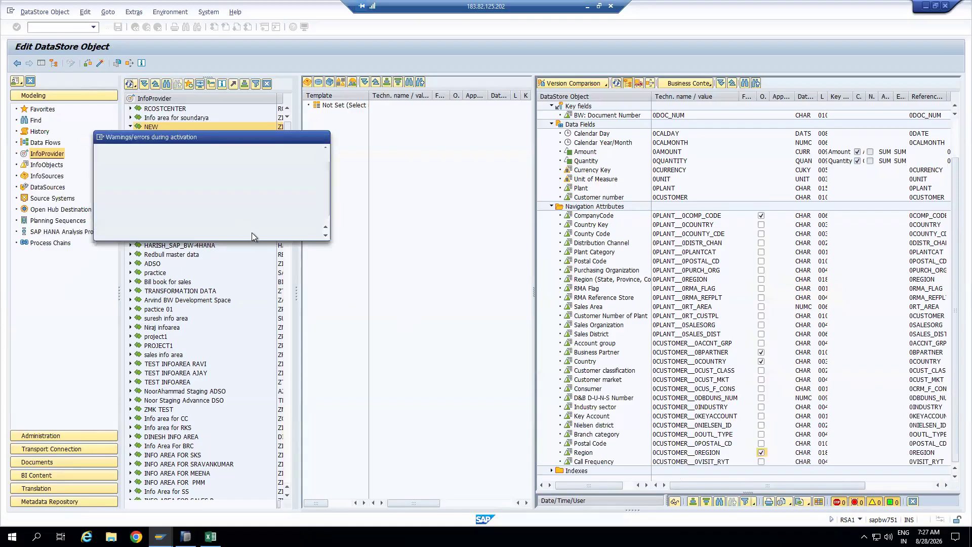
pyautogui.click(157, 231)
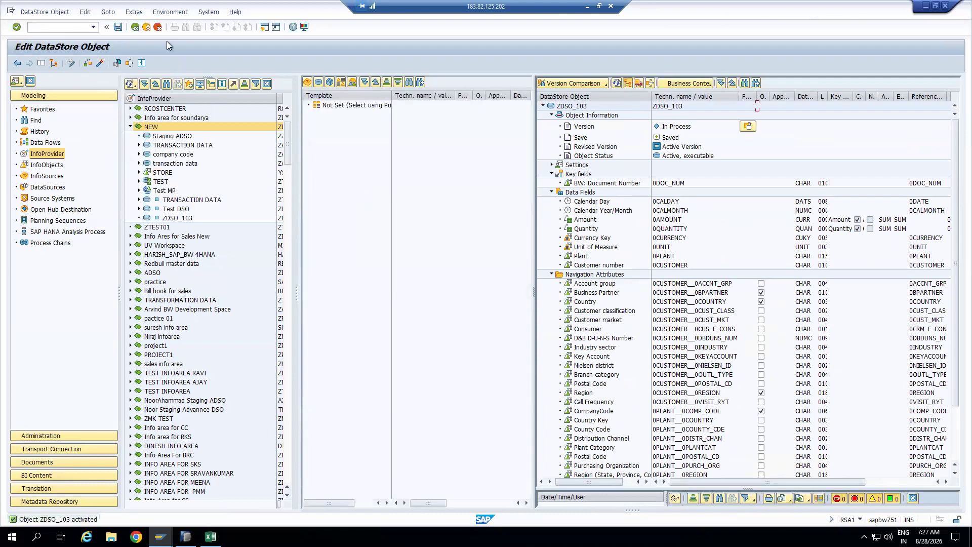
pyautogui.click(146, 28)
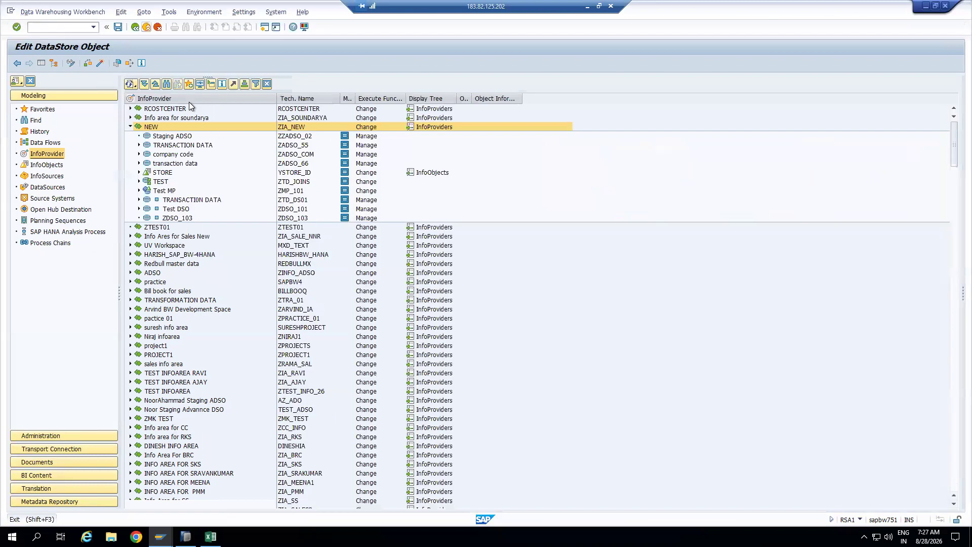
# Step: Look up the technical name of the DataSource that feeds the Test DSO's transformation in InfoArea NEW
pyautogui.click(181, 219)
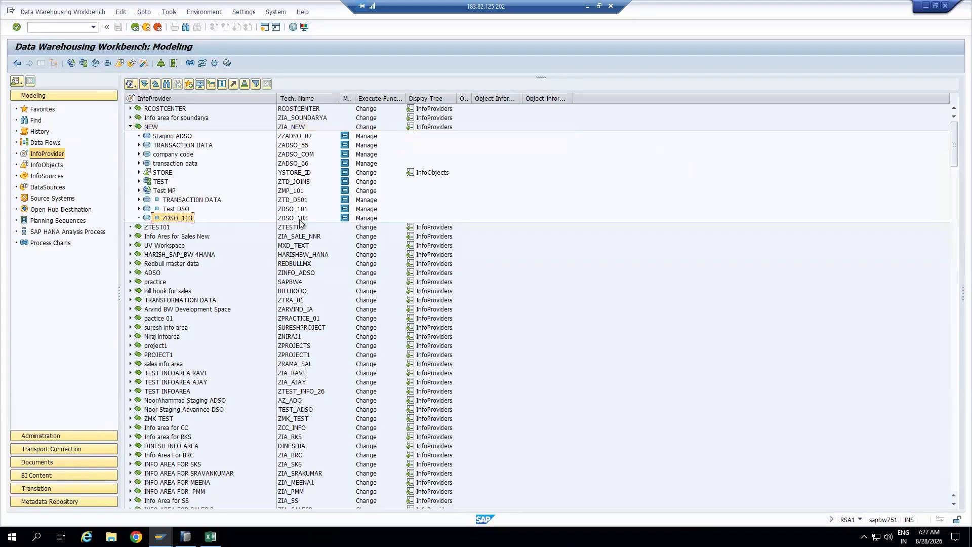
pyautogui.click(302, 221)
pyautogui.click(181, 221)
pyautogui.click(140, 209)
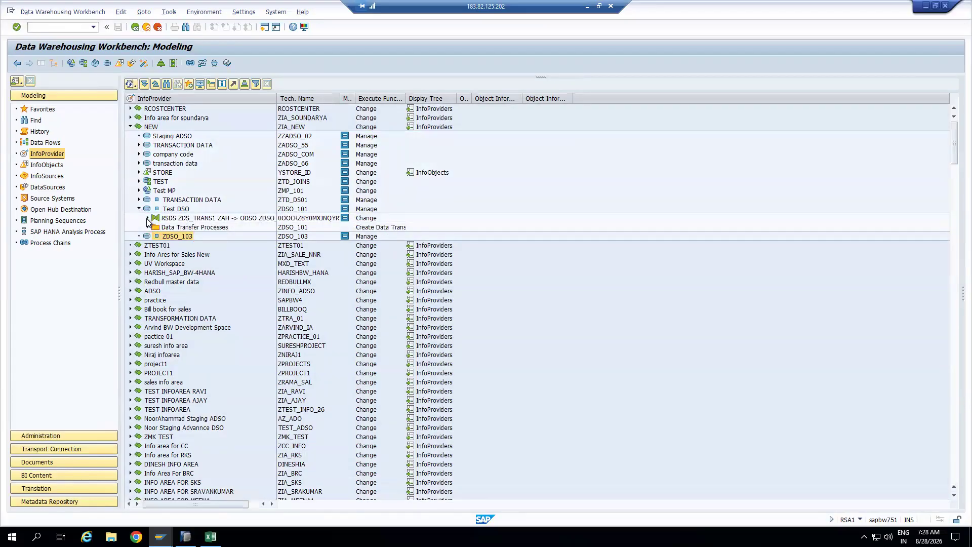
pyautogui.click(147, 219)
pyautogui.click(299, 227)
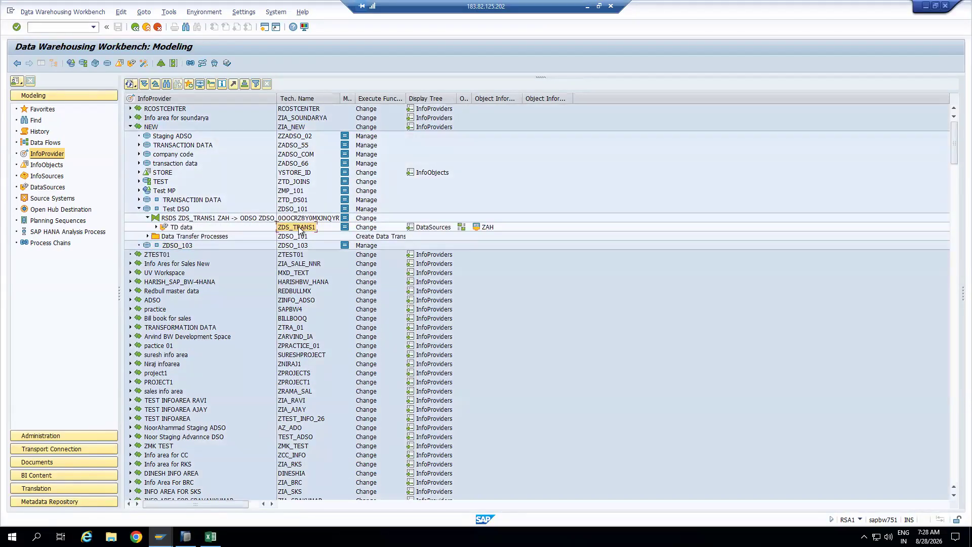
pyautogui.click(139, 209)
# Step: Begin a transformation for ZDSO_103 with source object type DataSource and DataSource name ZDS_TRANS1
pyautogui.rightClick(167, 218)
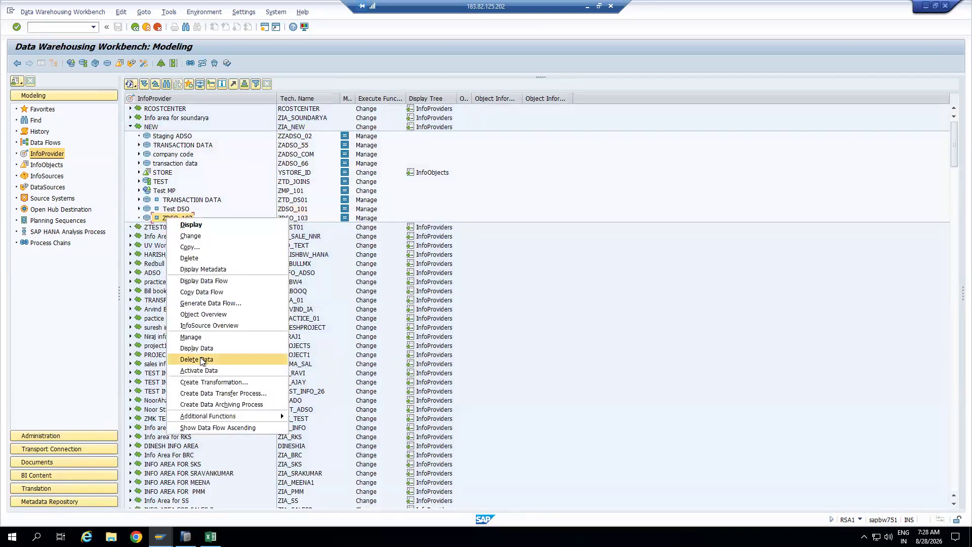
pyautogui.click(208, 382)
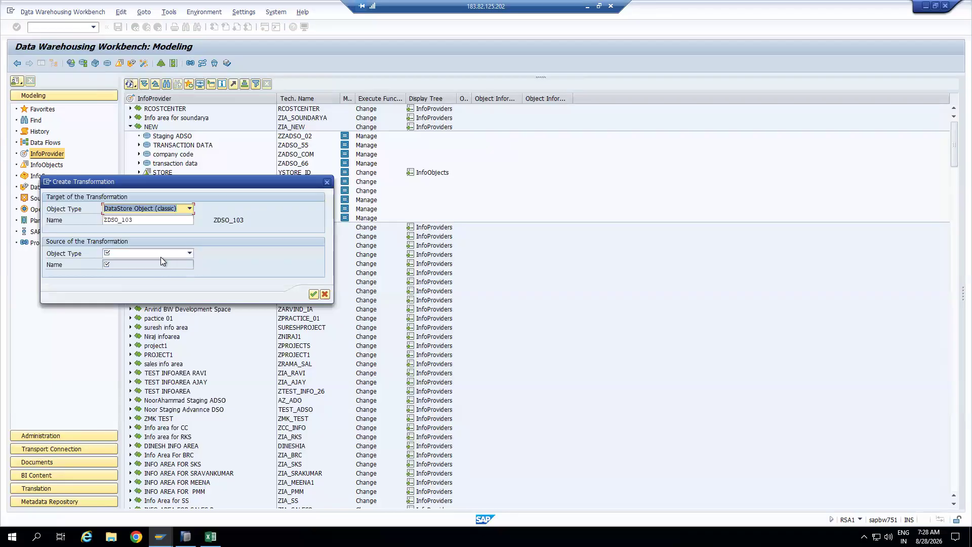
pyautogui.click(160, 253)
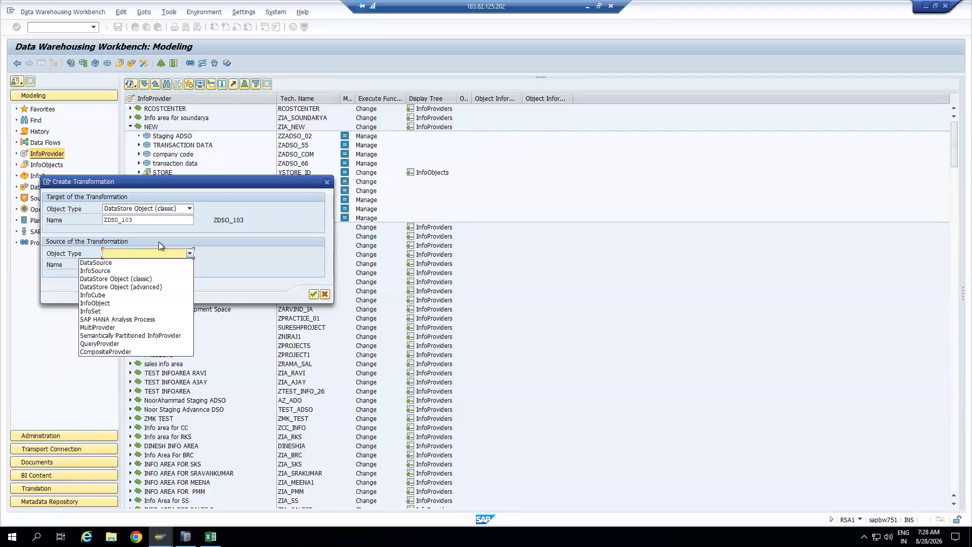
pyautogui.click(121, 262)
pyautogui.write('ZDS_TRANS1')
pyautogui.click(123, 278)
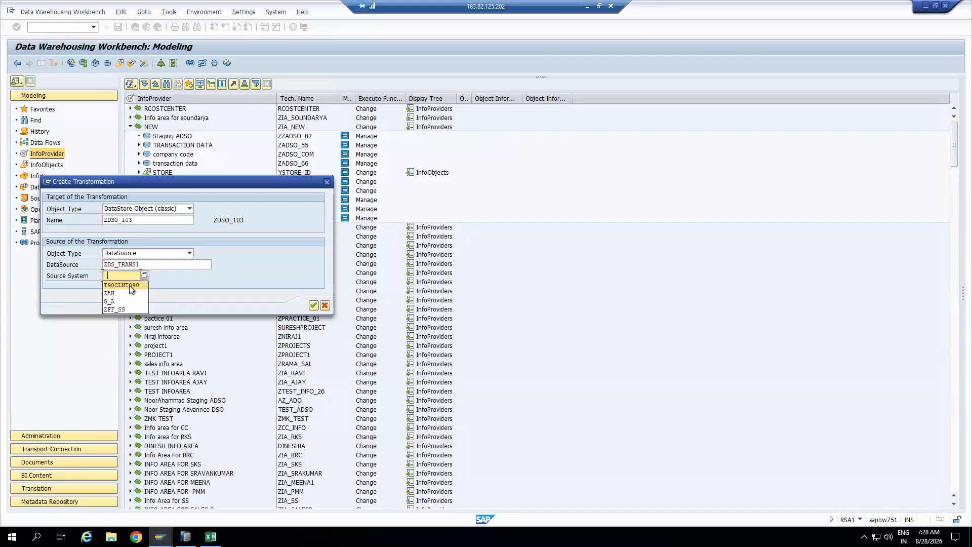
pyautogui.click(198, 273)
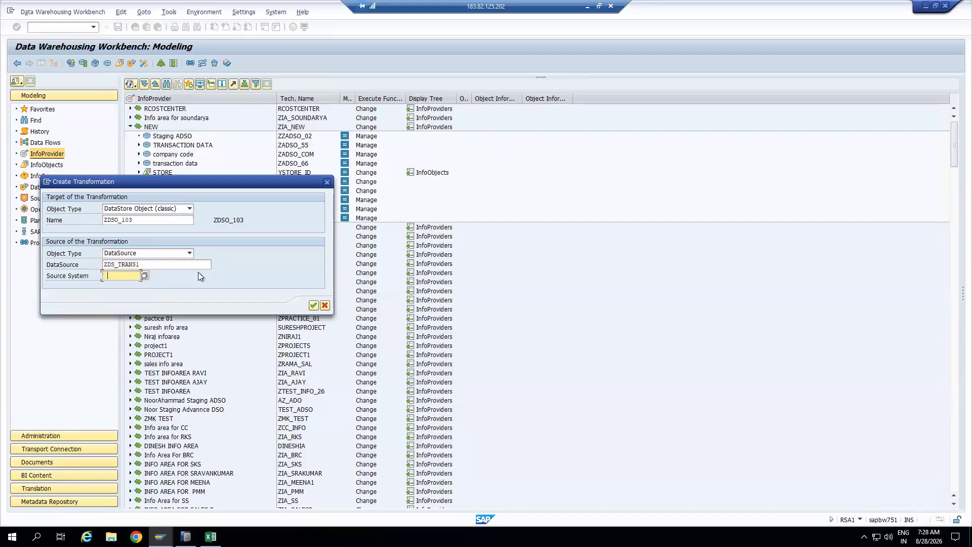
pyautogui.click(145, 276)
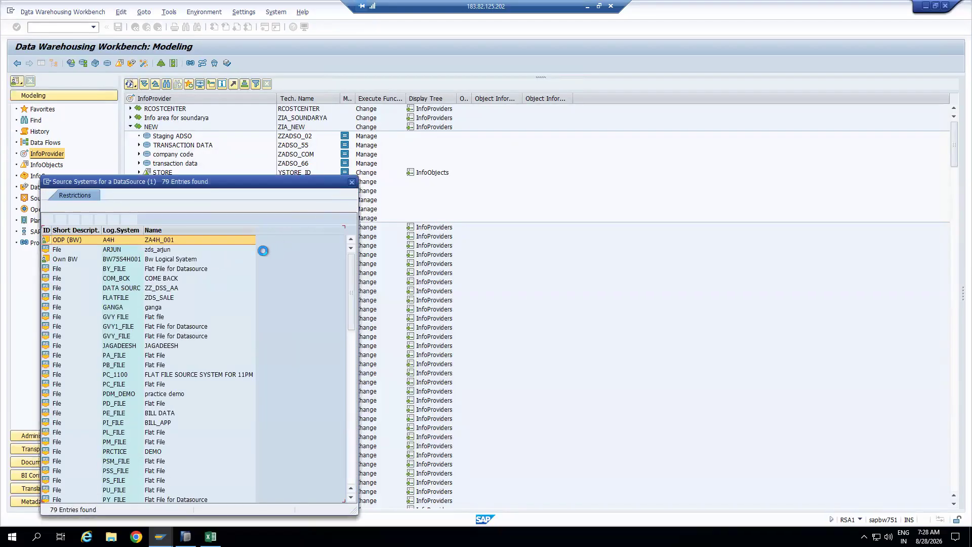
pyautogui.click(177, 263)
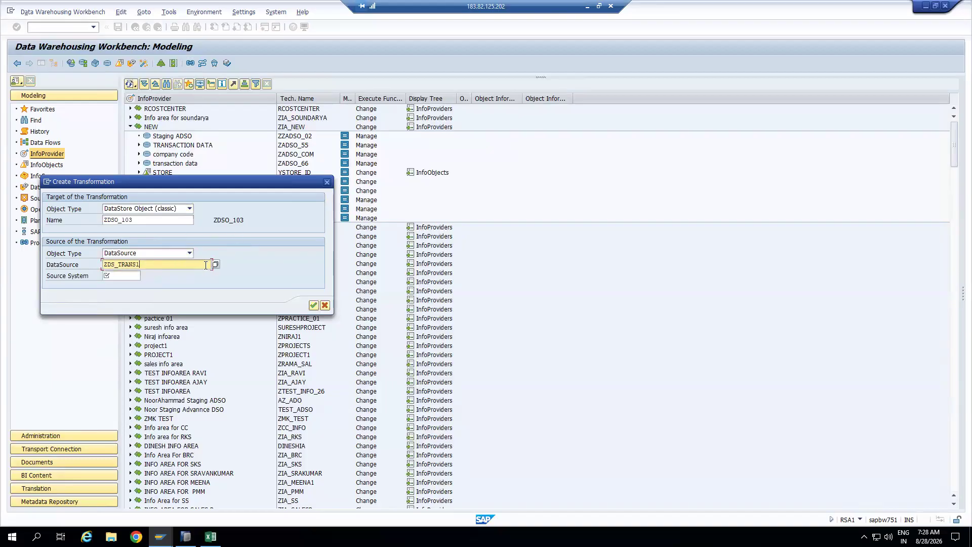
# Step: Pick DataSource ZDS_TRANS1 with source system ZAH as the source and create the transformation to ZDSO_103
pyautogui.click(217, 264)
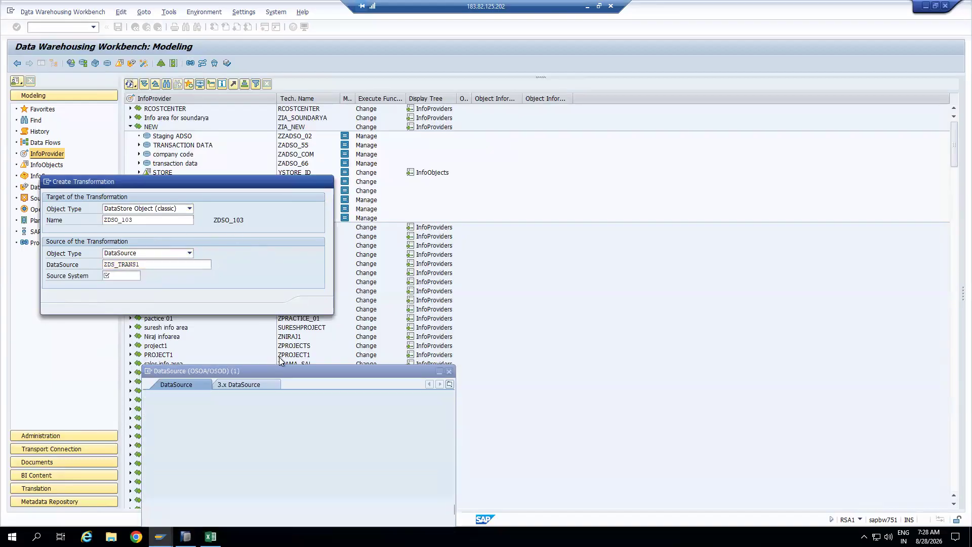
pyautogui.write('ZDS_TRANS1')
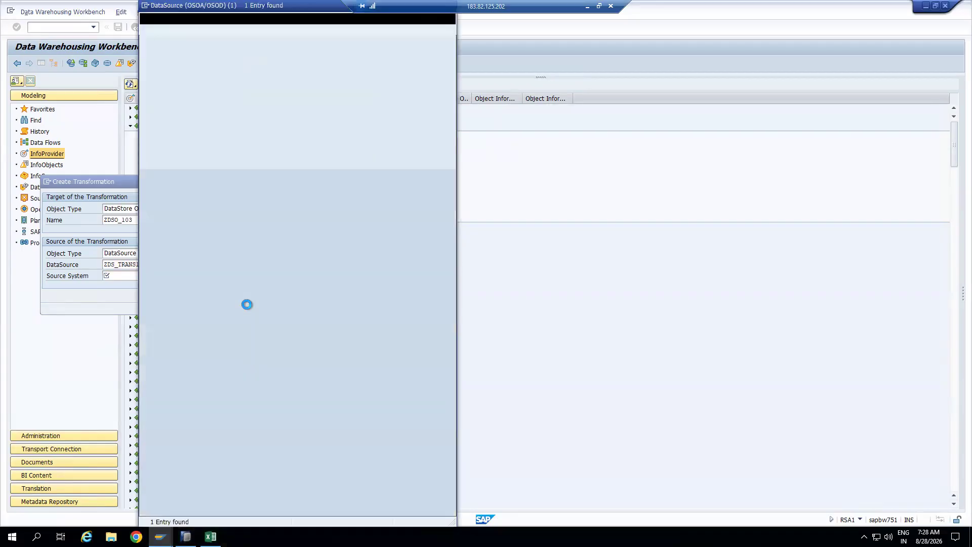
pyautogui.doubleClick(232, 63)
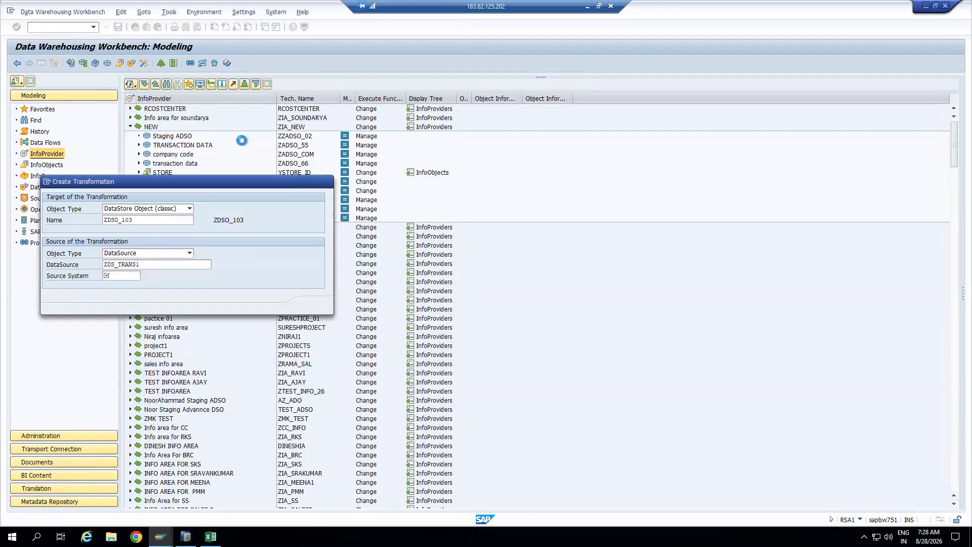
pyautogui.click(313, 305)
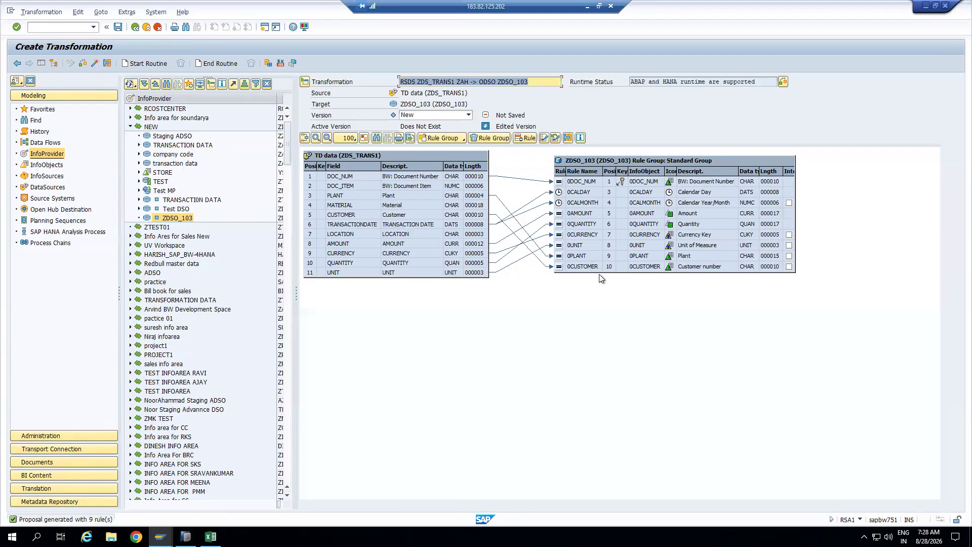
# Step: Enlarge the ZDSO_103 rule group, activate the transformation, accept the log messages, and leave its editor
pyautogui.moveTo(601, 273); pyautogui.dragTo(600, 300)
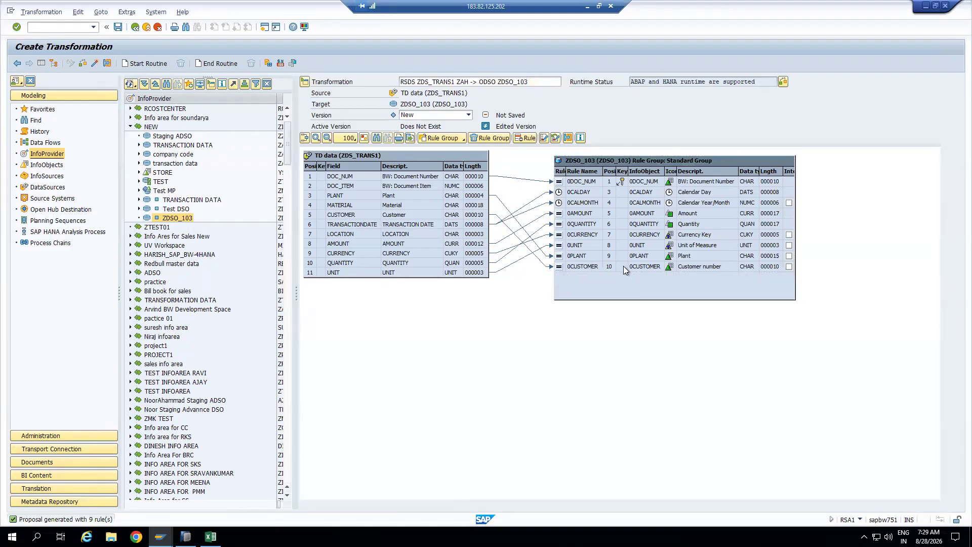
pyautogui.click(612, 265)
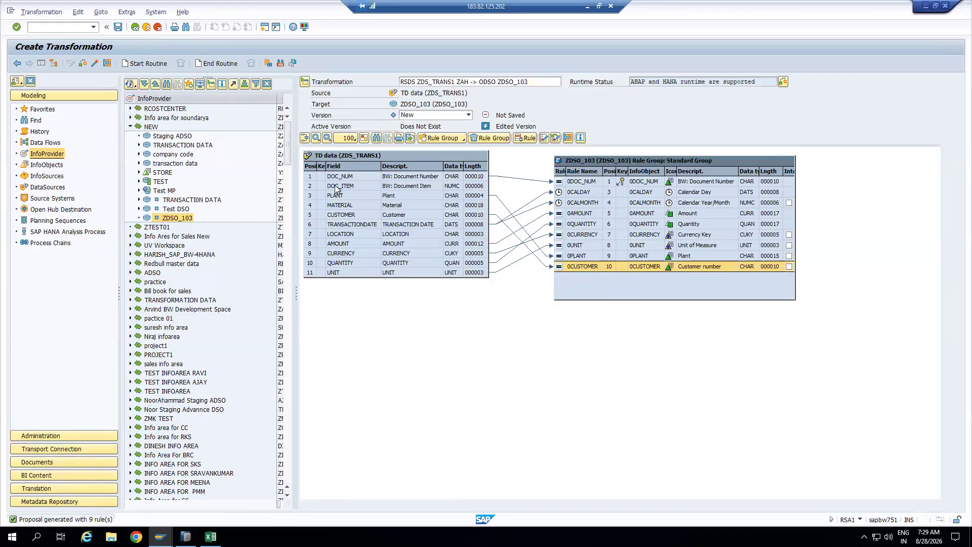
pyautogui.click(318, 182)
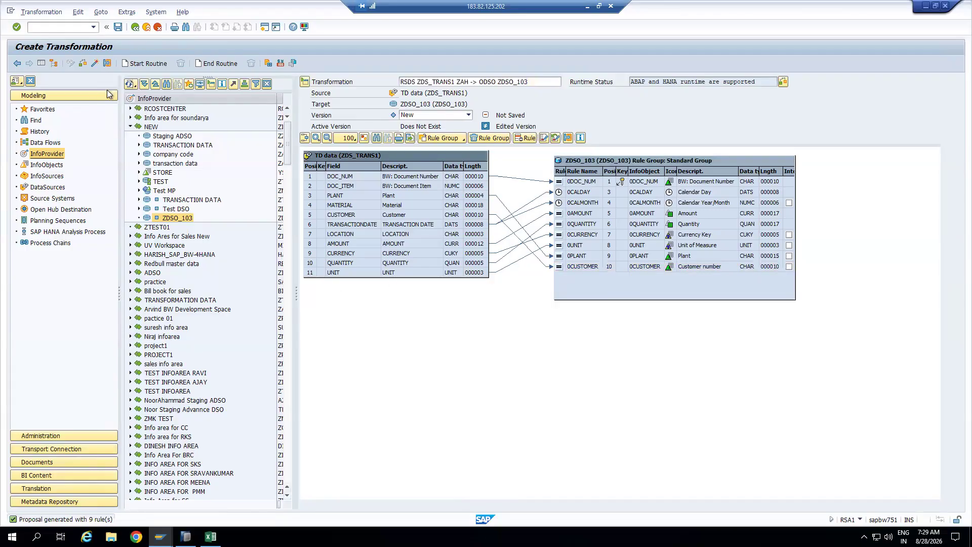
pyautogui.click(95, 63)
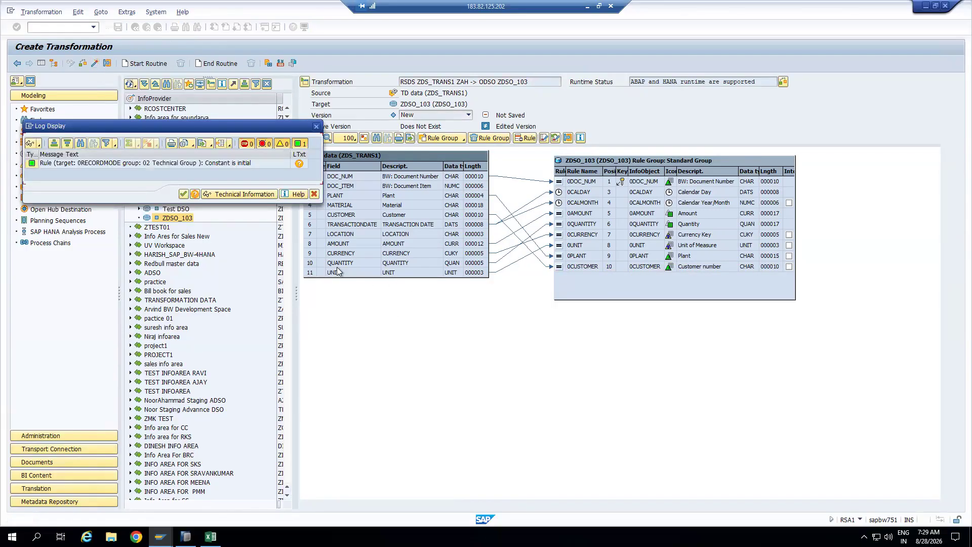
pyautogui.click(183, 194)
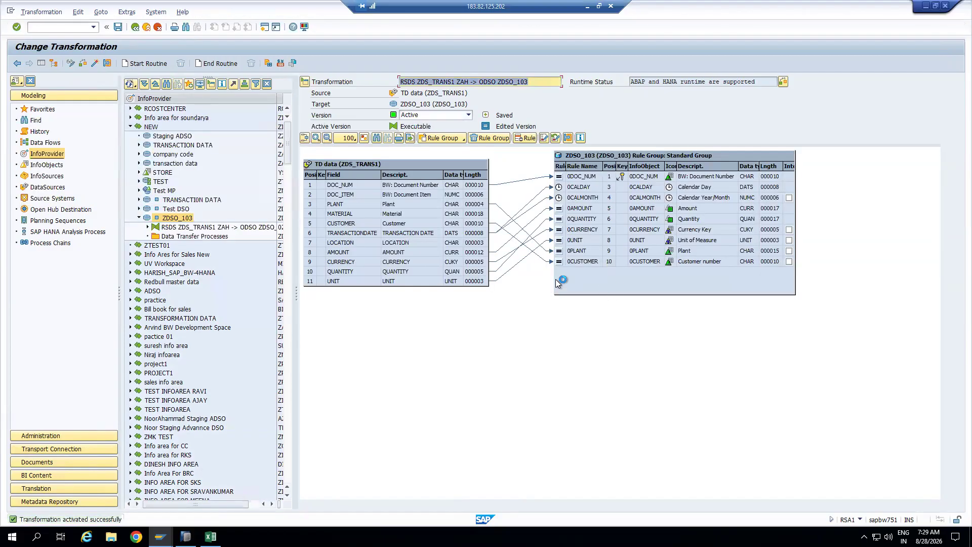
pyautogui.click(147, 26)
# Step: Create a data transfer process from ZDS_TRANS1 to ZDSO_103 with Delta extraction mode and activate it
pyautogui.rightClick(168, 235)
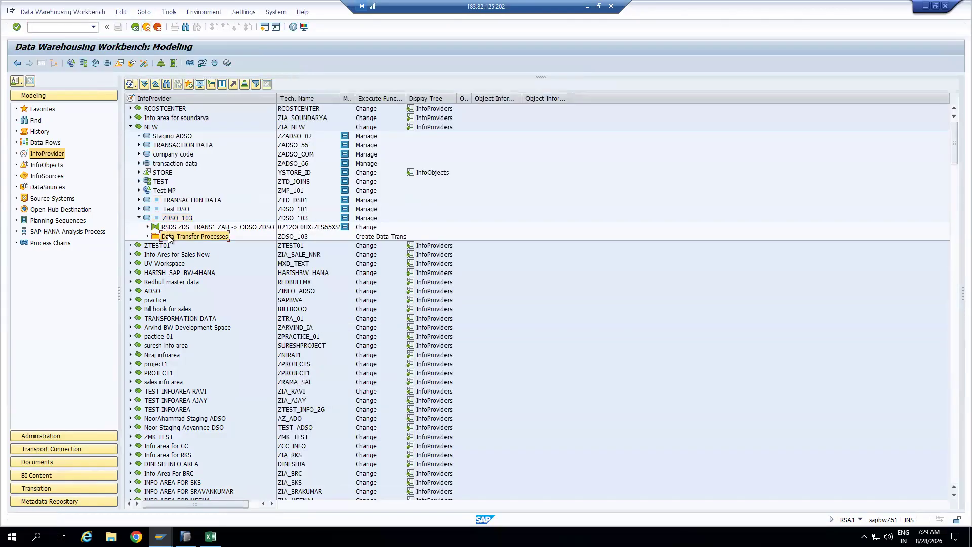
pyautogui.click(212, 242)
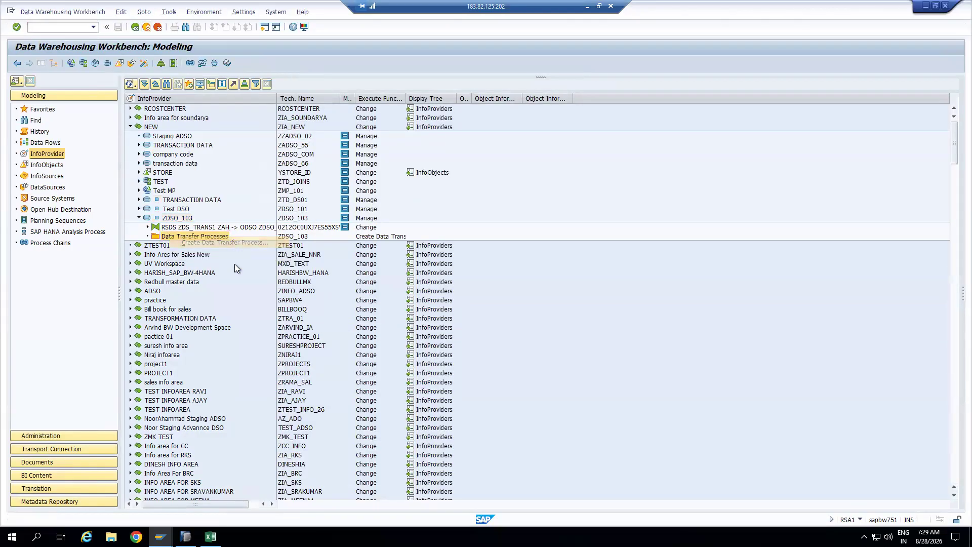
pyautogui.click(345, 327)
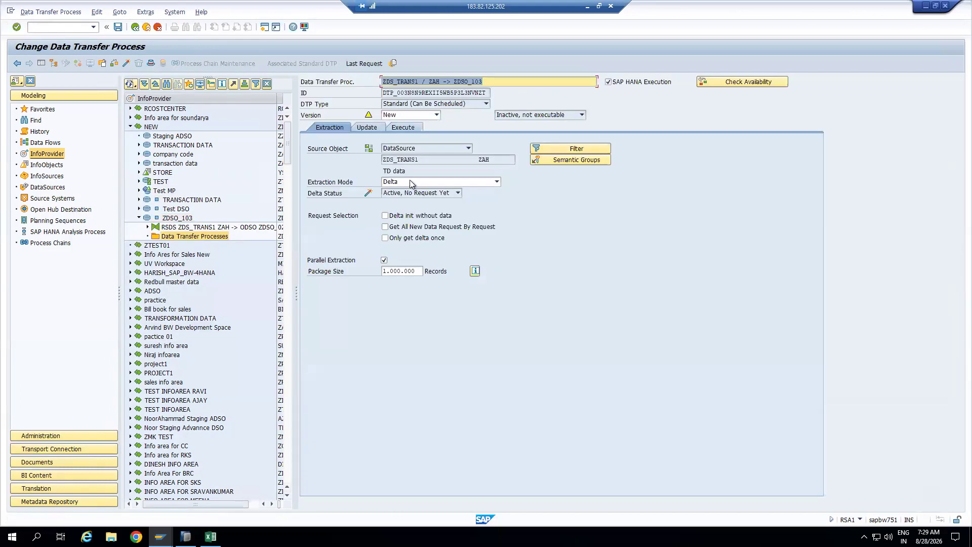
pyautogui.click(126, 63)
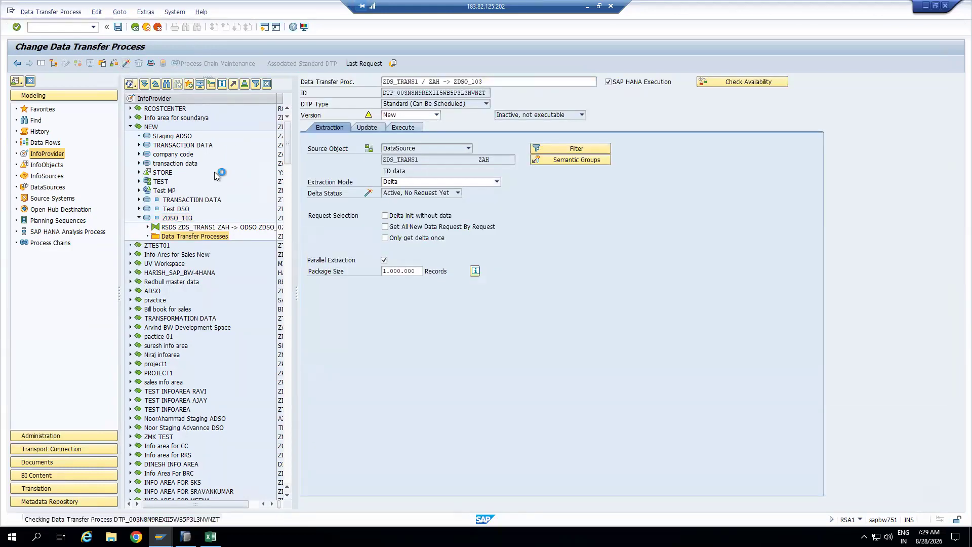
# Step: Execute the data transfer process, open its request monitor, and refresh the monitor with the navigation tree hidden
pyautogui.click(403, 127)
pyautogui.click(536, 236)
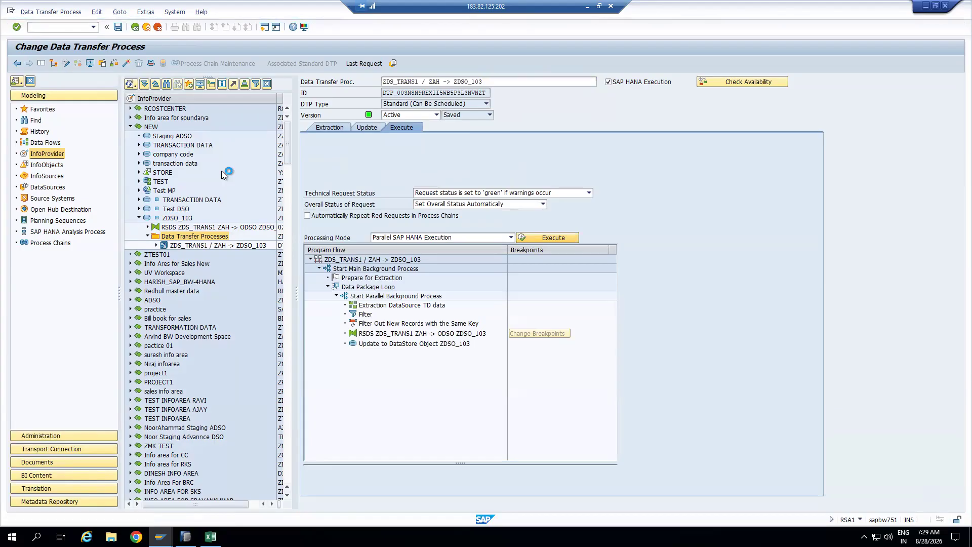
pyautogui.click(153, 208)
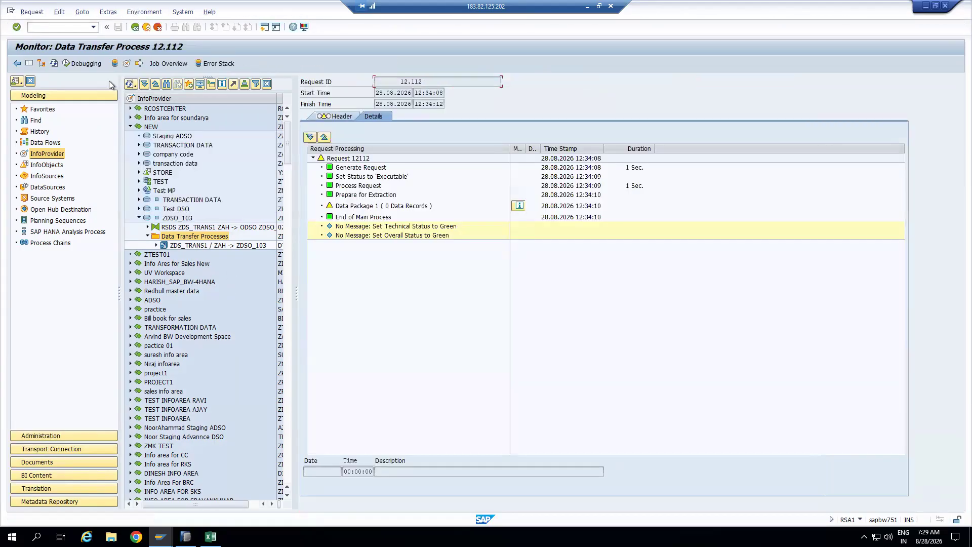
pyautogui.click(54, 63)
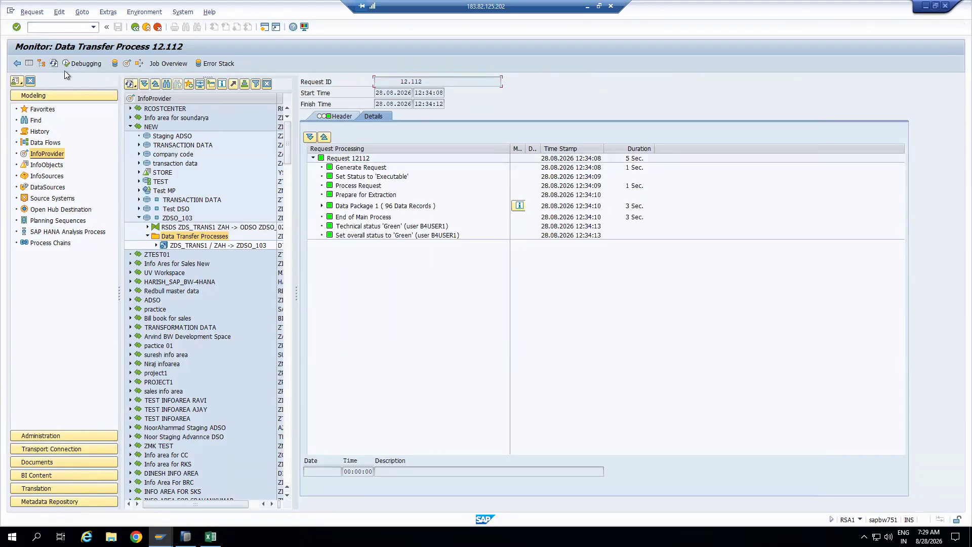
pyautogui.click(29, 63)
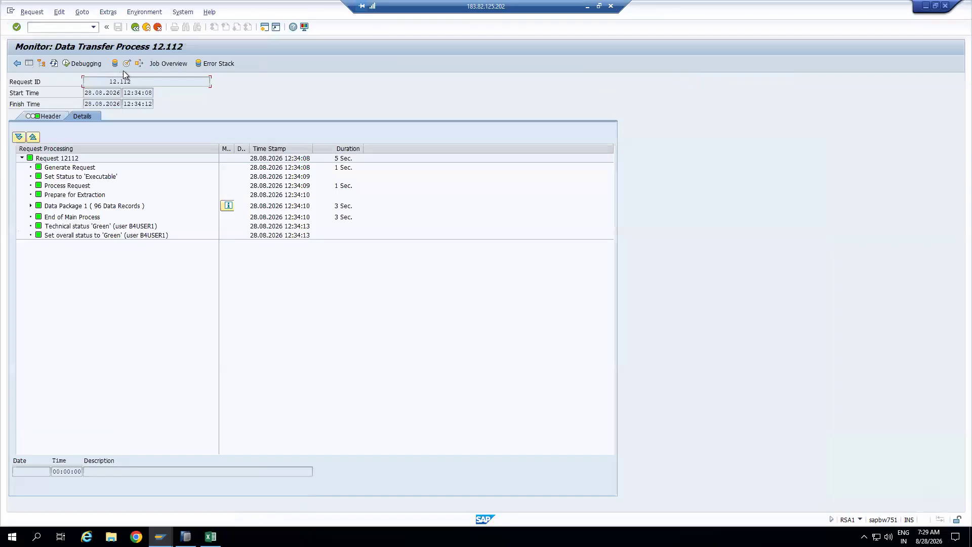
# Step: Manage the target ZDSO_103 from the request monitor and list all records in its new data table
pyautogui.click(126, 65)
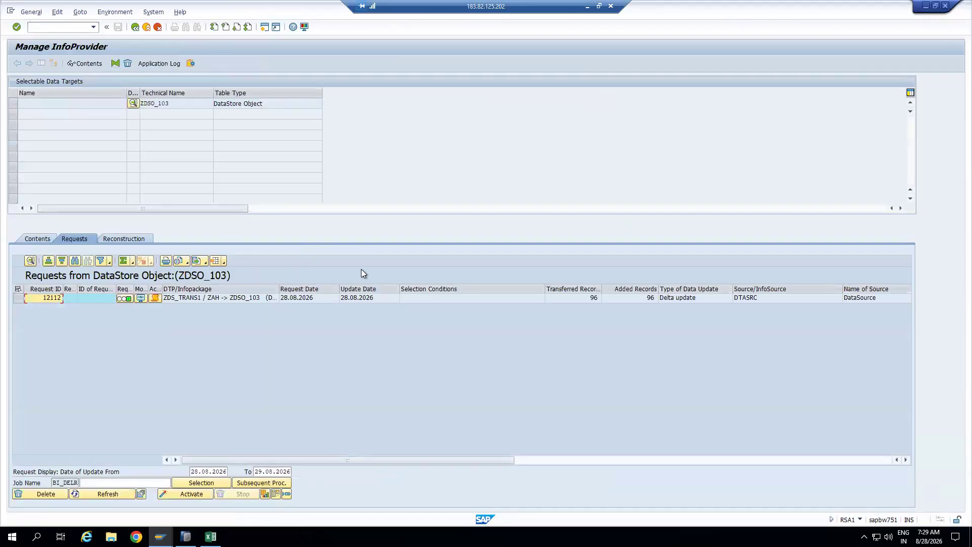
pyautogui.click(36, 239)
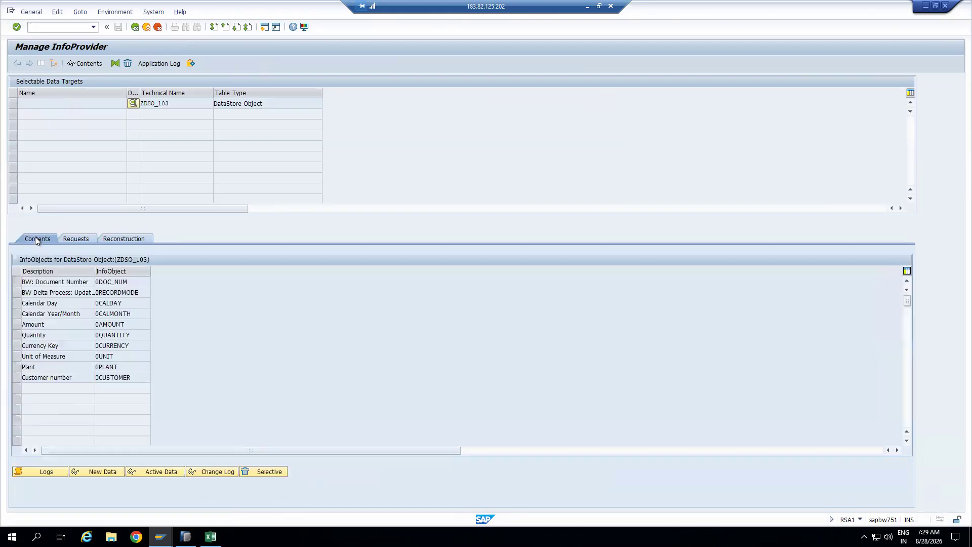
pyautogui.click(101, 472)
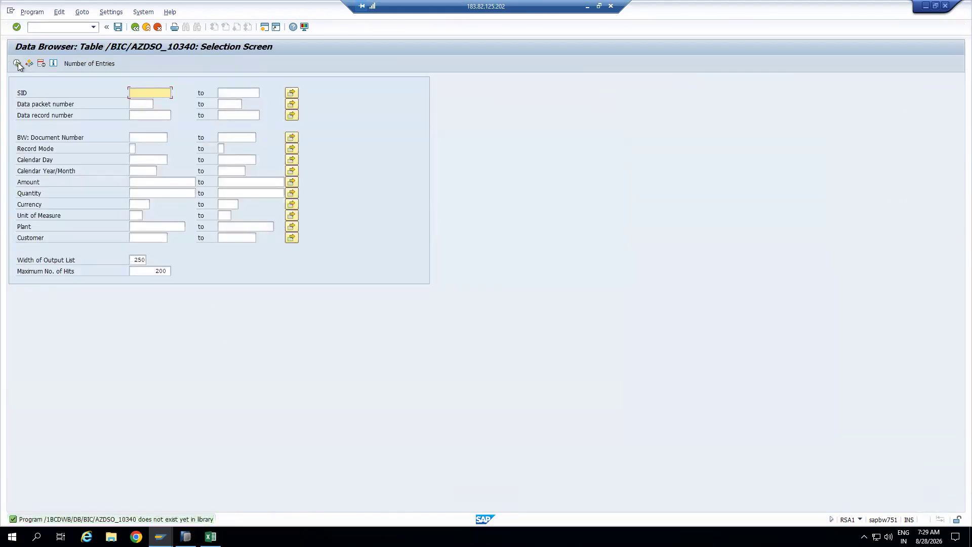
pyautogui.click(18, 64)
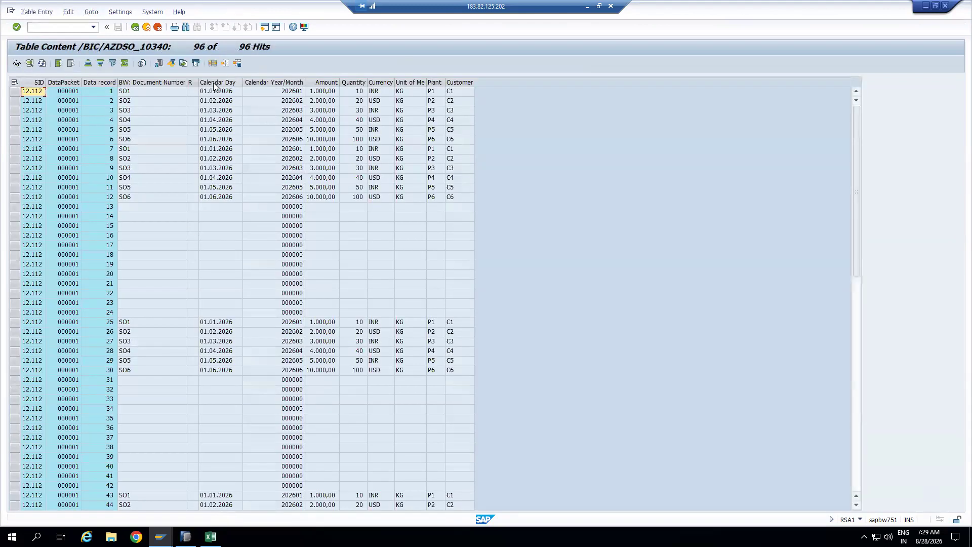
# Step: Examine the Amount, Quantity, Currency, Plant and Customer columns and the column layout of the new data, and return to managing ZDSO_103
pyautogui.click(331, 82)
pyautogui.click(356, 82)
pyautogui.click(389, 83)
pyautogui.click(436, 82)
pyautogui.click(465, 82)
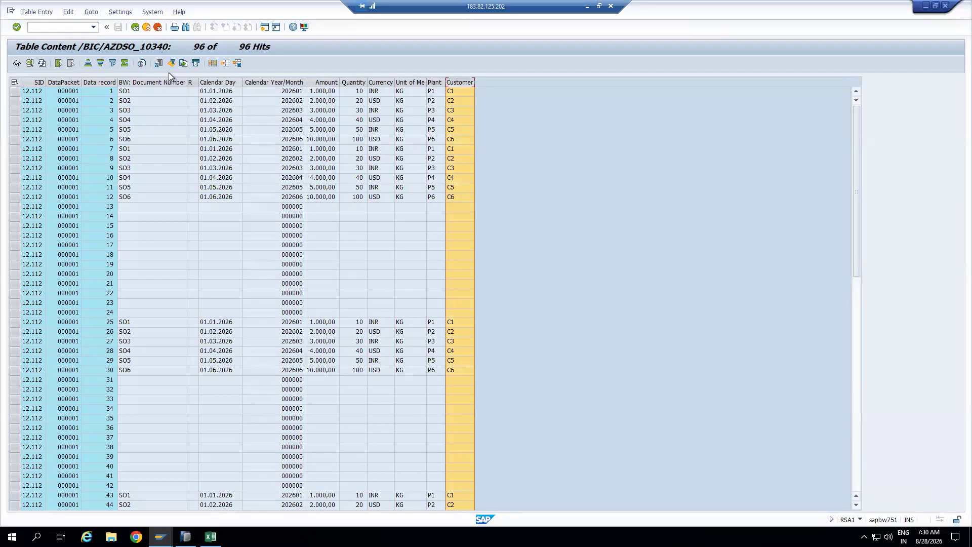
pyautogui.click(212, 63)
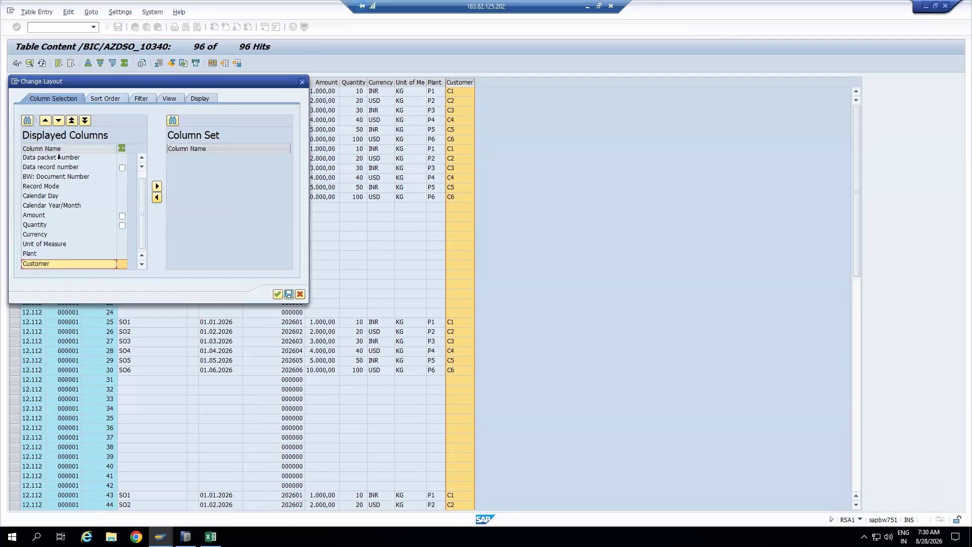
pyautogui.click(302, 81)
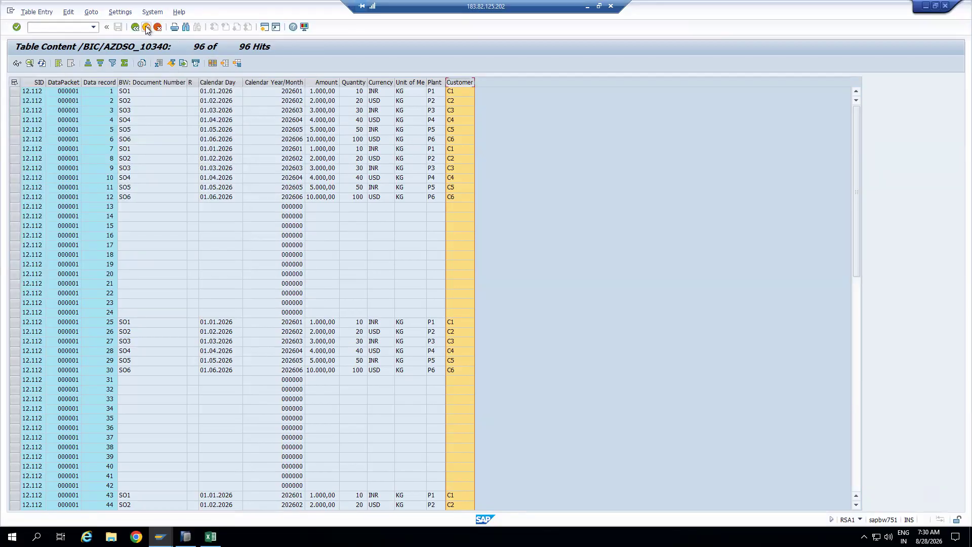
pyautogui.click(146, 27)
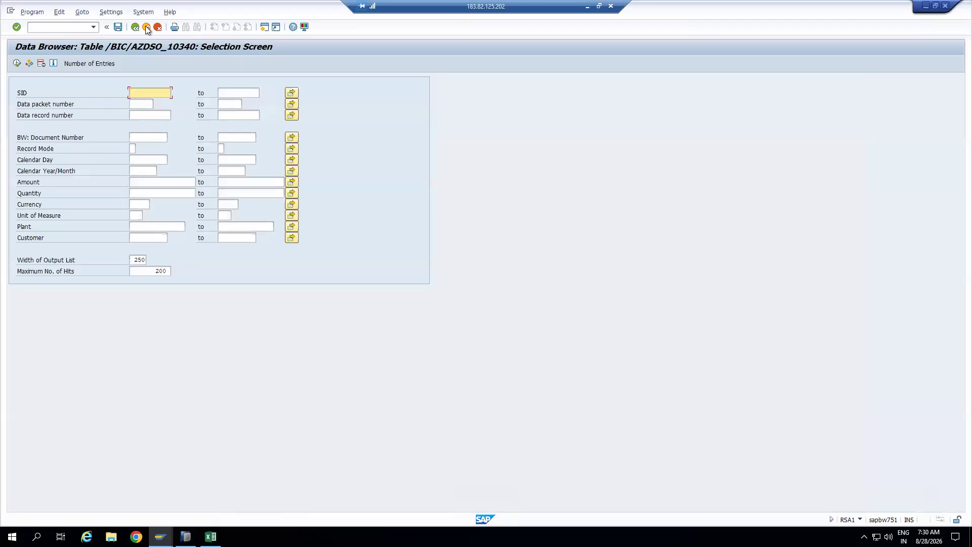
pyautogui.click(146, 28)
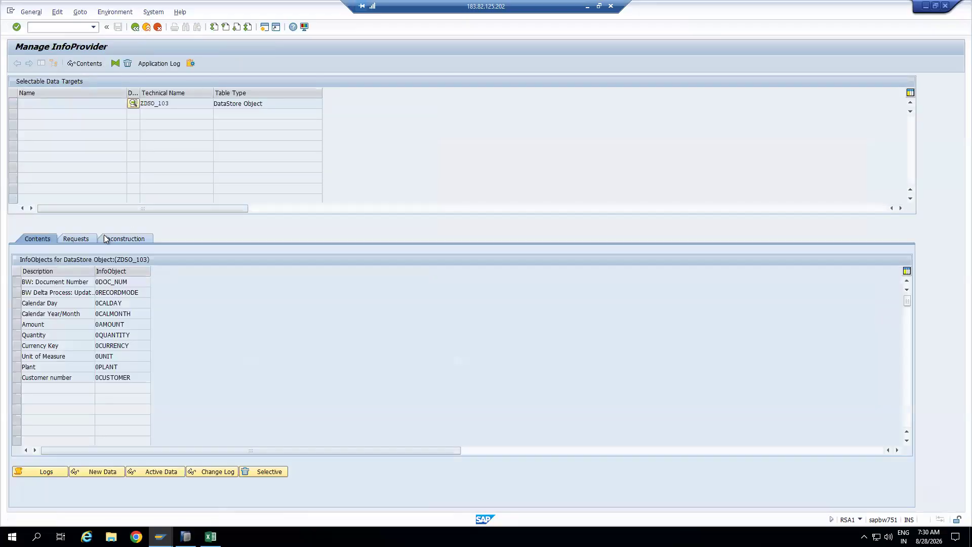
# Step: Activate the loaded request in ZDSO_103, refresh the activation status, and refresh the request list
pyautogui.click(76, 239)
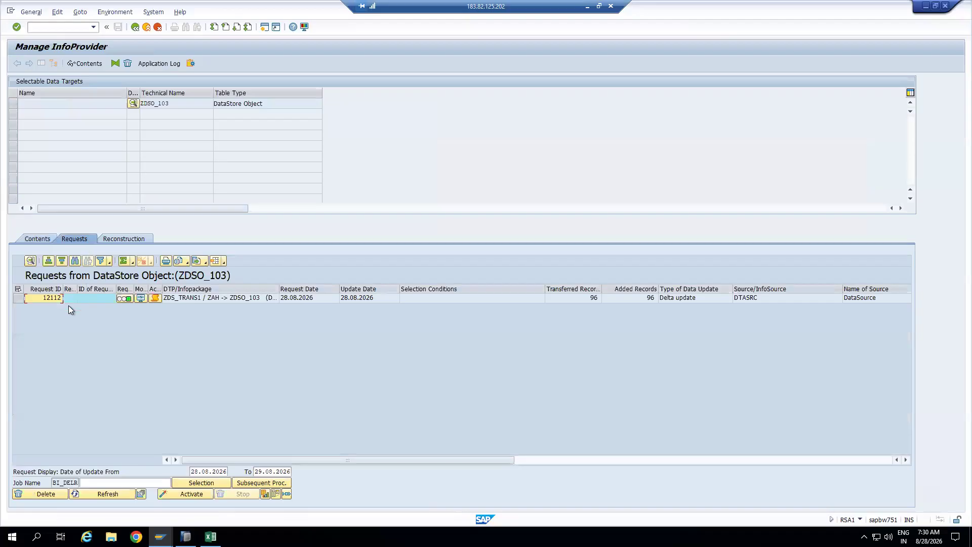
pyautogui.click(18, 298)
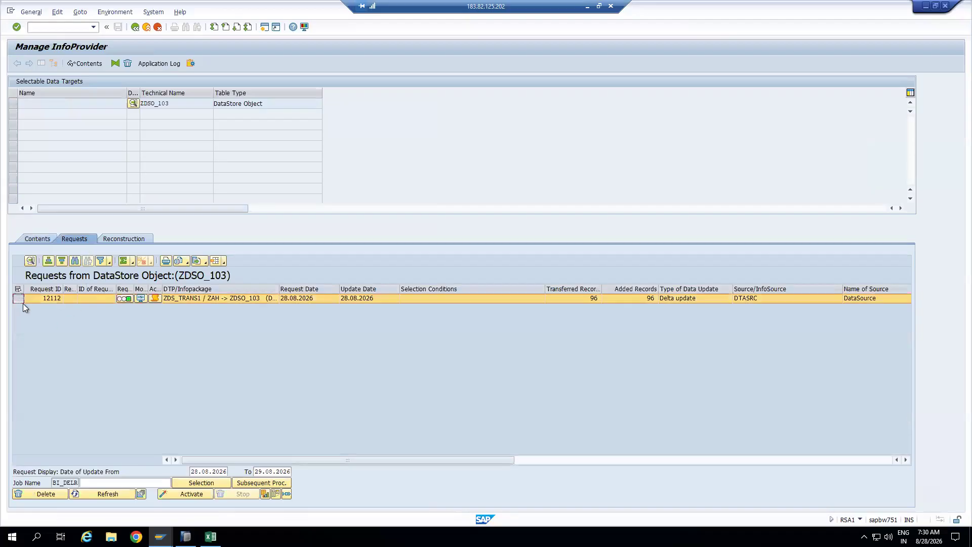
pyautogui.click(179, 494)
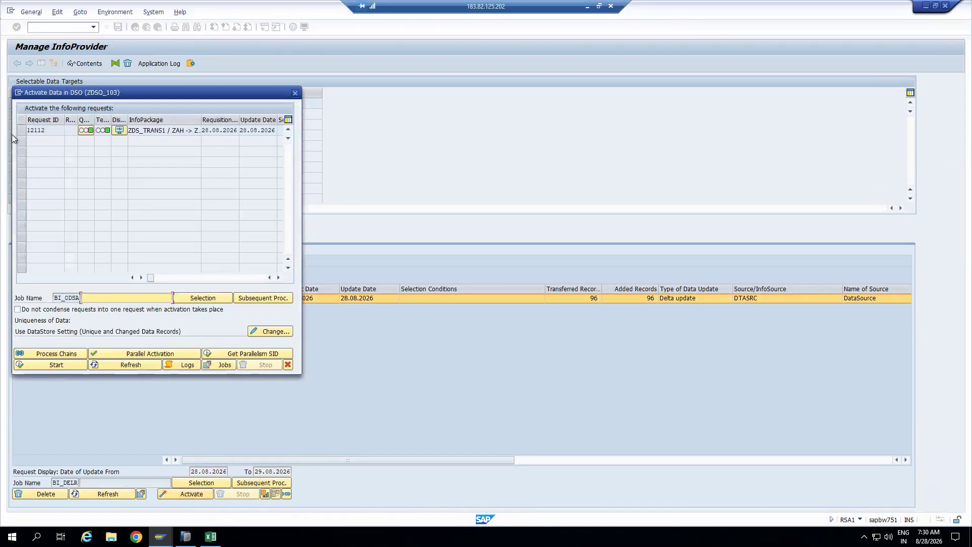
pyautogui.click(21, 130)
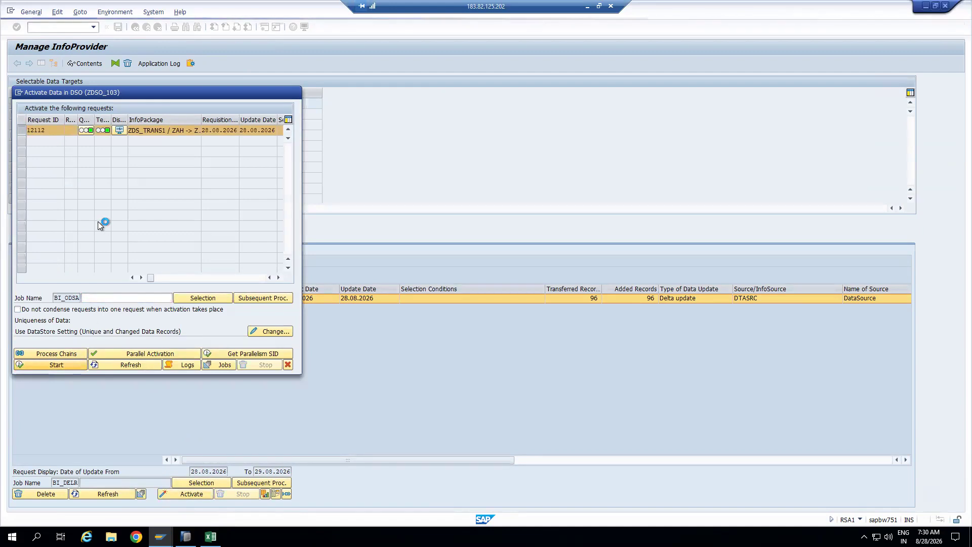
pyautogui.click(111, 363)
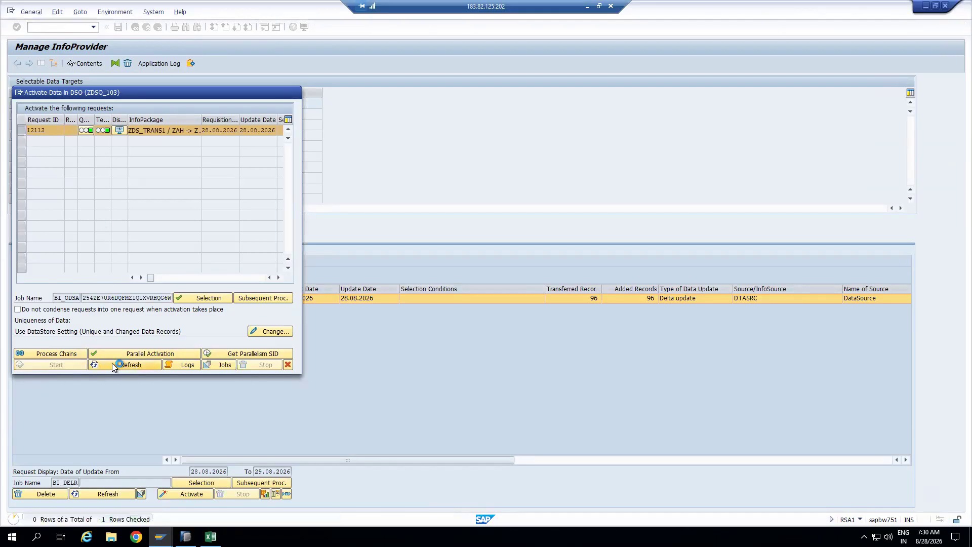
pyautogui.click(147, 363)
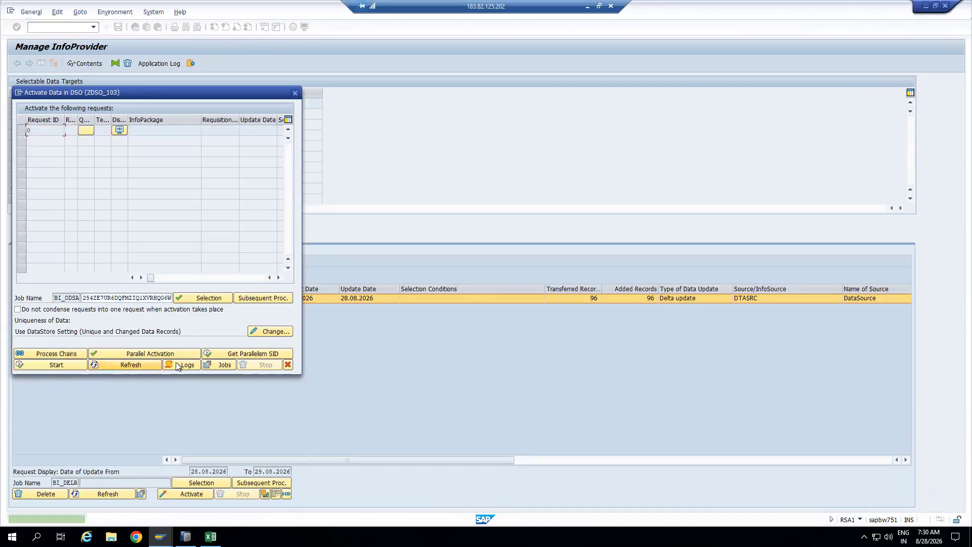
pyautogui.click(288, 365)
pyautogui.click(123, 496)
# Step: List all records in the active data table of ZDSO_103
pyautogui.click(49, 239)
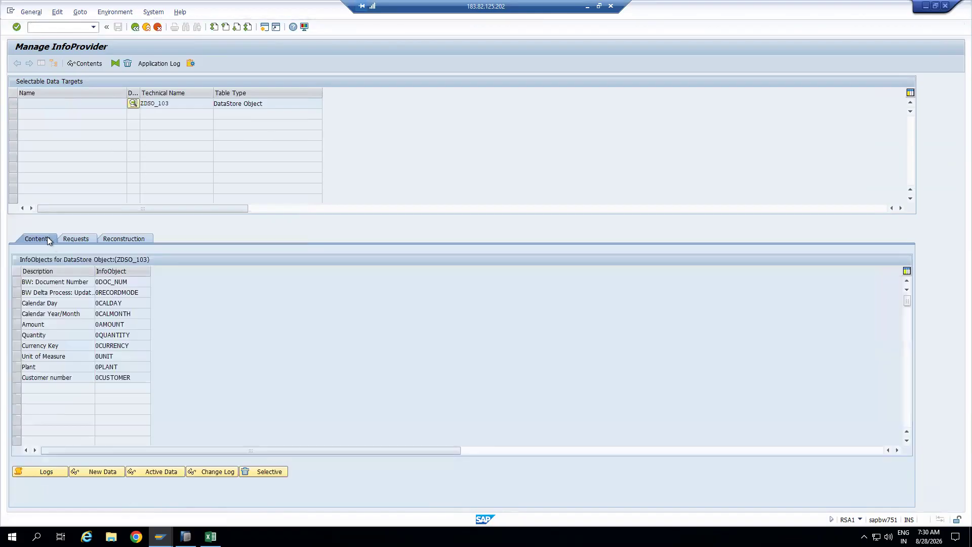
pyautogui.click(153, 471)
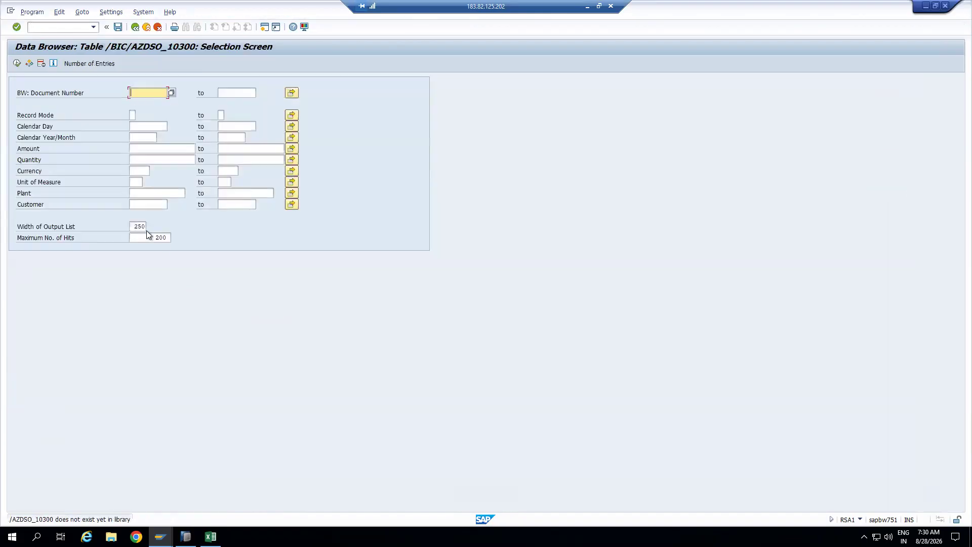
pyautogui.click(16, 63)
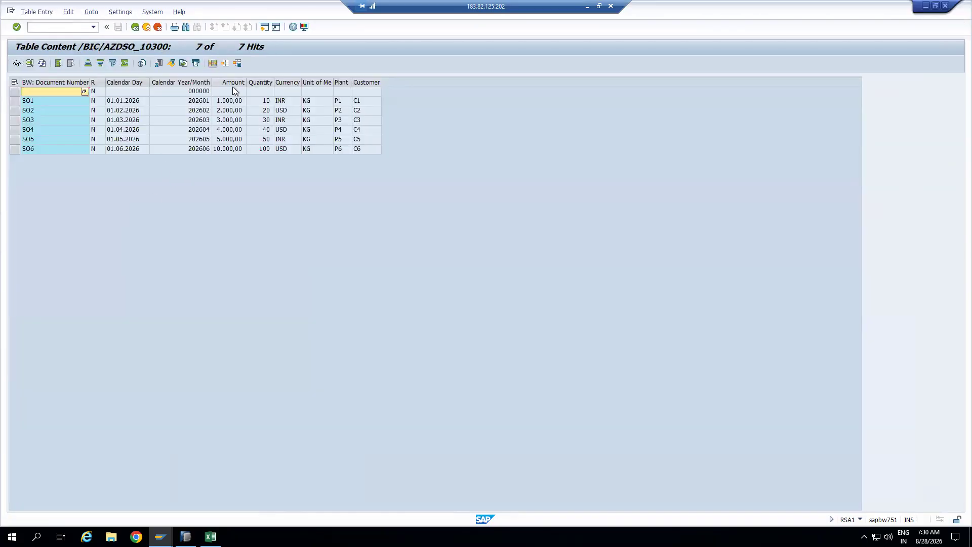
# Step: Examine the column layout of ZDSO_103's active data and return to the request list of the DataStore object
pyautogui.click(212, 63)
pyautogui.moveTo(197, 85); pyautogui.dragTo(635, 106)
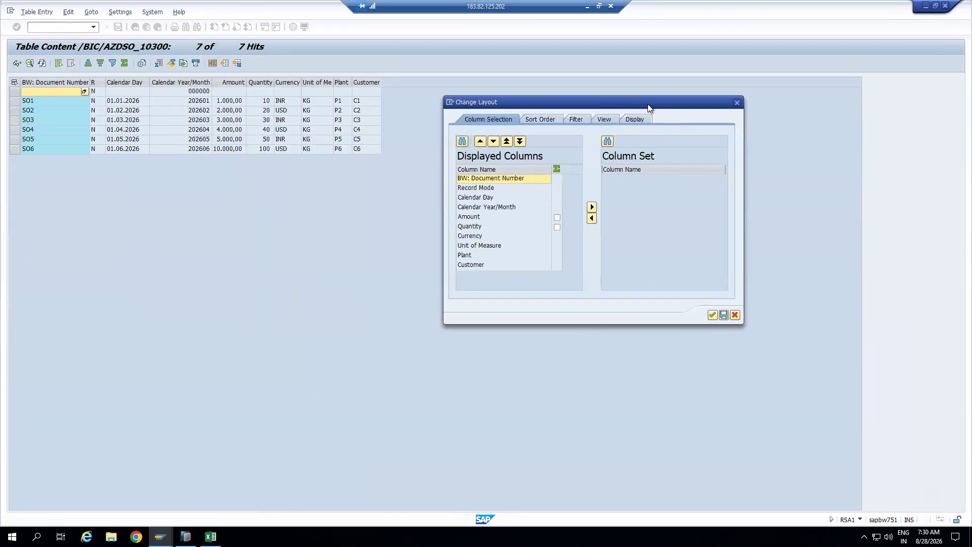
pyautogui.press('Escape')
pyautogui.click(137, 83)
pyautogui.click(147, 27)
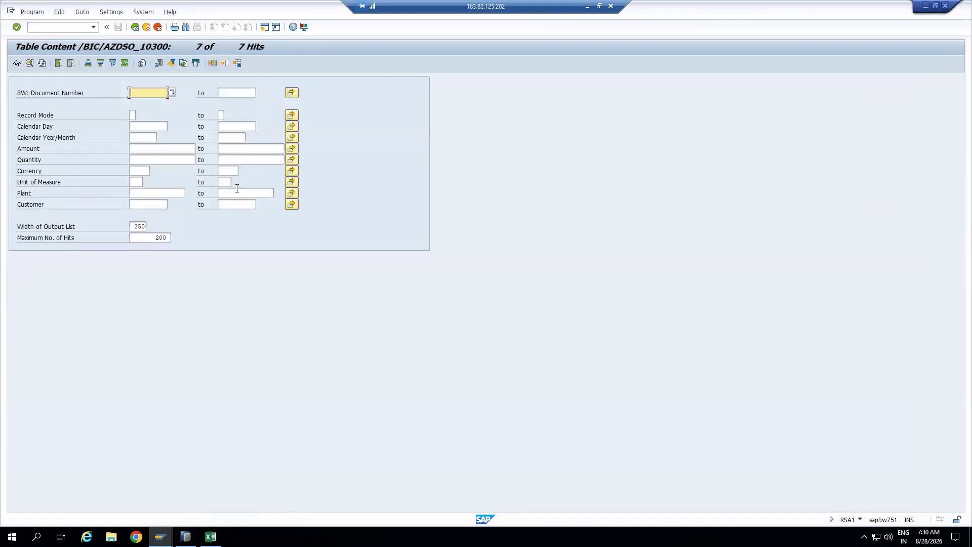
pyautogui.click(146, 26)
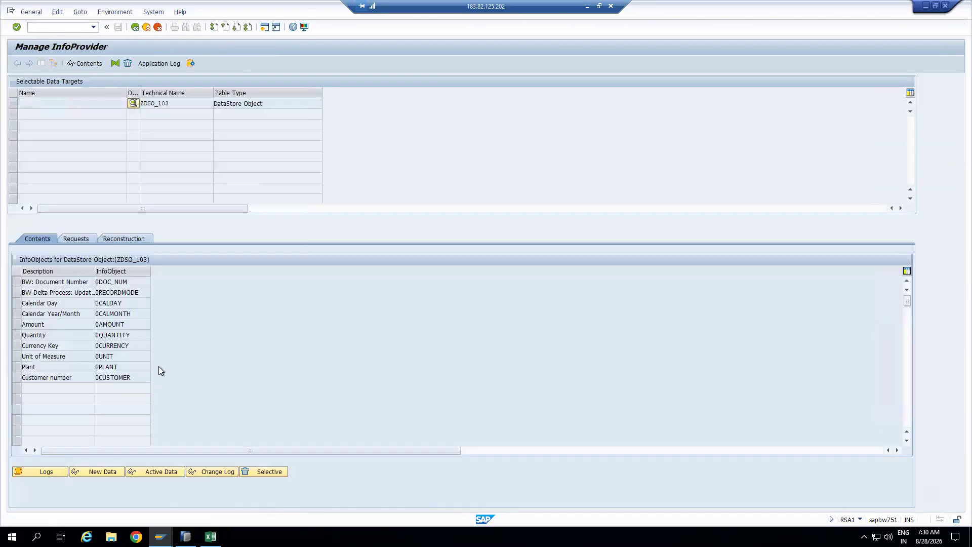
pyautogui.click(76, 239)
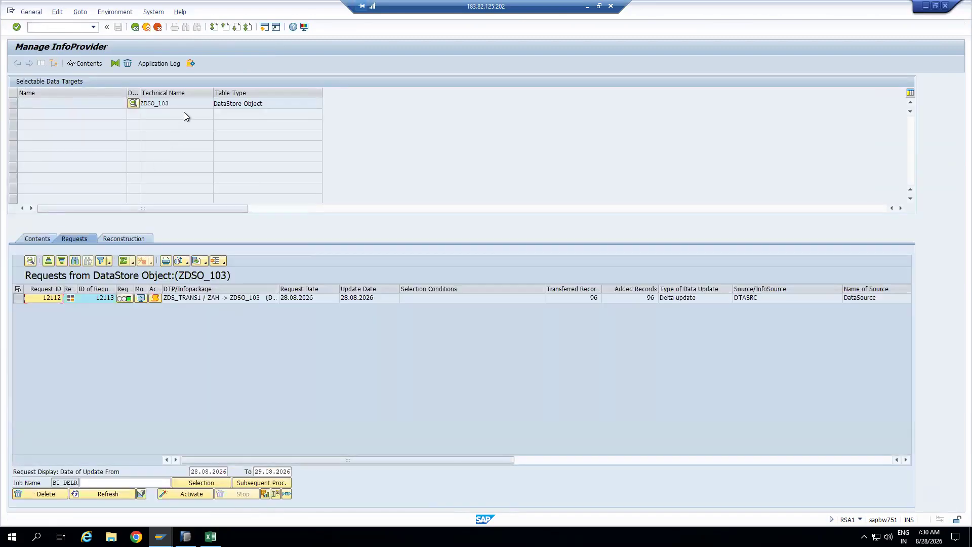
# Step: Copy the technical name ZDSO_103, switch to BEx Query Designer, and log on to BW75ONHANA with the account password
pyautogui.moveTo(175, 104); pyautogui.dragTo(137, 105)
pyautogui.hotkey('ctrl', 'c')
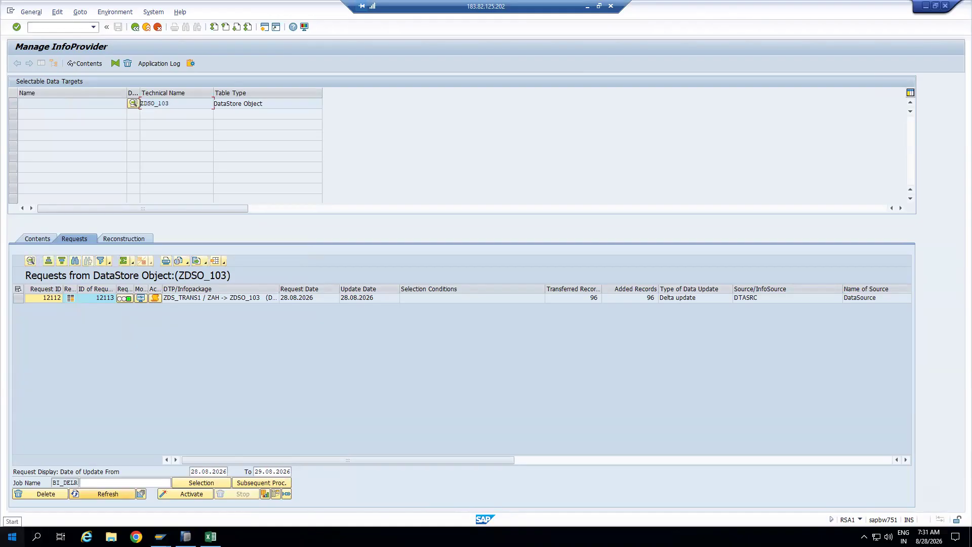
pyautogui.click(12, 536)
pyautogui.click(81, 271)
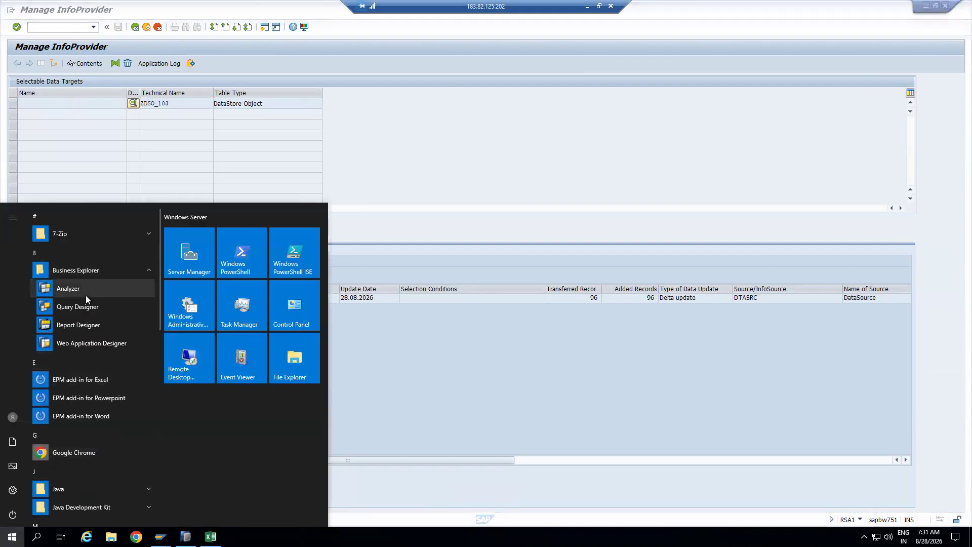
pyautogui.click(83, 306)
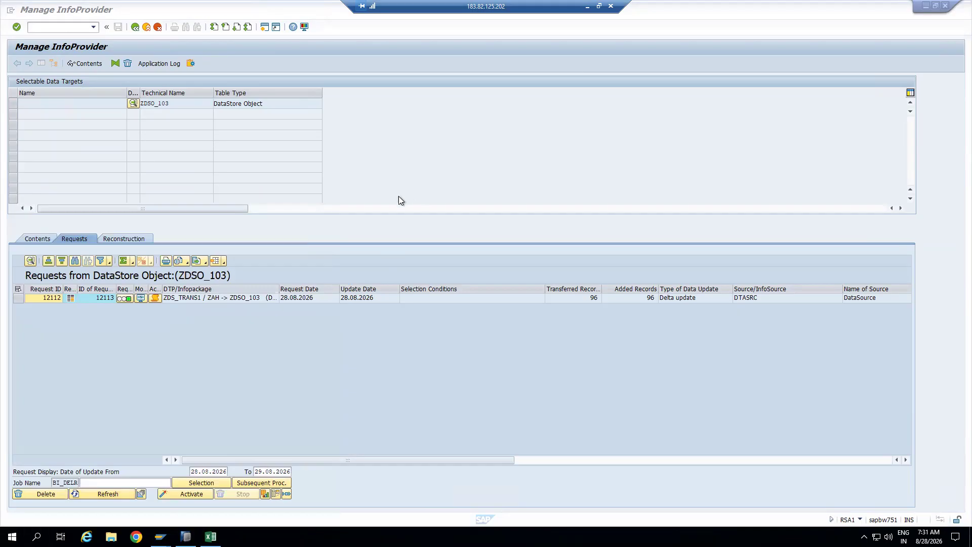
pyautogui.click(446, 251)
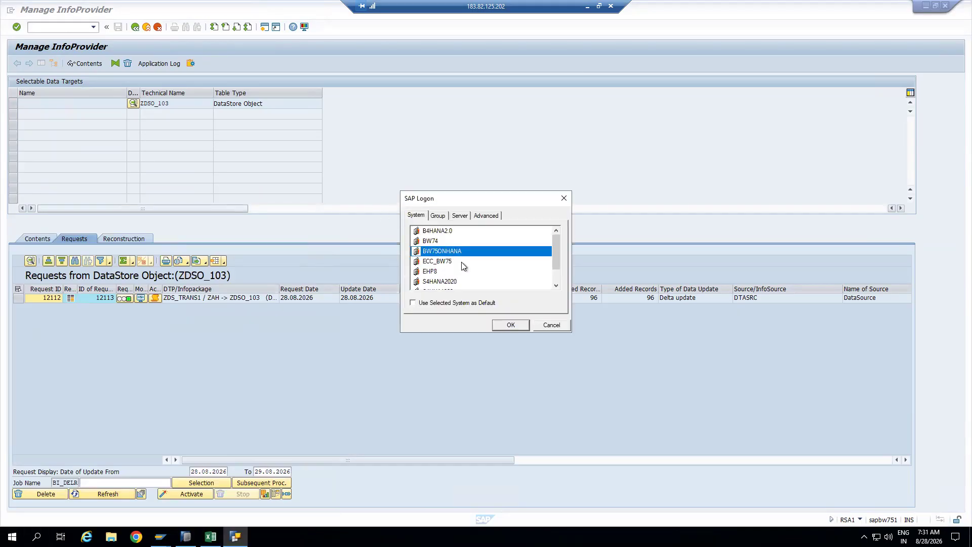
pyautogui.click(510, 326)
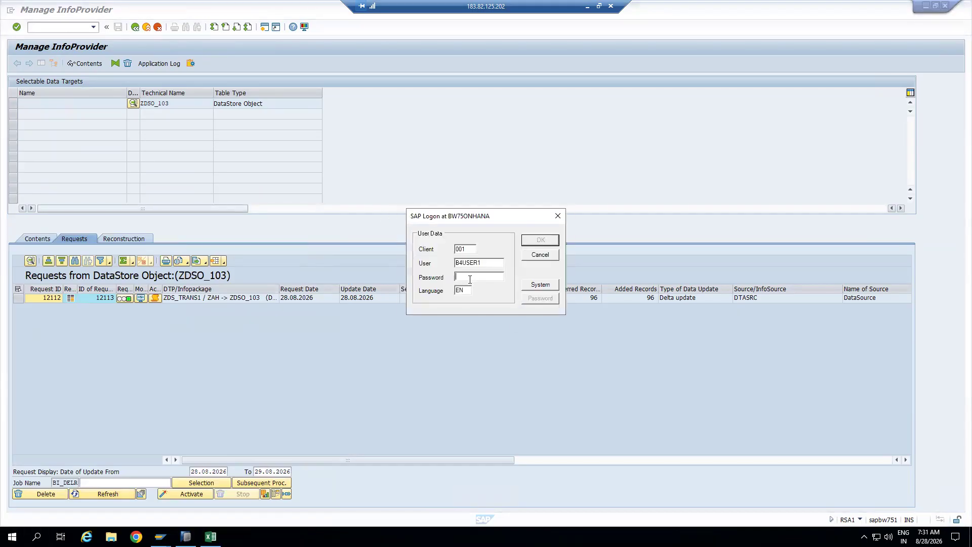
pyautogui.write('**')
pyautogui.click(540, 239)
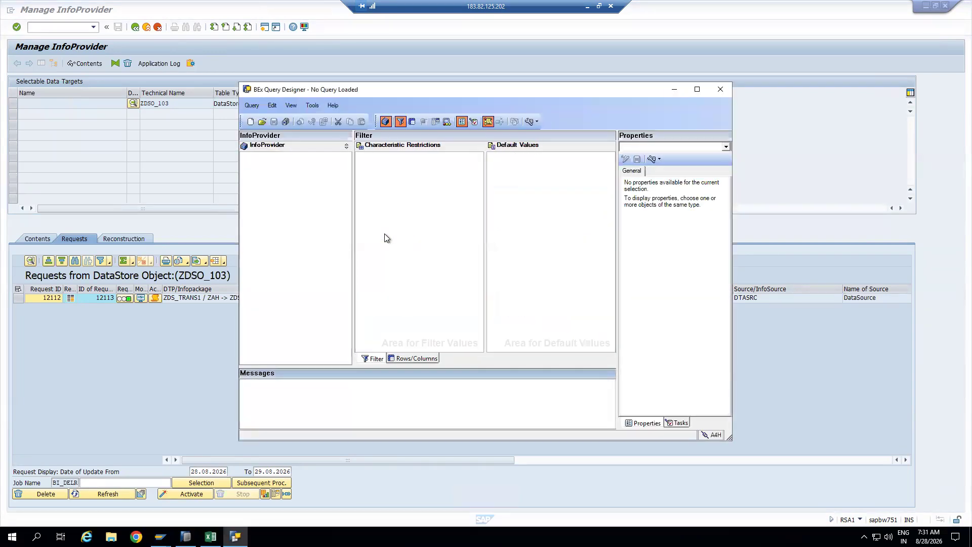
# Step: Create a new query on InfoProvider ZDSO_103, finding it with the technical name search included
pyautogui.click(698, 89)
pyautogui.click(11, 35)
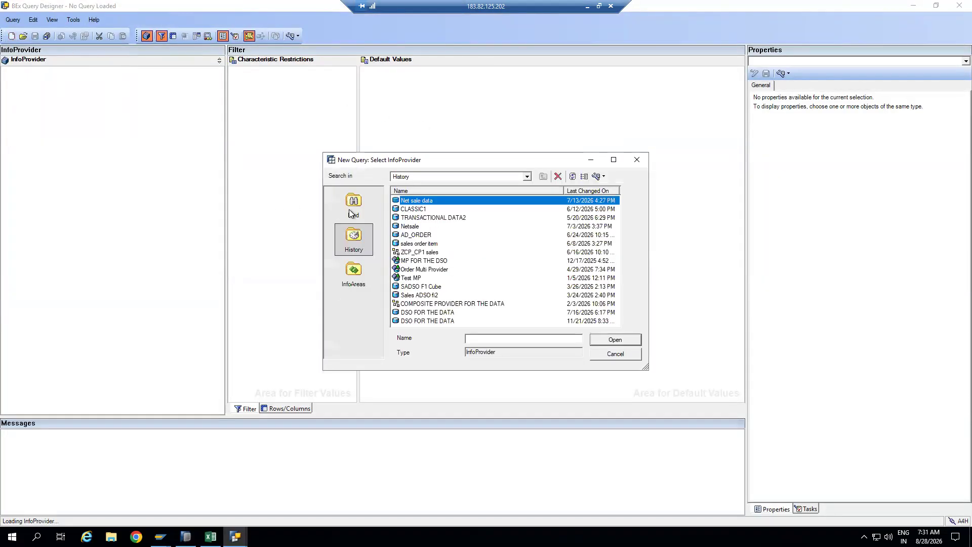
pyautogui.click(352, 204)
pyautogui.click(400, 232)
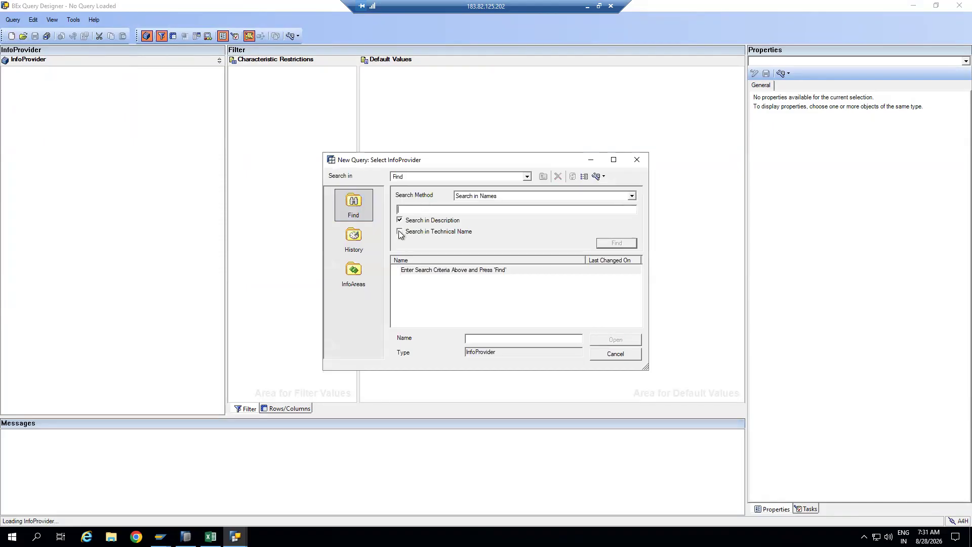
pyautogui.write('ZDSO_103')
pyautogui.click(616, 243)
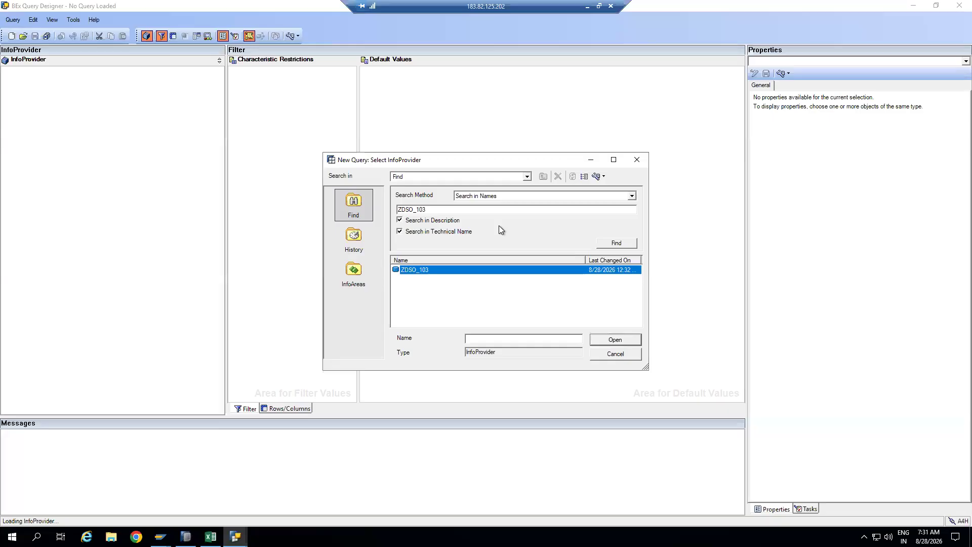
pyautogui.doubleClick(417, 273)
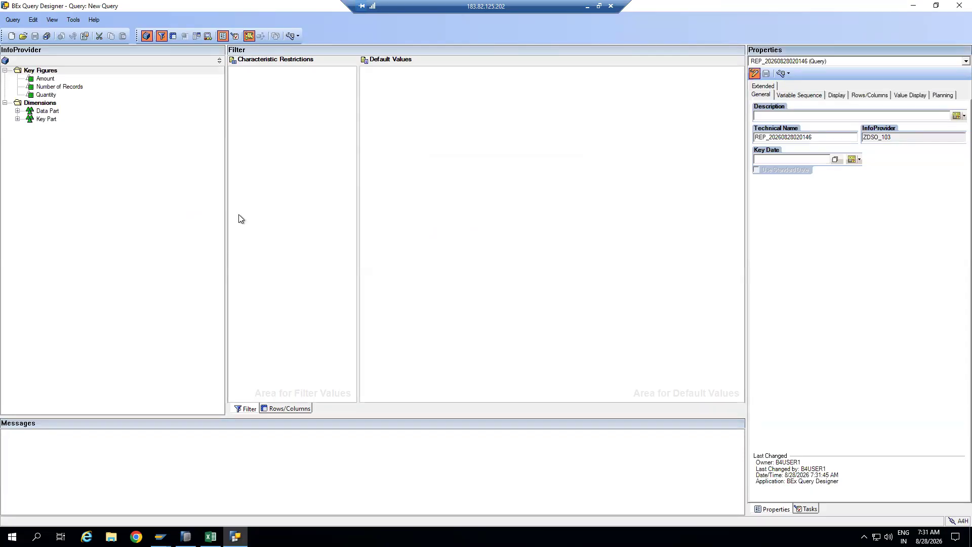
# Step: Expand the Key Part and Data Part dimensions and highlight the Country and Business Partner characteristics
pyautogui.click(17, 119)
pyautogui.click(17, 110)
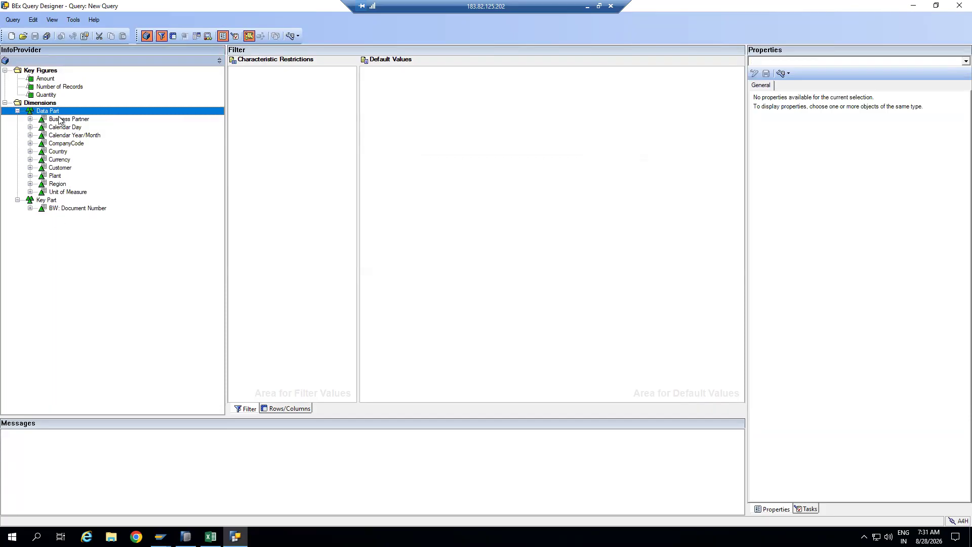
pyautogui.click(60, 152)
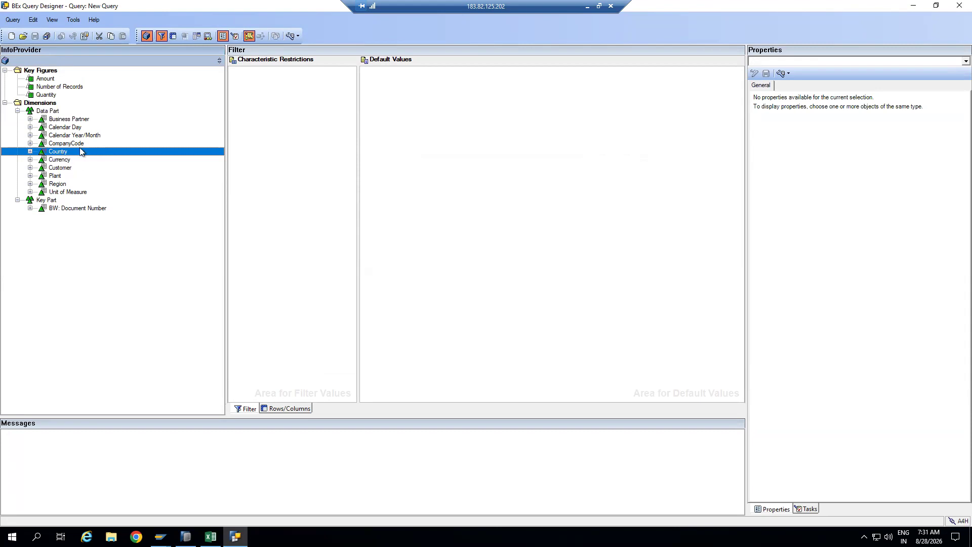
pyautogui.keyDown('ctrl'); pyautogui.click(81, 120); pyautogui.keyUp('ctrl')
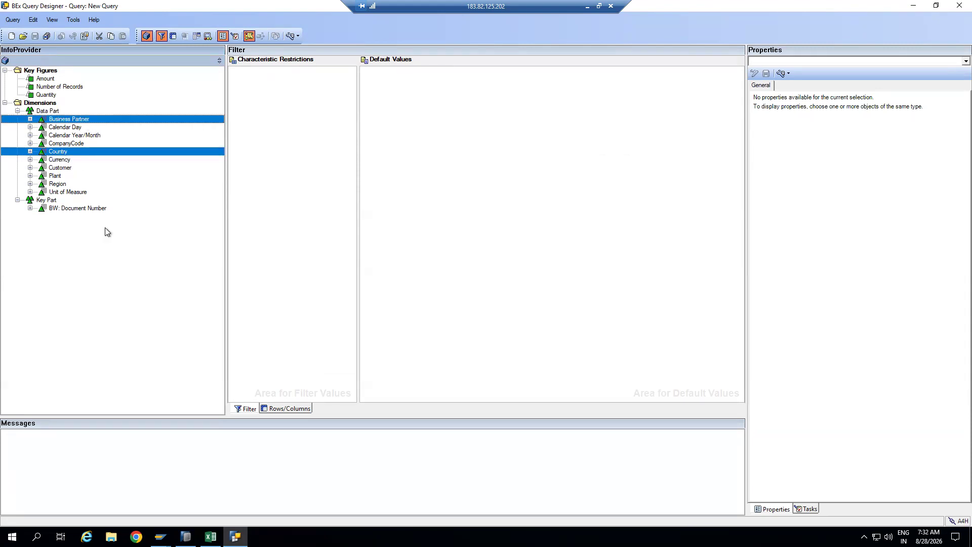
# Step: Switch back to SAP GUI, list ZDSO_103's active data, and examine the Calendar Year/Month and Customer columns
pyautogui.hotkey('alt', 'Tab')
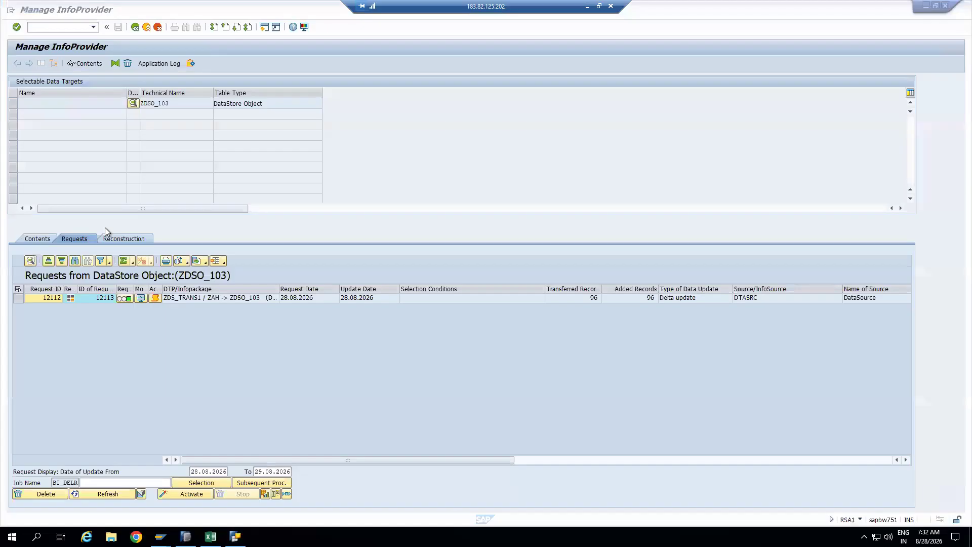
pyautogui.click(44, 239)
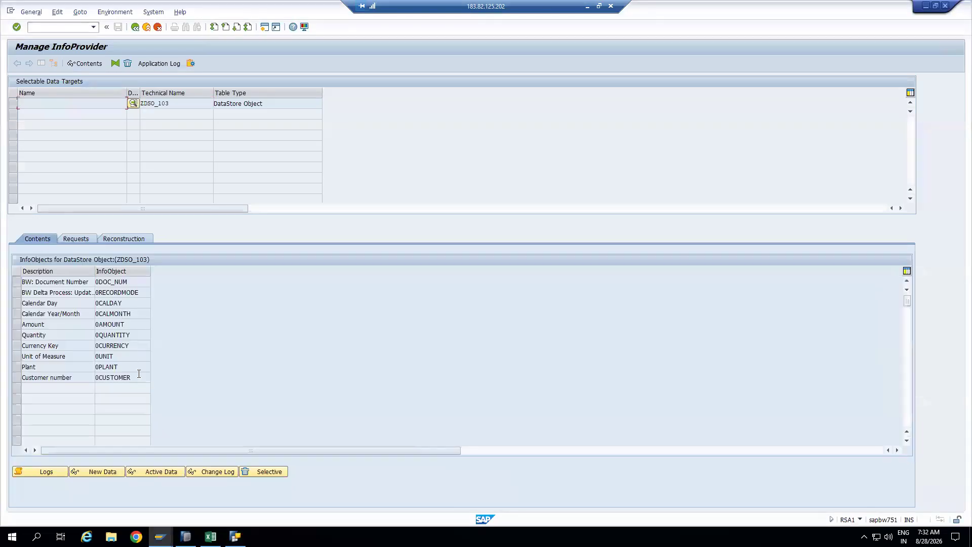
pyautogui.click(160, 472)
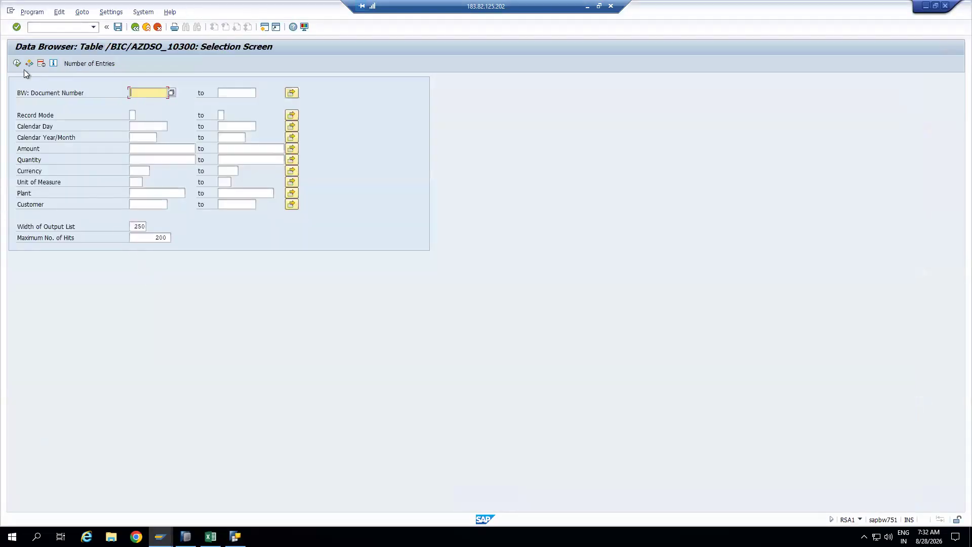
pyautogui.press('F8')
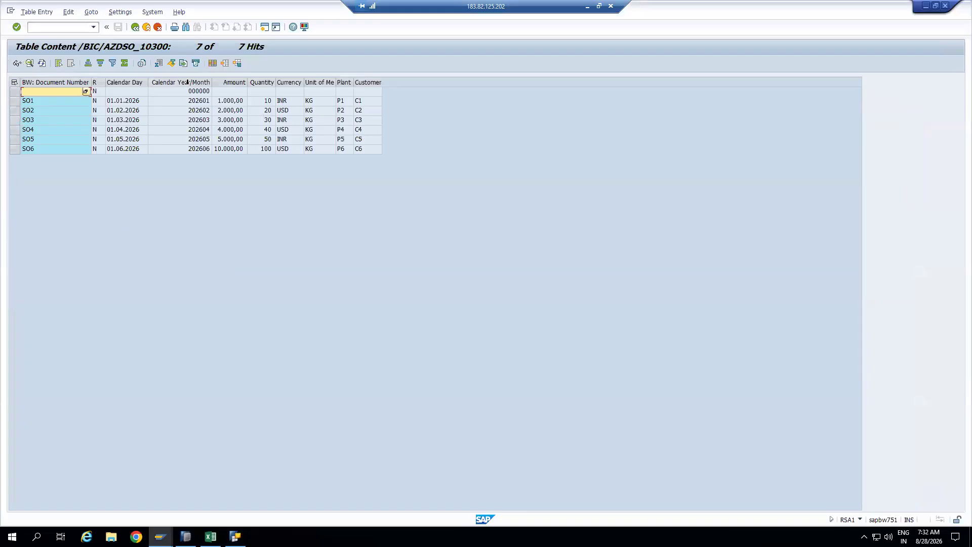
pyautogui.click(188, 82)
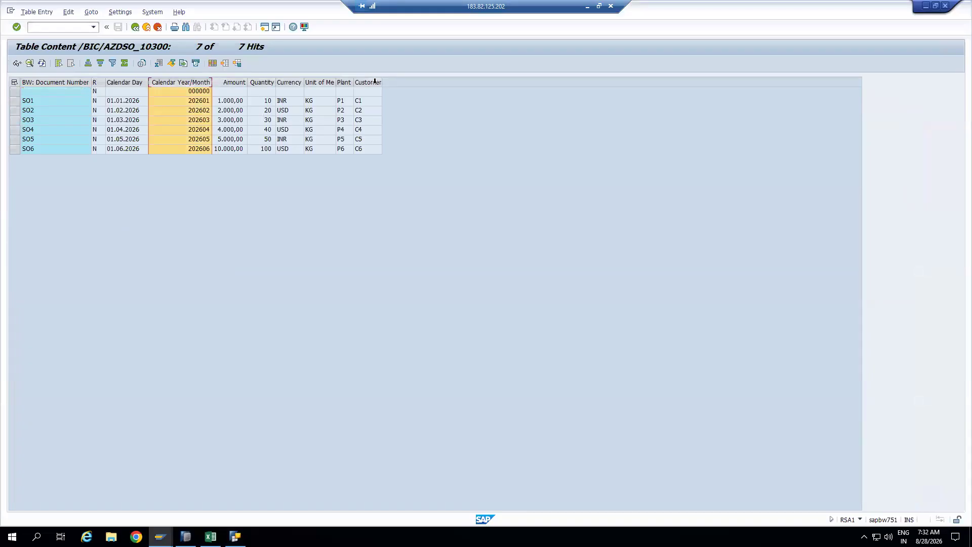
pyautogui.click(374, 82)
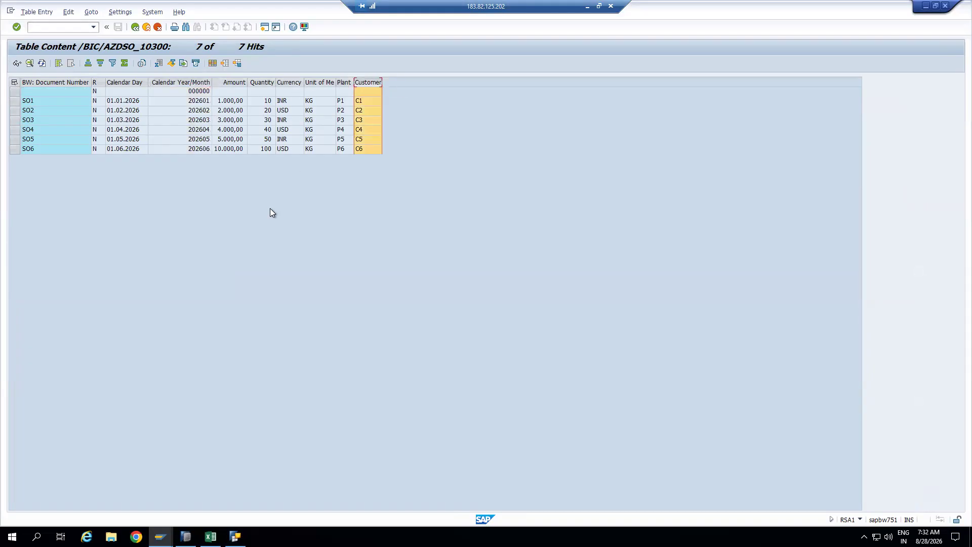
# Step: Compare the query's fields with the active data table, and set the Query Designer to display objects by [Key] only
pyautogui.hotkey('alt', 'Tab')
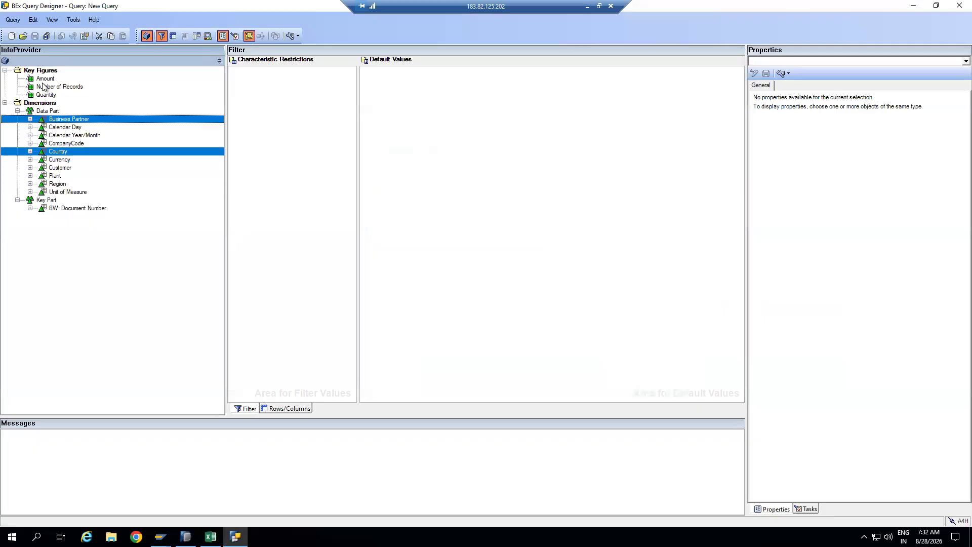
pyautogui.hotkey('alt', 'Tab')
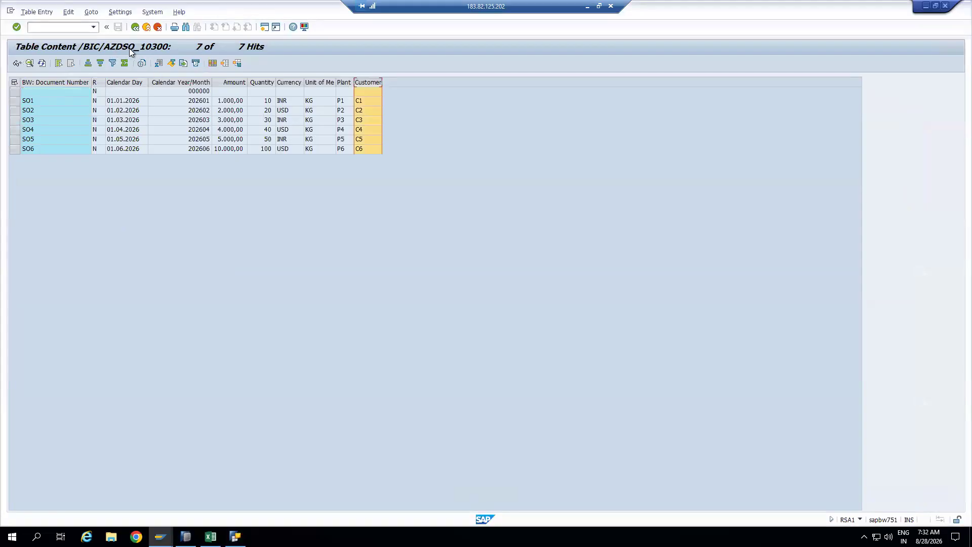
pyautogui.hotkey('alt', 'Tab')
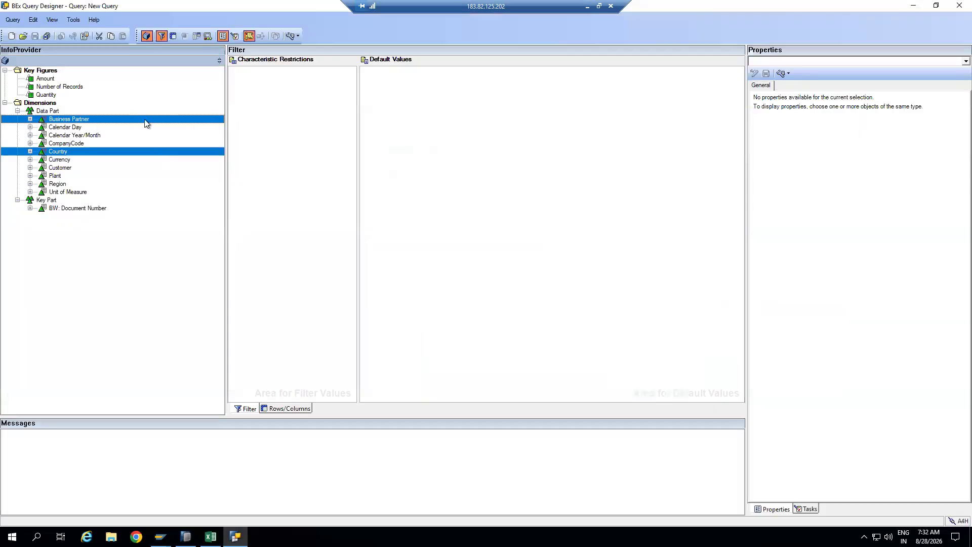
pyautogui.click(229, 119)
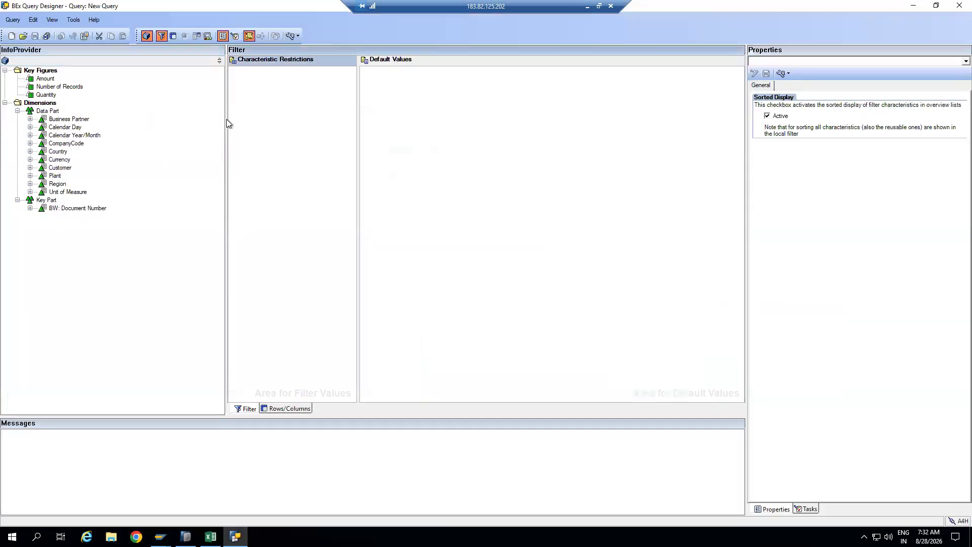
pyautogui.click(298, 36)
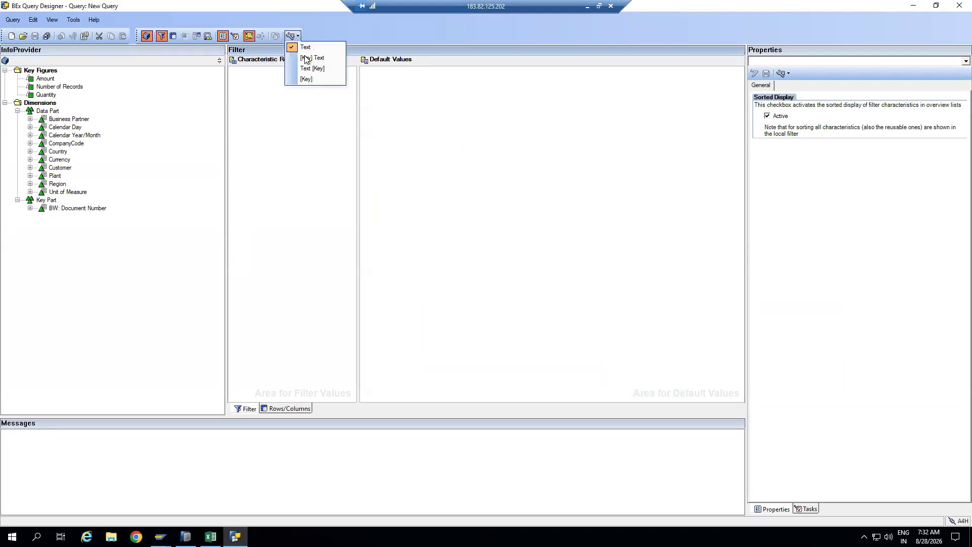
pyautogui.click(315, 79)
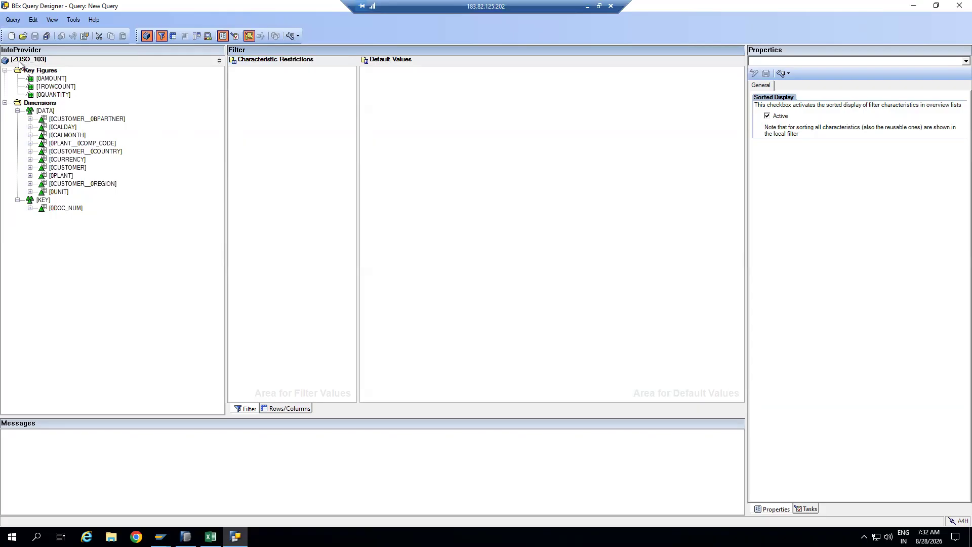
# Step: Compare navigation attributes 0CUSTOMER__0BPARTNER, 0PLANT__0COMP_CODE, 0CUSTOMER__0COUNTRY and 0CUSTOMER__0REGION in the query with ZDSO_103's active data table
pyautogui.hotkey('alt', 'Tab')
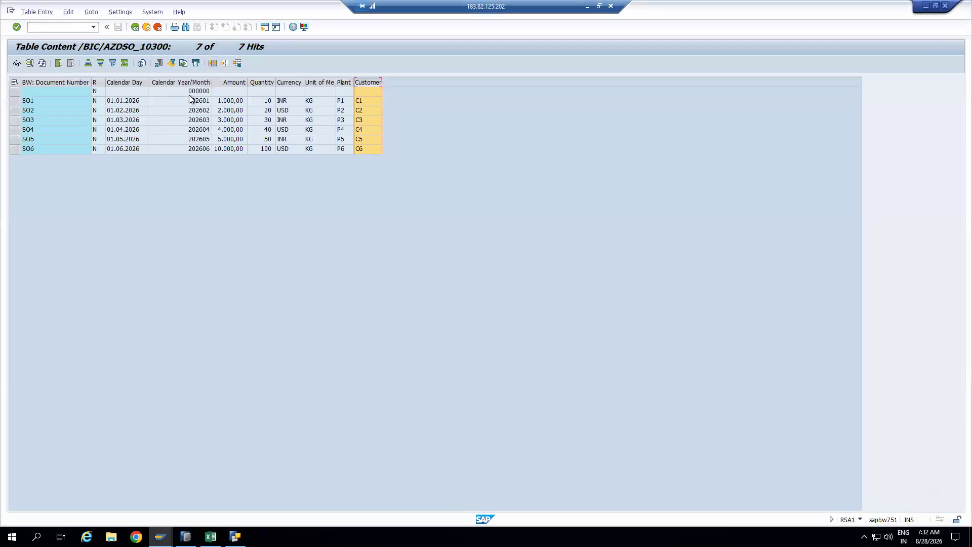
pyautogui.hotkey('alt', 'Tab')
pyautogui.click(75, 120)
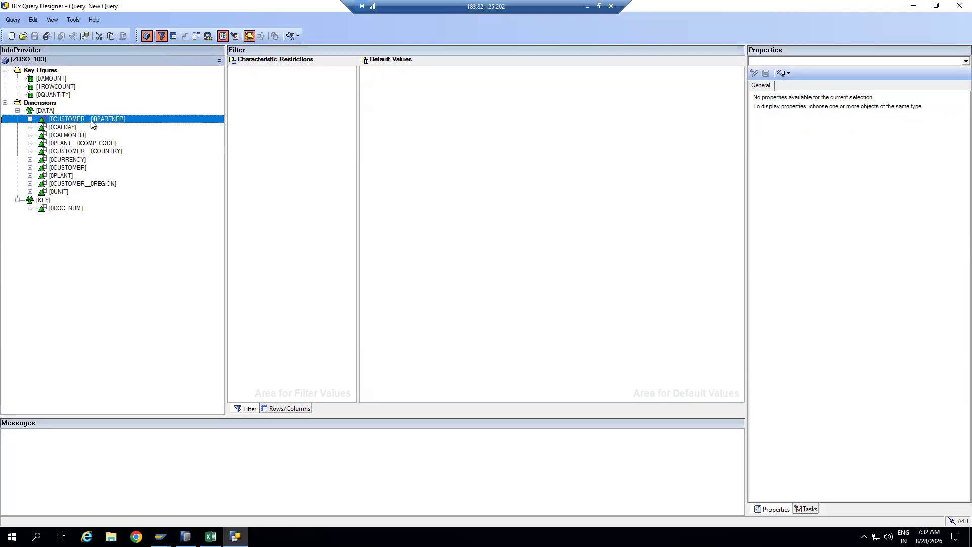
pyautogui.keyDown('ctrl'); pyautogui.click(100, 143); pyautogui.keyUp('ctrl')
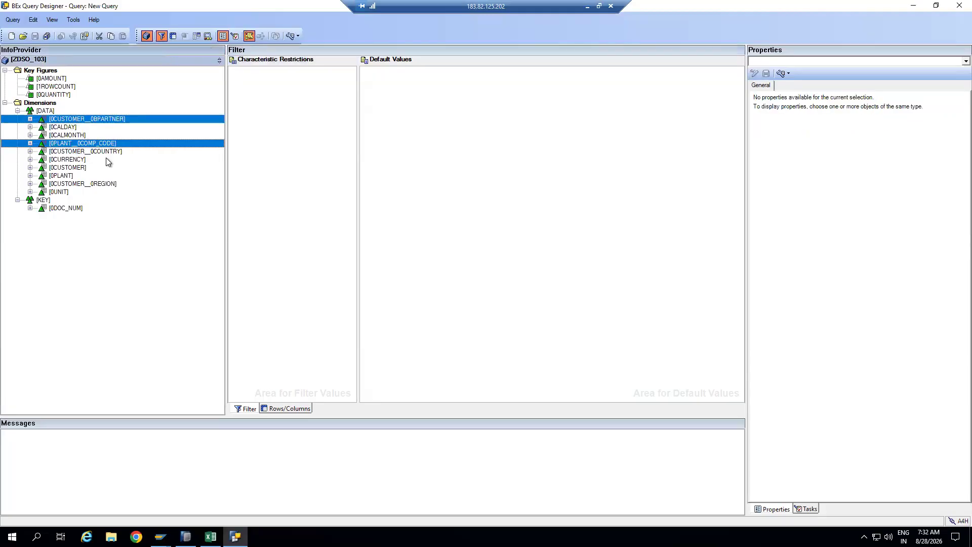
pyautogui.keyDown('ctrl'); pyautogui.click(111, 152); pyautogui.keyUp('ctrl')
pyautogui.keyDown('ctrl'); pyautogui.click(101, 184); pyautogui.keyUp('ctrl')
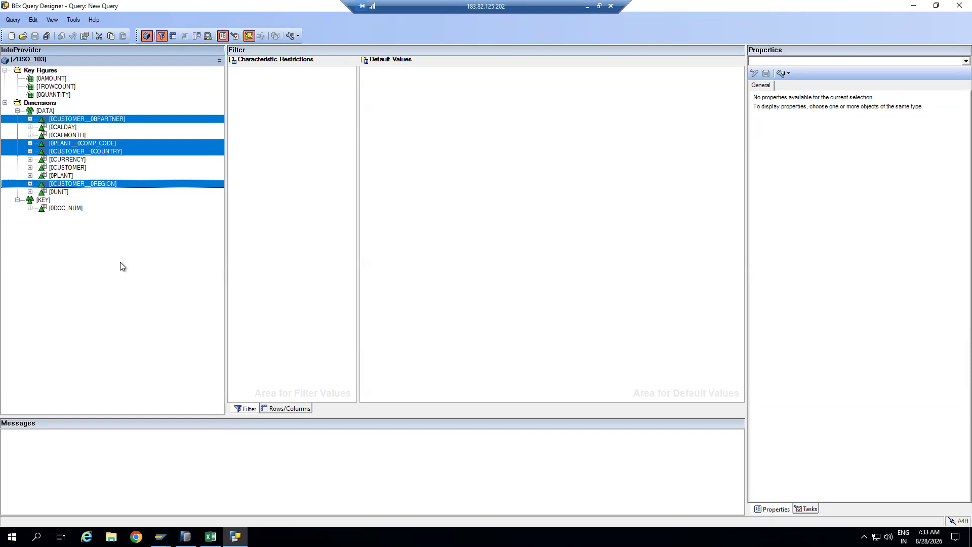
pyautogui.click(160, 536)
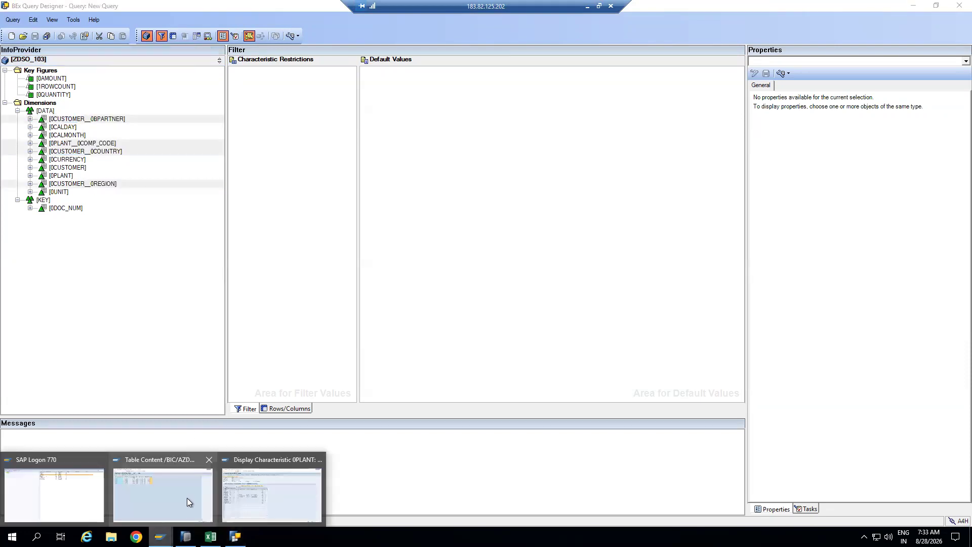
pyautogui.click(193, 493)
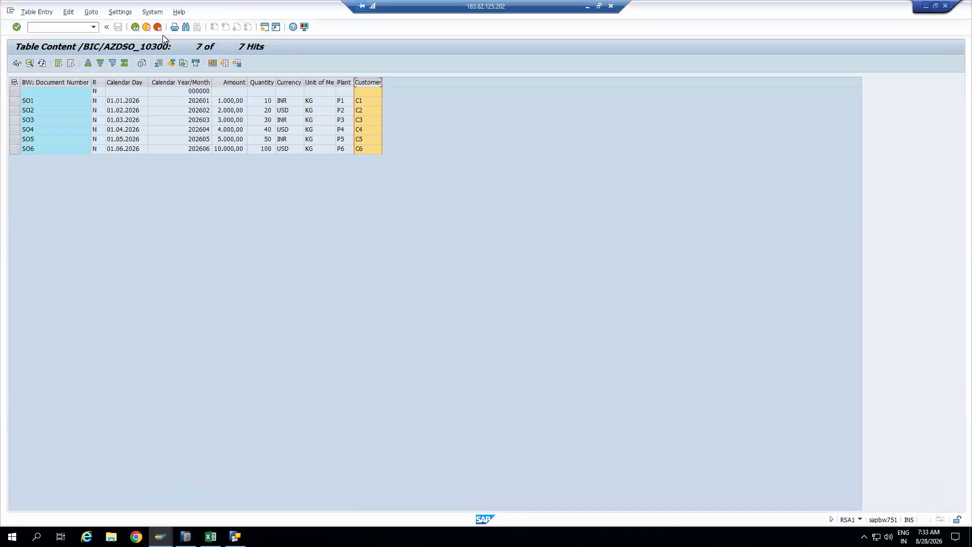
# Step: Leave ZDSO_103's active data and open the transformation from ZDS_TRANS1 to ZDSO_103 to examine its target fields from 0DOC_NUM to 0CUSTOMER
pyautogui.click(148, 28)
pyautogui.click(150, 28)
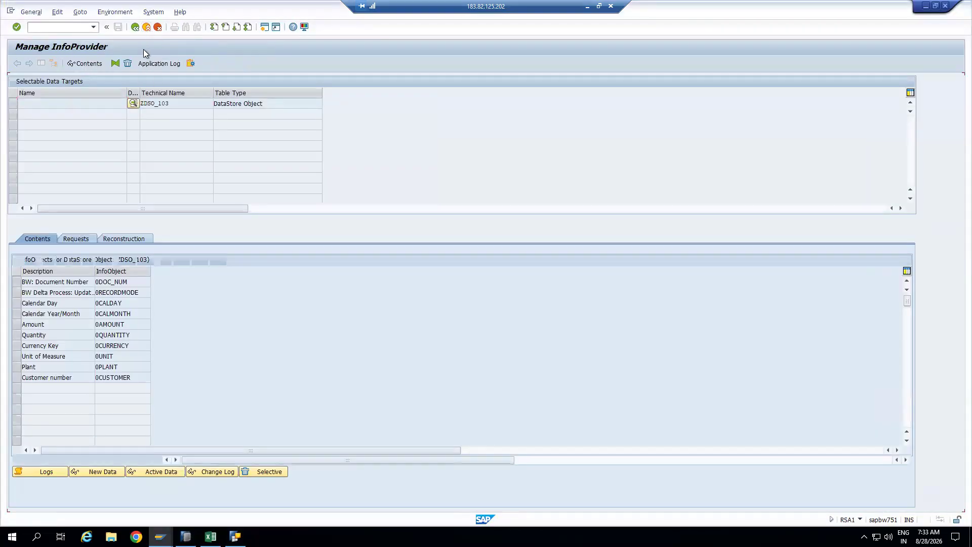
pyautogui.click(75, 238)
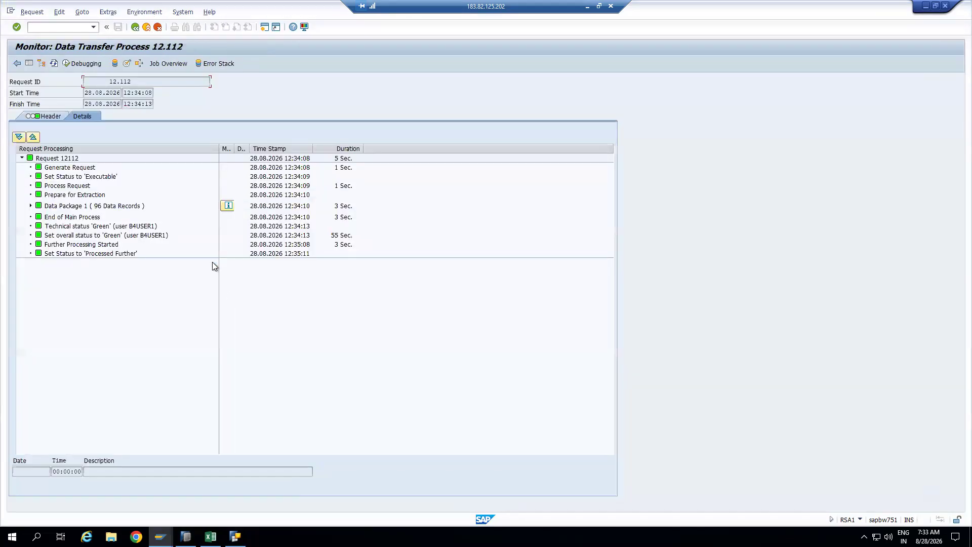
pyautogui.click(147, 27)
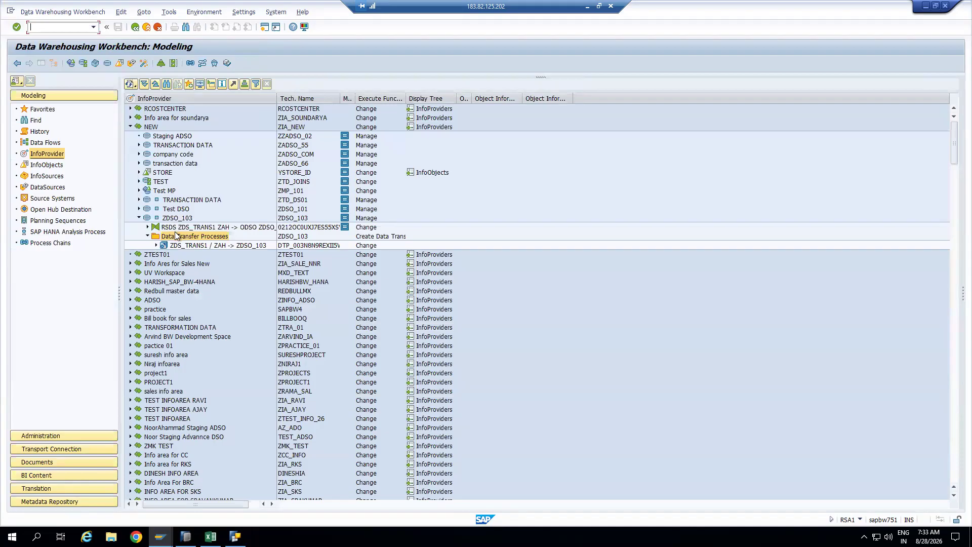
pyautogui.doubleClick(210, 227)
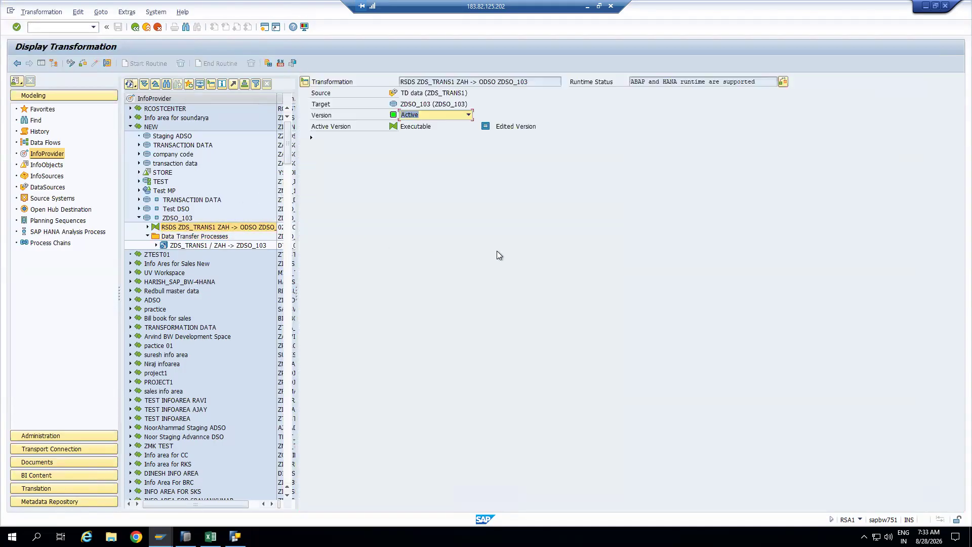
pyautogui.click(589, 181)
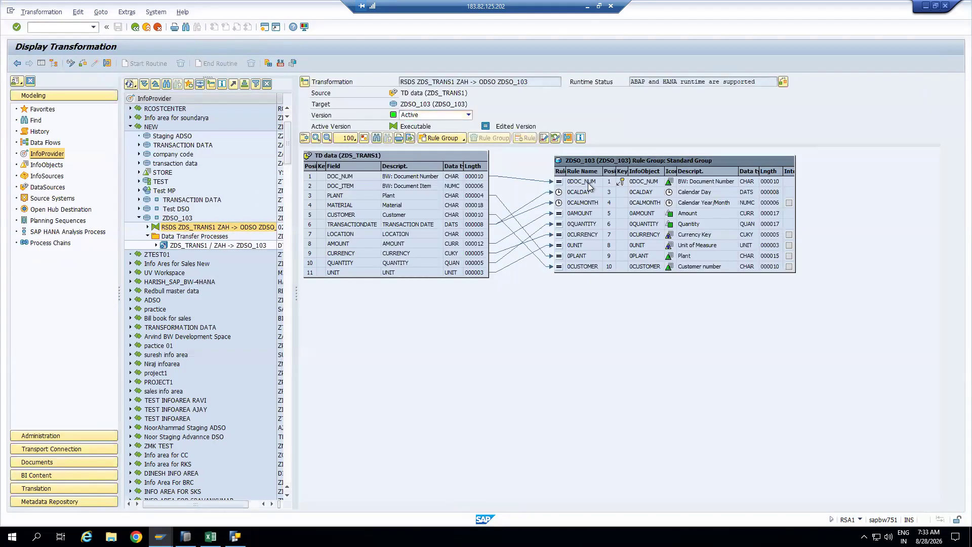
pyautogui.click(586, 265)
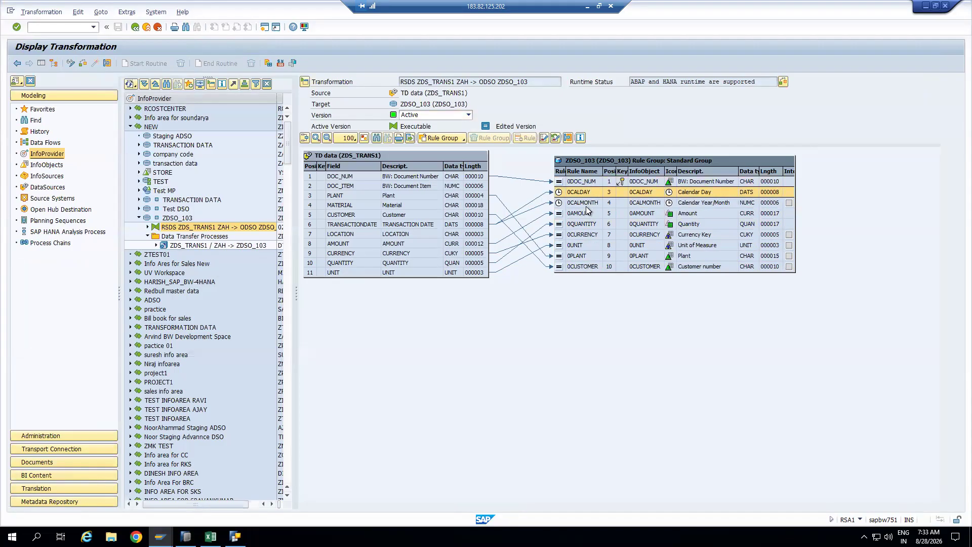
# Step: Compare the transformation's target fields with the navigation attributes listed for ZDSO_103 in BEx Query Designer
pyautogui.hotkey('alt', 'Tab')
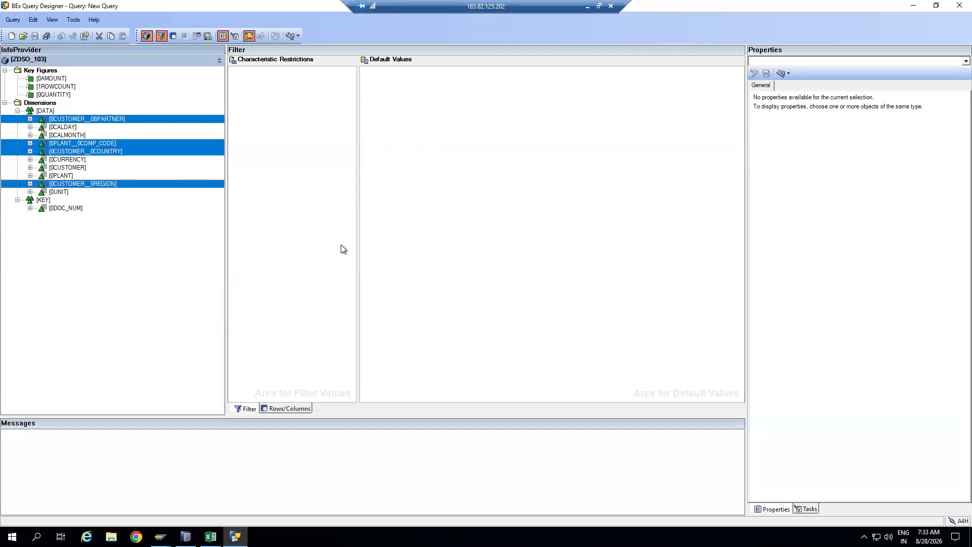
pyautogui.hotkey('alt', 'Tab')
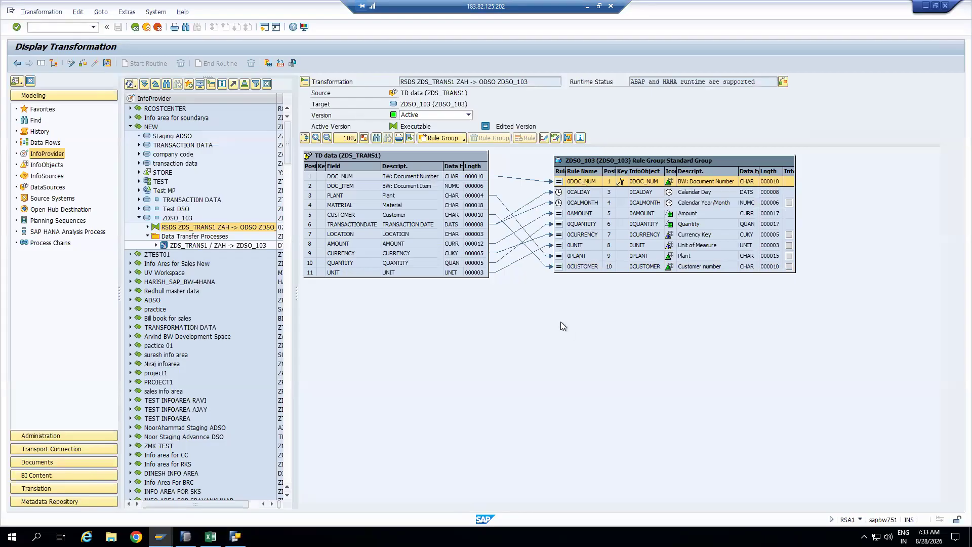
pyautogui.hotkey('alt', 'Tab')
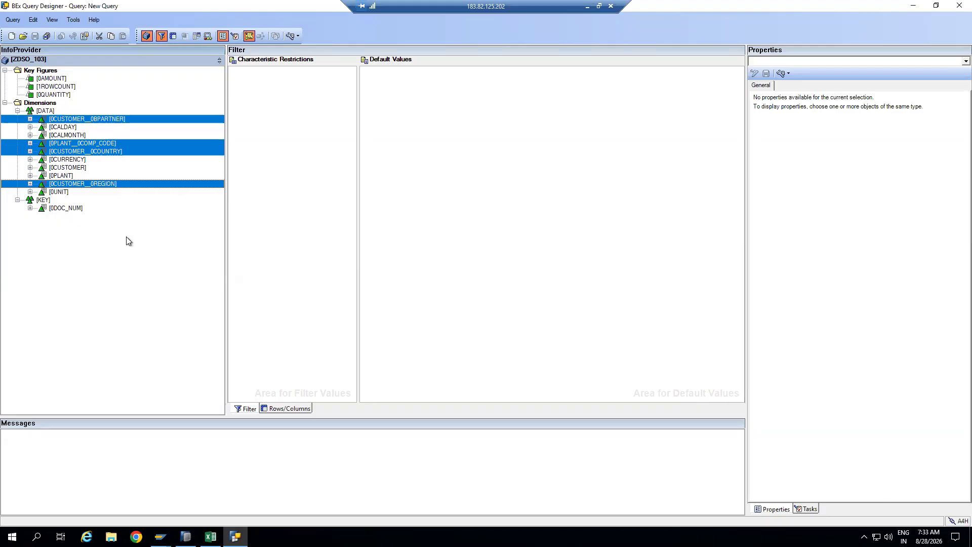
pyautogui.hotkey('alt', 'Tab')
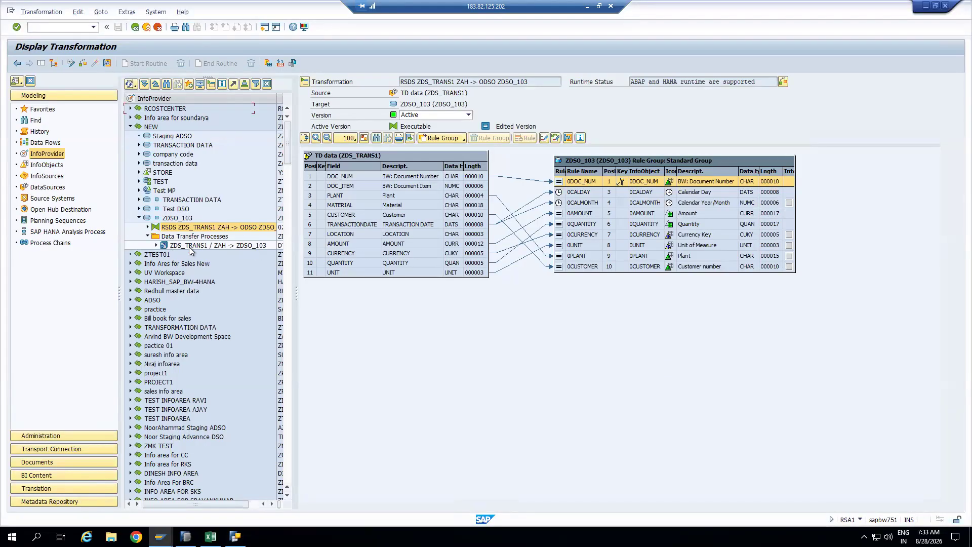
# Step: Display DataStore object ZDSO_103 in SAP GUI and examine which navigation attributes are switched on, with their full technical names readable
pyautogui.doubleClick(181, 218)
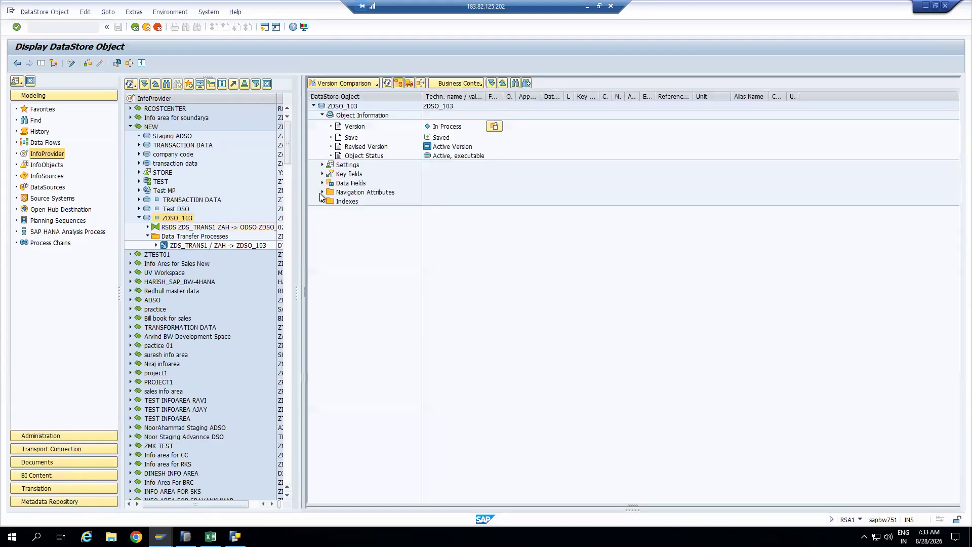
pyautogui.click(322, 192)
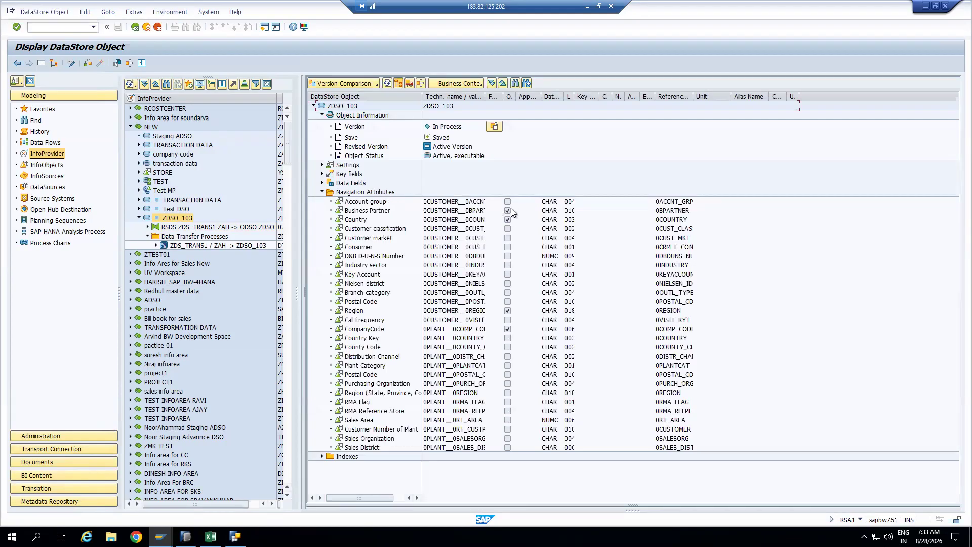
pyautogui.moveTo(485, 98); pyautogui.dragTo(527, 97)
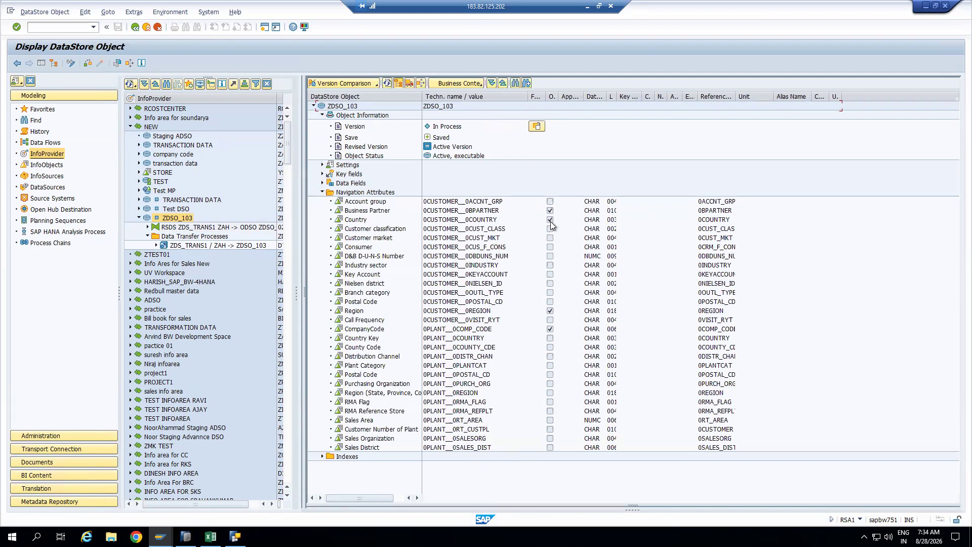
pyautogui.click(494, 313)
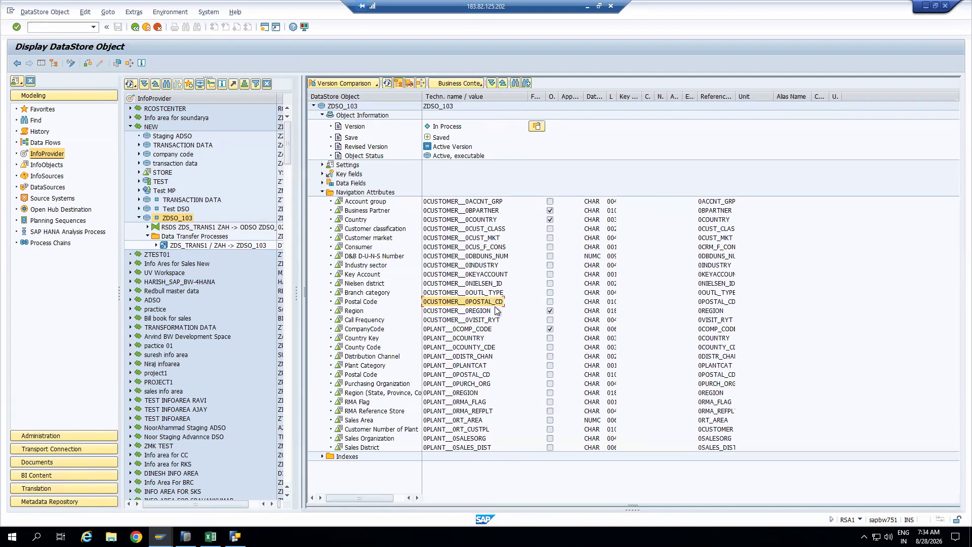
pyautogui.click(495, 329)
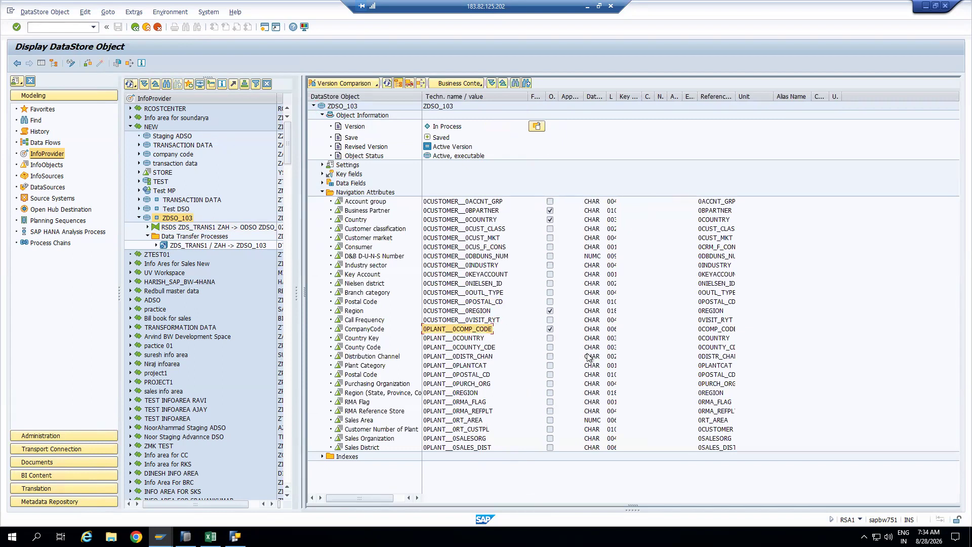
# Step: Close the ZDSO_103 DataStore object display in SAP GUI and return to BEx Query Designer
pyautogui.hotkey('alt', 'Tab')
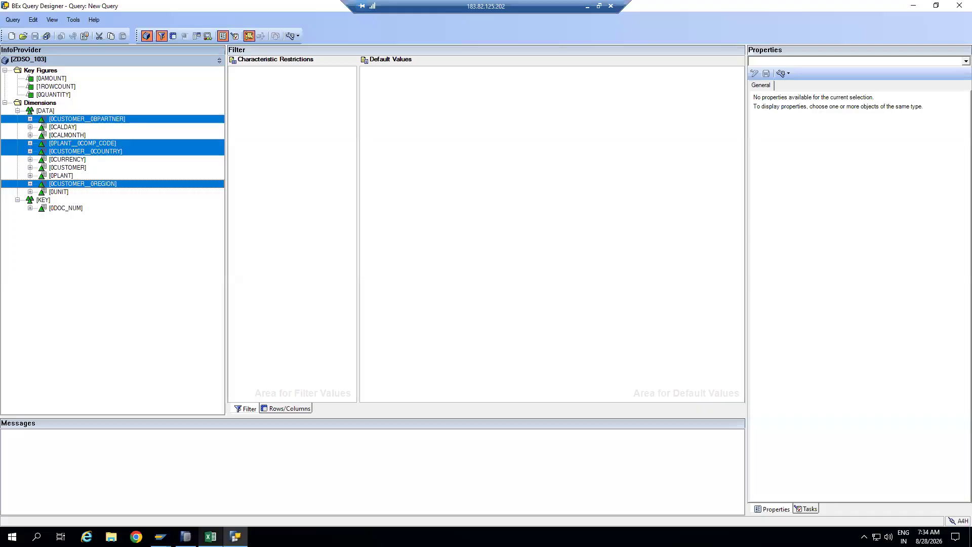
pyautogui.click(160, 537)
pyautogui.click(242, 488)
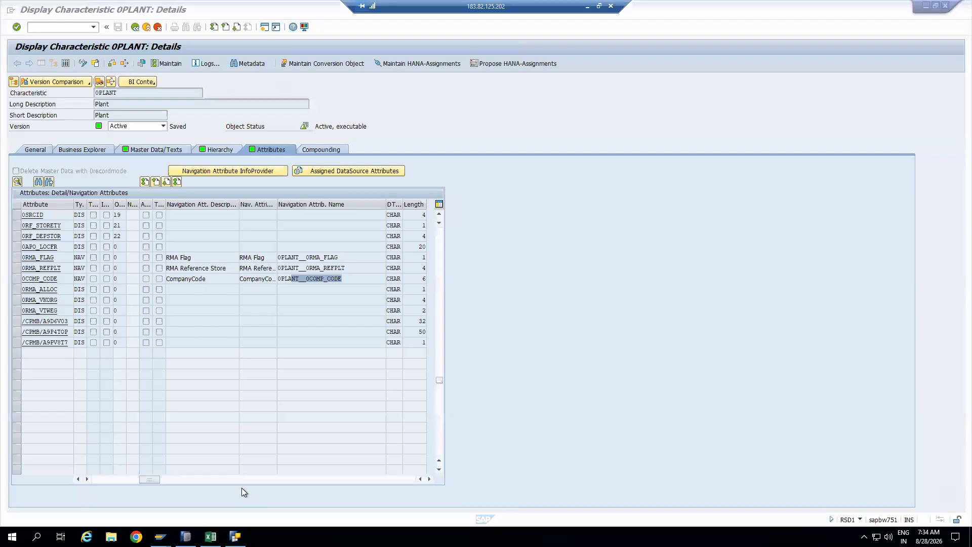
pyautogui.click(160, 536)
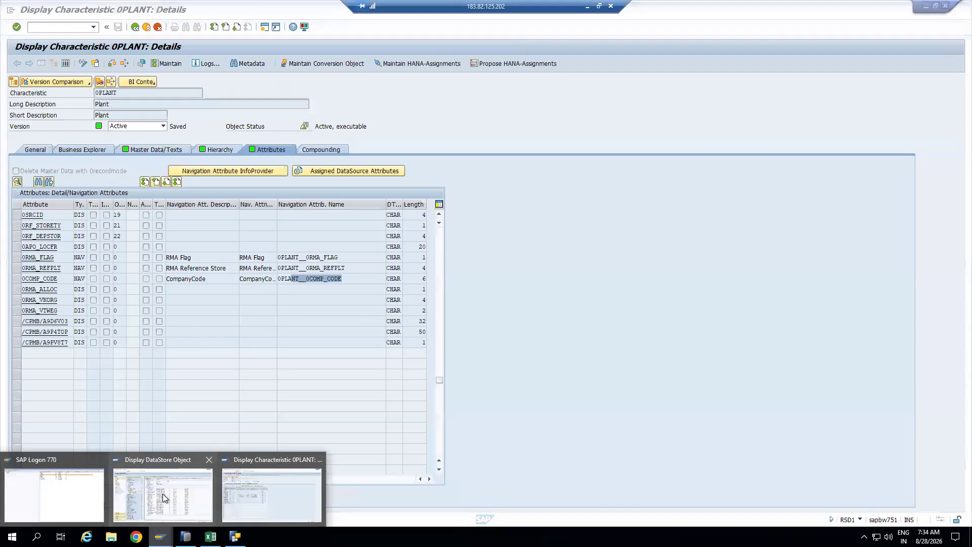
pyautogui.click(163, 493)
pyautogui.click(146, 26)
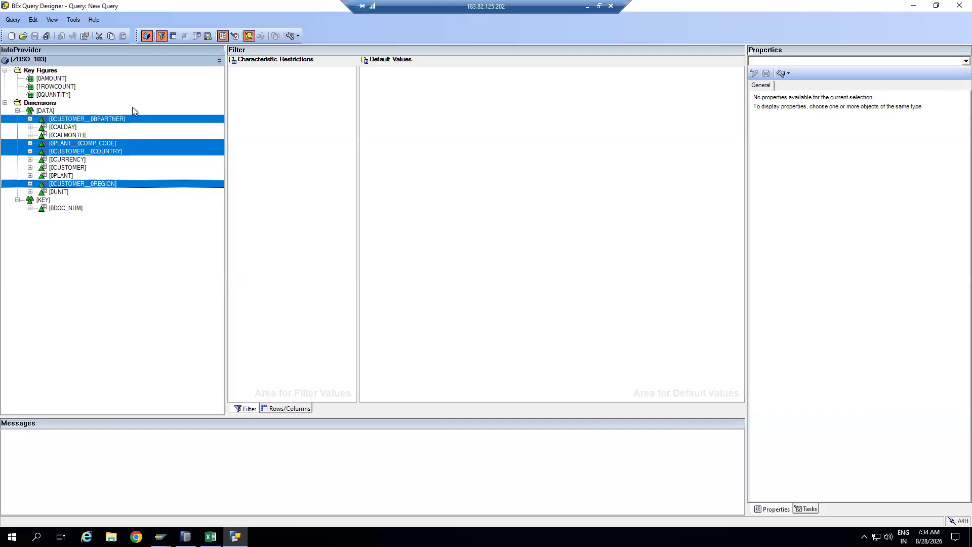
# Step: Lay out the query with 0DOC_NUM in the rows and key figures 0AMOUNT, 0QUANTITY and 1ROWCOUNT in the columns
pyautogui.click(290, 408)
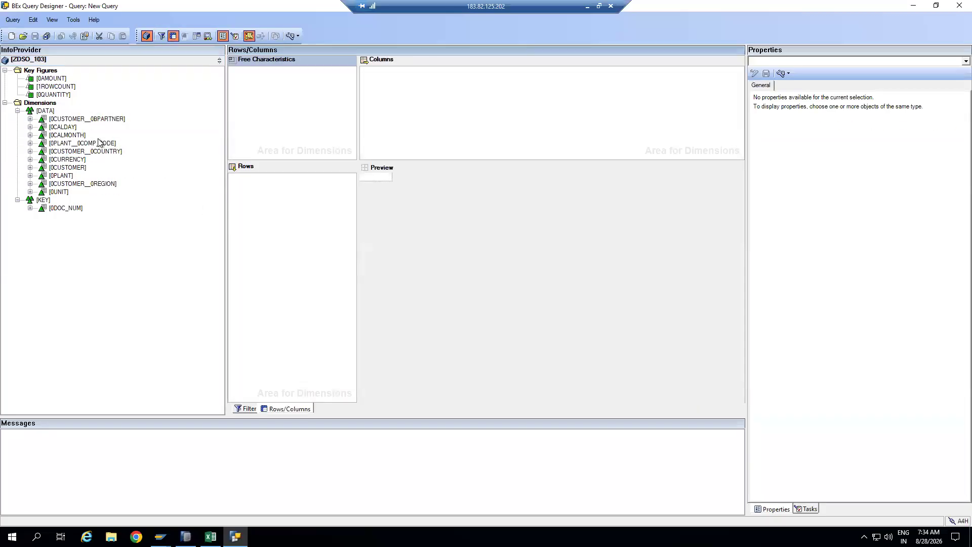
pyautogui.moveTo(68, 209); pyautogui.dragTo(325, 247)
pyautogui.moveTo(50, 78); pyautogui.dragTo(442, 107)
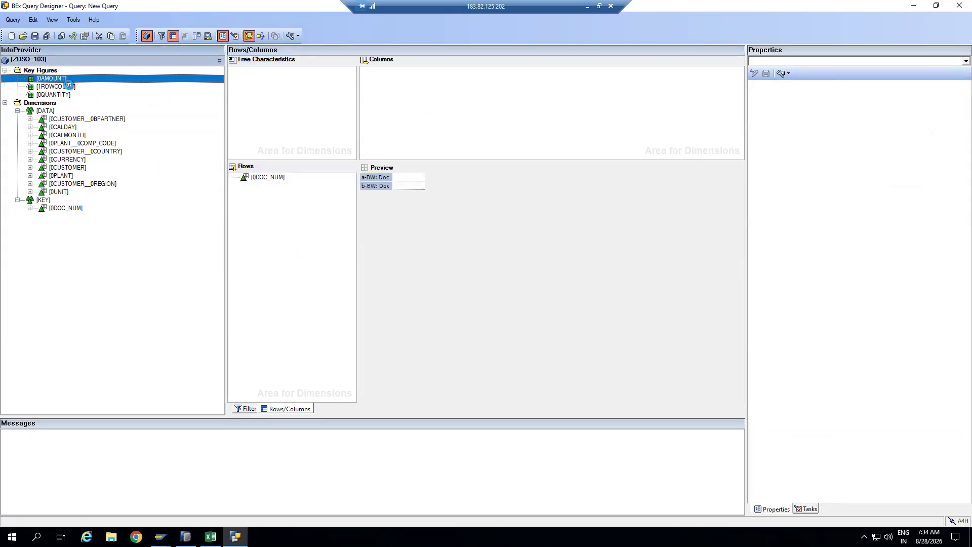
pyautogui.moveTo(68, 95); pyautogui.dragTo(400, 89)
pyautogui.moveTo(69, 87); pyautogui.dragTo(431, 124)
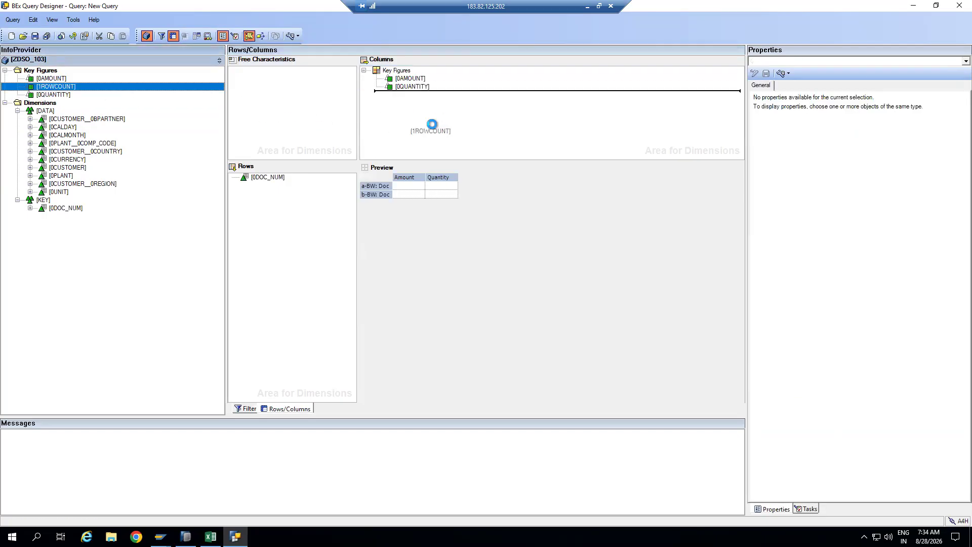
pyautogui.moveTo(284, 226); pyautogui.dragTo(405, 93)
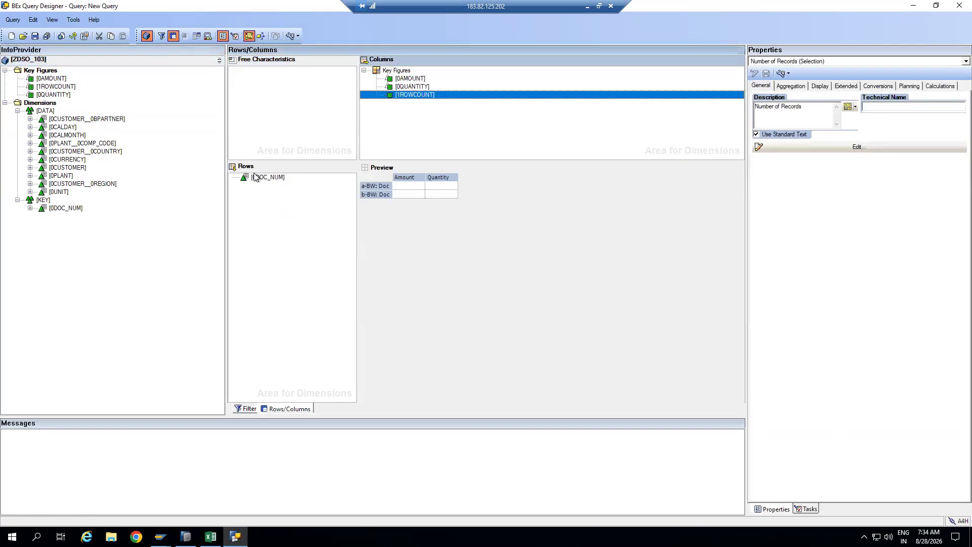
# Step: Add all ten characteristics of the DATA dimension, including the navigation attributes, to the query's free characteristics and enlarge that area
pyautogui.click(76, 119)
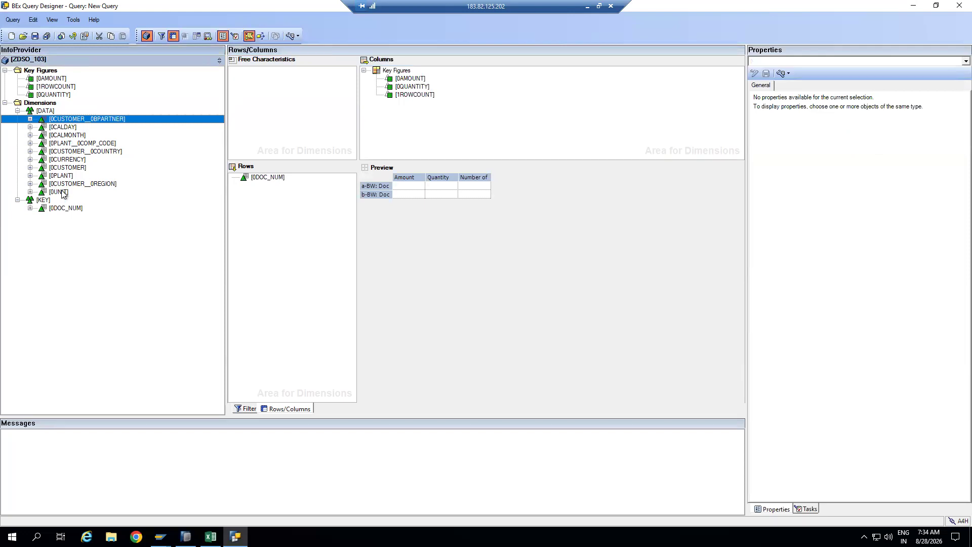
pyautogui.keyDown('ctrl'); pyautogui.click(66, 127); pyautogui.keyUp('ctrl')
pyautogui.keyDown('ctrl'); pyautogui.click(69, 135); pyautogui.keyUp('ctrl')
pyautogui.keyDown('ctrl'); pyautogui.click(70, 143); pyautogui.keyUp('ctrl')
pyautogui.keyDown('ctrl'); pyautogui.click(71, 152); pyautogui.keyUp('ctrl')
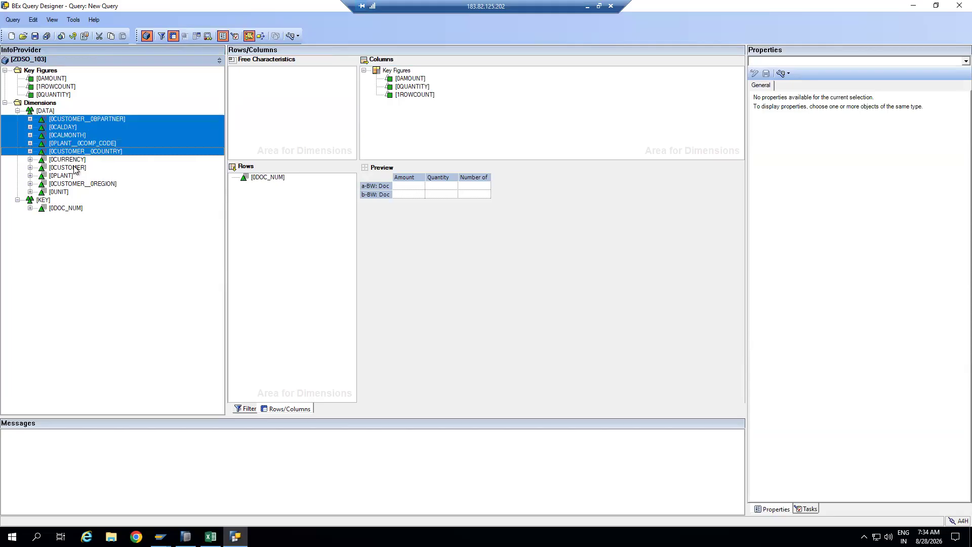
pyautogui.keyDown('ctrl'); pyautogui.click(74, 160); pyautogui.keyUp('ctrl')
pyautogui.keyDown('ctrl'); pyautogui.click(74, 168); pyautogui.keyUp('ctrl')
pyautogui.keyDown('ctrl'); pyautogui.click(72, 176); pyautogui.keyUp('ctrl')
pyautogui.keyDown('ctrl'); pyautogui.click(73, 184); pyautogui.keyUp('ctrl')
pyautogui.keyDown('ctrl'); pyautogui.click(71, 192); pyautogui.keyUp('ctrl')
pyautogui.moveTo(84, 160); pyautogui.dragTo(291, 124)
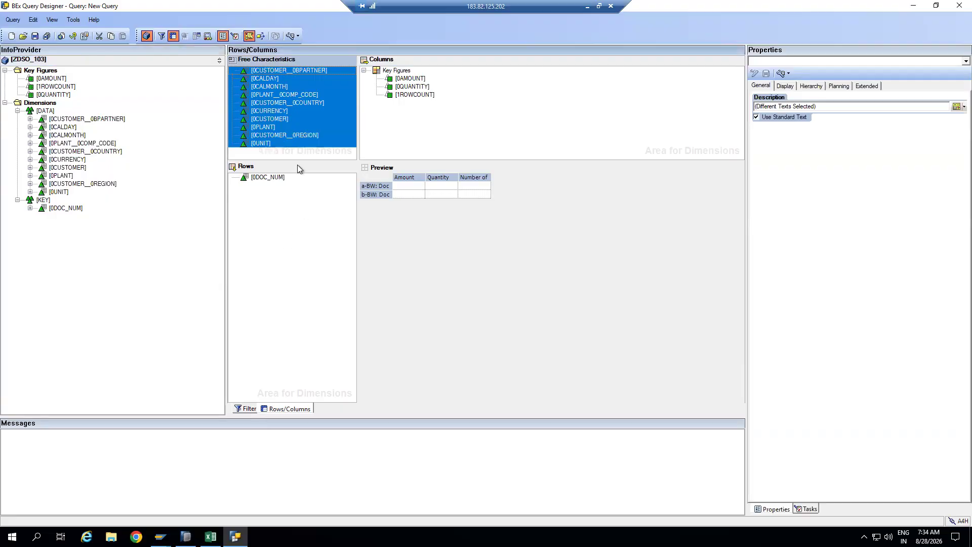
pyautogui.moveTo(296, 210); pyautogui.dragTo(296, 221)
pyautogui.click(134, 151)
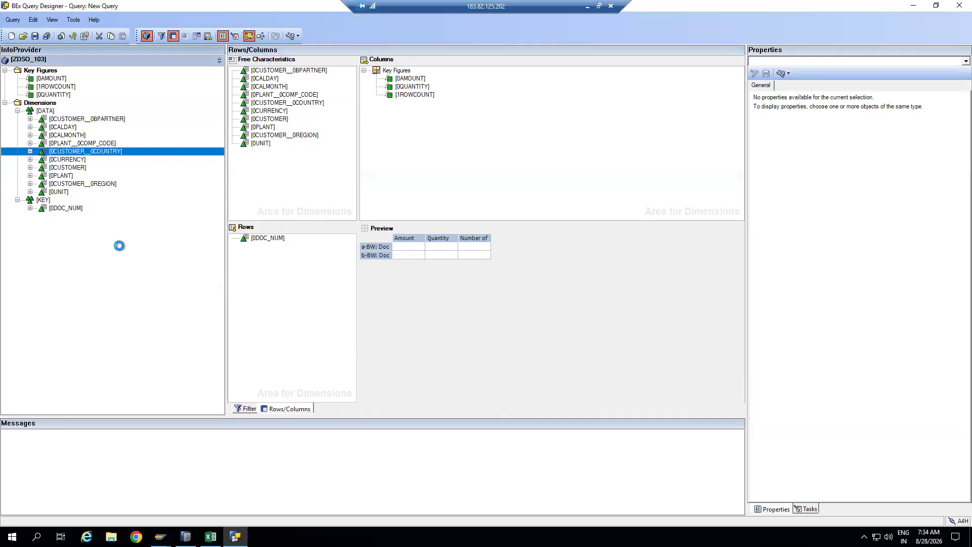
# Step: Save the query in Favorites with ZDSO_103_Q00001 as both description and technical name
pyautogui.hotkey('ctrl', 's')
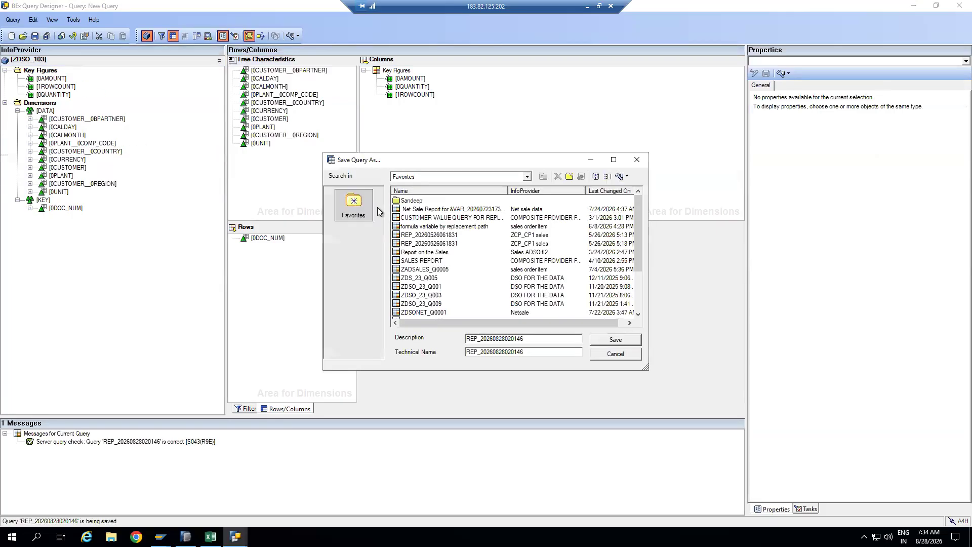
pyautogui.moveTo(535, 341); pyautogui.dragTo(428, 340)
pyautogui.write('ZDSO_103')
pyautogui.doubleClick(502, 352)
pyautogui.write('ZDSO_103')
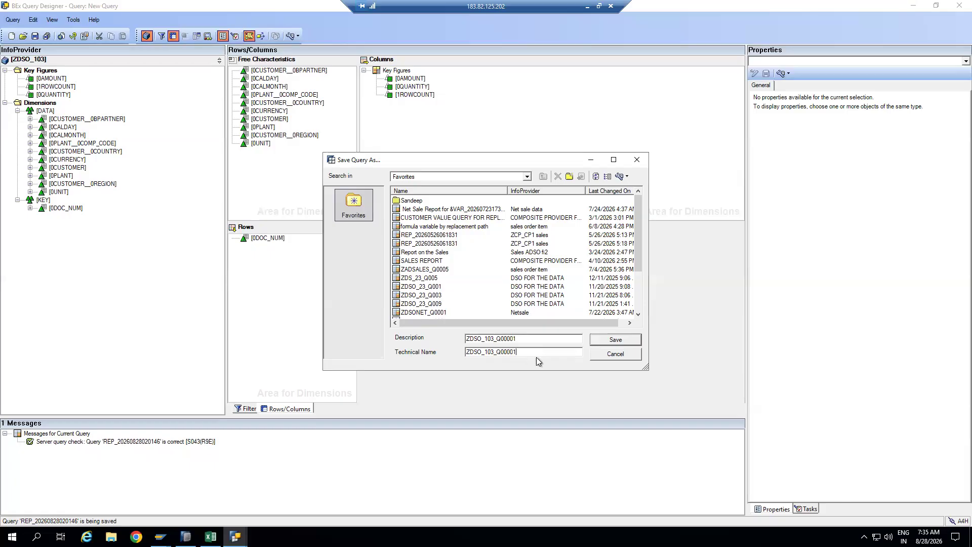
pyautogui.moveTo(526, 353); pyautogui.dragTo(460, 352)
pyautogui.click(603, 340)
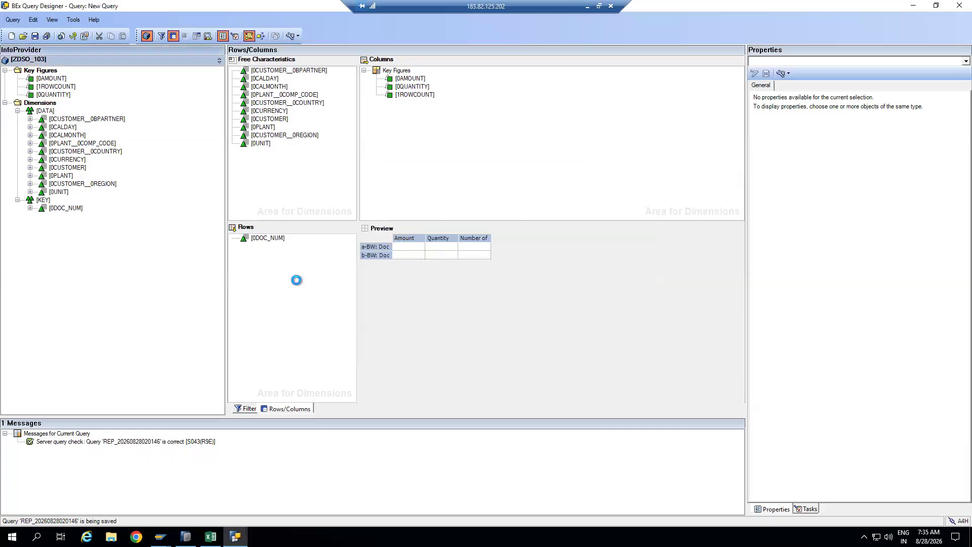
# Step: Switch to the SAP GUI session showing characteristic 0PLANT and start the Query Monitor with transaction /nRSRT
pyautogui.click(160, 537)
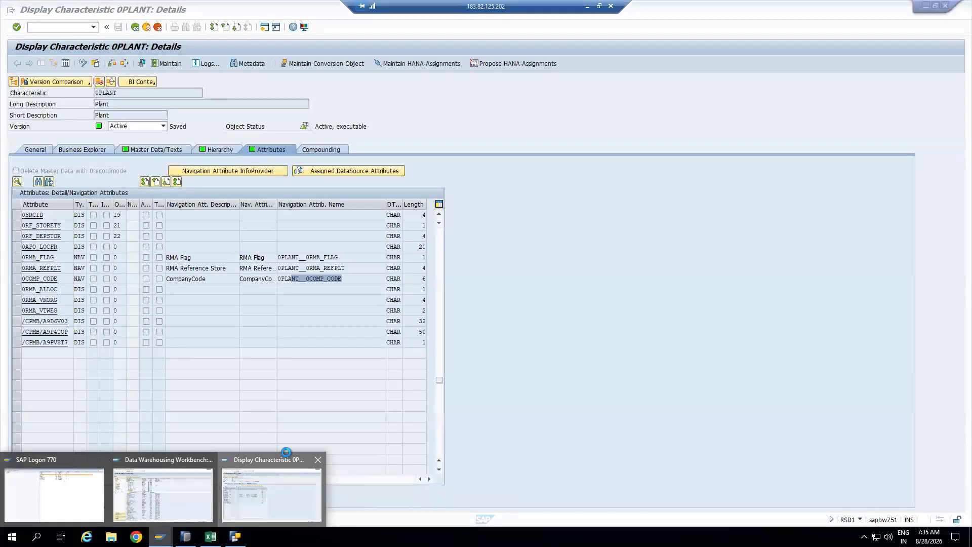
pyautogui.click(286, 456)
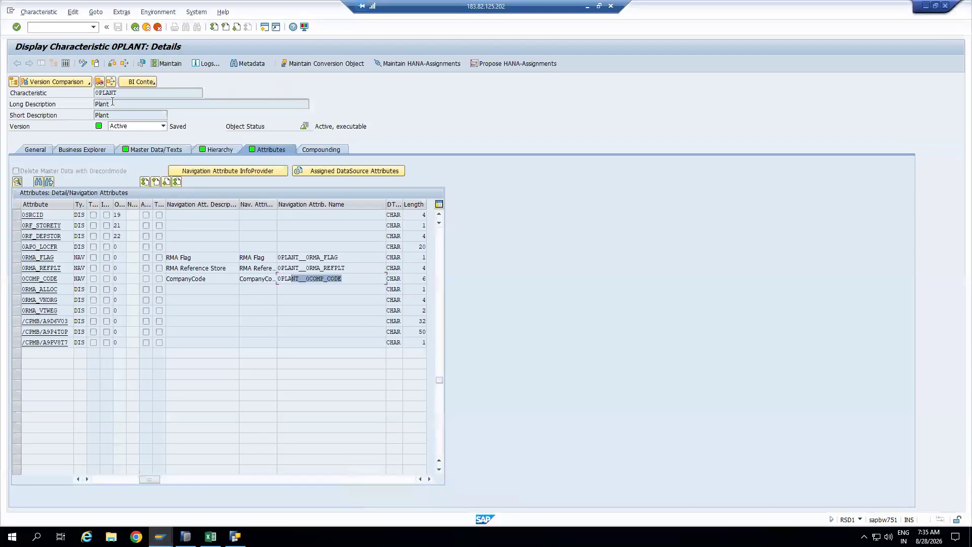
pyautogui.click(51, 25)
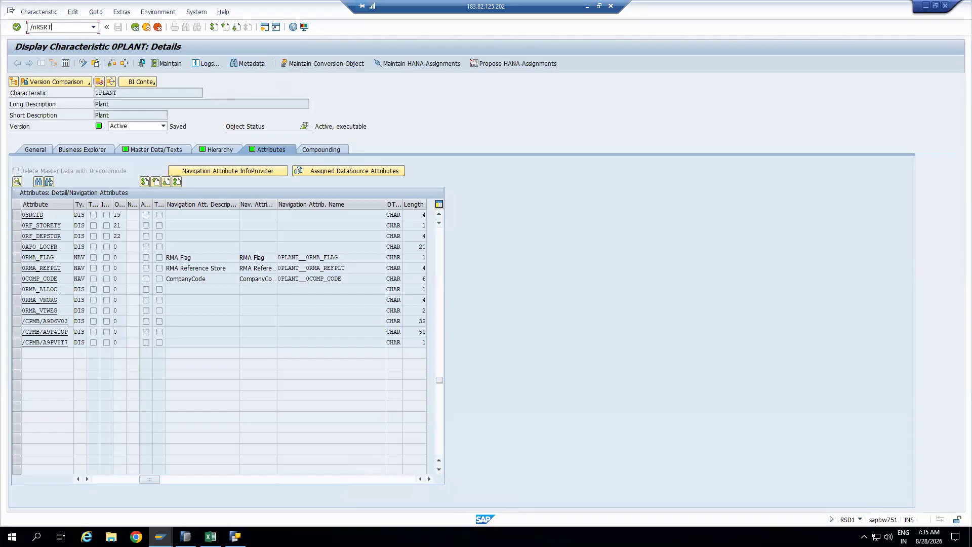
pyautogui.press('Return')
# Step: Execute query ZDSO_103_Q00001 in the Query Monitor with the query display set to HTML
pyautogui.write('ZDSO_103_Q00001')
pyautogui.click(111, 131)
pyautogui.click(93, 159)
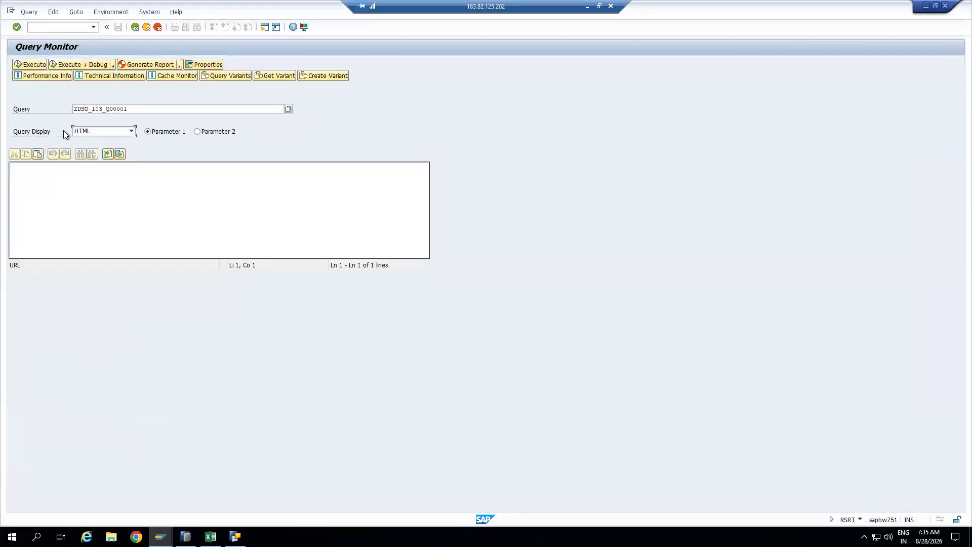
pyautogui.click(31, 64)
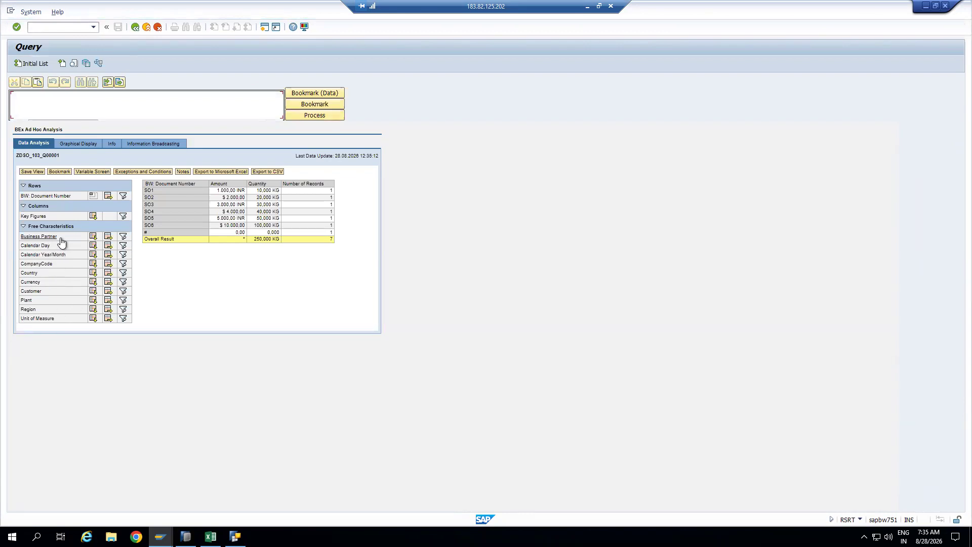
# Step: View the query result broken down by Business Partner, Country and Region, and remove these three drilldowns from the rows
pyautogui.click(93, 237)
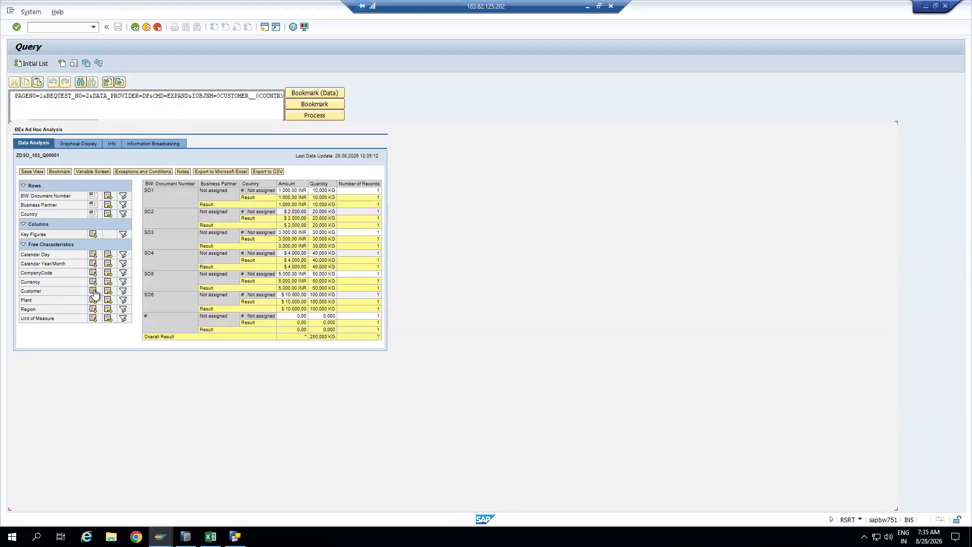
pyautogui.click(93, 309)
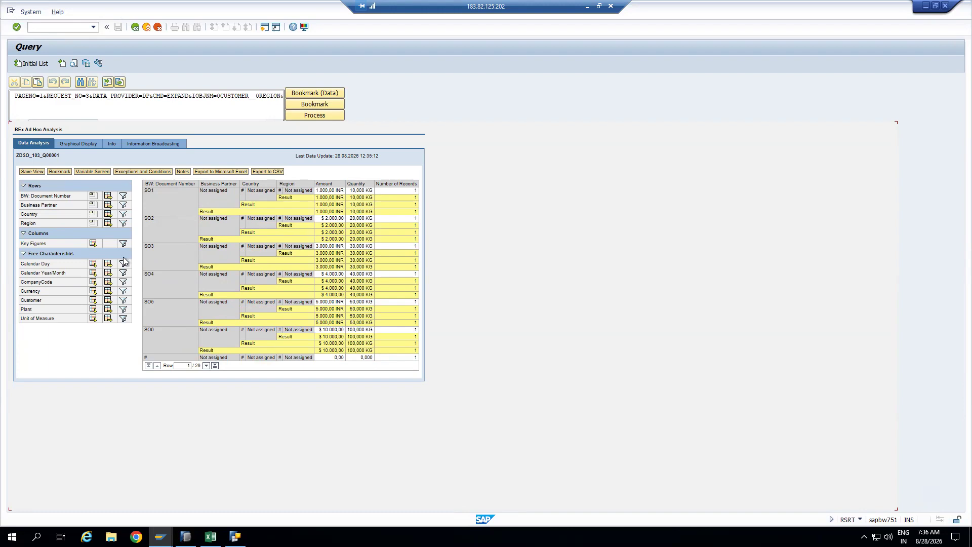
pyautogui.click(93, 205)
pyautogui.click(94, 206)
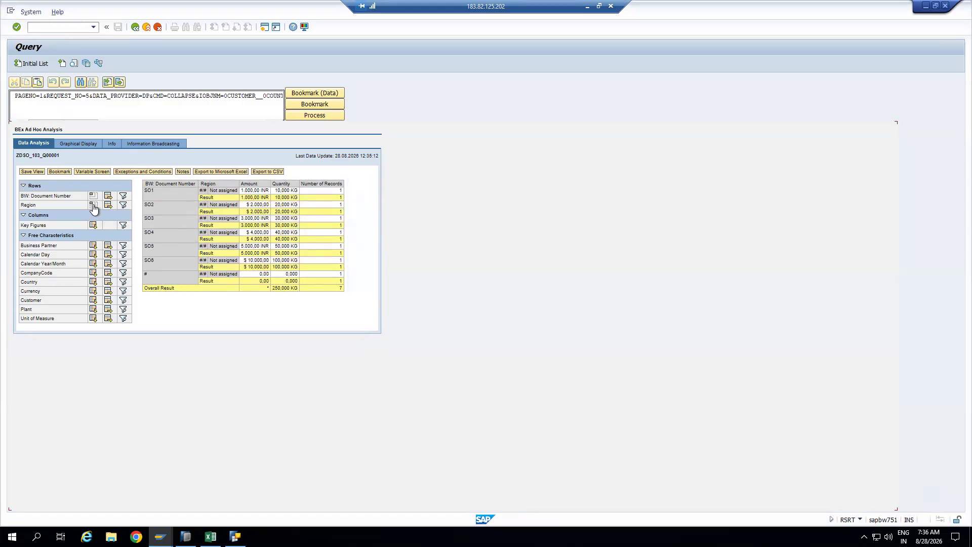
pyautogui.click(95, 207)
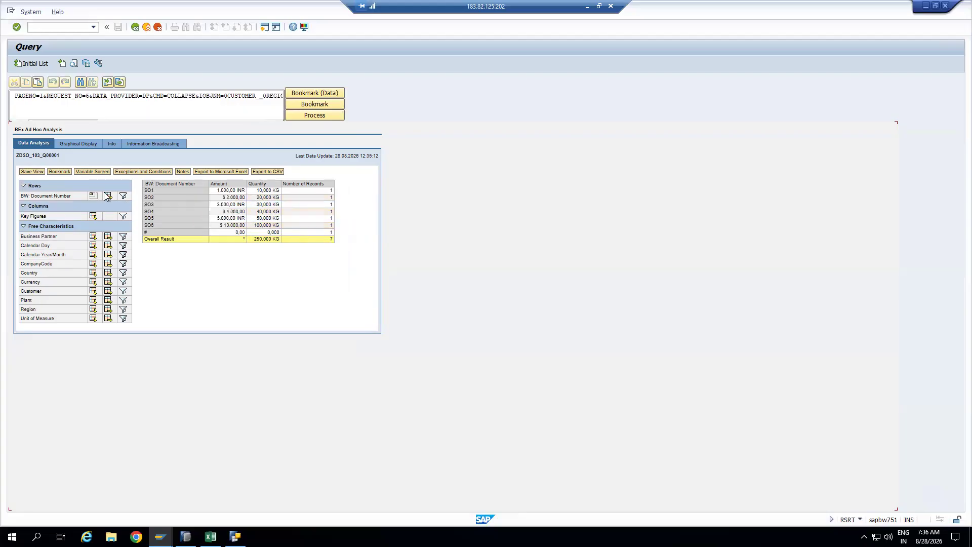
# Step: View the query result by CompanyCode, and replace it in the rows with Customer and Plant
pyautogui.click(93, 263)
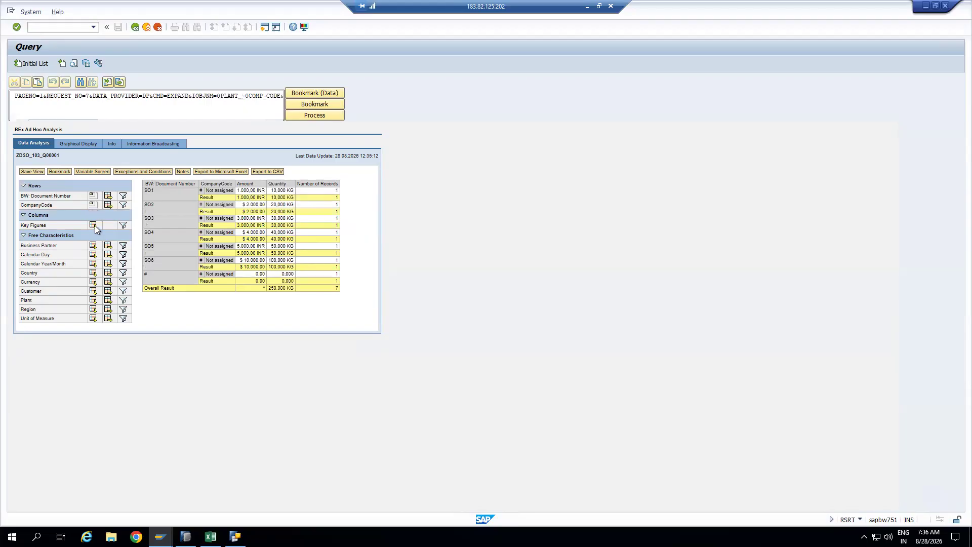
pyautogui.click(94, 205)
pyautogui.click(93, 290)
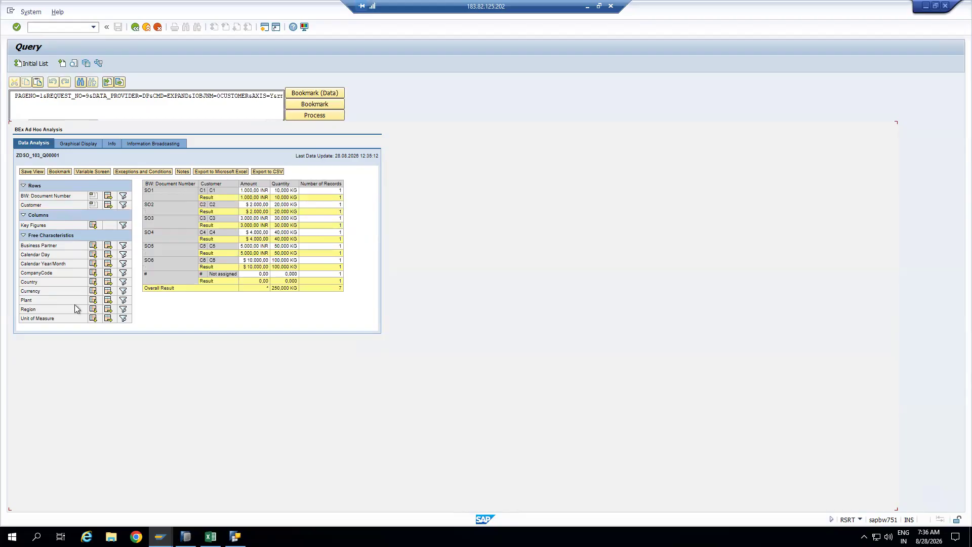
pyautogui.click(94, 301)
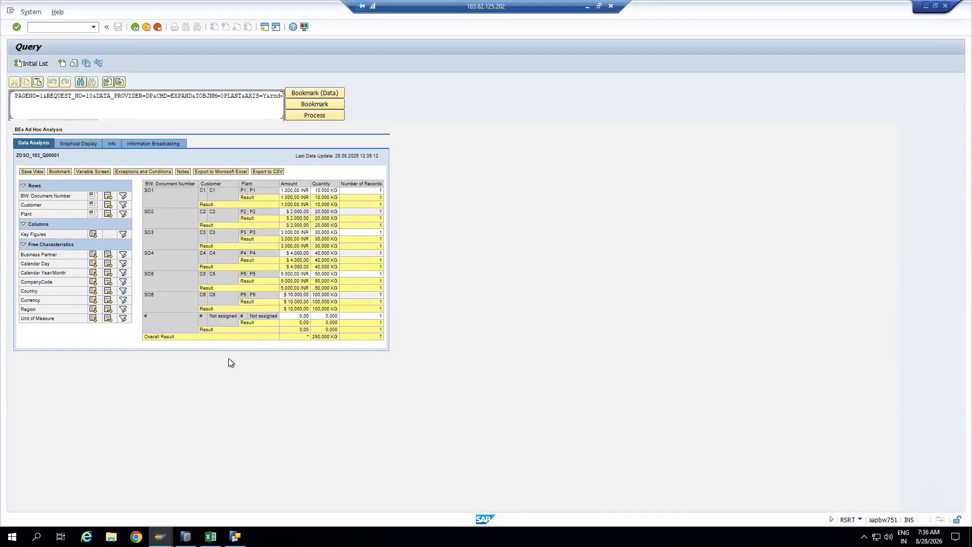
# Step: Switch to BEx Query Designer, set the results rows of 0CUSTOMER and 0PLANT to Always Suppress, and save the query
pyautogui.hotkey('alt', 'Tab')
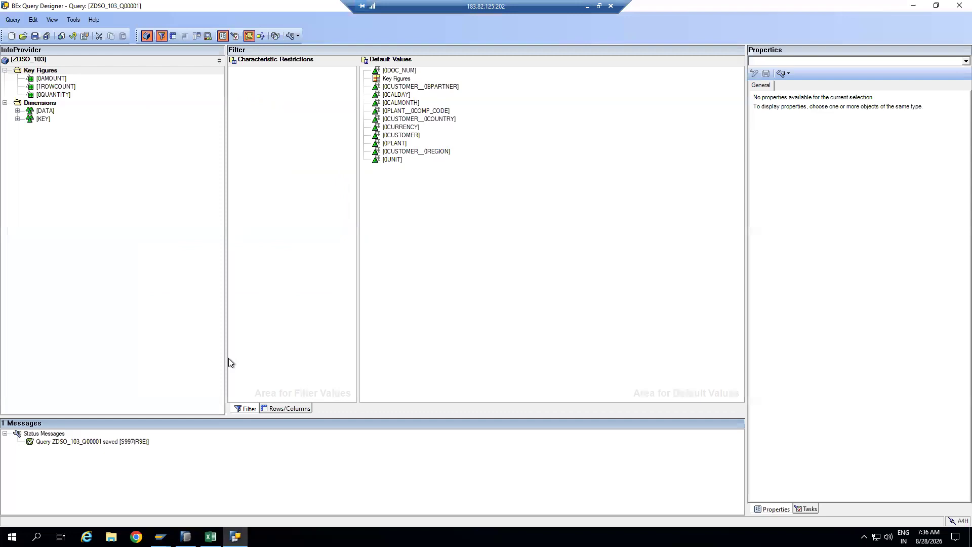
pyautogui.click(286, 408)
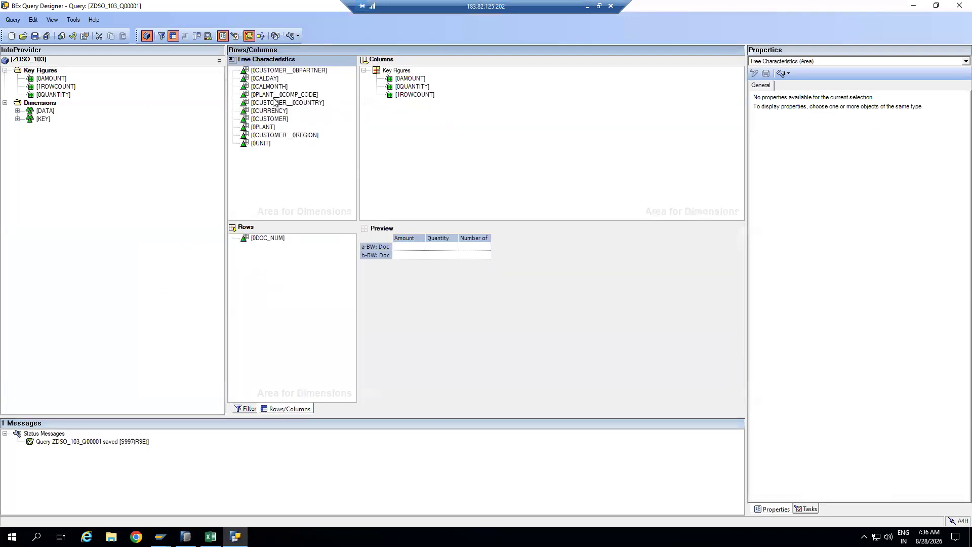
pyautogui.click(272, 119)
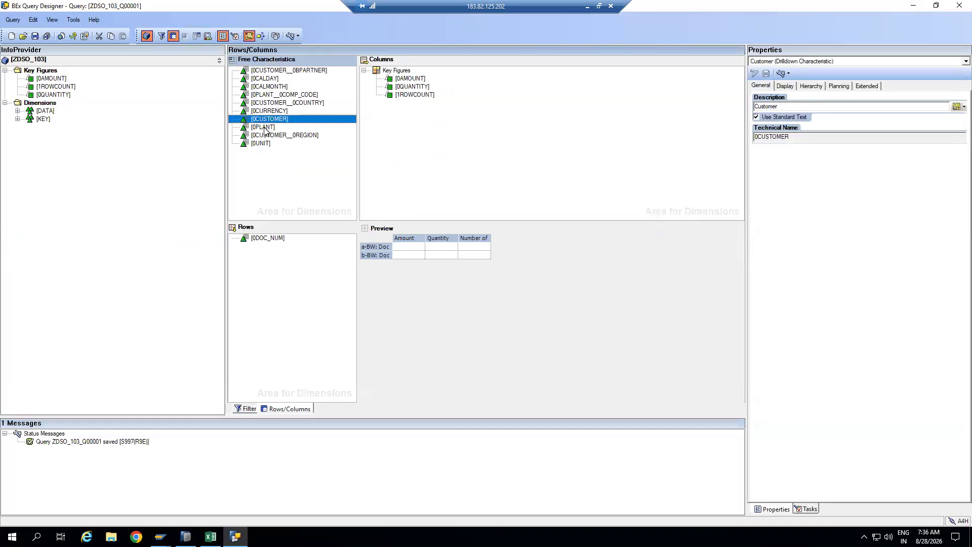
pyautogui.keyDown('ctrl'); pyautogui.click(264, 127); pyautogui.keyUp('ctrl')
pyautogui.click(793, 86)
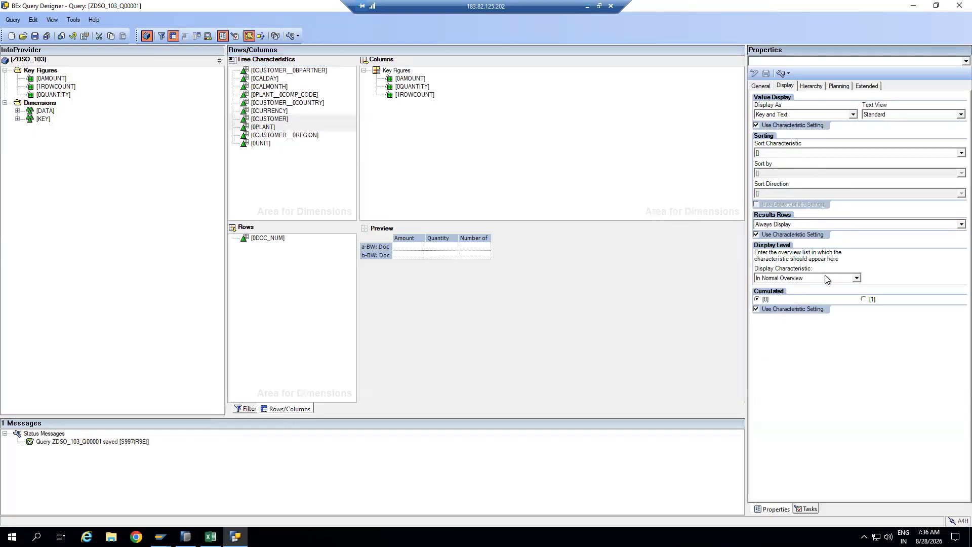
pyautogui.click(834, 223)
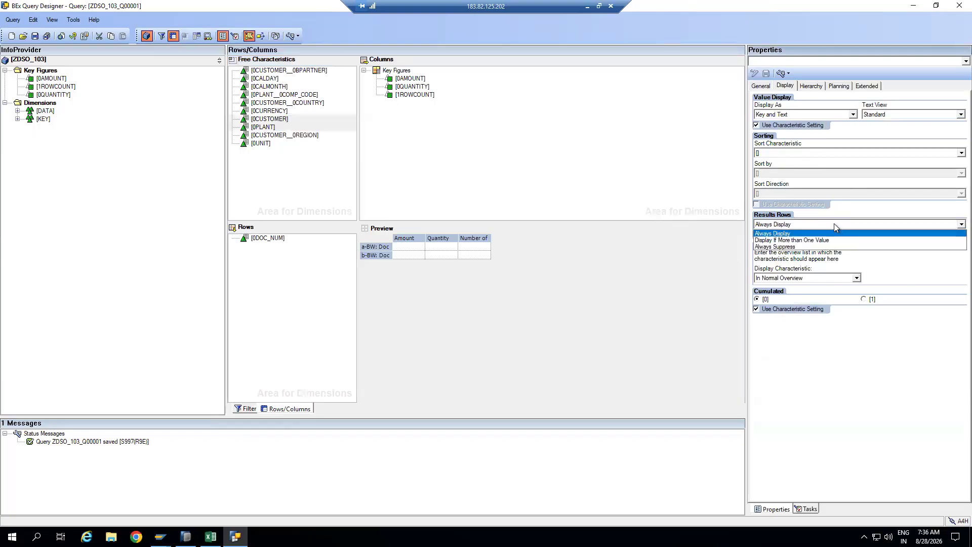
pyautogui.click(789, 242)
pyautogui.click(35, 36)
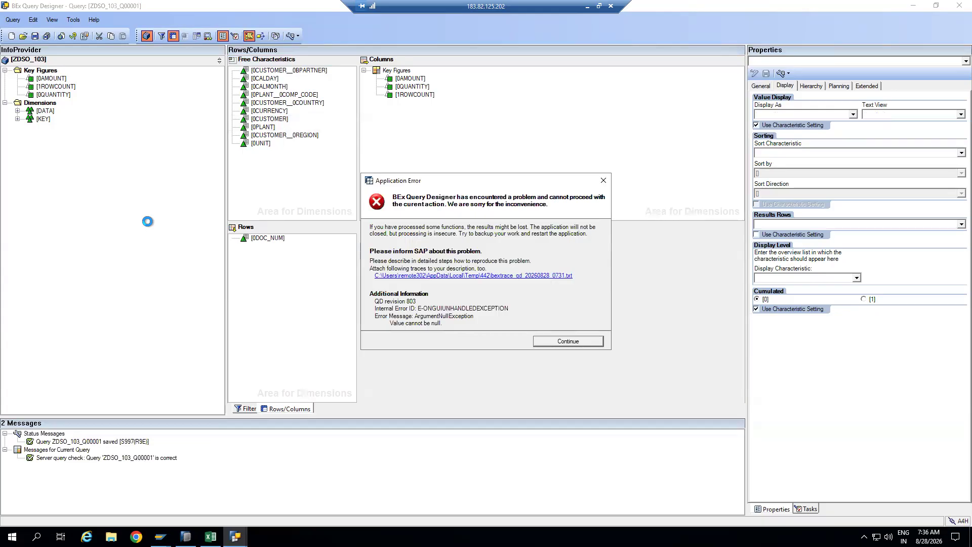
pyautogui.click(562, 341)
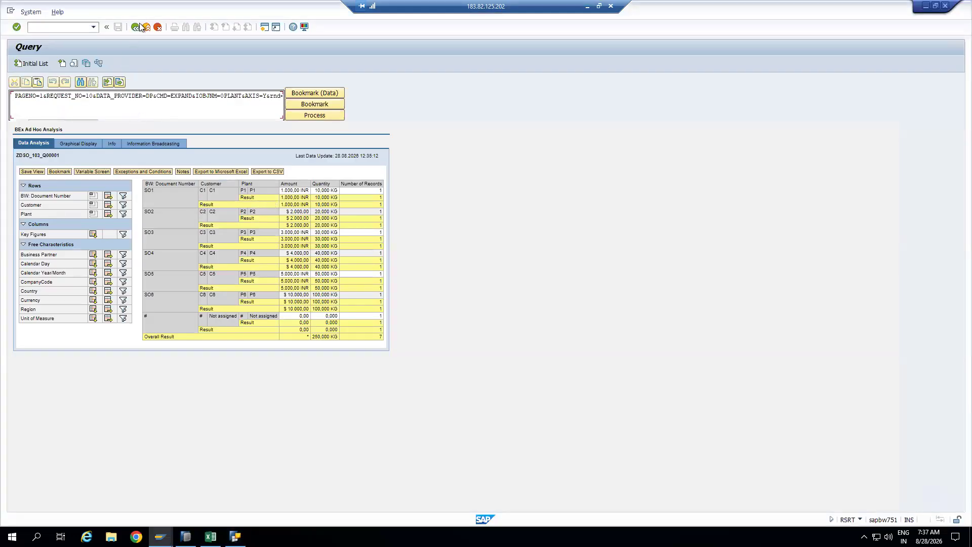
# Step: Re-execute query ZDSO_103_Q00001 in the SAP GUI Query Monitor and drill the result down by Customer and Plant
pyautogui.click(141, 25)
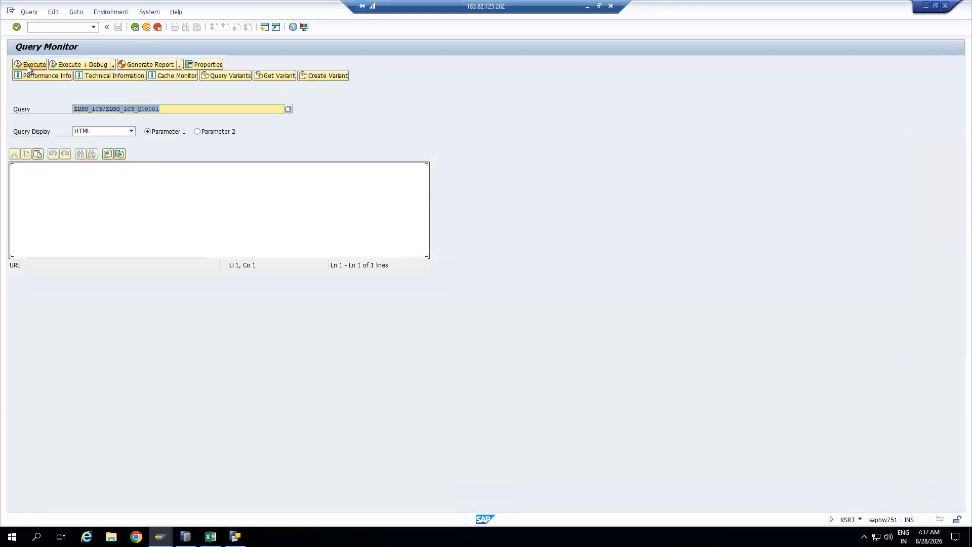
pyautogui.click(27, 65)
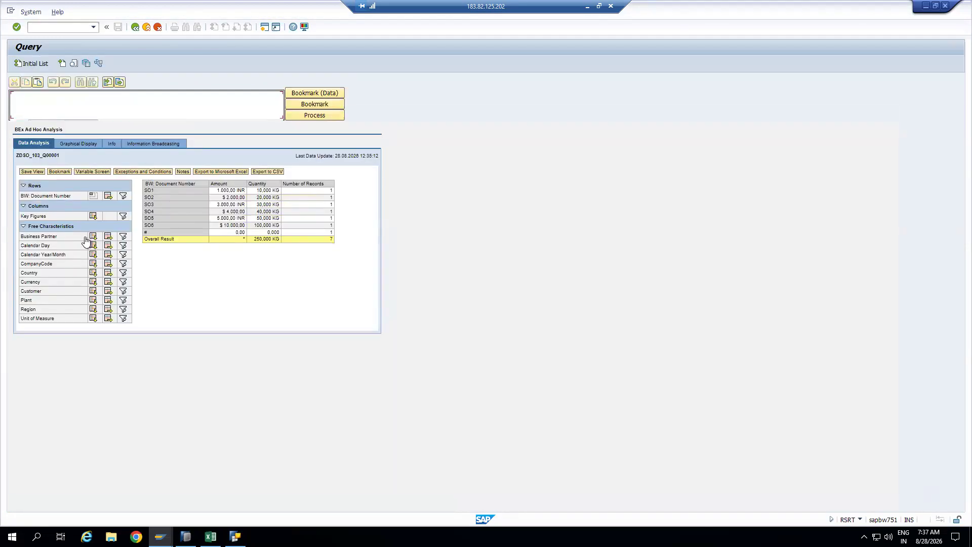
pyautogui.click(93, 291)
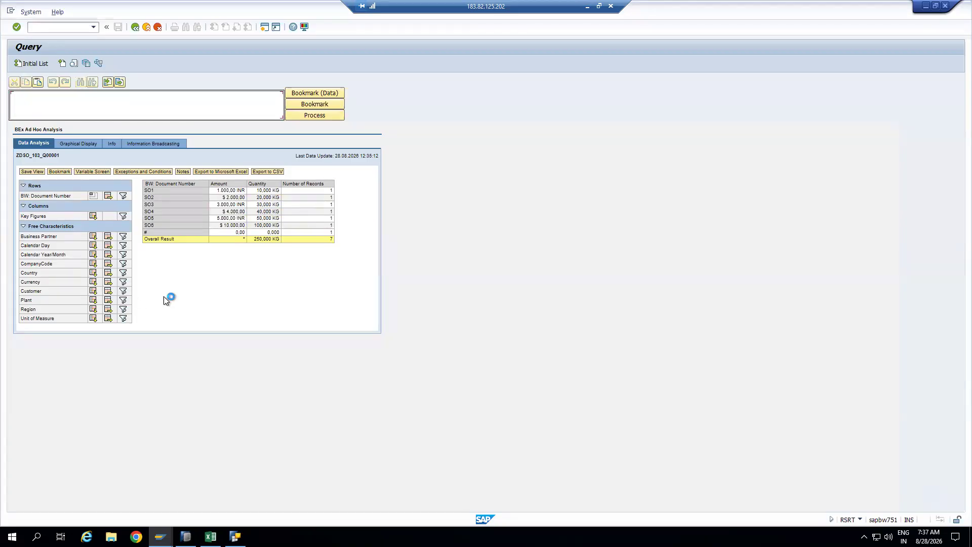
pyautogui.click(93, 300)
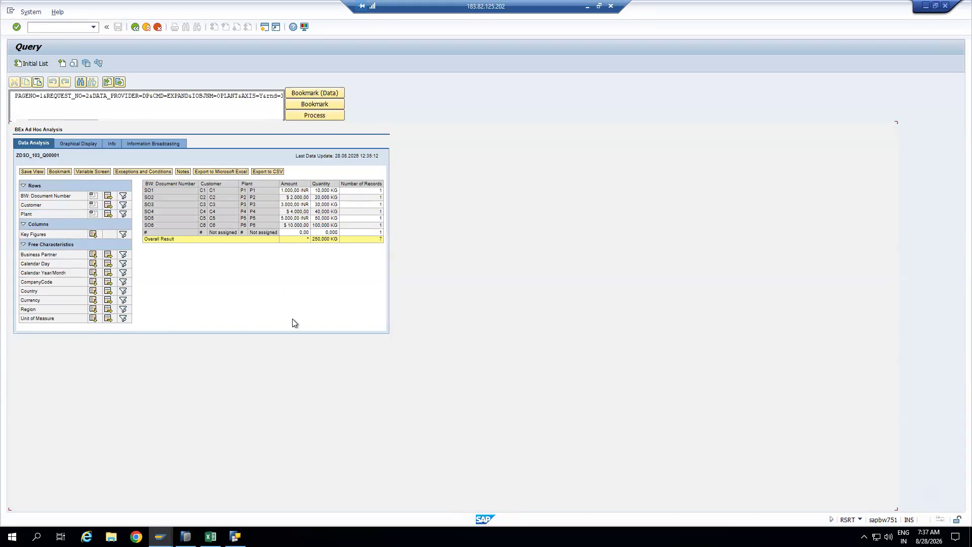
# Step: Set the Customer characteristic's display to Key in its properties and apply the change to the query result
pyautogui.click(212, 187)
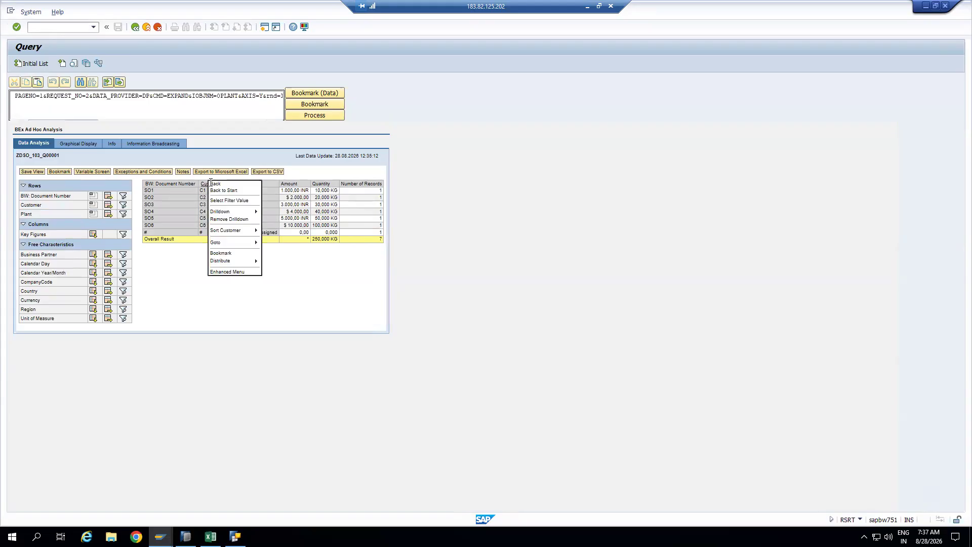
pyautogui.moveTo(231, 233)
pyautogui.moveTo(250, 261)
pyautogui.click(234, 272)
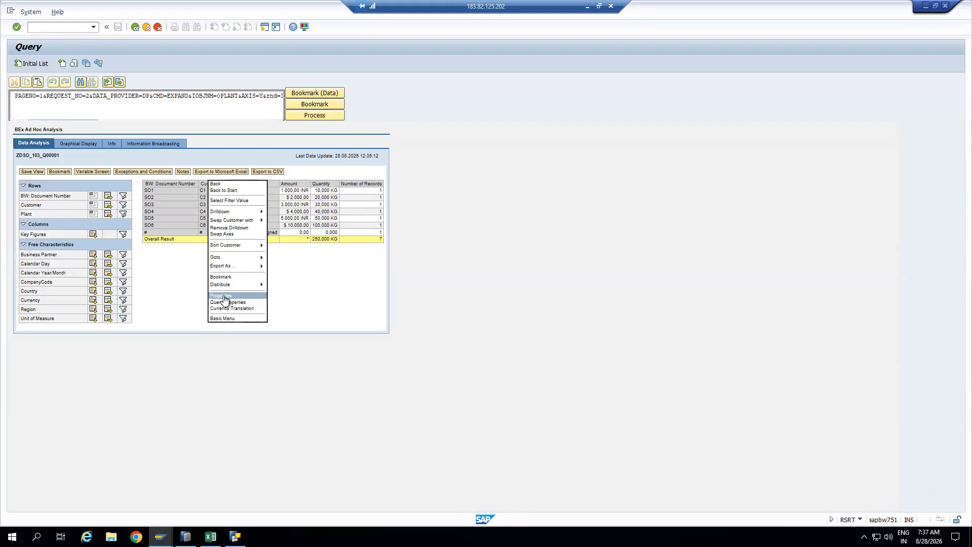
pyautogui.click(228, 296)
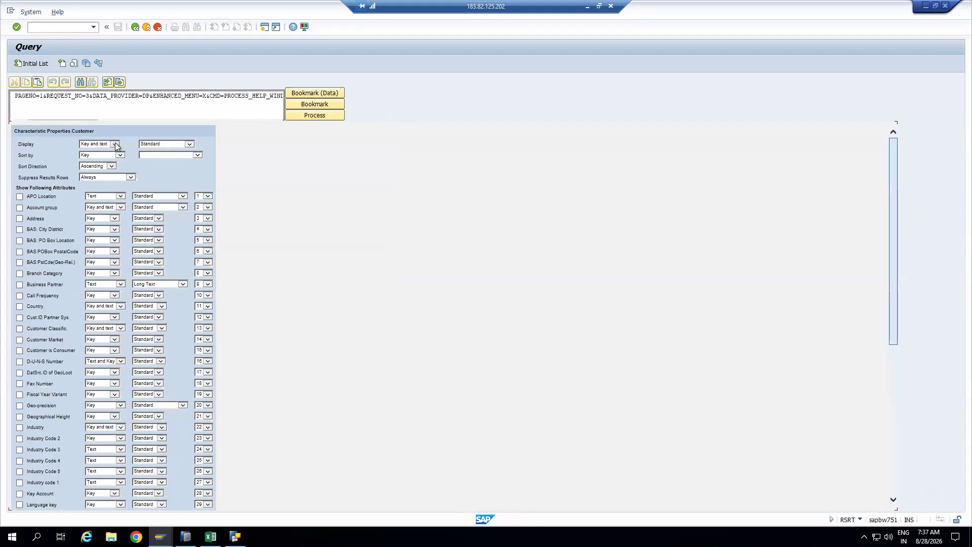
pyautogui.click(115, 144)
pyautogui.click(93, 155)
pyautogui.scroll(-3, 892, 281)
pyautogui.scroll(-5, 904, 450)
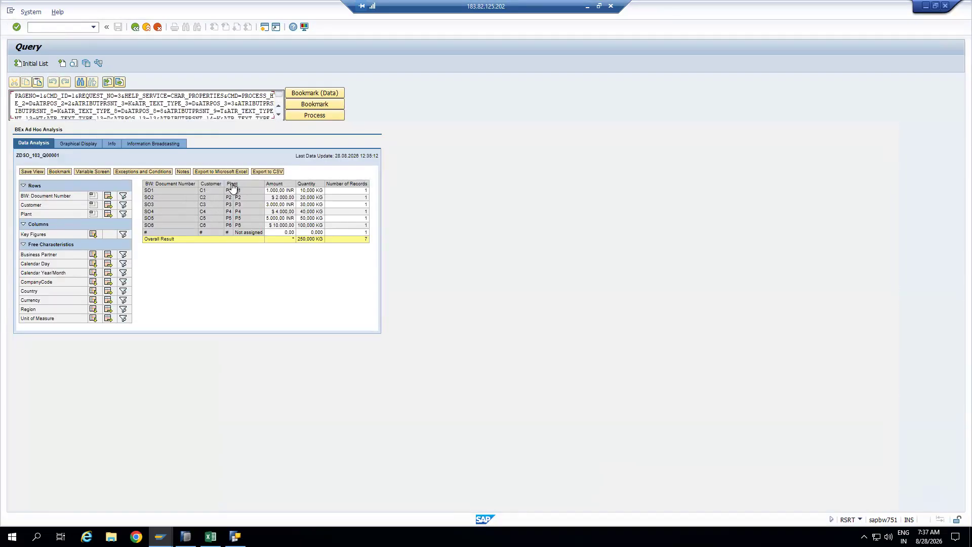
# Step: Set the Plant characteristic's display to Key in its properties and apply the change to the query result
pyautogui.rightClick(230, 183)
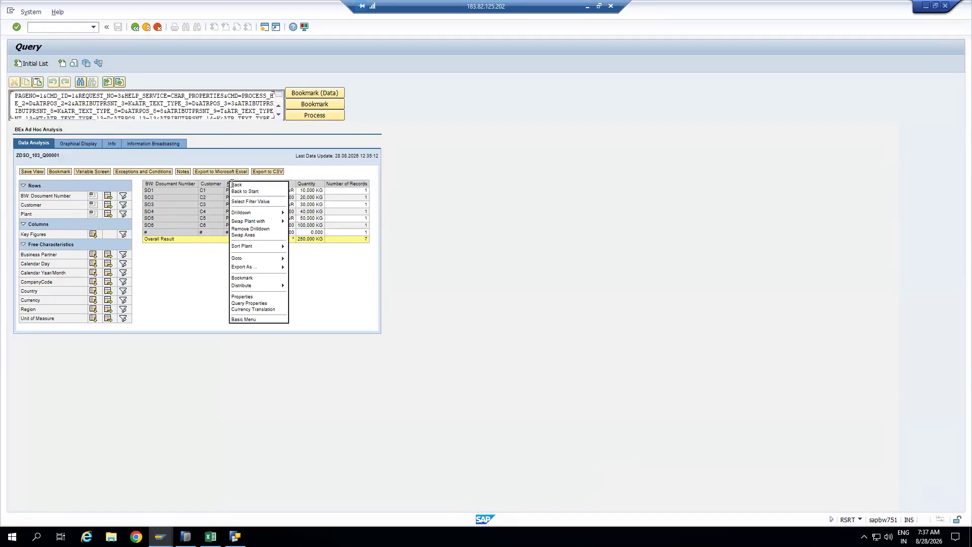
pyautogui.click(247, 295)
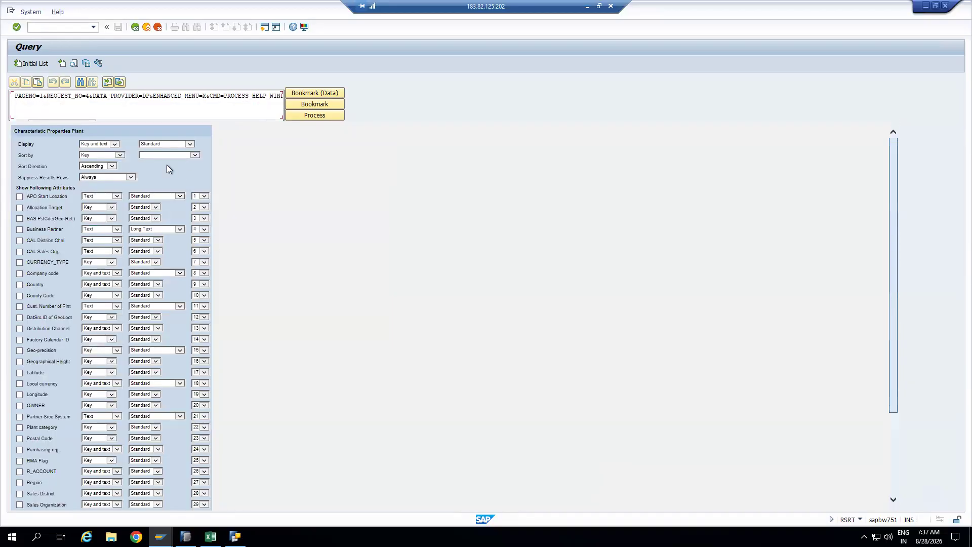
pyautogui.click(115, 144)
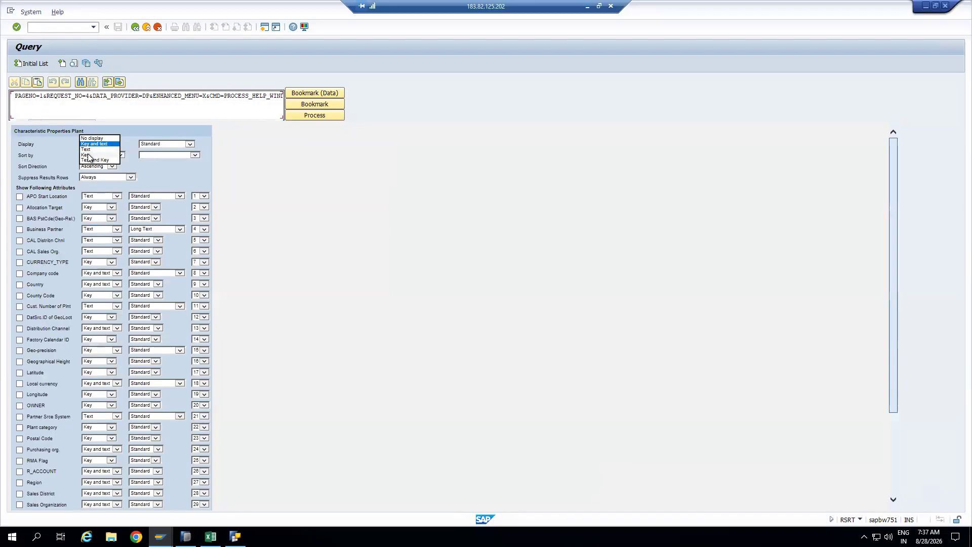
pyautogui.click(87, 155)
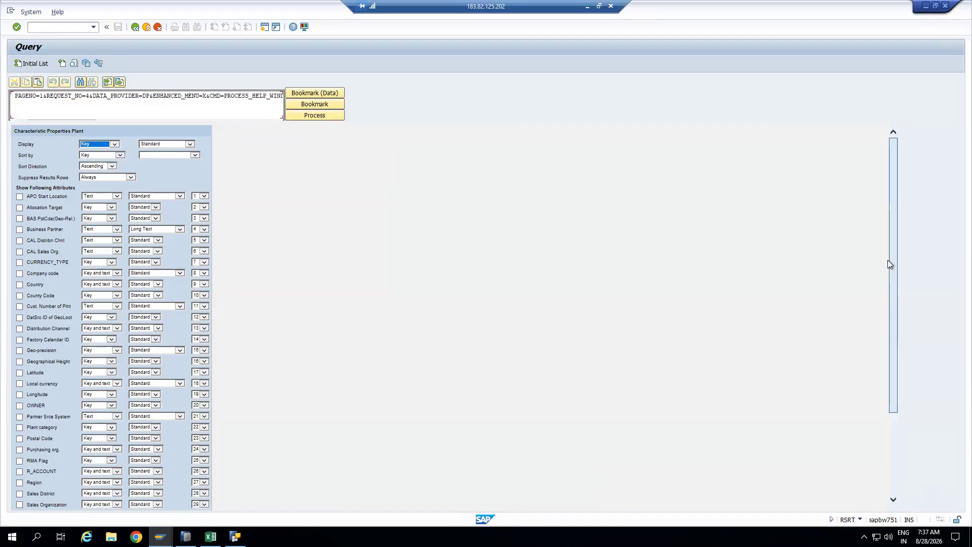
pyautogui.moveTo(889, 254); pyautogui.dragTo(891, 412)
pyautogui.click(27, 499)
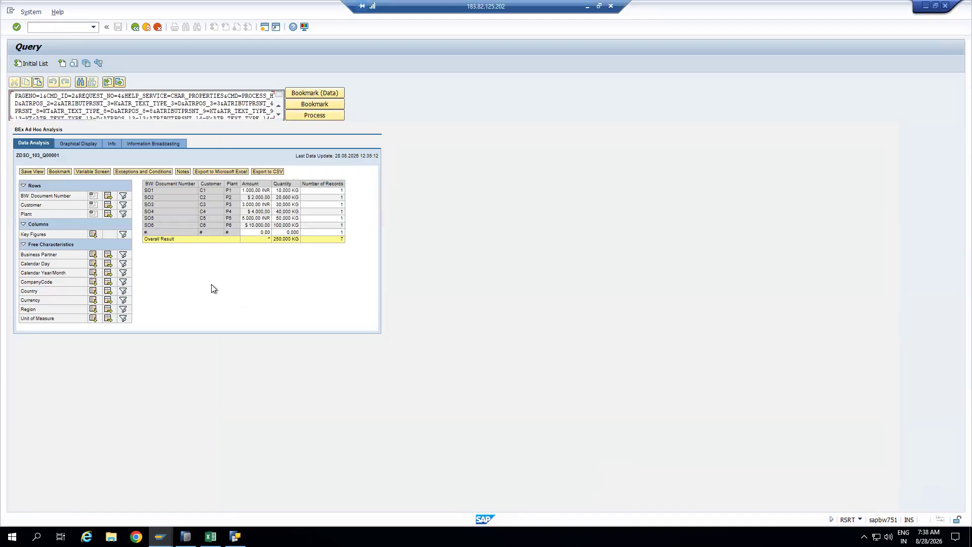
# Step: Switch to the Data Warehousing Workbench session, collapse ZDSO_103, and open and leave its Manage view
pyautogui.hotkey('alt', 'Tab')
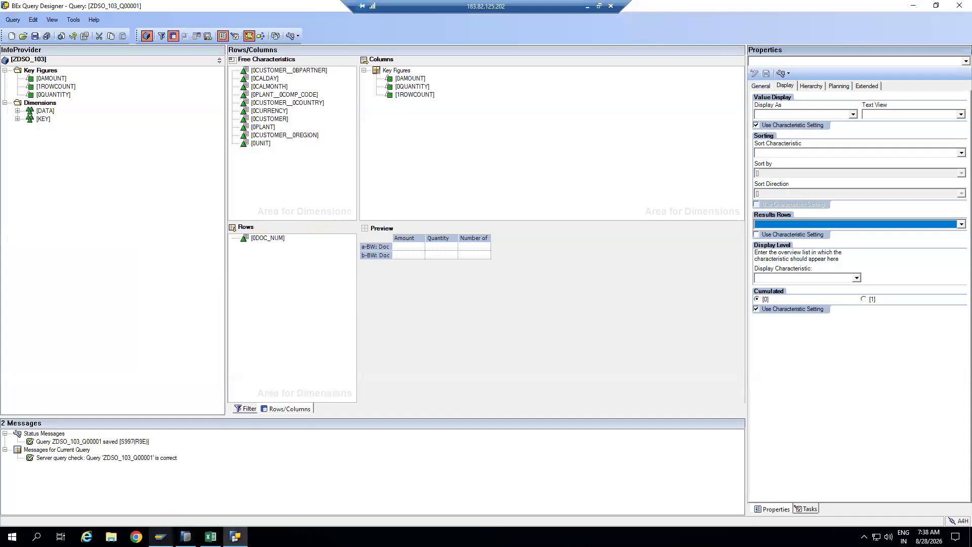
pyautogui.moveTo(161, 536)
pyautogui.click(180, 486)
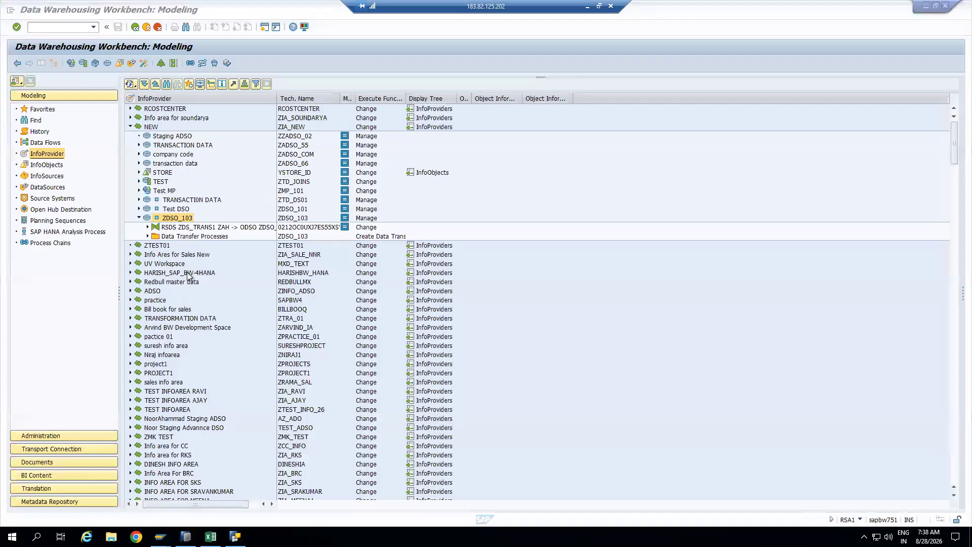
pyautogui.click(139, 218)
pyautogui.click(366, 218)
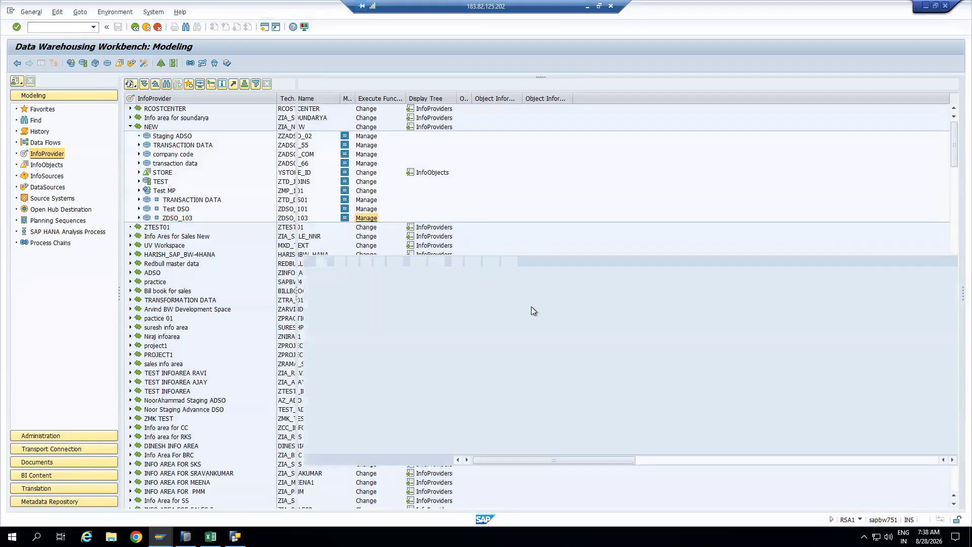
pyautogui.click(146, 27)
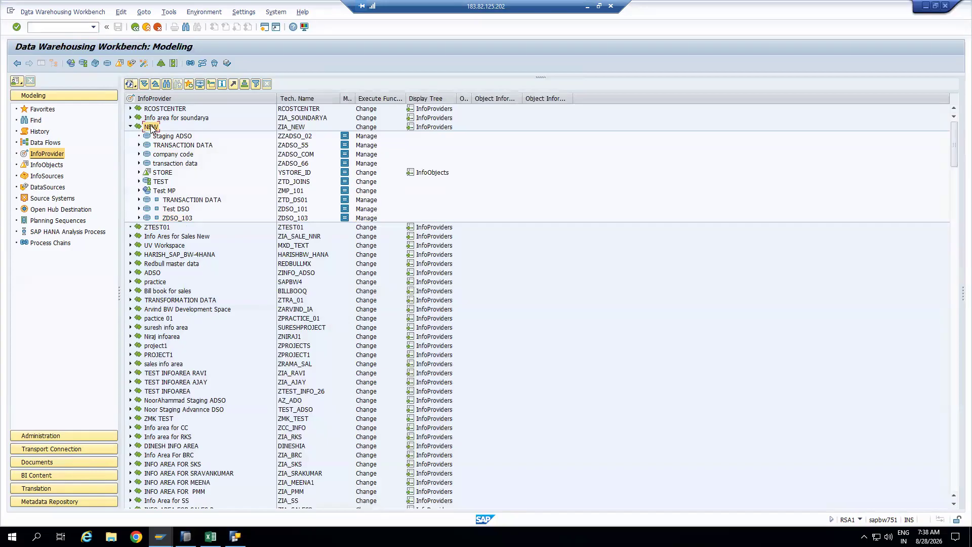
# Step: Start creating an InfoCube under the InfoArea NEW (ZIA_NEW) and reposition its creation dialog
pyautogui.rightClick(150, 127)
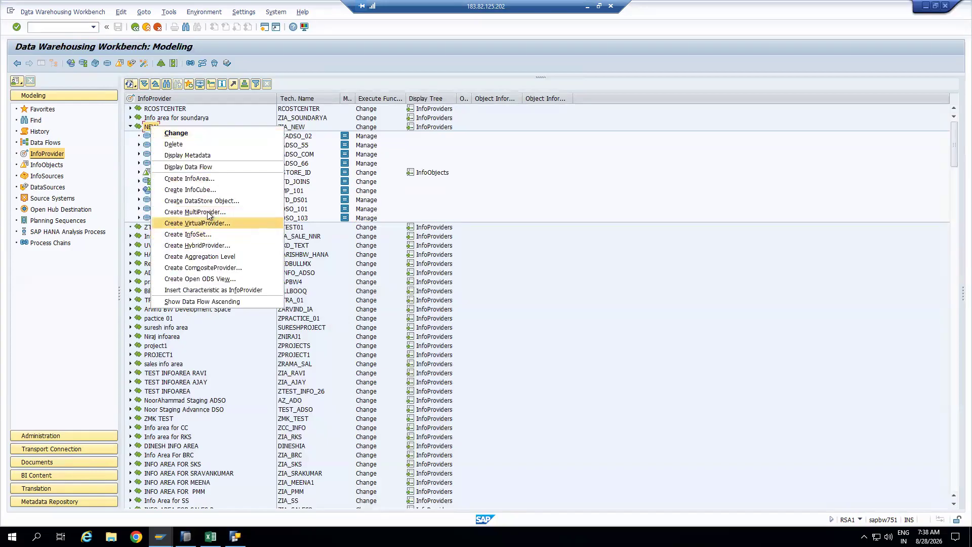
pyautogui.click(205, 190)
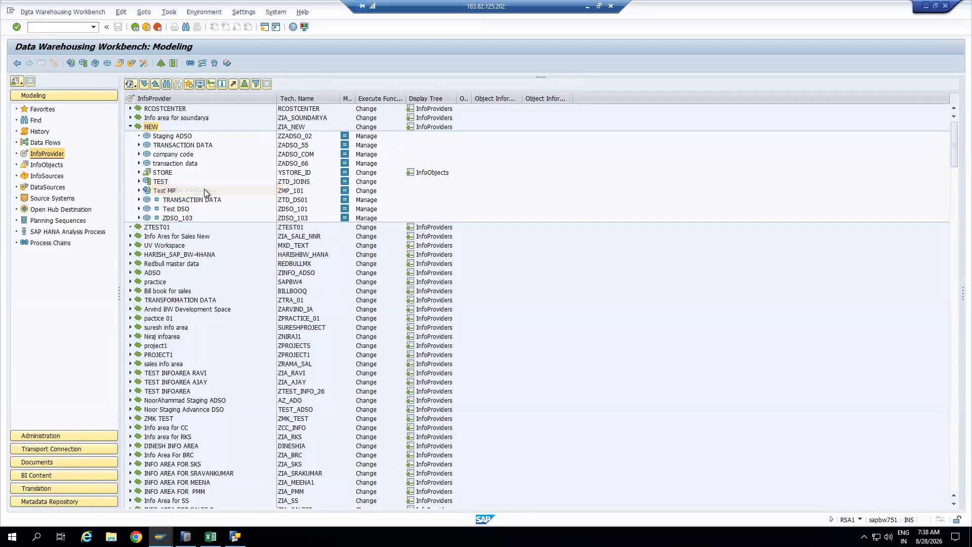
pyautogui.moveTo(190, 105); pyautogui.dragTo(447, 117)
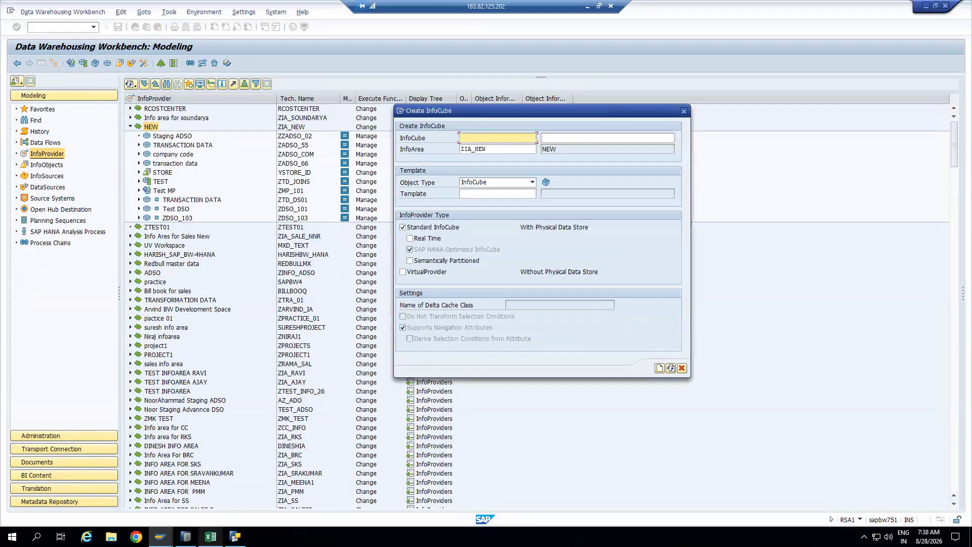
# Step: Switch to Excel and note "Detail level or granular level" in H25, "Document number" in H27 and "document item" in H28
pyautogui.click(211, 536)
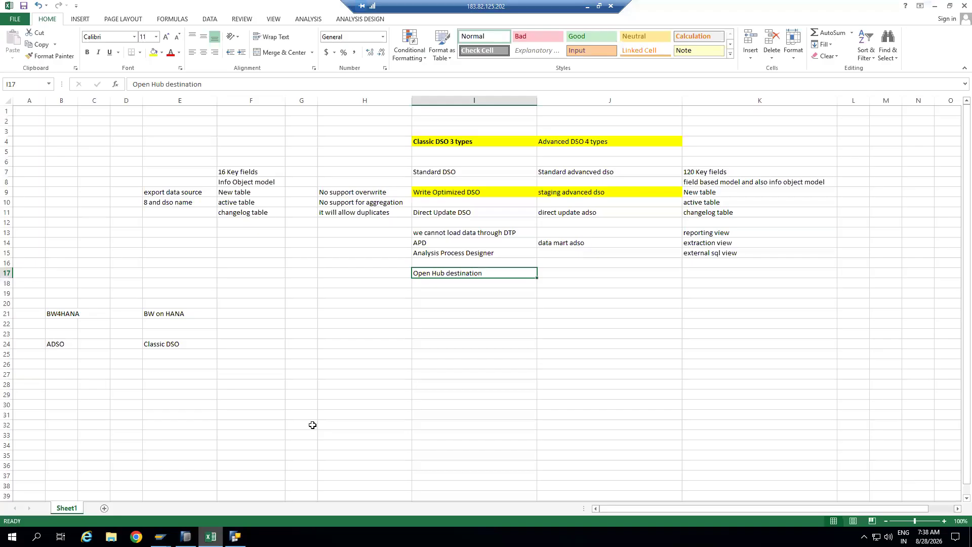
pyautogui.click(341, 202)
pyautogui.write('Details')
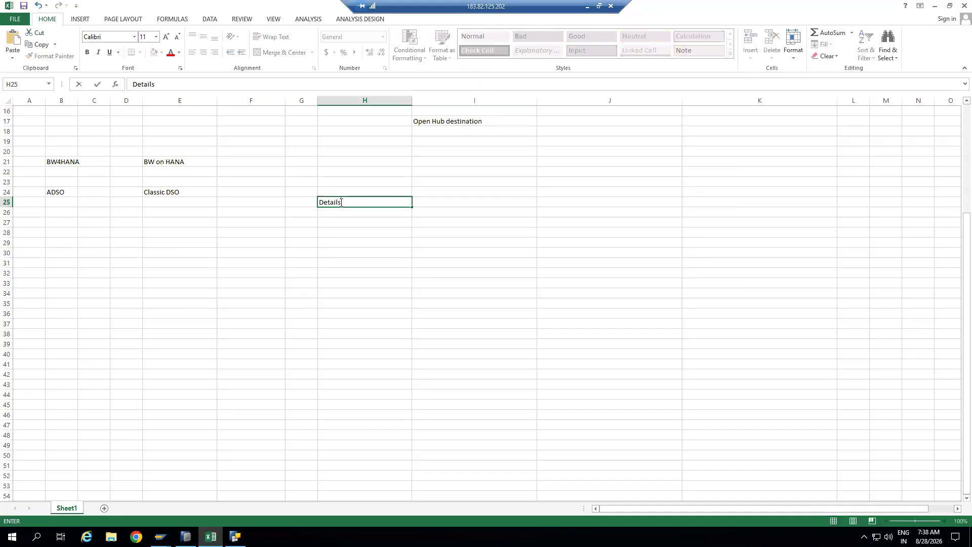
pyautogui.press('BackSpace')
pyautogui.write(' level or granular level')
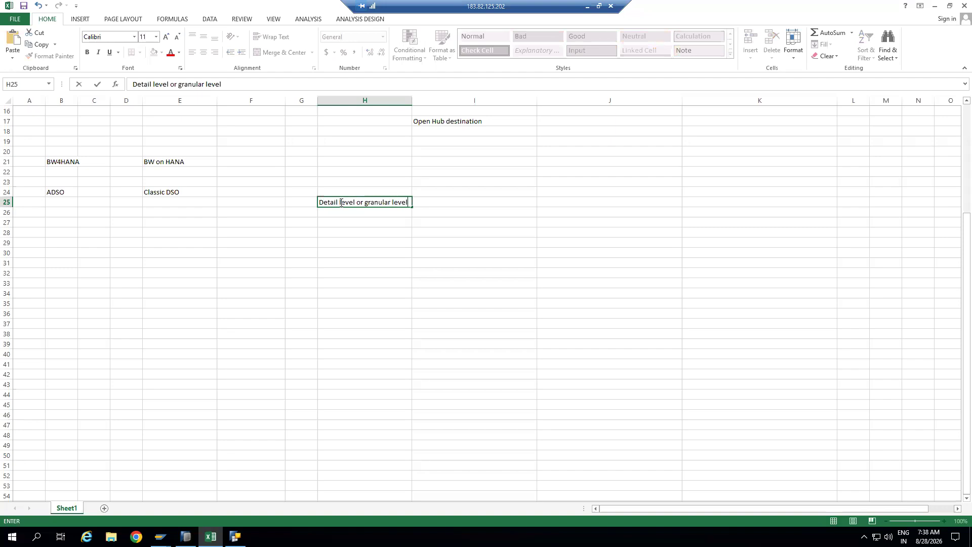
pyautogui.click(353, 241)
pyautogui.click(350, 221)
pyautogui.write('Document number')
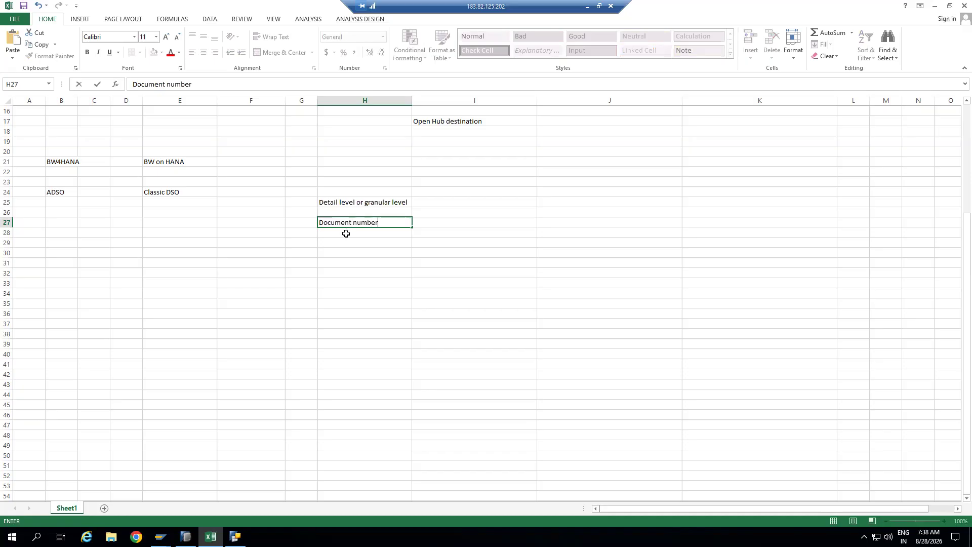
pyautogui.click(344, 232)
pyautogui.write('docu')
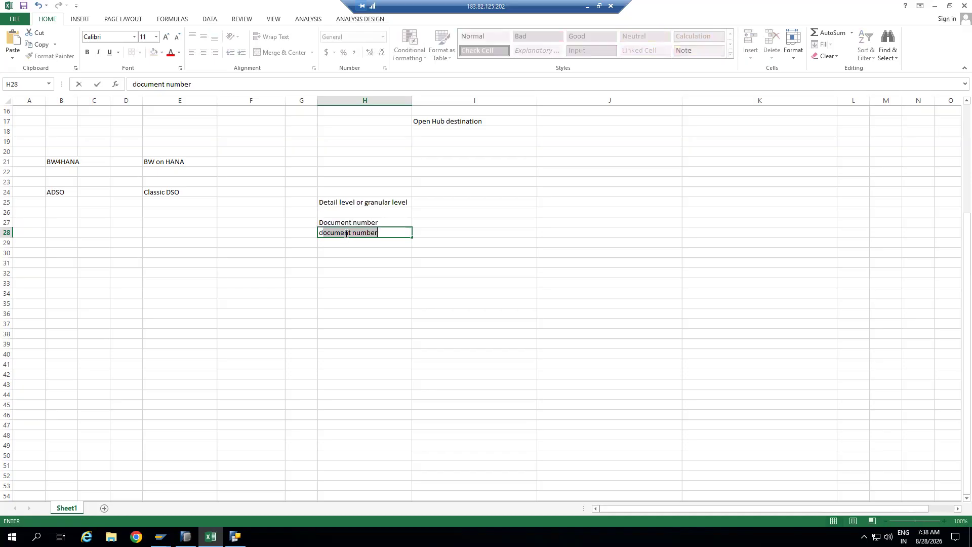
pyautogui.write('ment item')
pyautogui.click(362, 271)
pyautogui.moveTo(364, 224); pyautogui.dragTo(395, 241)
# Step: Enter the notes "Infocube" in I25, "Multi dimnesional" in I27 and "externded start schema" in I29
pyautogui.click(479, 201)
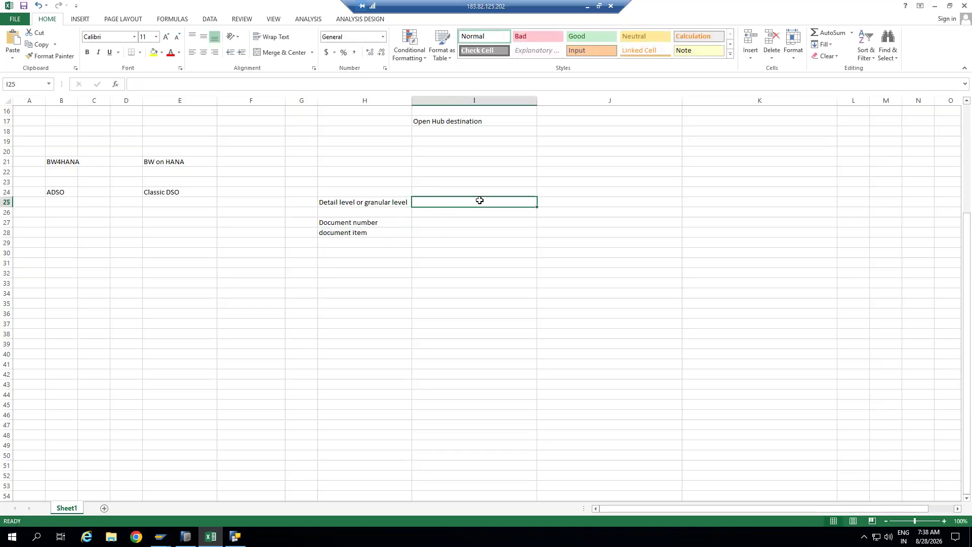
pyautogui.write('Infocube')
pyautogui.click(466, 219)
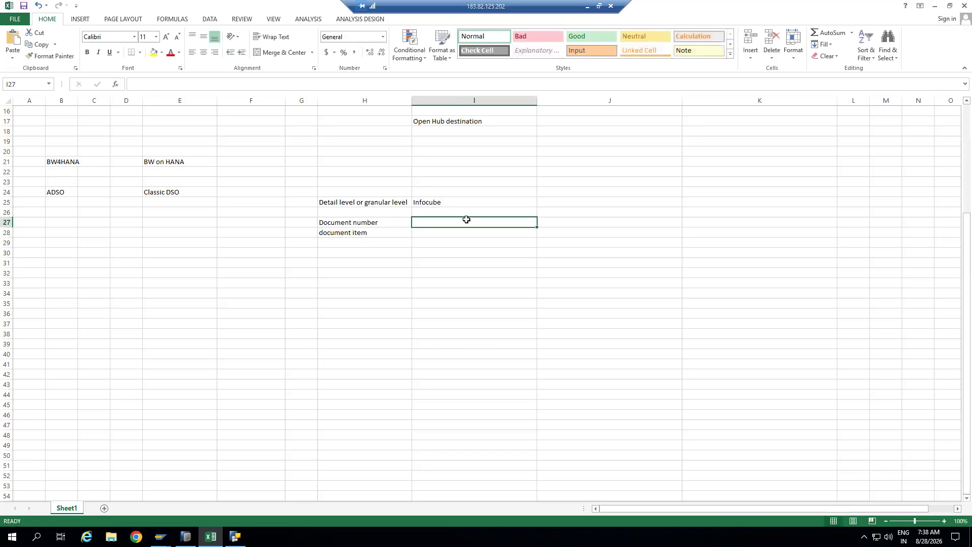
pyautogui.write('Multi dimnesional')
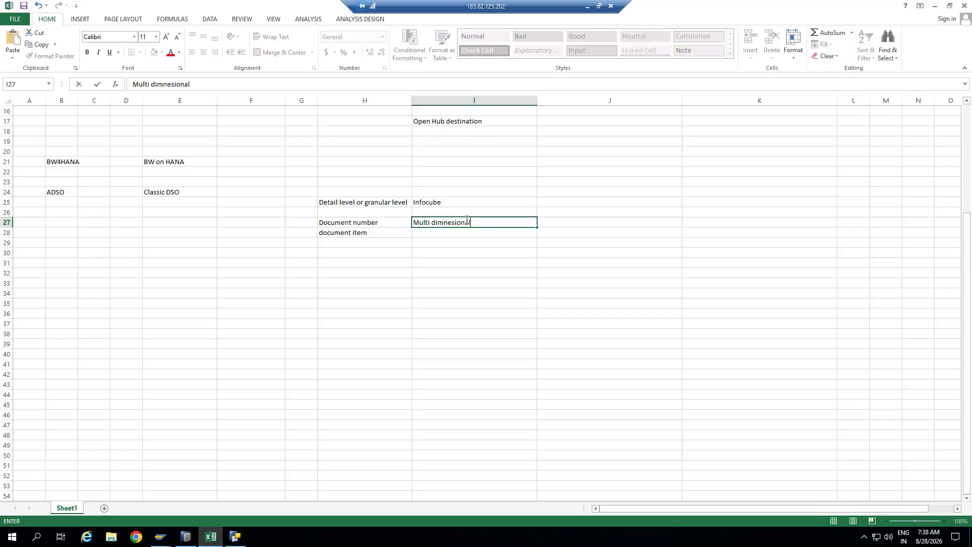
pyautogui.click(472, 247)
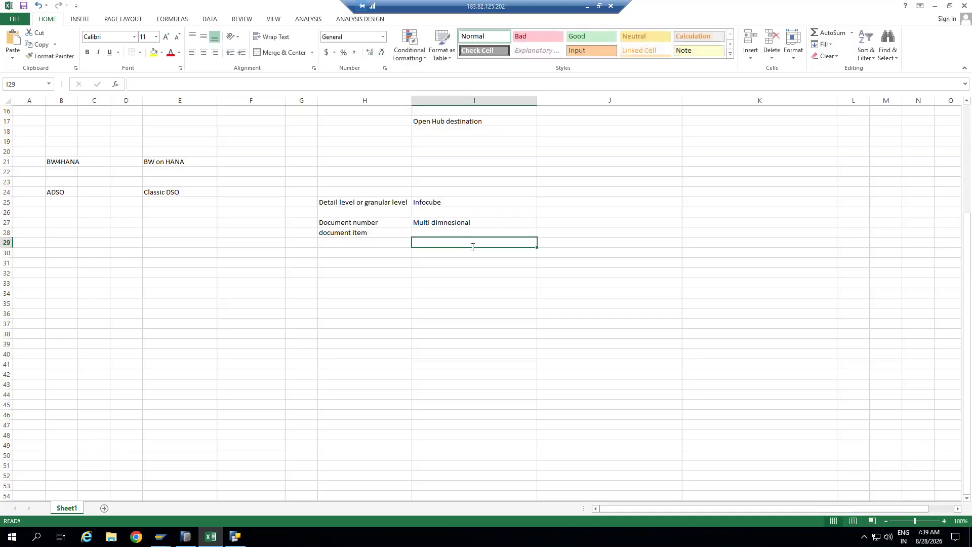
pyautogui.write('externde')
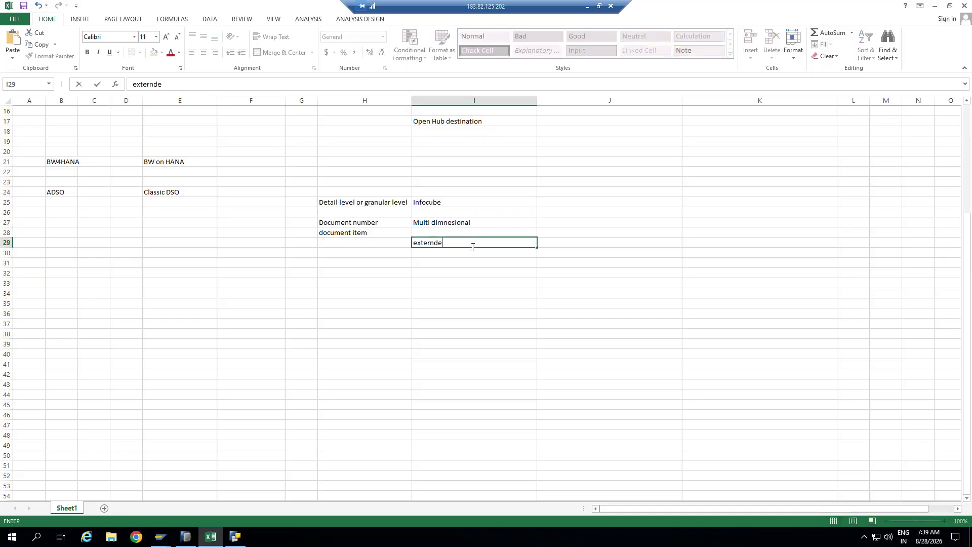
pyautogui.write('d start schema')
pyautogui.click(476, 302)
pyautogui.click(454, 253)
pyautogui.click(455, 244)
pyautogui.click(458, 253)
pyautogui.click(466, 244)
pyautogui.click(466, 251)
pyautogui.click(467, 243)
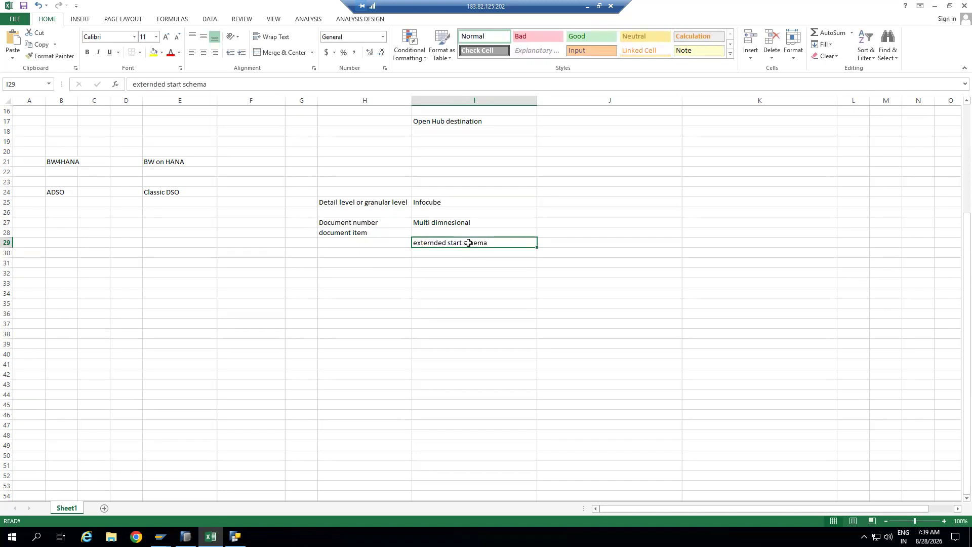
# Step: Narrow column I and widen column H to space the DSO and InfoCube notes apart
pyautogui.moveTo(536, 101); pyautogui.dragTo(514, 100)
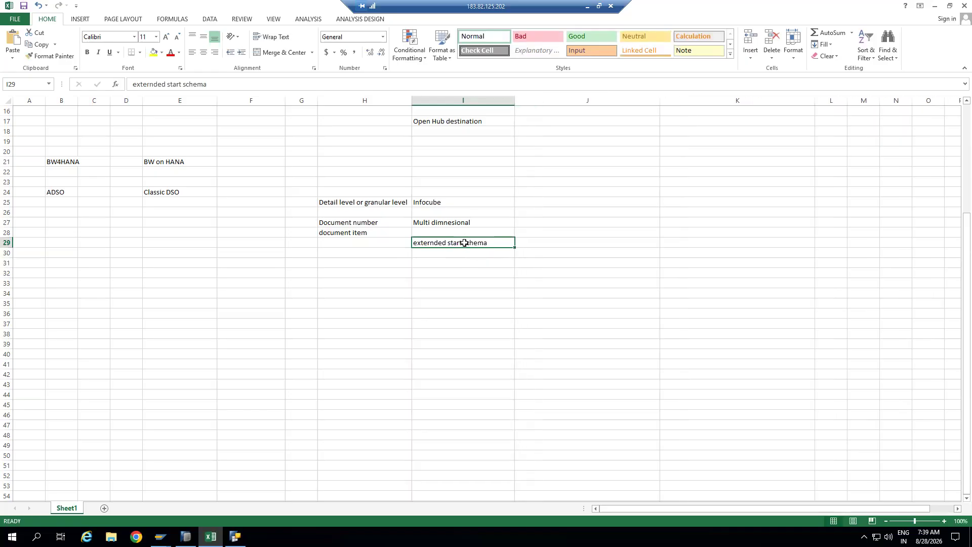
pyautogui.click(447, 254)
pyautogui.click(455, 241)
pyautogui.click(467, 262)
pyautogui.click(463, 244)
pyautogui.moveTo(411, 100); pyautogui.dragTo(469, 139)
pyautogui.click(512, 202)
pyautogui.click(512, 221)
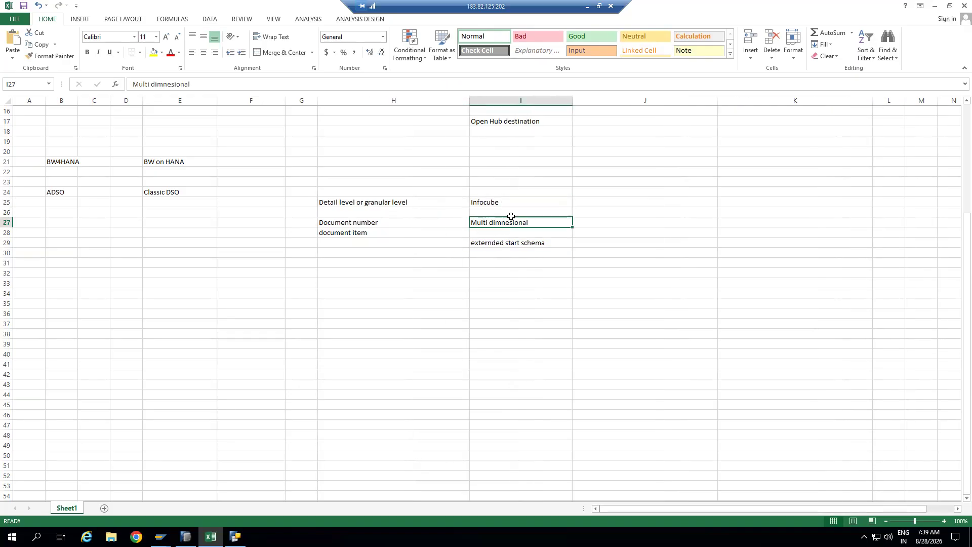
# Step: Add the note "DSO(2 dimensional)" in cell H26, below the detail level heading
pyautogui.click(340, 203)
pyautogui.click(354, 213)
pyautogui.write('DSO(')
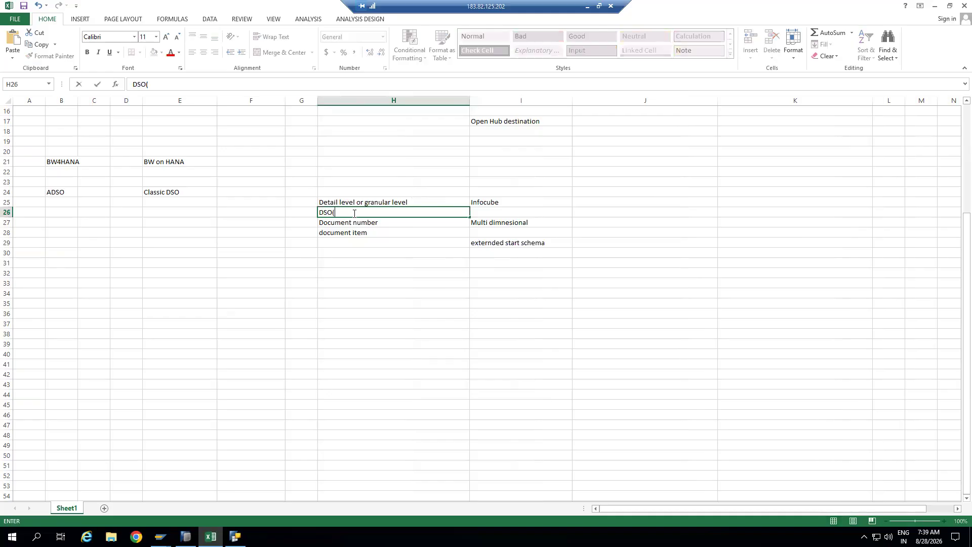
pyautogui.write('2 deimen')
pyautogui.press('BackSpace')
pyautogui.press('BackSpace')
pyautogui.write('i')
pyautogui.click(366, 282)
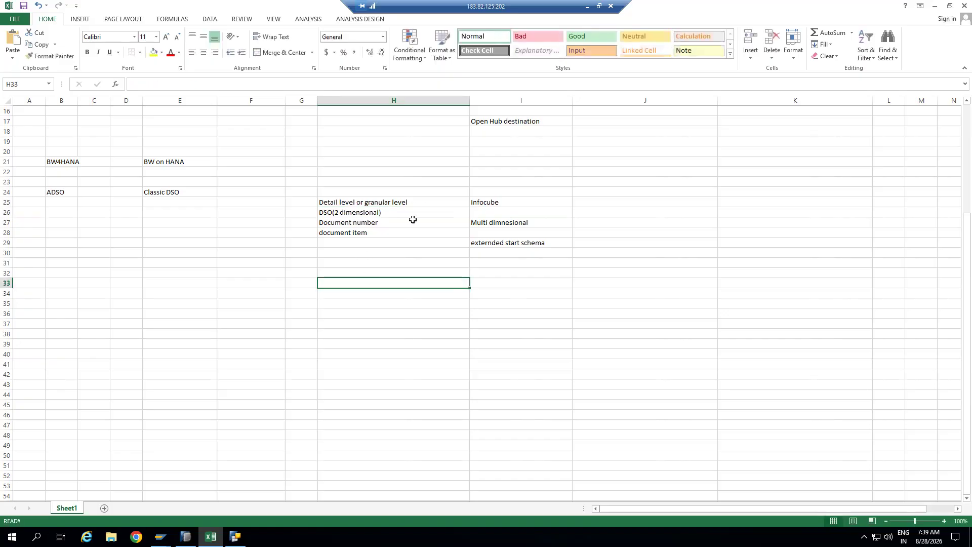
# Step: Enter "Rows and columns" in cell H31 below the DSO notes
pyautogui.click(338, 263)
pyautogui.write('Row')
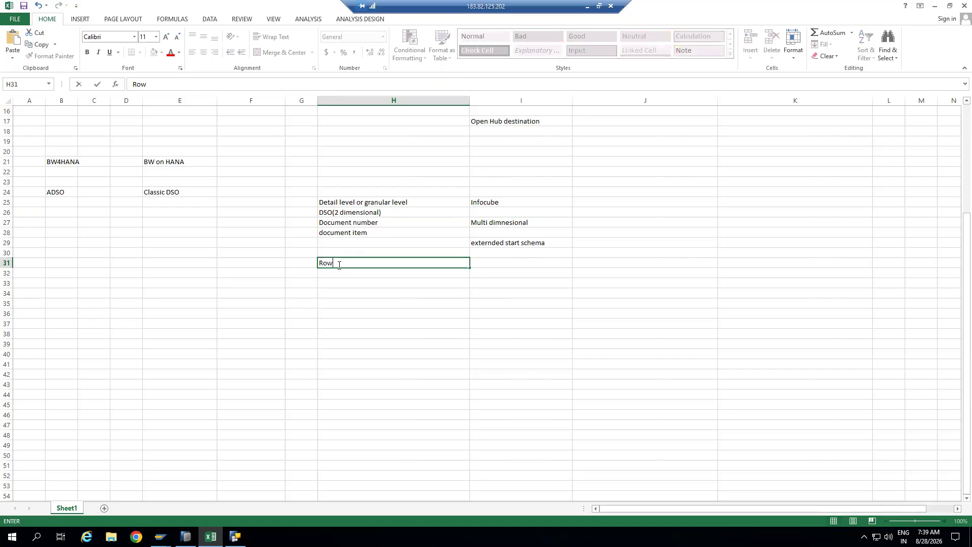
pyautogui.write('s and columns')
pyautogui.click(358, 323)
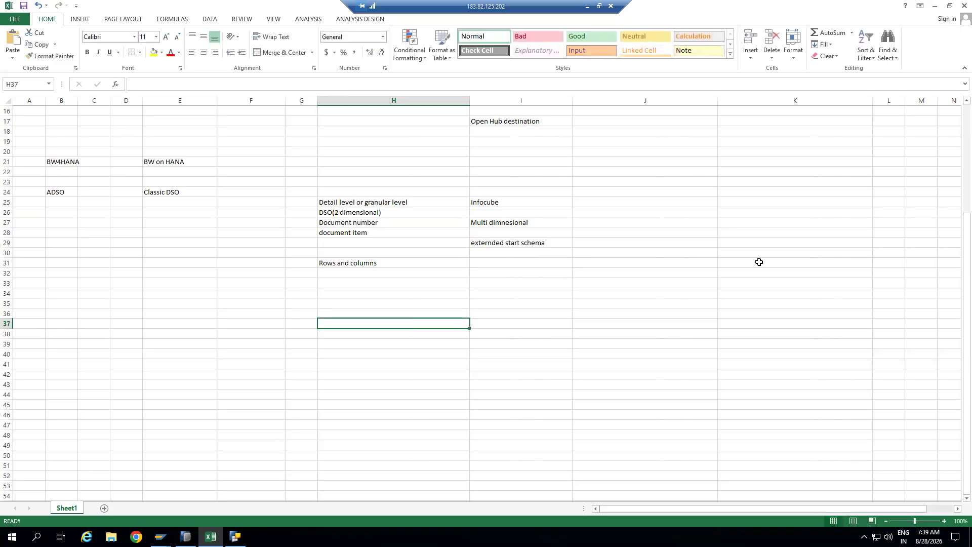
pyautogui.moveTo(690, 263); pyautogui.dragTo(775, 359)
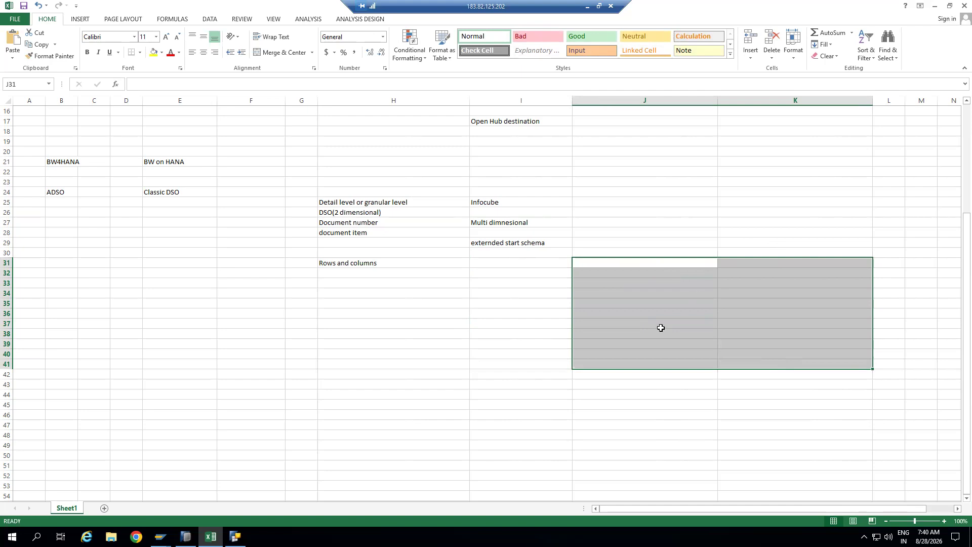
pyautogui.click(369, 213)
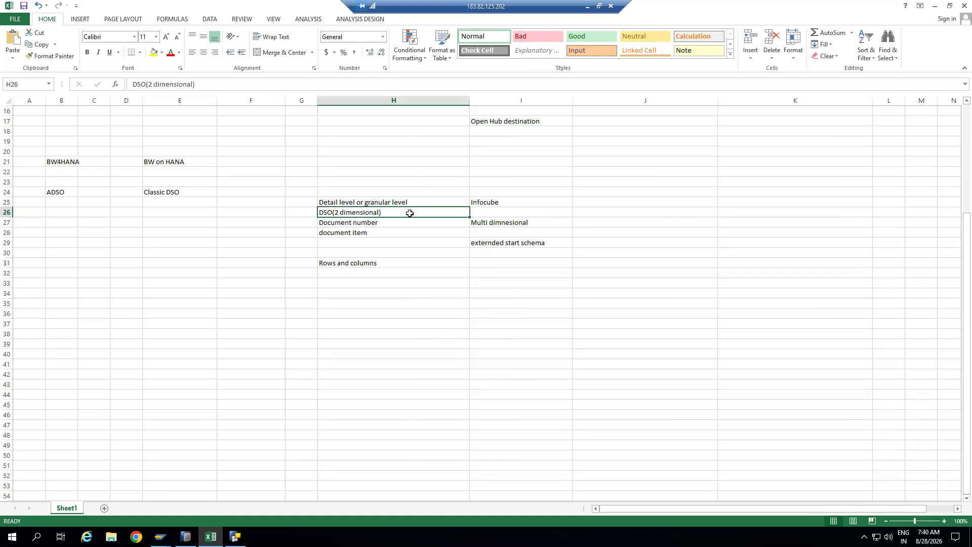
pyautogui.click(515, 222)
pyautogui.click(501, 202)
pyautogui.click(515, 224)
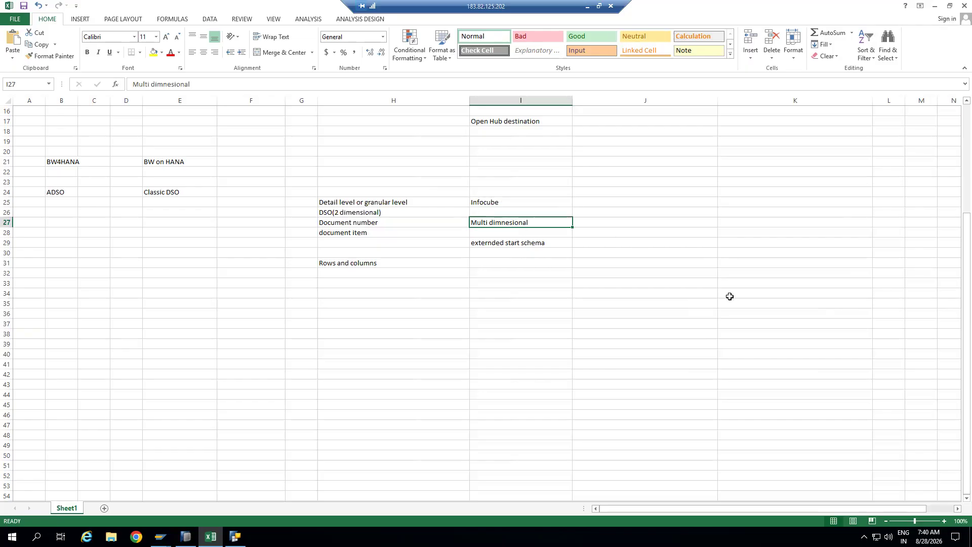
# Step: Narrow columns J and K and enter "Fact" in cell L31 as the centre of the star schema sketch
pyautogui.moveTo(714, 101); pyautogui.dragTo(649, 101)
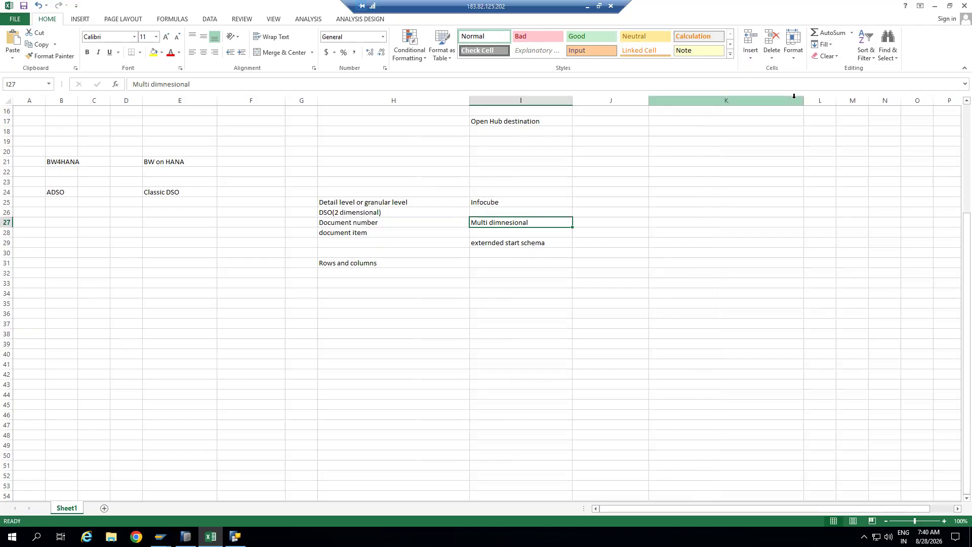
pyautogui.moveTo(802, 101); pyautogui.dragTo(709, 102)
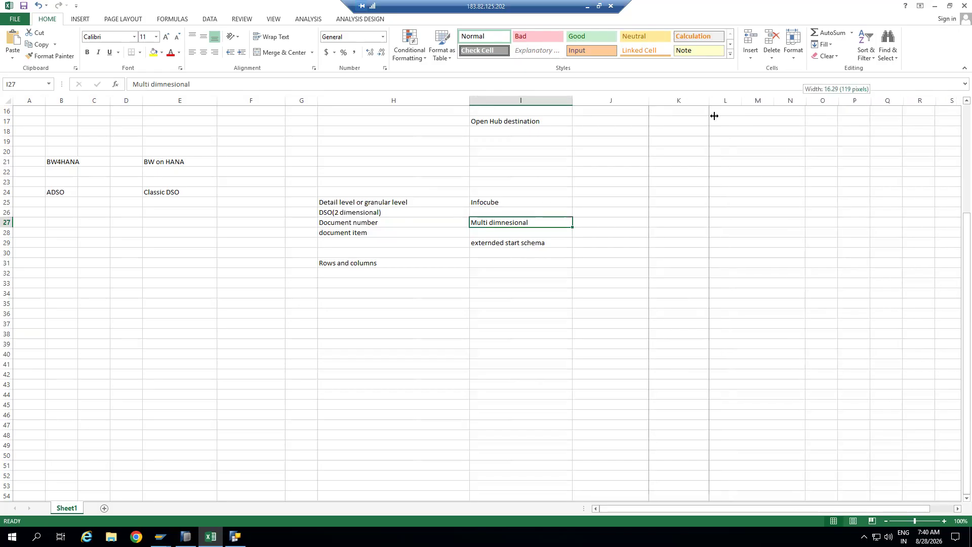
pyautogui.click(721, 262)
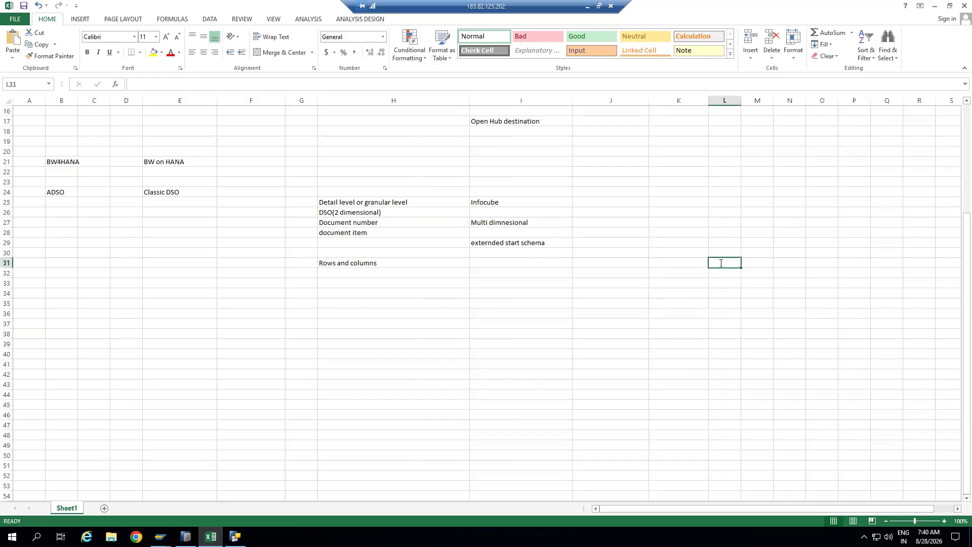
pyautogui.write('Fact')
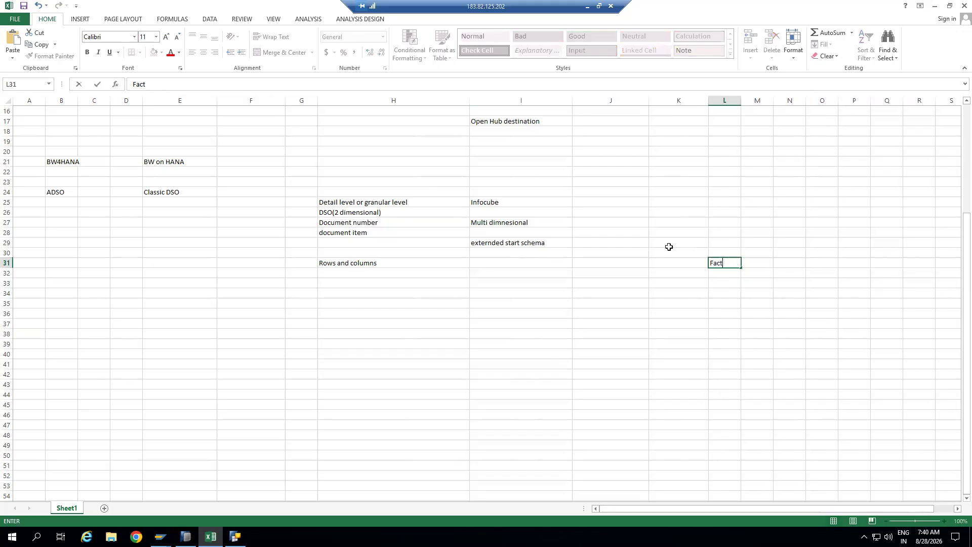
# Step: Place the dimension labels around Fact: "customer" in K29, "Venmdor" in M29, "Product" in M34 and "Material" in K35
pyautogui.click(669, 246)
pyautogui.write('cus')
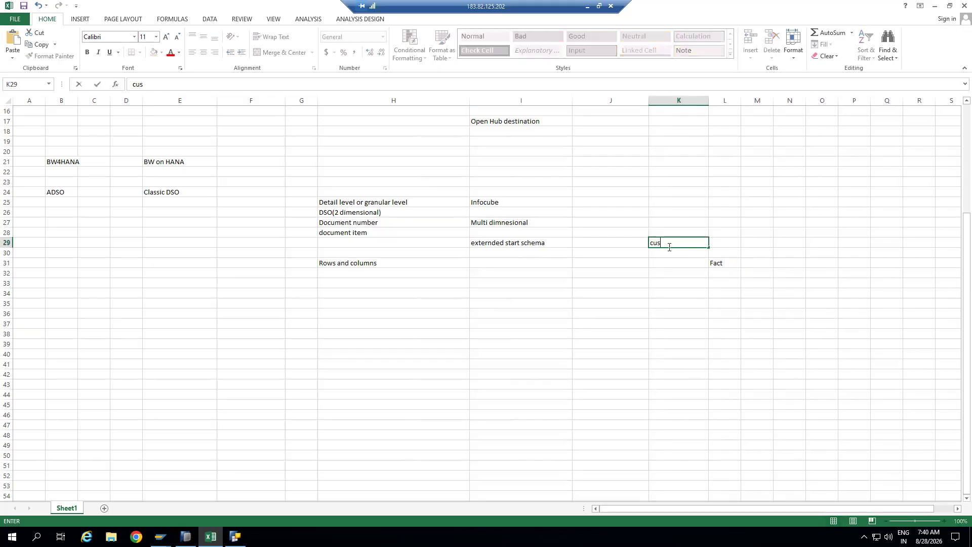
pyautogui.write('tomer')
pyautogui.click(757, 242)
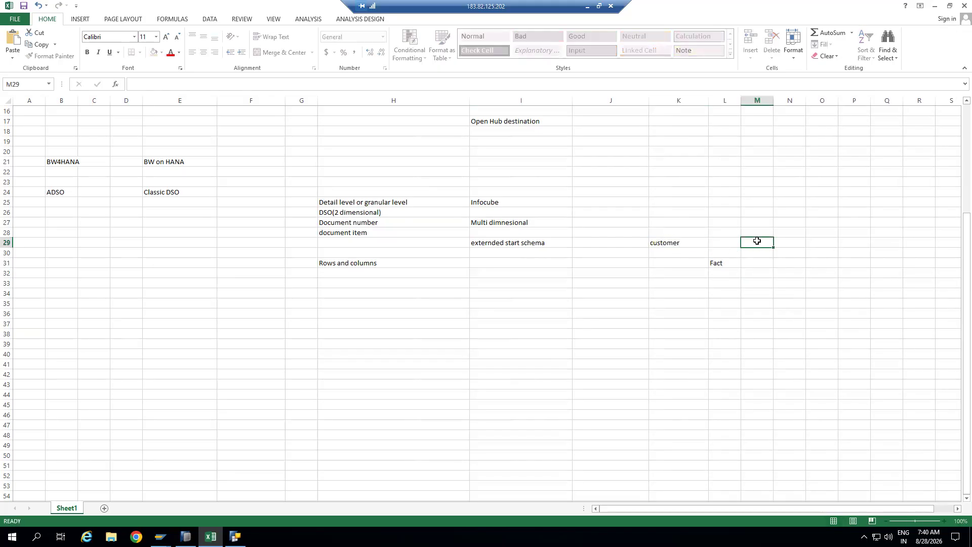
pyautogui.write('Venmdor')
pyautogui.click(755, 293)
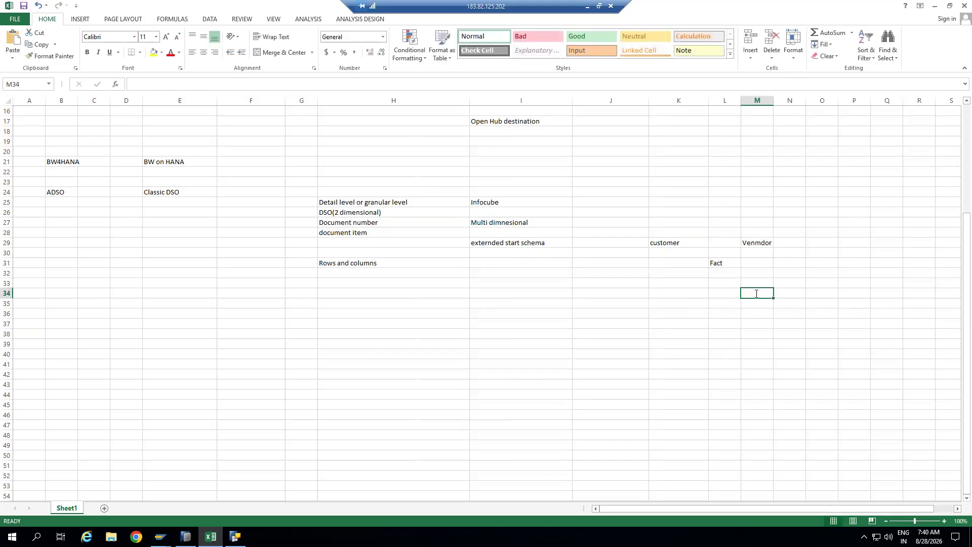
pyautogui.write('Product')
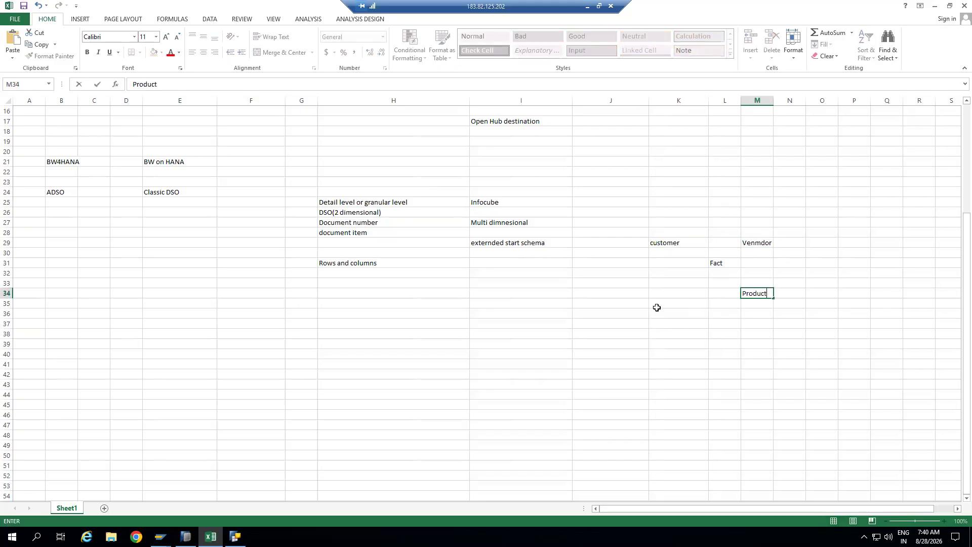
pyautogui.click(657, 302)
pyautogui.write('Material')
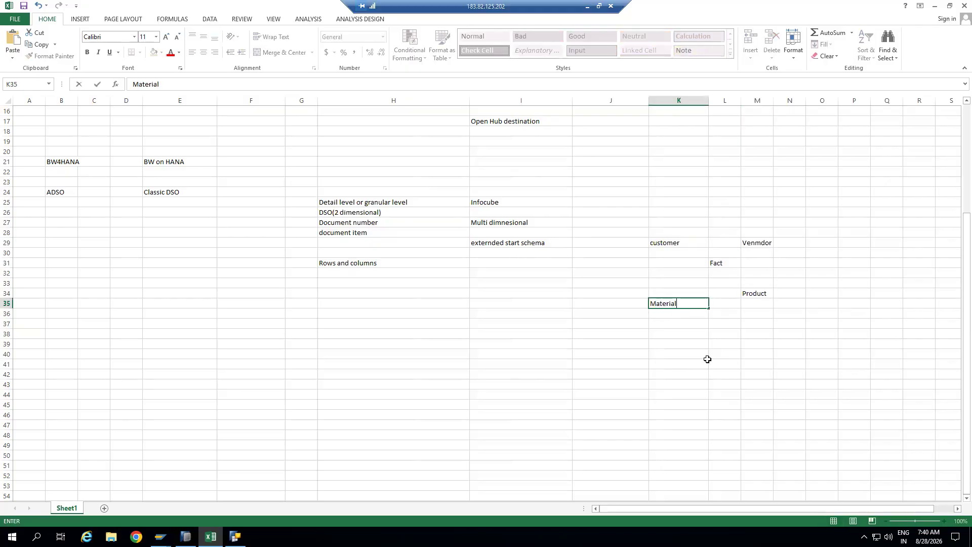
pyautogui.press('Return')
# Step: Format the Fact cell L31 as bold with a yellow fill
pyautogui.click(728, 262)
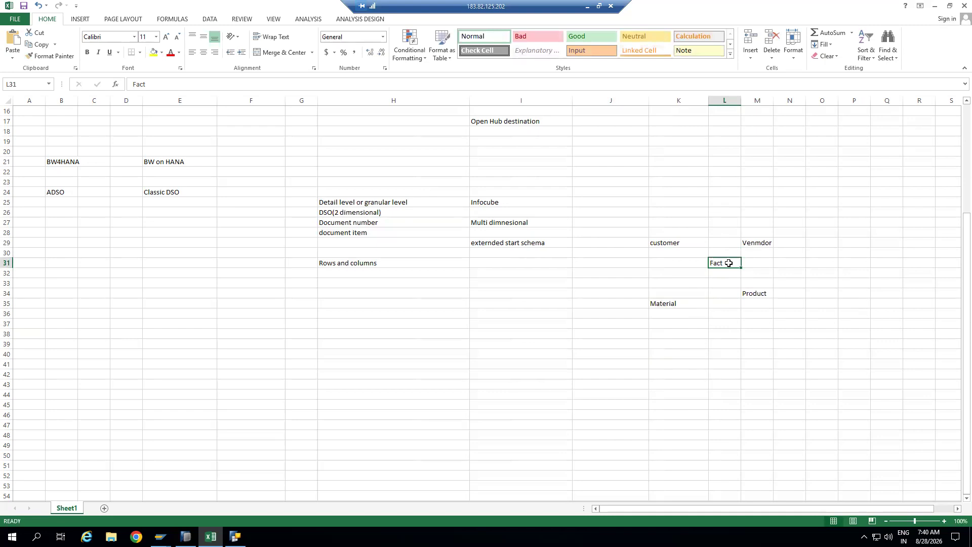
pyautogui.hotkey('ctrl', 'b')
pyautogui.click(154, 52)
pyautogui.click(729, 312)
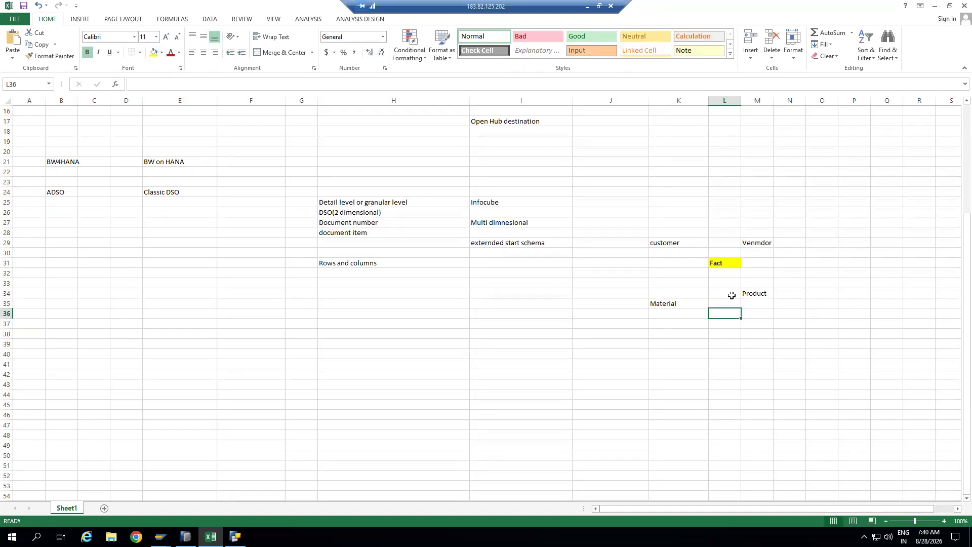
# Step: Make the customer label in K29 and the Material label in K35 bold
pyautogui.click(656, 242)
pyautogui.hotkey('ctrl', 'b')
pyautogui.click(666, 304)
pyautogui.hotkey('ctrl', 'b')
pyautogui.click(754, 293)
pyautogui.write('ZDSO_103_Q00001')
pyautogui.hotkey('ctrl', 'z')
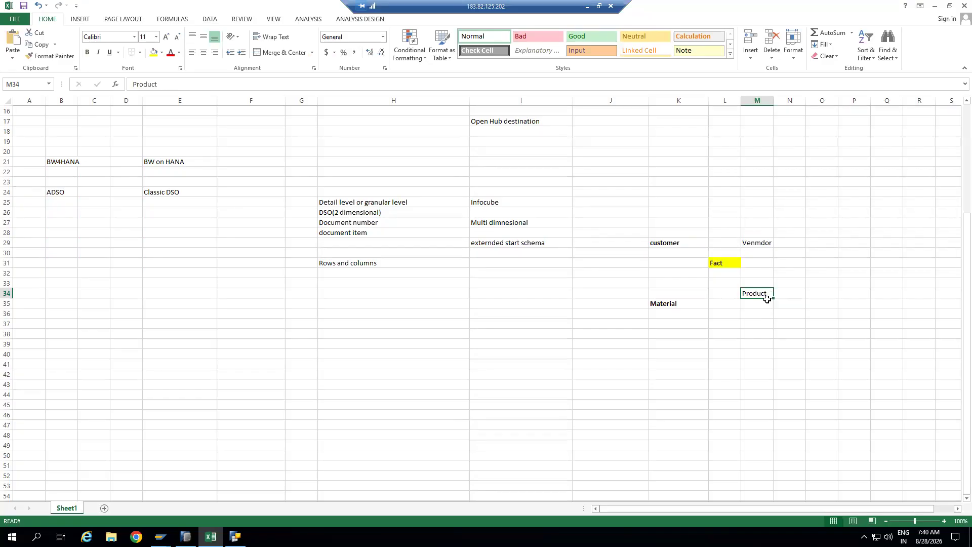
# Step: Make the Product and Venmdor labels bold, and move Product from M34 down to M35
pyautogui.hotkey('ctrl', 'b')
pyautogui.click(758, 242)
pyautogui.hotkey('ctrl', 'b')
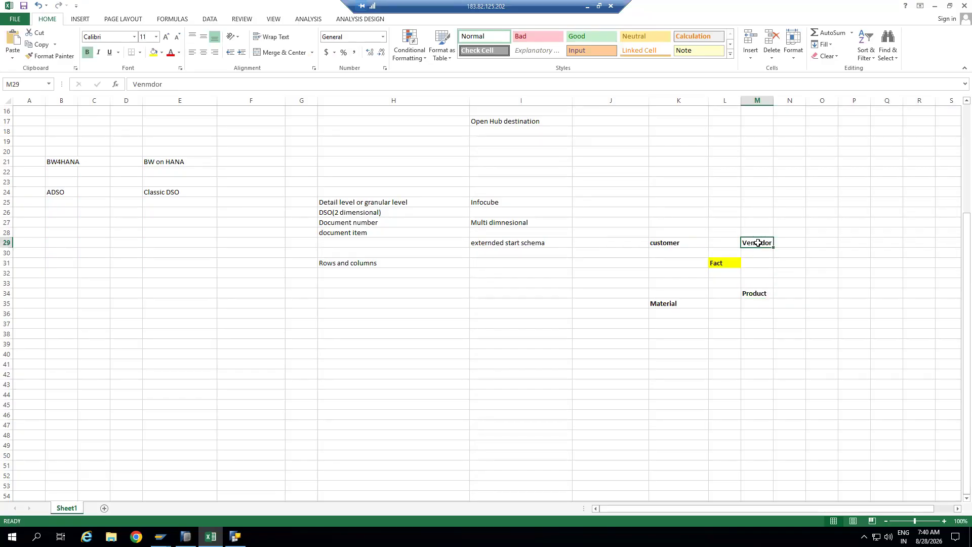
pyautogui.click(749, 327)
pyautogui.click(755, 294)
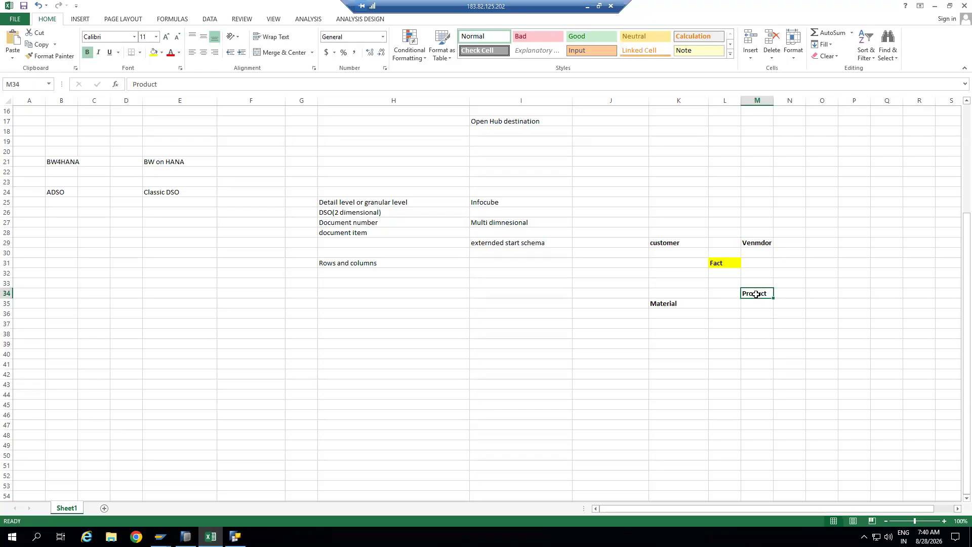
pyautogui.moveTo(756, 298)
pyautogui.mouseDown()
pyautogui.moveTo(757, 310)
pyautogui.moveTo(749, 304)
pyautogui.mouseUp()
pyautogui.click(732, 340)
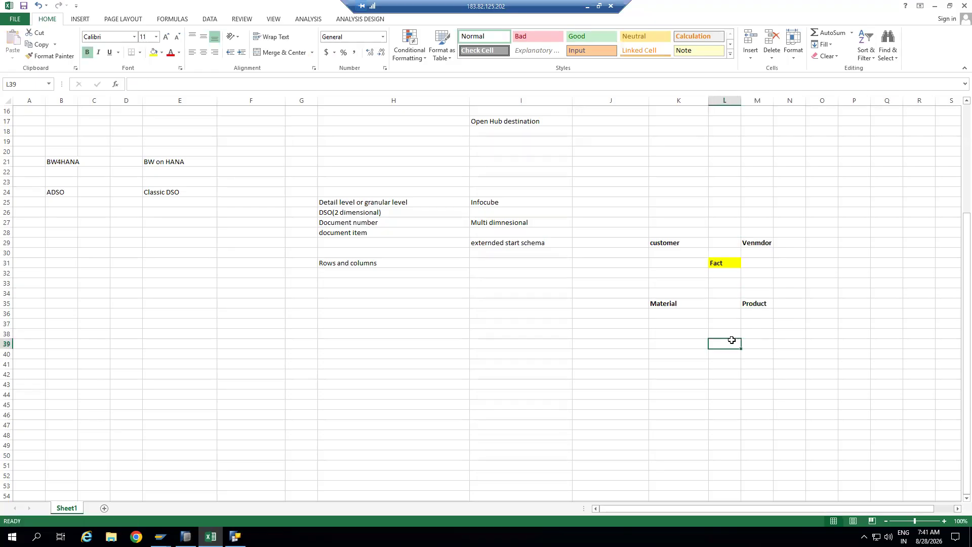
# Step: Move the "externded start schema" note from I29 to K26 and widen column K to fit it
pyautogui.click(529, 245)
pyautogui.hotkey('ctrl', 'c')
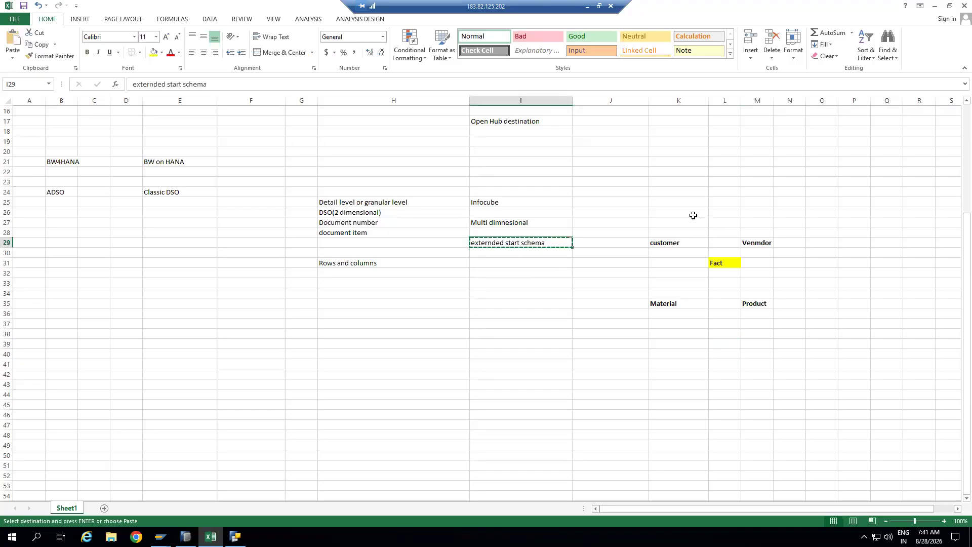
pyautogui.click(685, 212)
pyautogui.hotkey('ctrl', 'v')
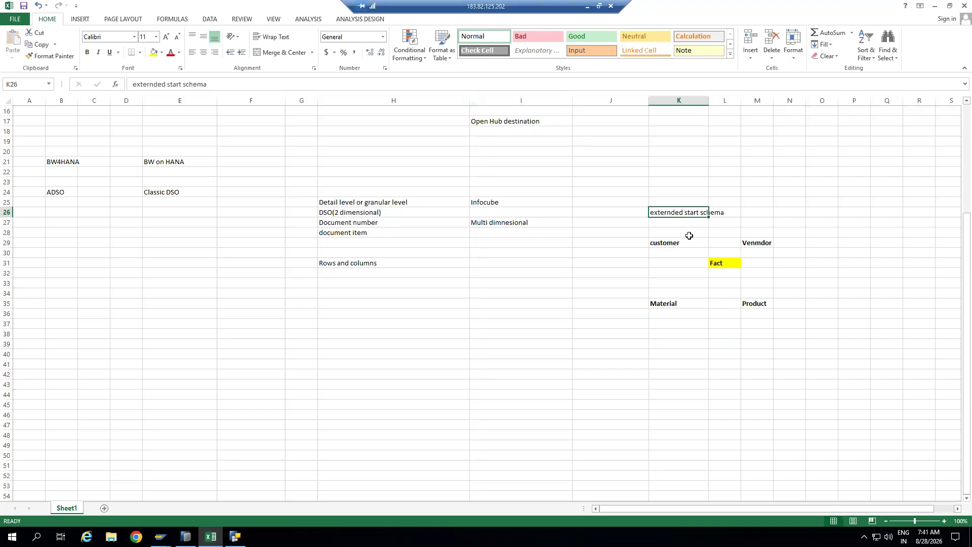
pyautogui.moveTo(709, 97); pyautogui.dragTo(737, 97)
# Step: Enter "Extranally (MD will store)" in L26, widen column L to fit it and slightly narrow column K
pyautogui.click(754, 213)
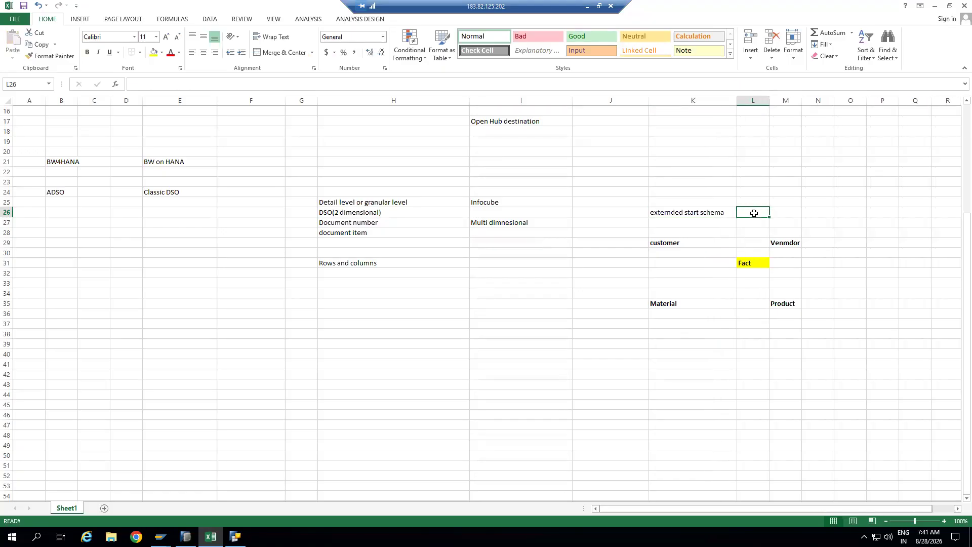
pyautogui.write('Extranally (MD will store')
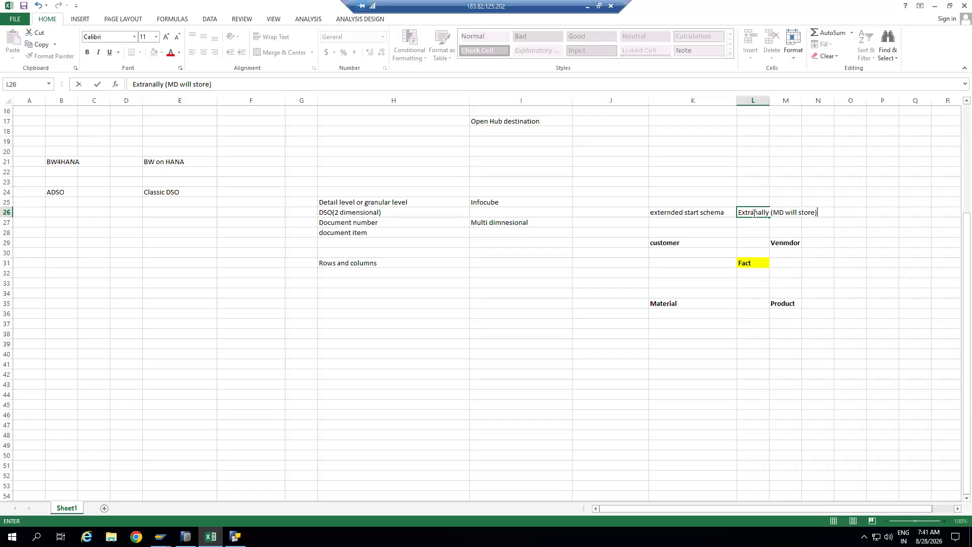
pyautogui.click(883, 262)
pyautogui.moveTo(770, 100); pyautogui.dragTo(822, 105)
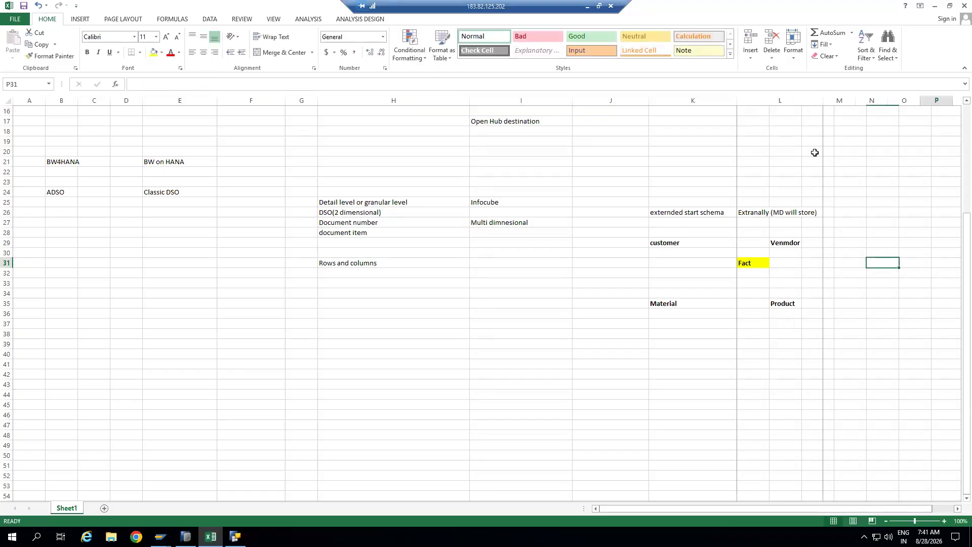
pyautogui.click(764, 209)
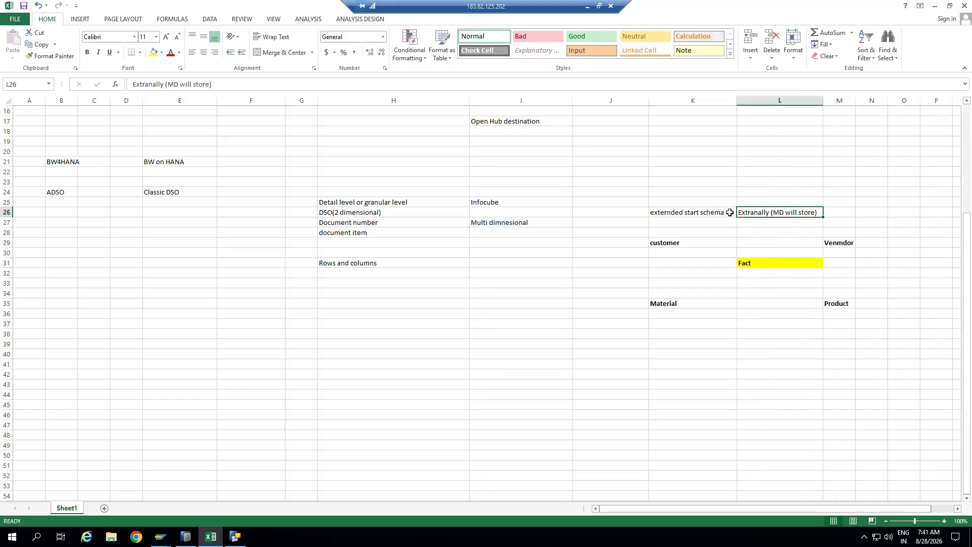
pyautogui.moveTo(733, 100); pyautogui.dragTo(733, 100)
pyautogui.moveTo(727, 100); pyautogui.dragTo(726, 100)
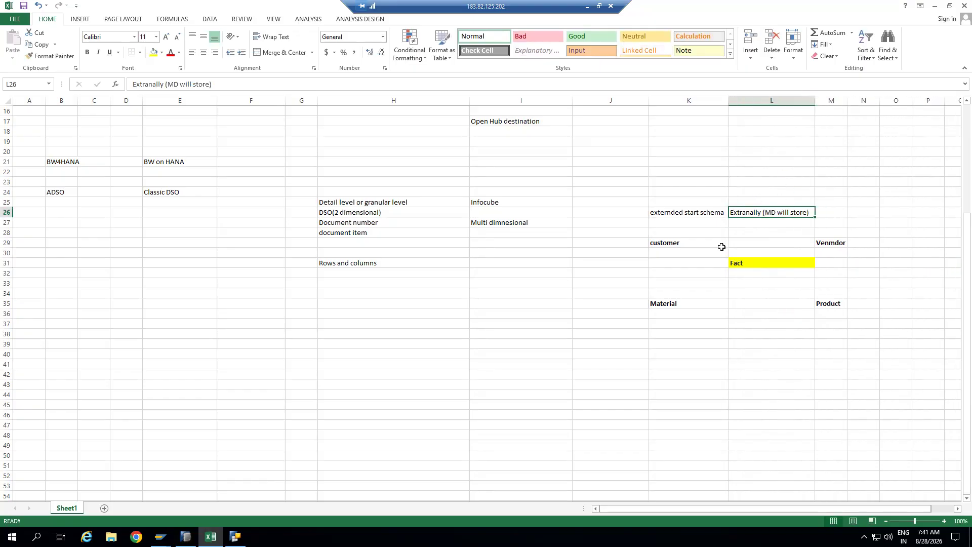
pyautogui.click(701, 214)
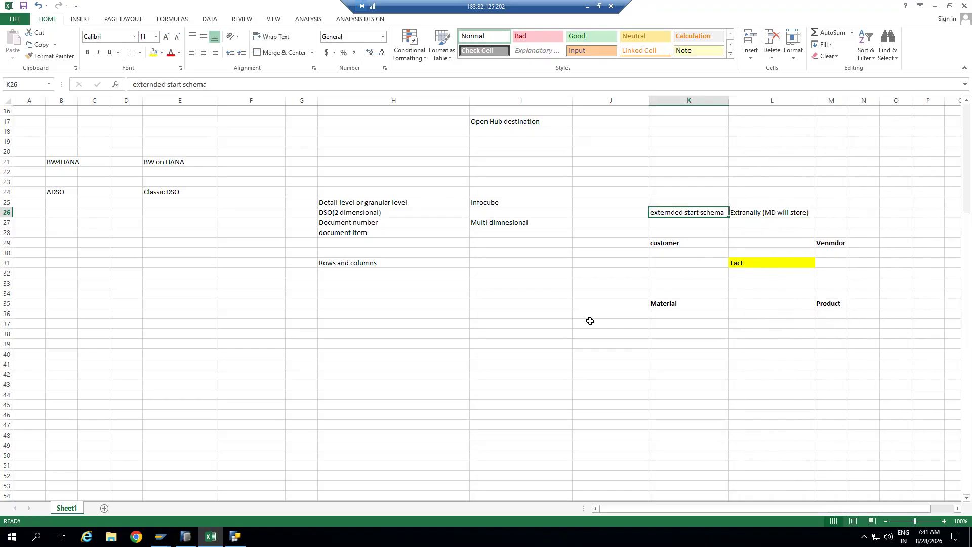
# Step: Enter "SID" in J38 and "Surraogate ID" in J39 below the schema sketch
pyautogui.click(600, 336)
pyautogui.write('SID')
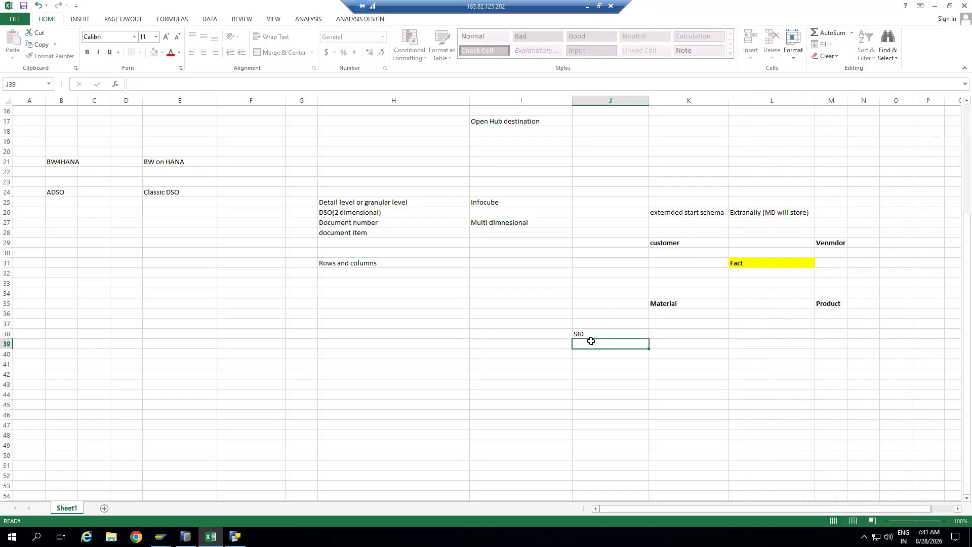
pyautogui.click(591, 342)
pyautogui.write('Surraogate ID')
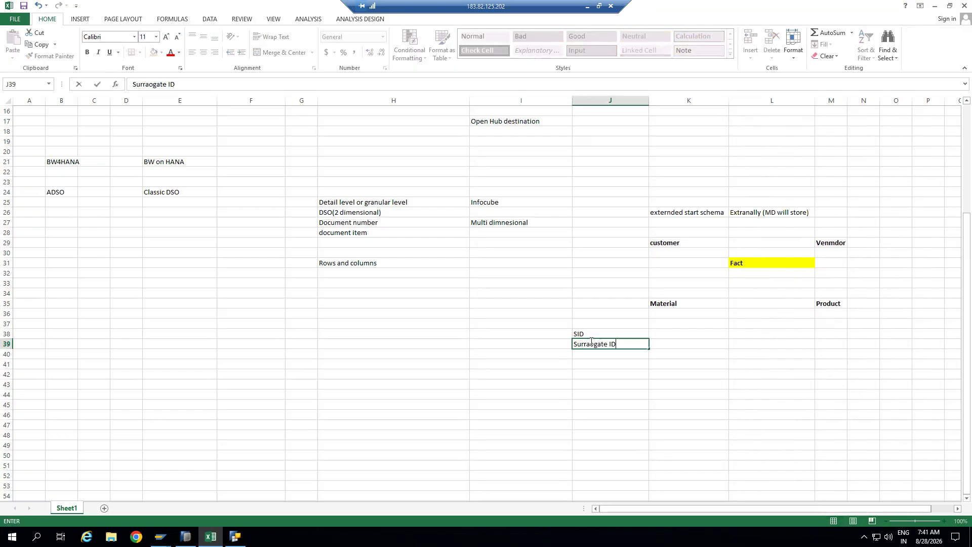
pyautogui.moveTo(588, 334); pyautogui.dragTo(605, 348)
pyautogui.click(586, 364)
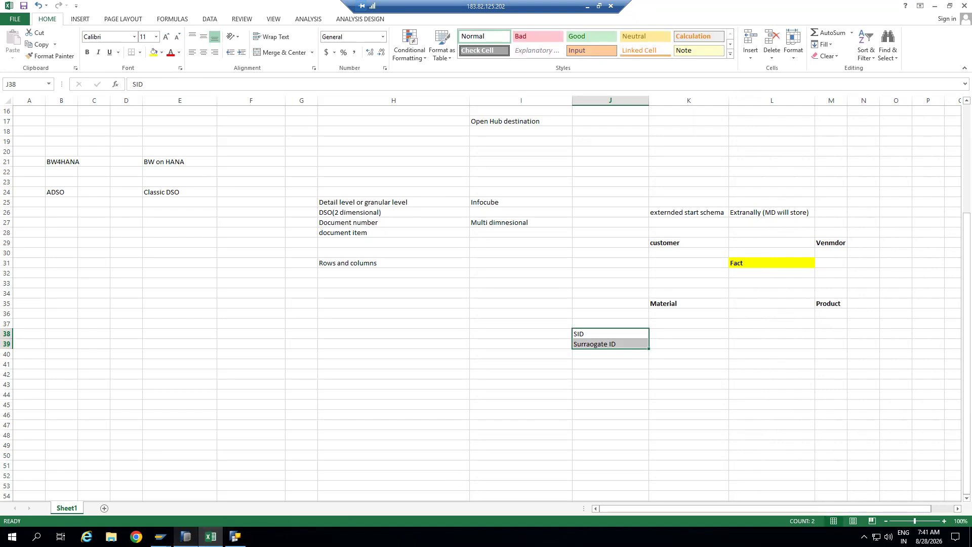
# Step: Switch to the SAP query window, start transaction RSD1 and display the characteristic 0PLANT
pyautogui.click(160, 537)
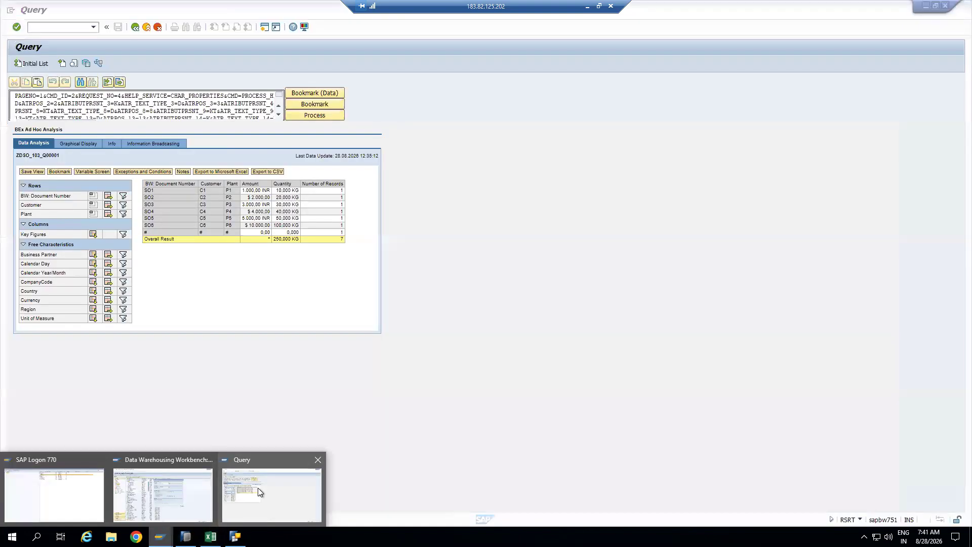
pyautogui.click(258, 488)
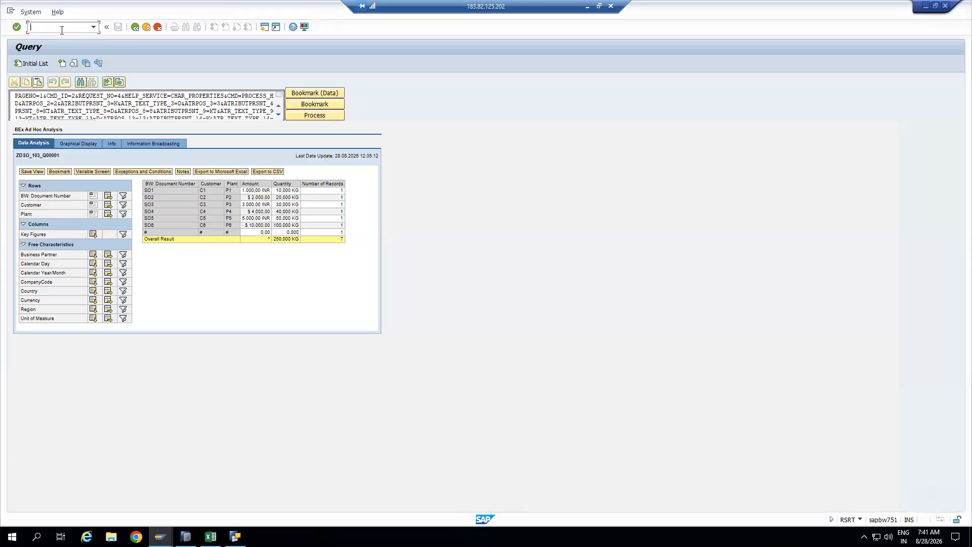
pyautogui.write('/nrsd1')
pyautogui.press('Return')
pyautogui.click(68, 272)
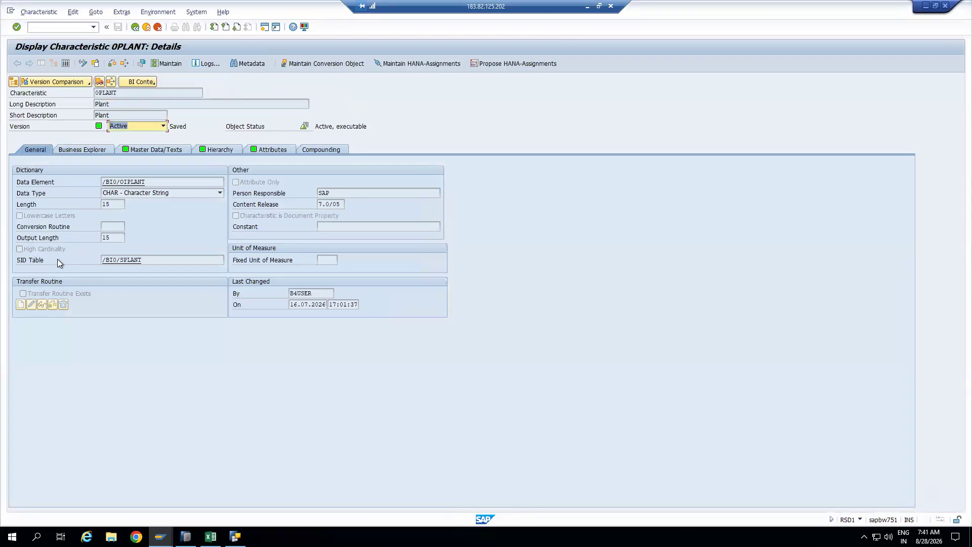
# Step: Open the SID table /BI0/SPLANT, list its contents and widen the SID column to examine the values
pyautogui.doubleClick(122, 260)
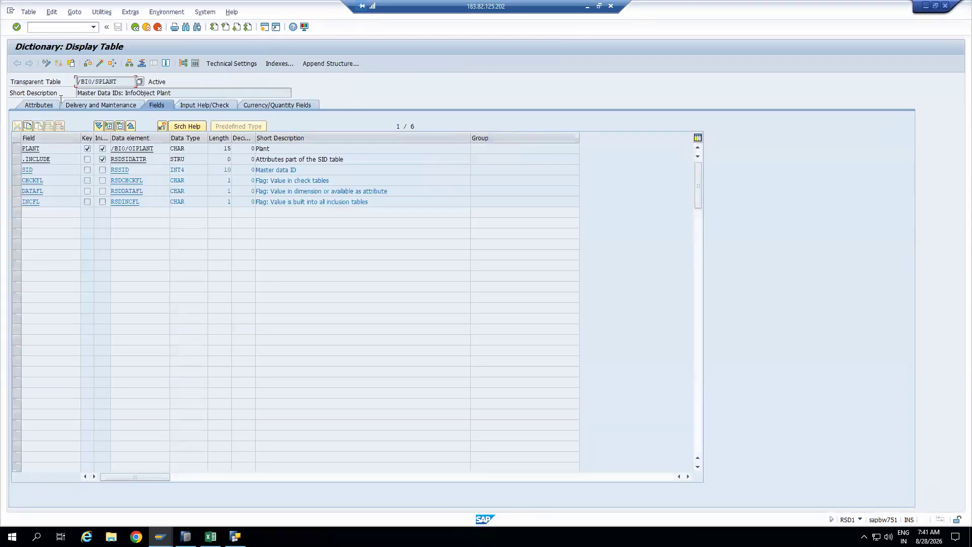
pyautogui.moveTo(182, 94); pyautogui.dragTo(77, 94)
pyautogui.click(195, 63)
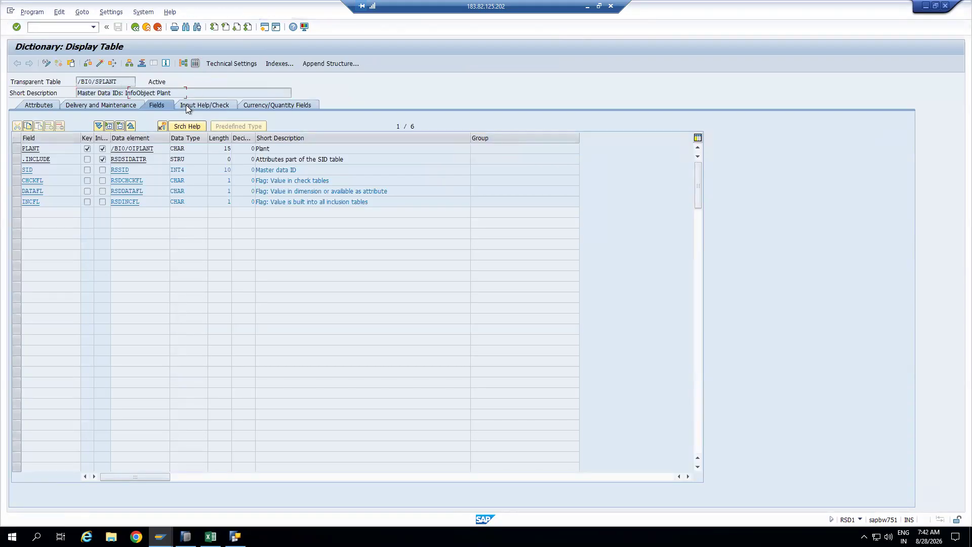
pyautogui.click(17, 63)
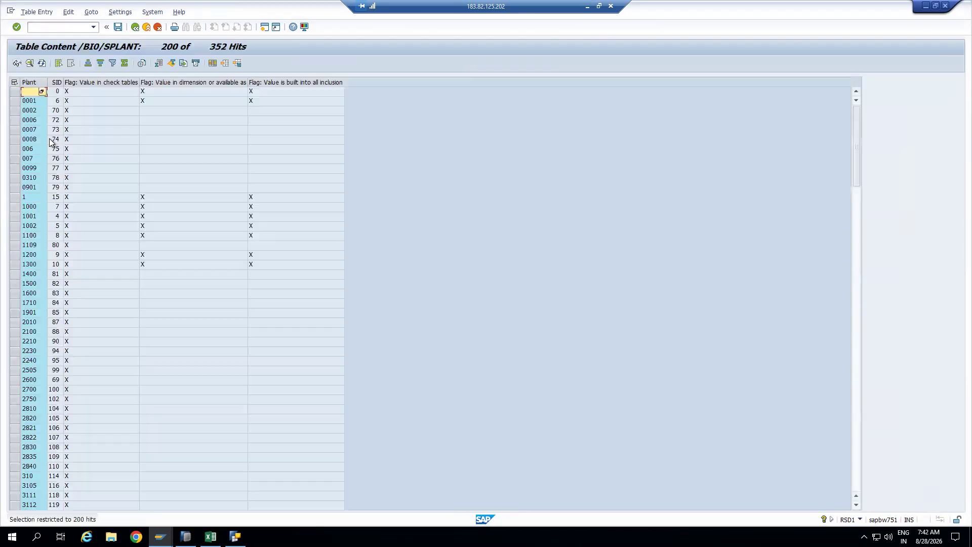
pyautogui.click(57, 82)
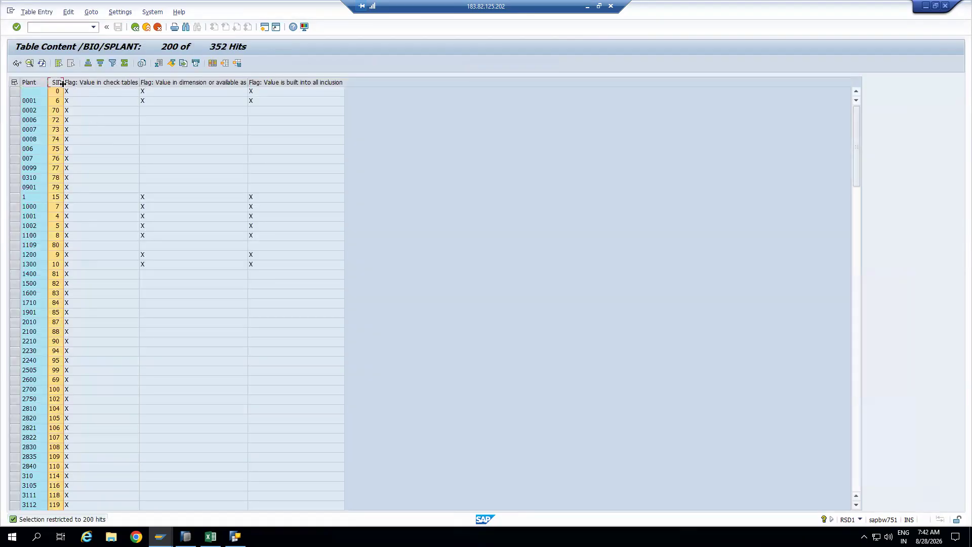
pyautogui.moveTo(128, 82); pyautogui.dragTo(130, 83)
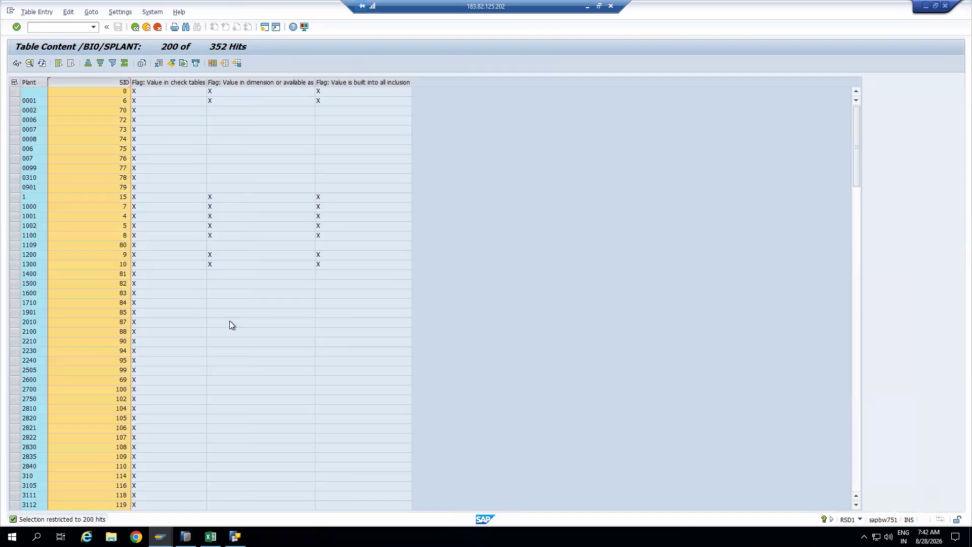
# Step: Switch back to the Excel notes and enter "Numeric format" in K38 beside SID
pyautogui.hotkey('alt', 'Tab')
pyautogui.click(662, 334)
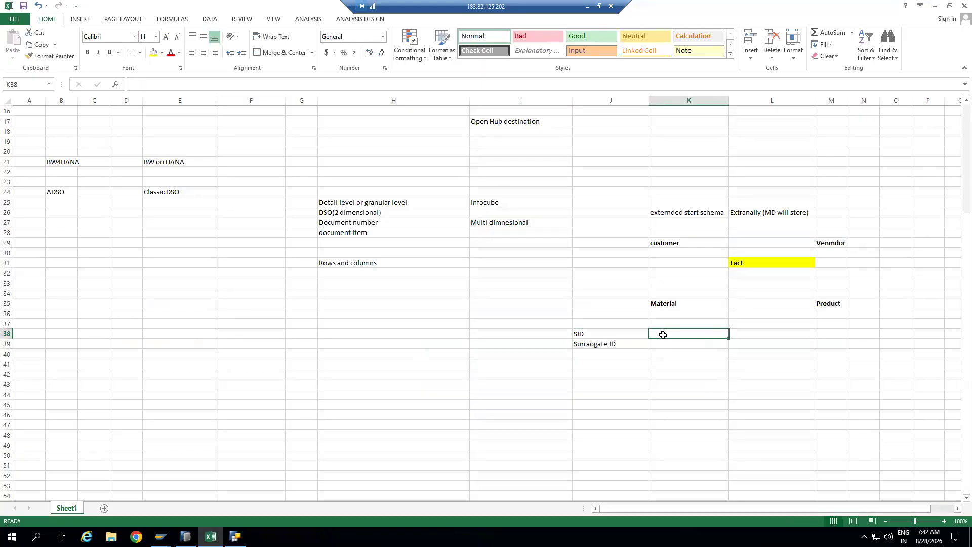
pyautogui.click(675, 215)
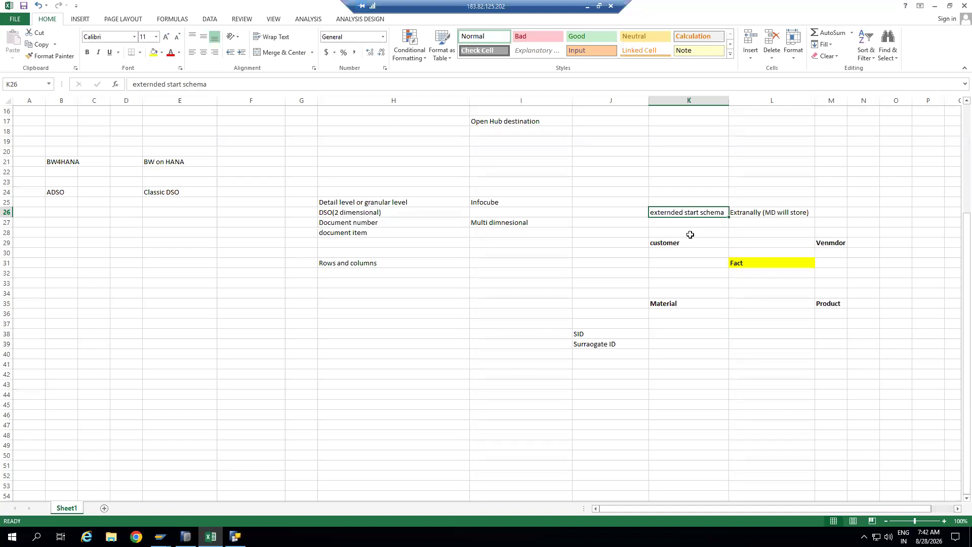
pyautogui.click(613, 334)
pyautogui.click(672, 334)
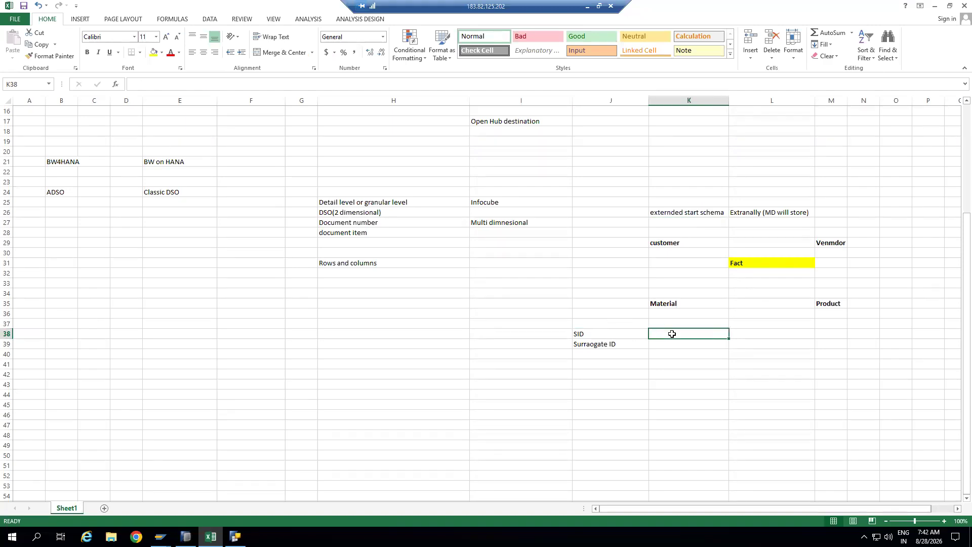
pyautogui.write('Numeric format')
pyautogui.hotkey('ctrl', 'Return')
pyautogui.click(676, 374)
pyautogui.click(680, 334)
pyautogui.click(630, 333)
pyautogui.click(673, 335)
# Step: Enter the note "Start Schema SID generated alphanumeric" in J43
pyautogui.press('Down')
pyautogui.press('Down')
pyautogui.press('Down')
pyautogui.press('Down')
pyautogui.press('Down')
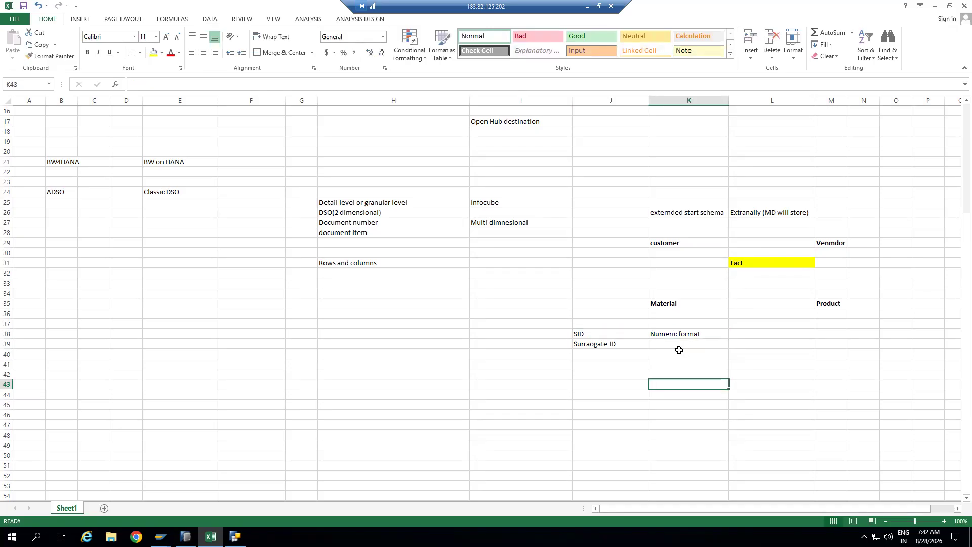
pyautogui.press('Left')
pyautogui.write('Star')
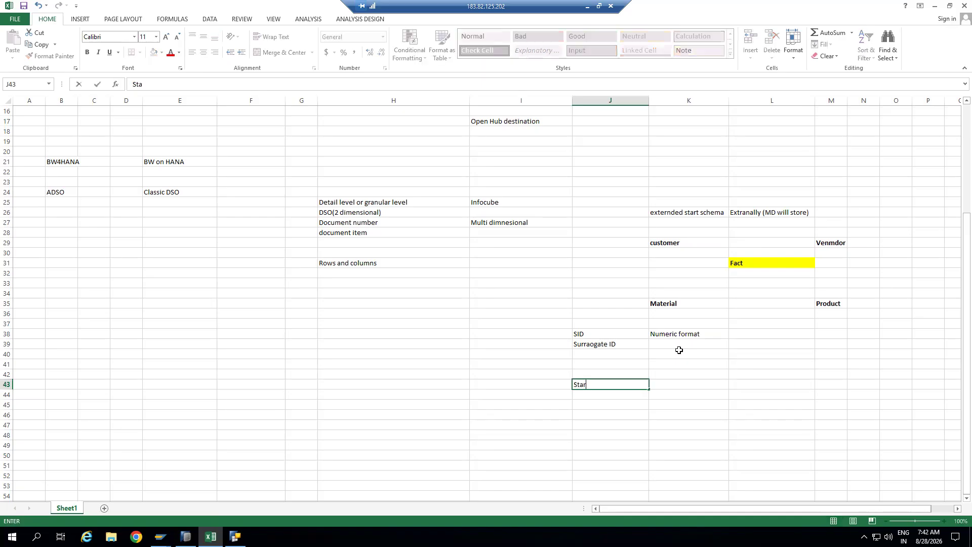
pyautogui.write('t Schema SID generate')
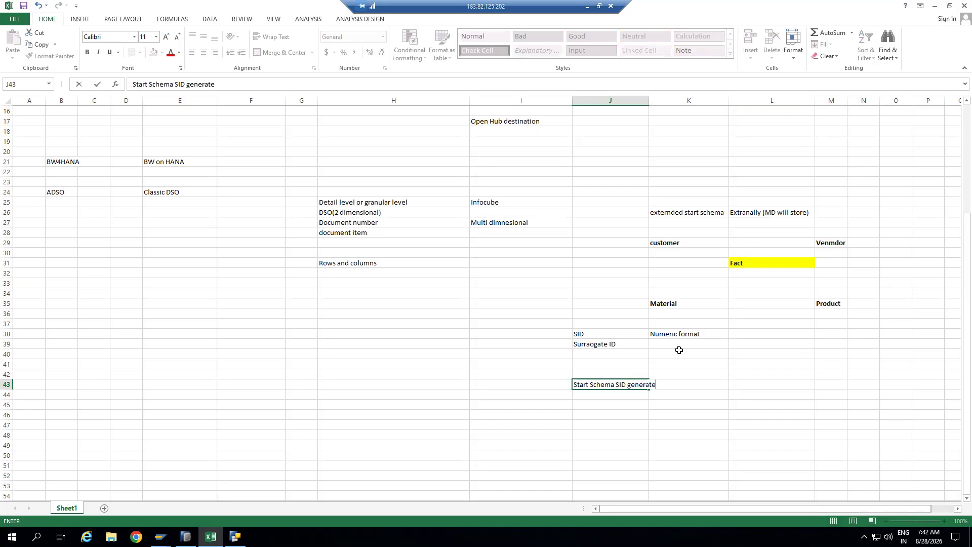
pyautogui.write('d alphanumer')
pyautogui.click(665, 434)
# Step: Widen column J so the note in J43 fits inside its cell
pyautogui.press('Up')
pyautogui.press('Up')
pyautogui.press('Up')
pyautogui.press('Up')
pyautogui.press('Up')
pyautogui.press('Left')
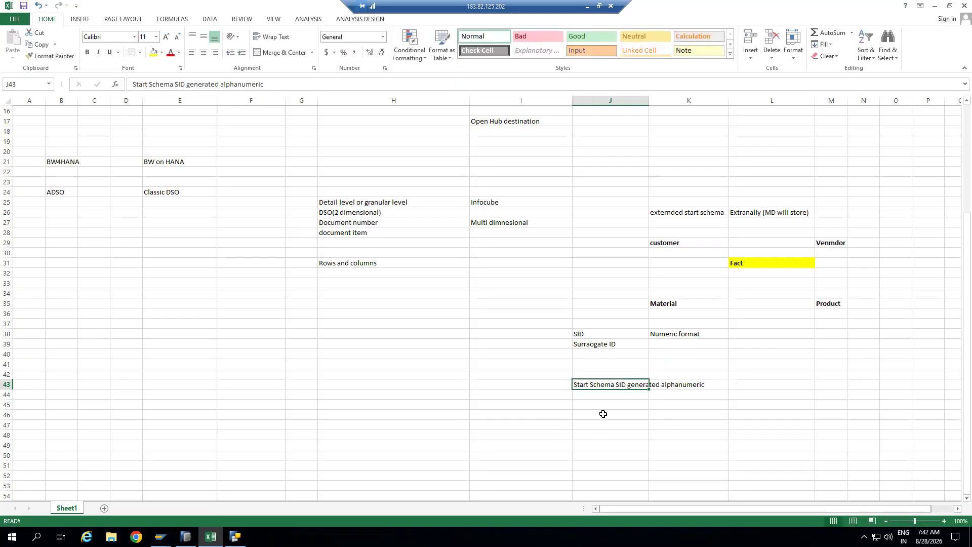
pyautogui.moveTo(649, 100); pyautogui.dragTo(706, 101)
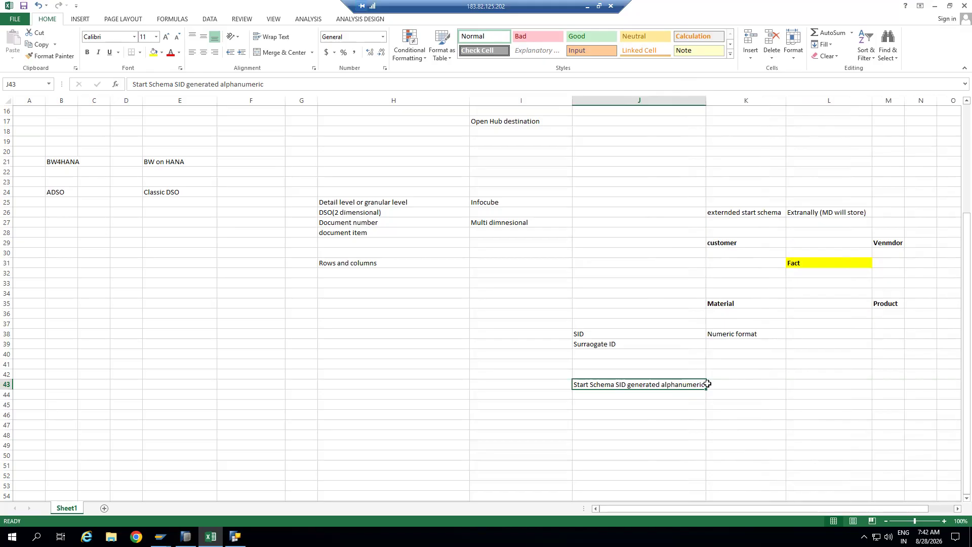
pyautogui.click(641, 414)
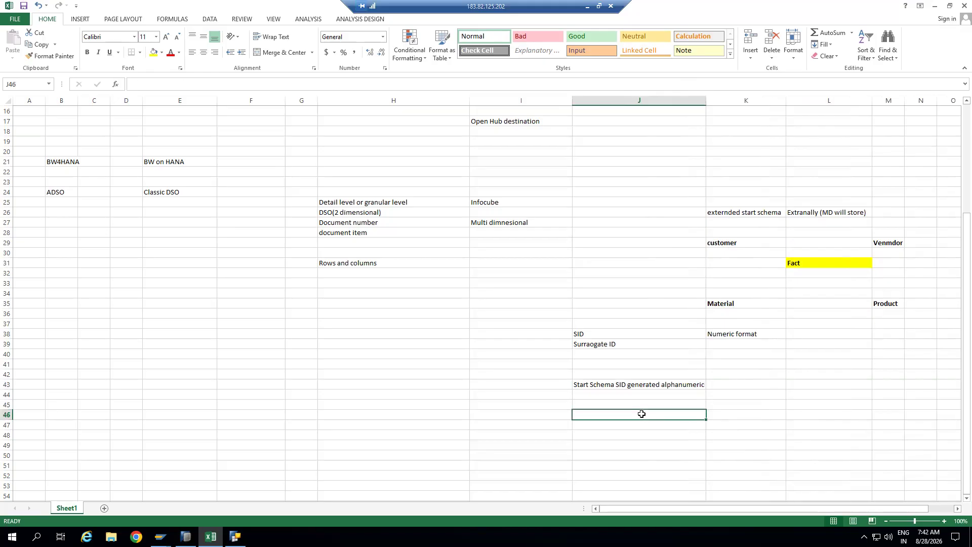
pyautogui.press('Up')
pyautogui.press('Up')
pyautogui.press('Up')
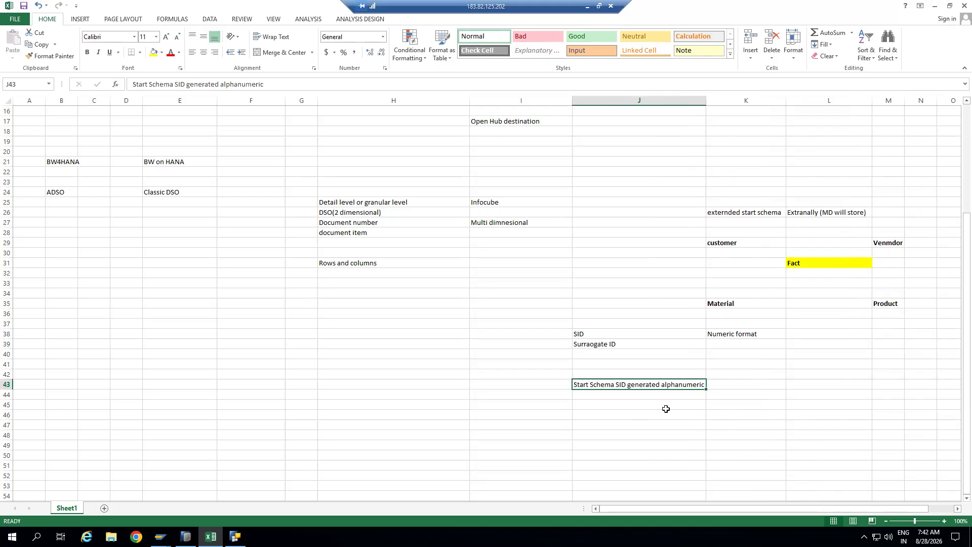
# Step: Switch to the SAP table /BI0/SPLANT, examine the SID of plant 0002, and return to the Excel notes
pyautogui.hotkey('alt', 'Tab')
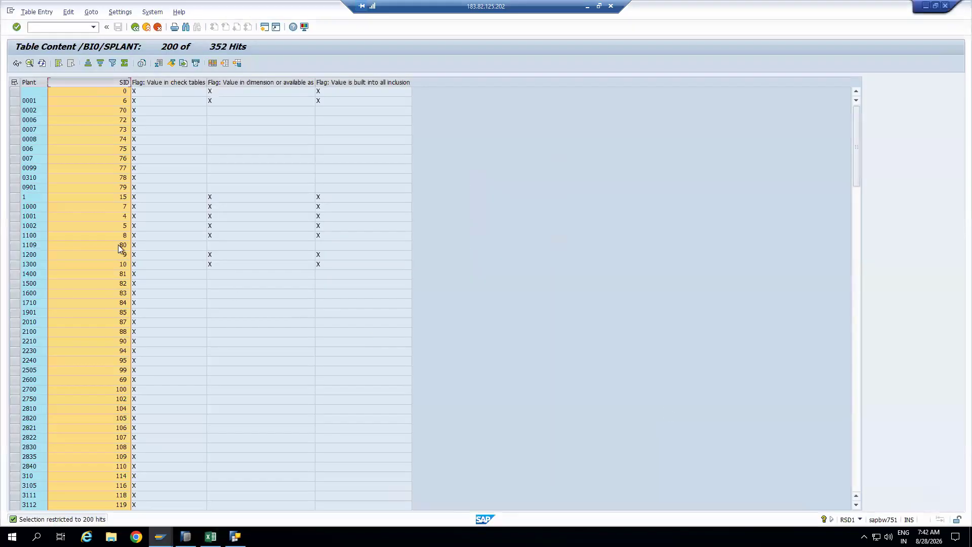
pyautogui.click(122, 111)
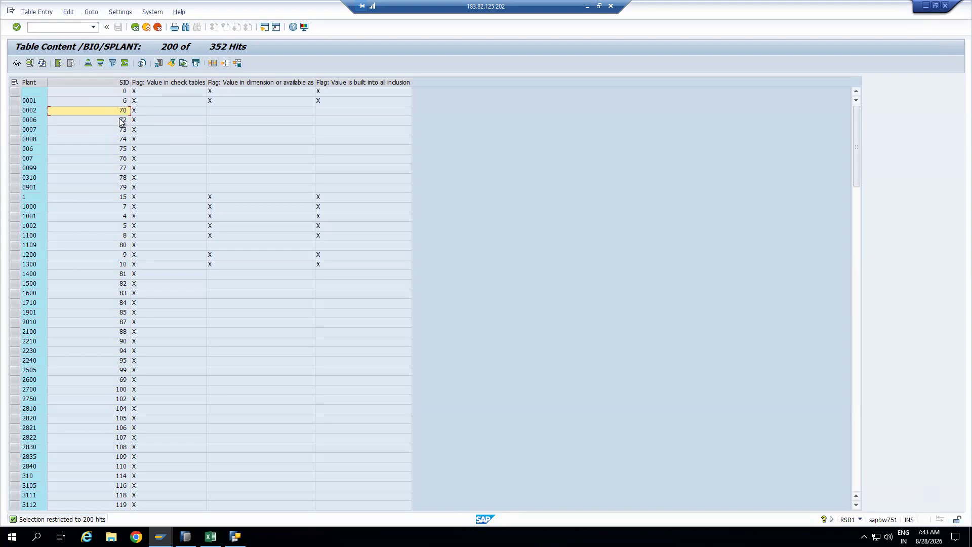
pyautogui.hotkey('alt', 'Tab')
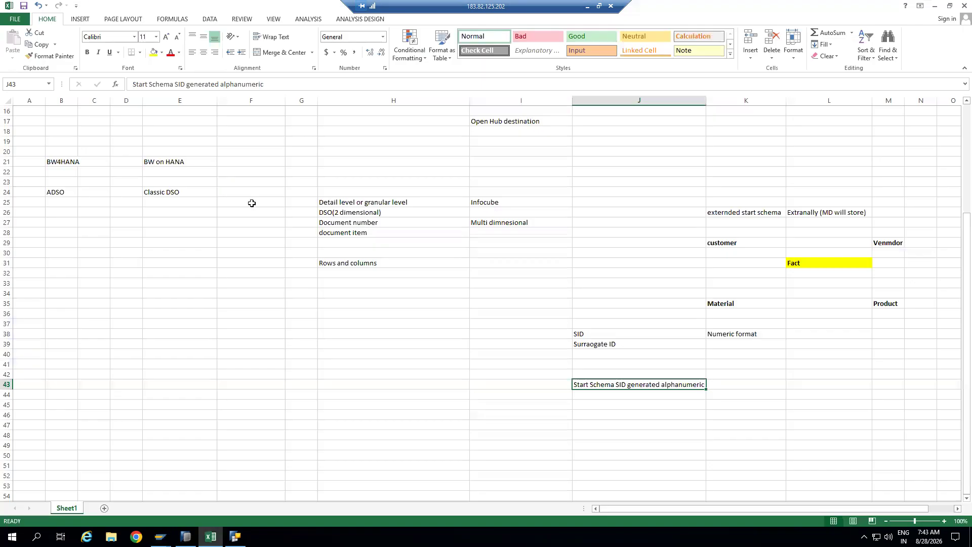
# Step: Enter the note "Binary language" in J48 and the sample letters "A" in J52 and "a" in J53
pyautogui.click(637, 433)
pyautogui.write('B')
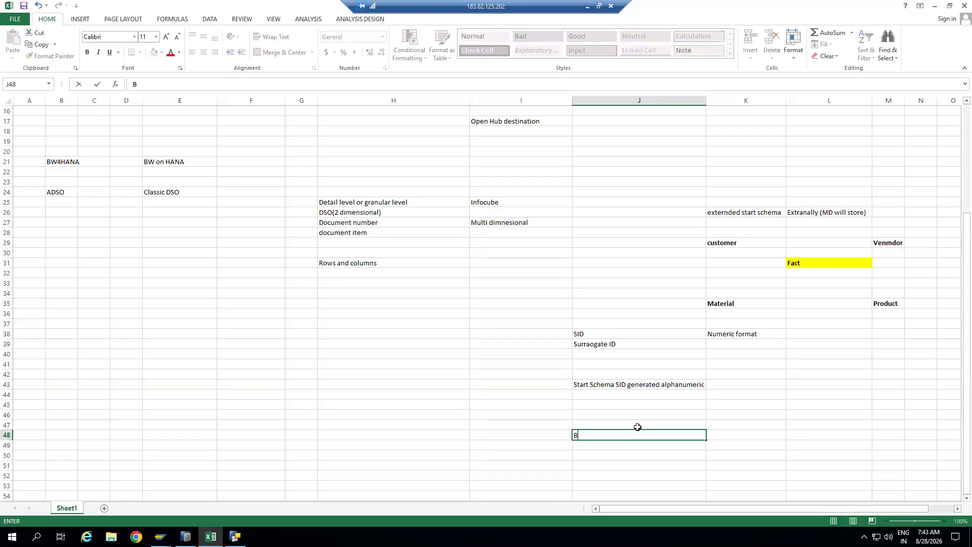
pyautogui.write('inary language')
pyautogui.click(629, 473)
pyautogui.write('A')
pyautogui.click(594, 484)
pyautogui.write('1')
pyautogui.press('BackSpace')
pyautogui.write('a')
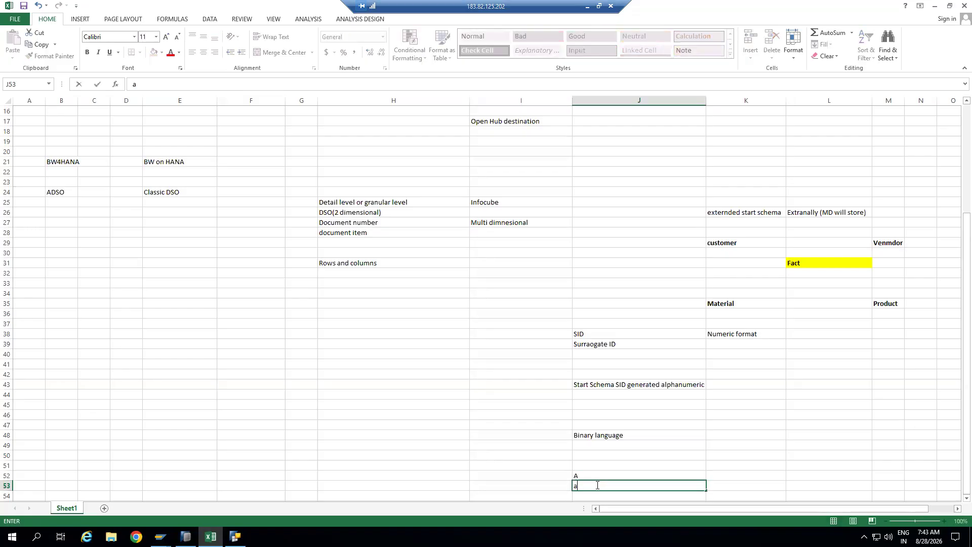
pyautogui.hotkey('ctrl', 'Return')
# Step: Enter 32 in K52 and the binary example 00001111 in L52 beside the letter "A"
pyautogui.click(732, 478)
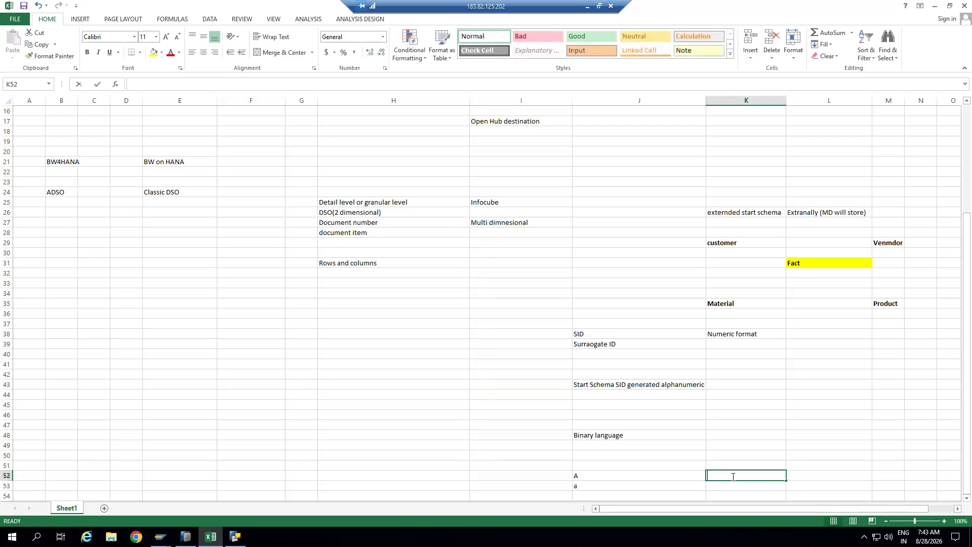
pyautogui.write('3')
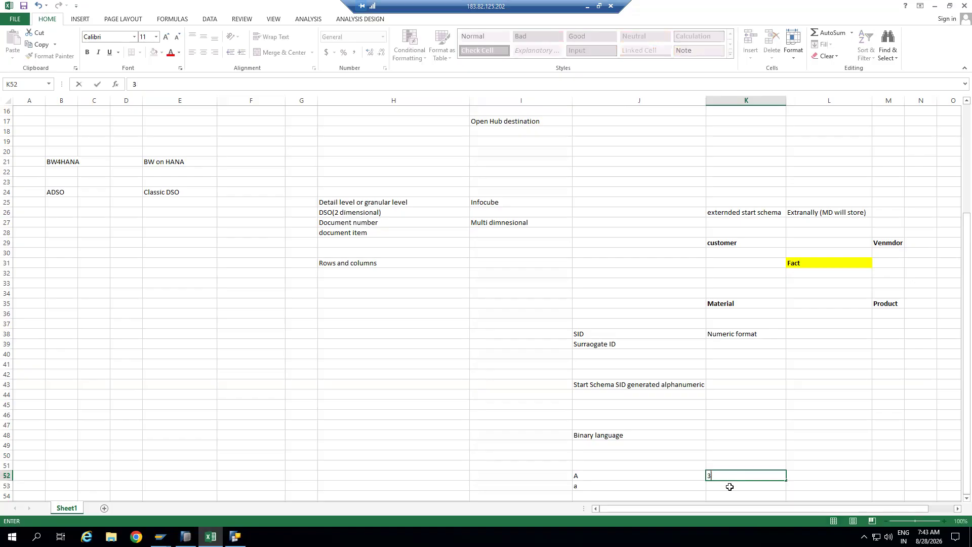
pyautogui.write('62')
pyautogui.click(738, 446)
pyautogui.moveTo(668, 474); pyautogui.dragTo(747, 468)
pyautogui.click(747, 469)
pyautogui.click(804, 475)
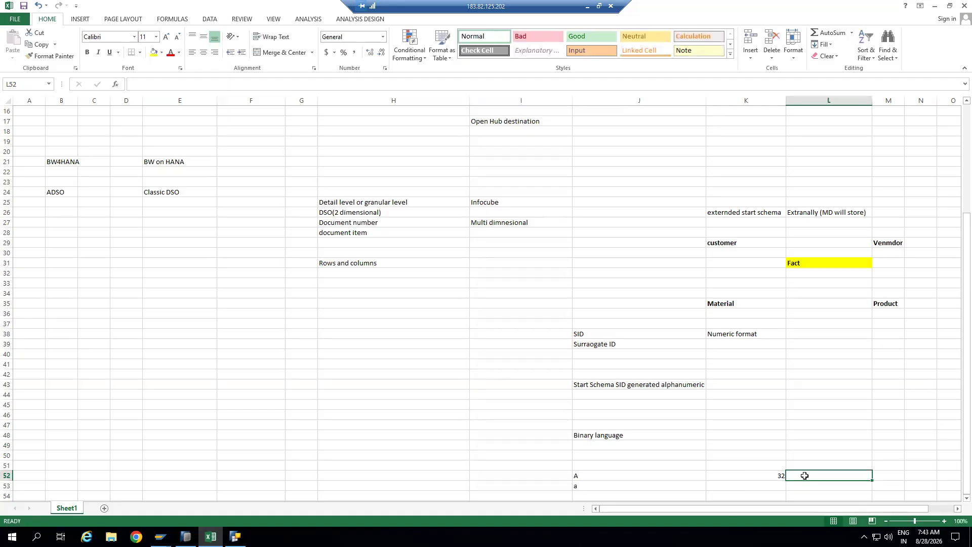
pyautogui.write('00001111')
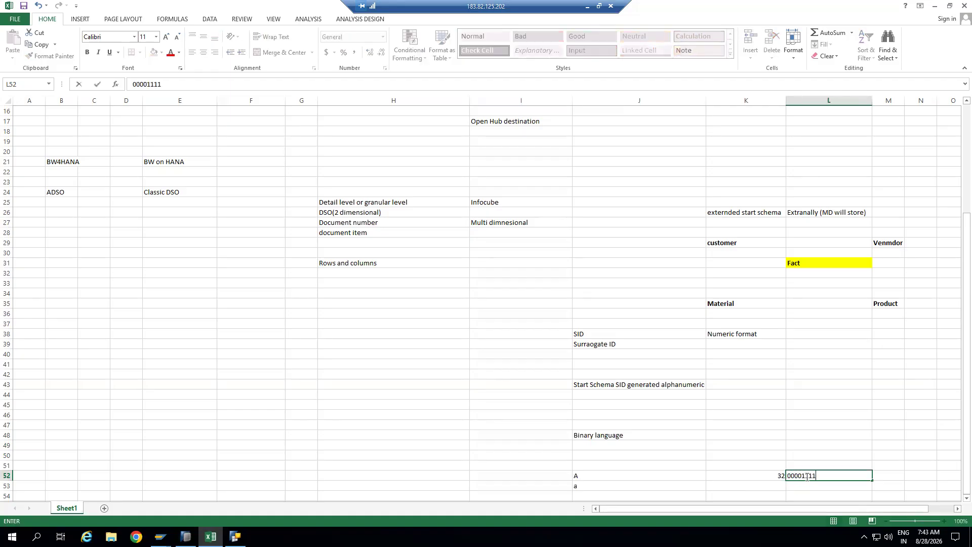
pyautogui.click(755, 453)
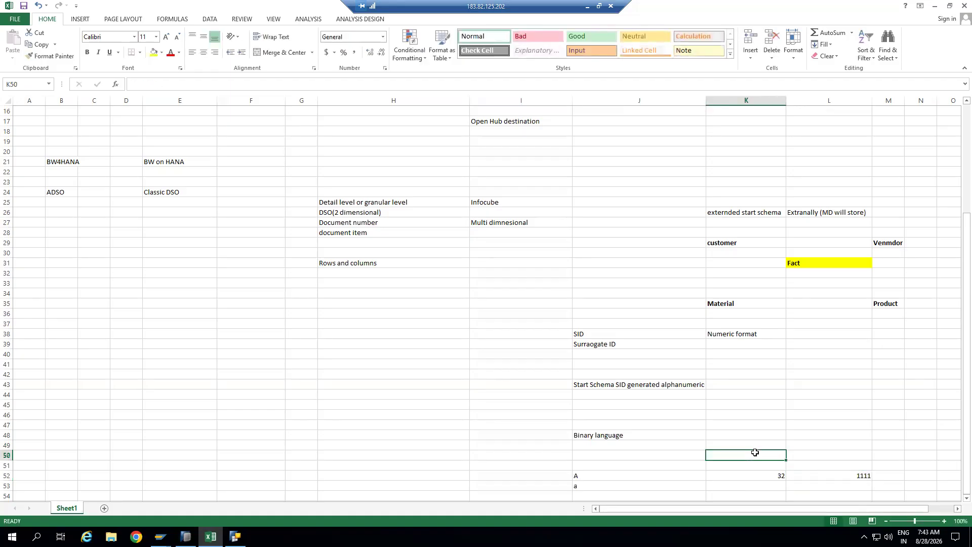
# Step: Return to the Start Schema note in J43 and enter "3.5 version" beside it in K43
pyautogui.click(630, 465)
pyautogui.press('Up')
pyautogui.press('Up')
pyautogui.press('Up')
pyautogui.press('Up')
pyautogui.press('Up')
pyautogui.press('Up')
pyautogui.press('Up')
pyautogui.press('Up')
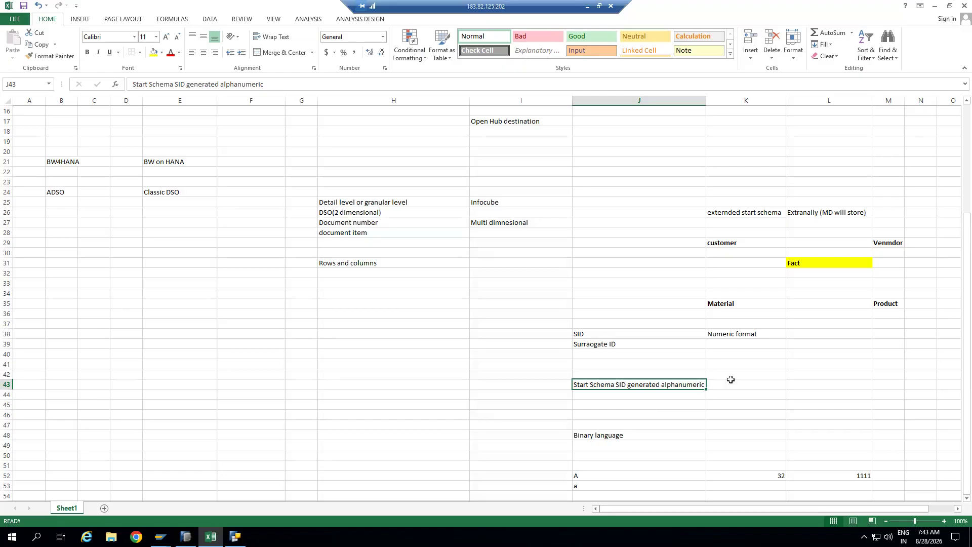
pyautogui.click(774, 383)
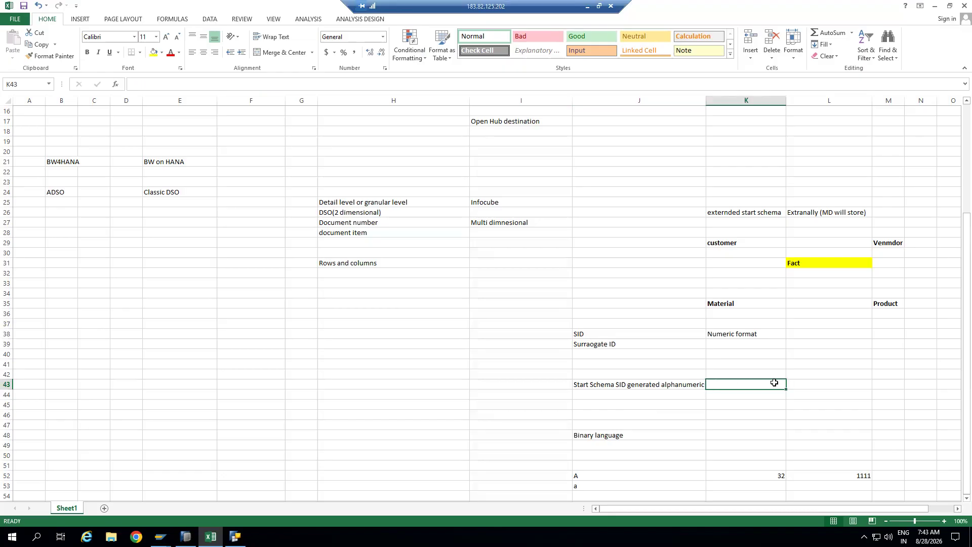
pyautogui.write('3.5 v')
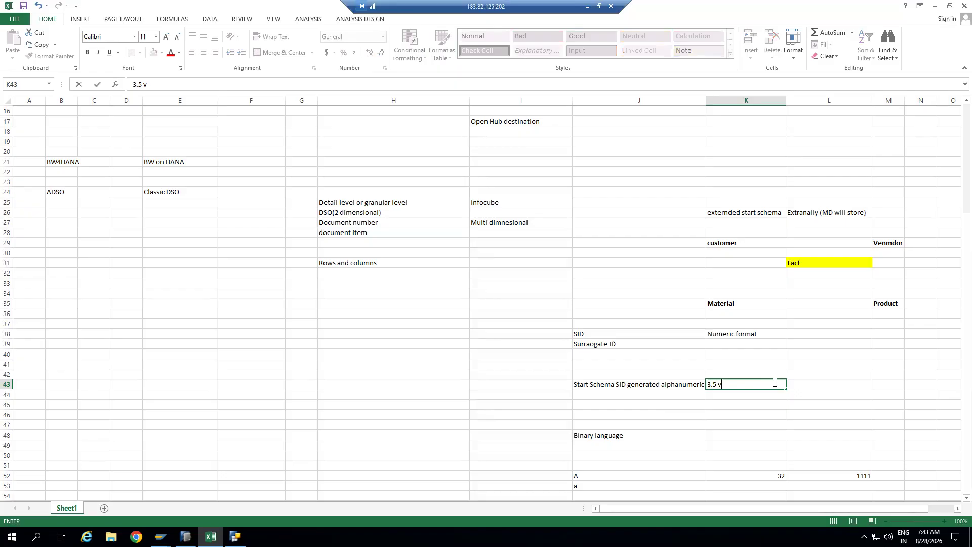
pyautogui.write('ersion')
# Step: Enter "BW 7.0 Extended start schema" in L43 and widen column L to fit the text
pyautogui.click(797, 385)
pyautogui.write('BW')
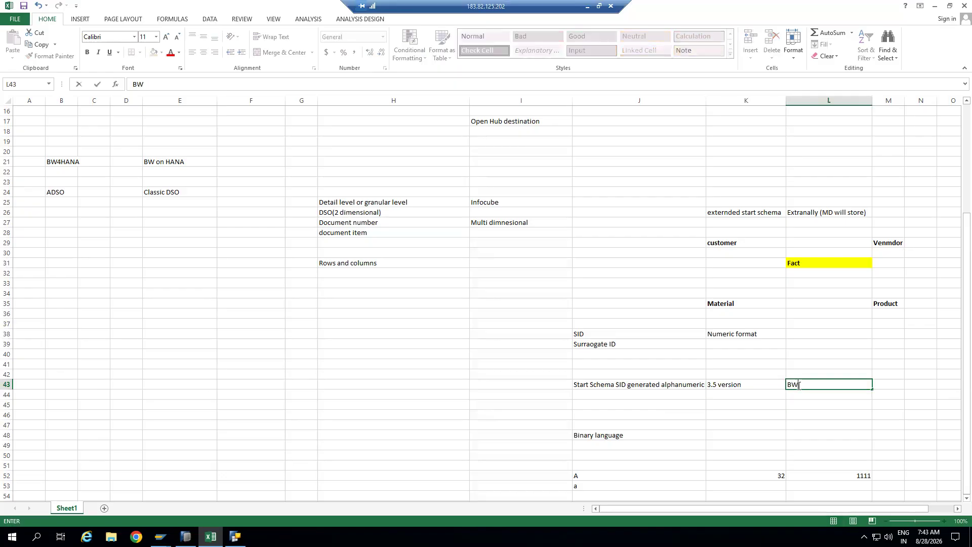
pyautogui.write(' 7.0 Extended start schema')
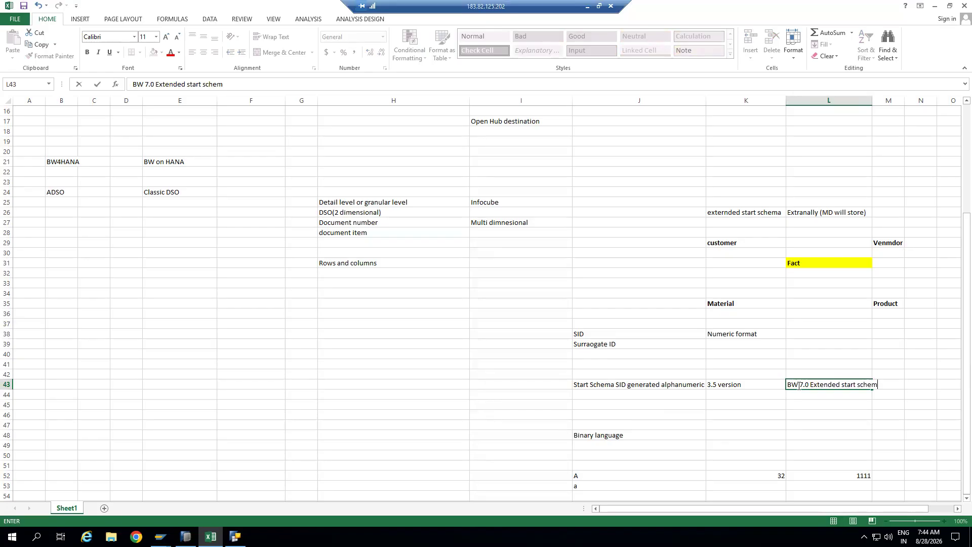
pyautogui.click(814, 419)
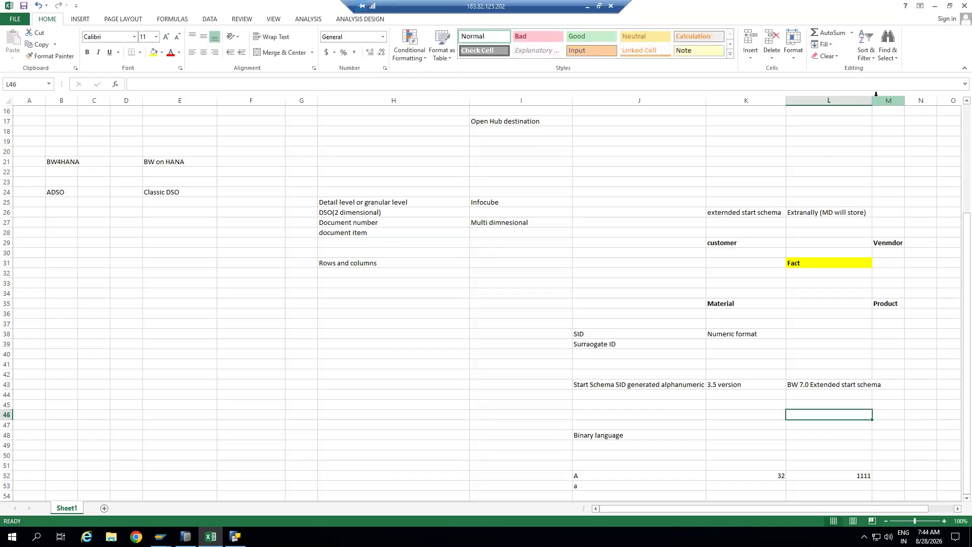
pyautogui.moveTo(874, 100); pyautogui.dragTo(897, 99)
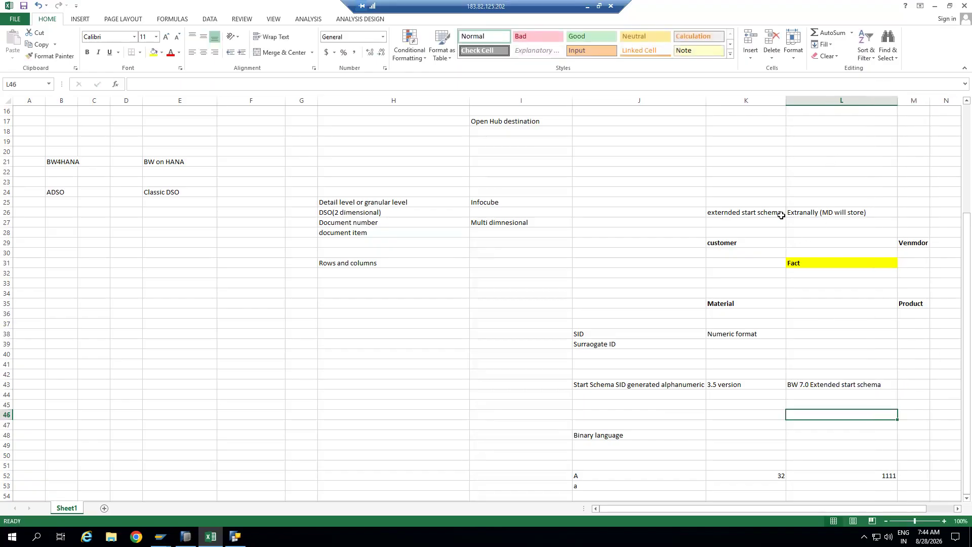
# Step: Examine the notes comparing the two-dimensional, detail-level DSO in column H with the multidimensional InfoCube in column I
pyautogui.click(754, 213)
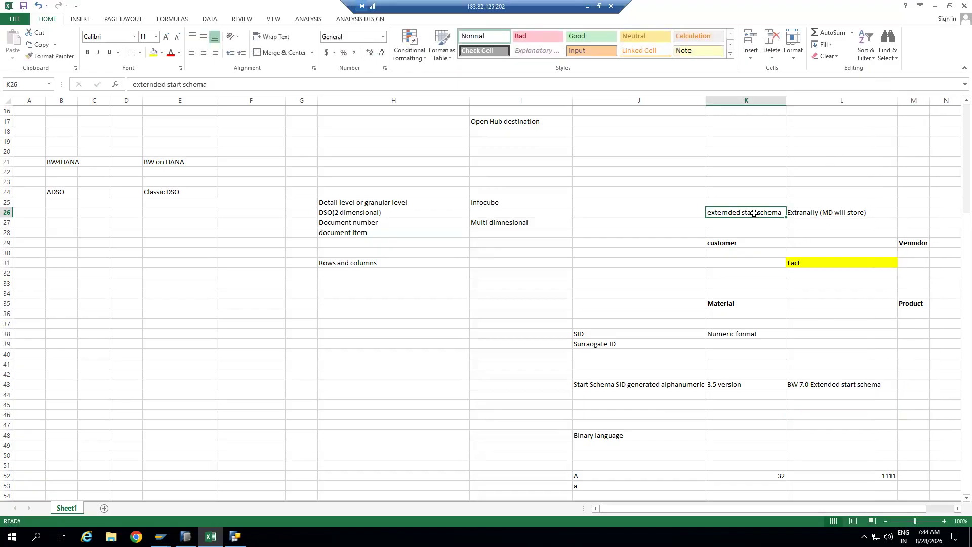
pyautogui.click(374, 204)
pyautogui.click(492, 202)
pyautogui.click(502, 223)
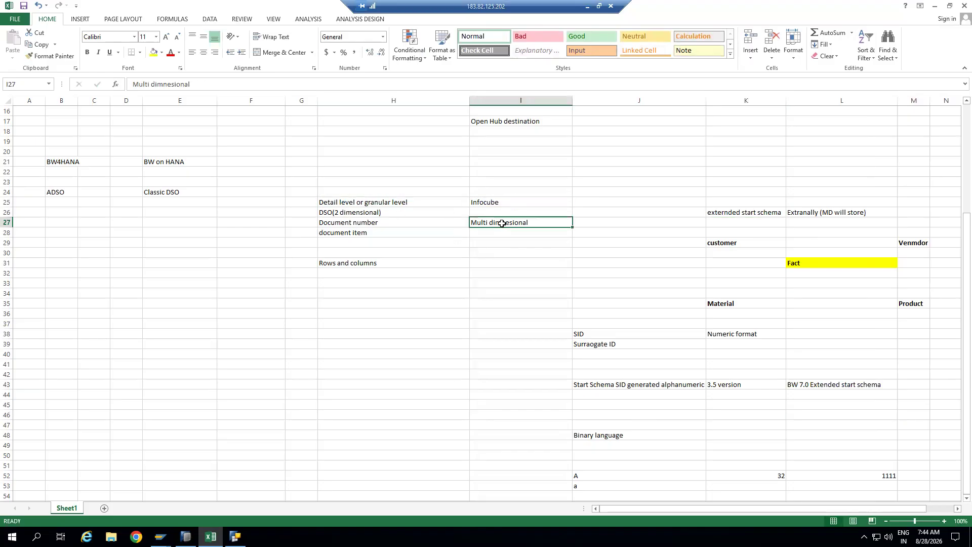
pyautogui.click(381, 203)
pyautogui.click(348, 213)
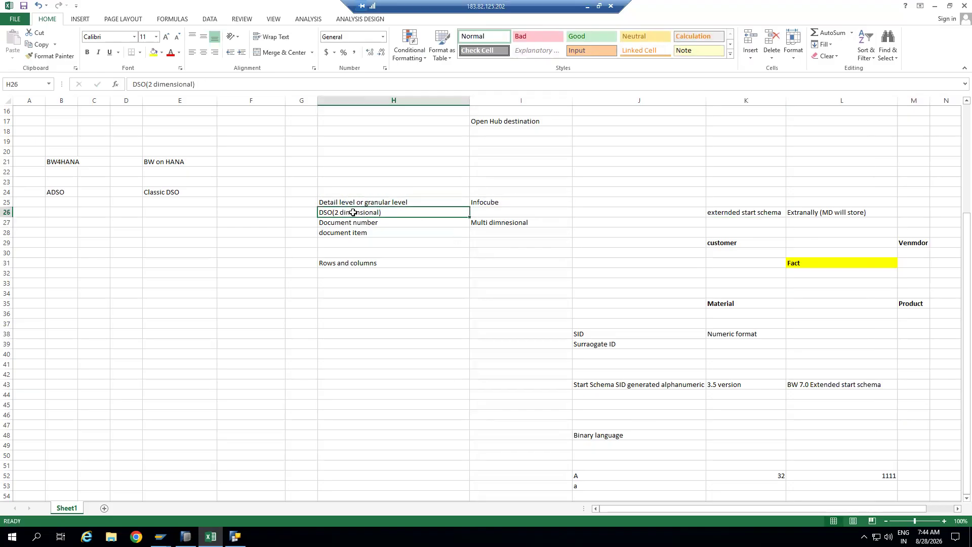
pyautogui.click(403, 233)
pyautogui.click(357, 212)
pyautogui.moveTo(354, 198); pyautogui.dragTo(355, 271)
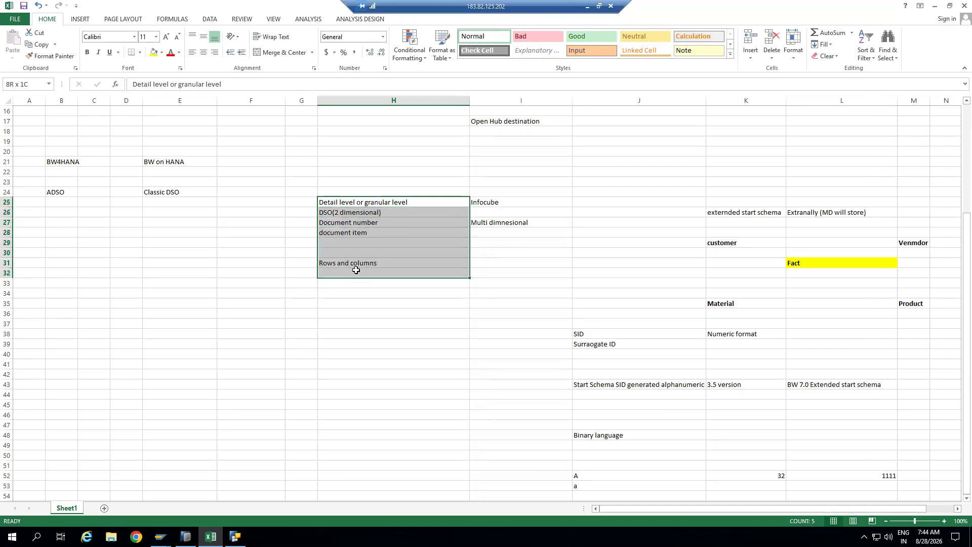
# Step: Enter the note "aggregated data" in I28 beneath the multidimensional entry for the InfoCube
pyautogui.click(495, 203)
pyautogui.click(501, 223)
pyautogui.click(498, 233)
pyautogui.write('aggr')
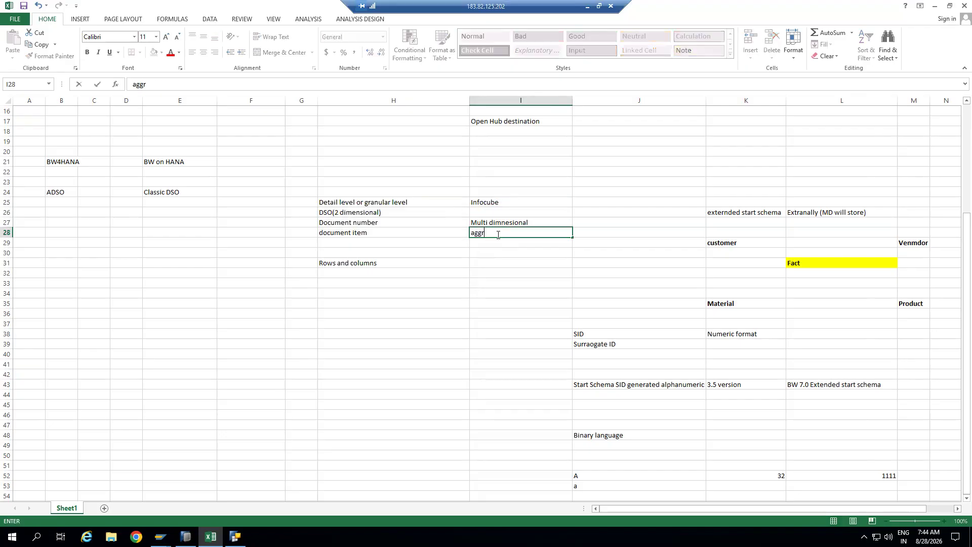
pyautogui.write('egated data')
pyautogui.click(503, 281)
# Step: Enter "1 record" in I30 under the InfoCube notes and select that cell again
pyautogui.click(495, 249)
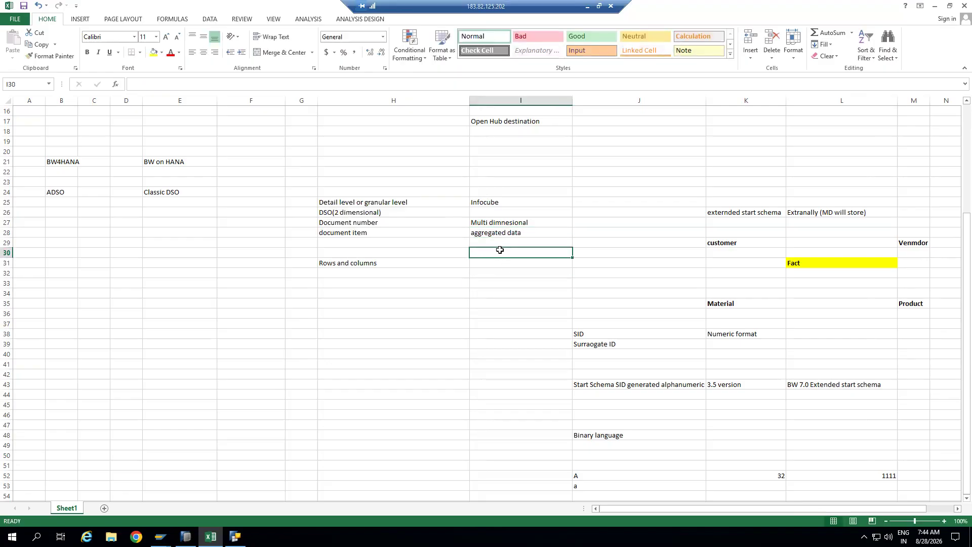
pyautogui.write('1 reco')
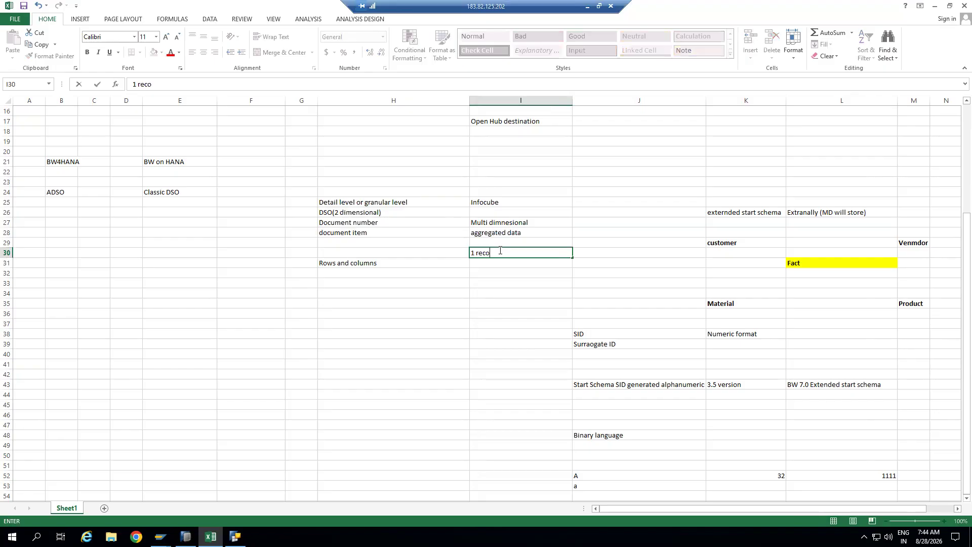
pyautogui.write('rd')
pyautogui.click(507, 289)
pyautogui.click(496, 252)
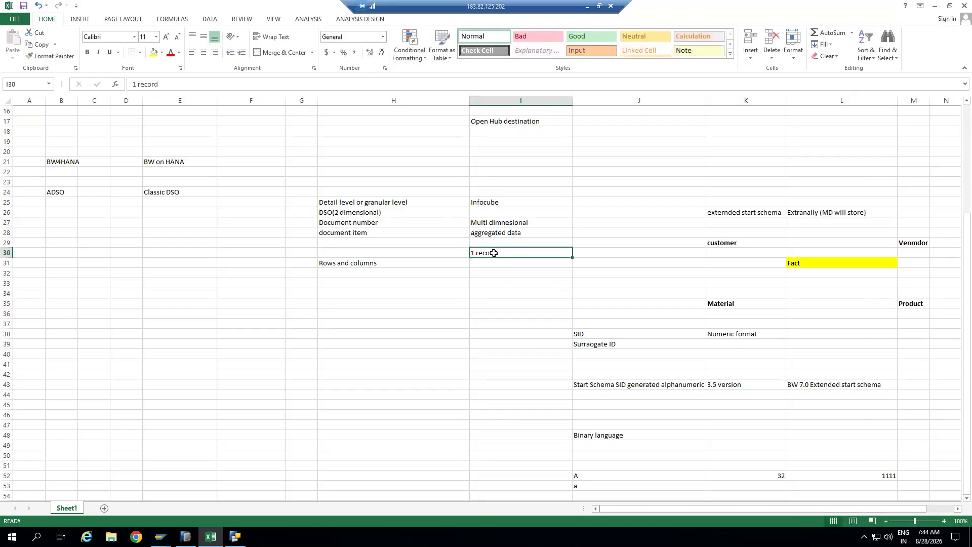